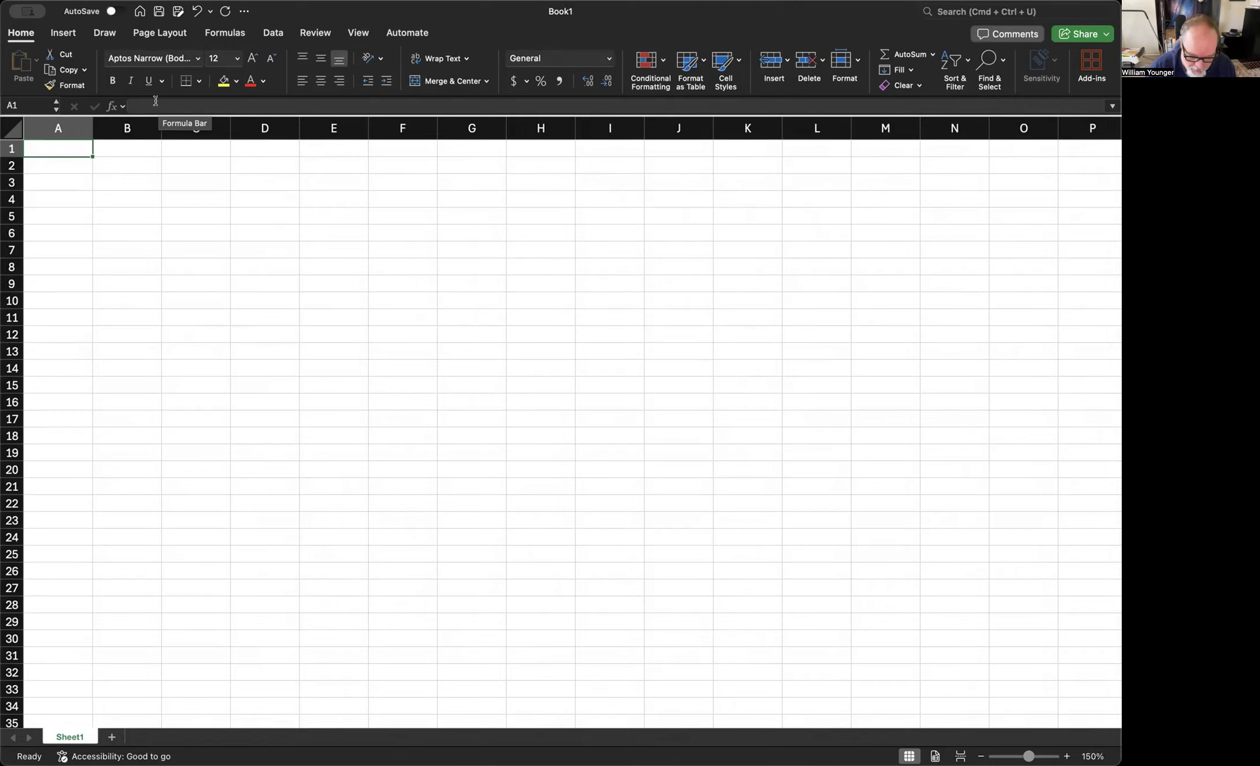
Step: Enter the label "Y initial" in cell A1 and the value 2.00 in cell B1
left_click(46, 161)
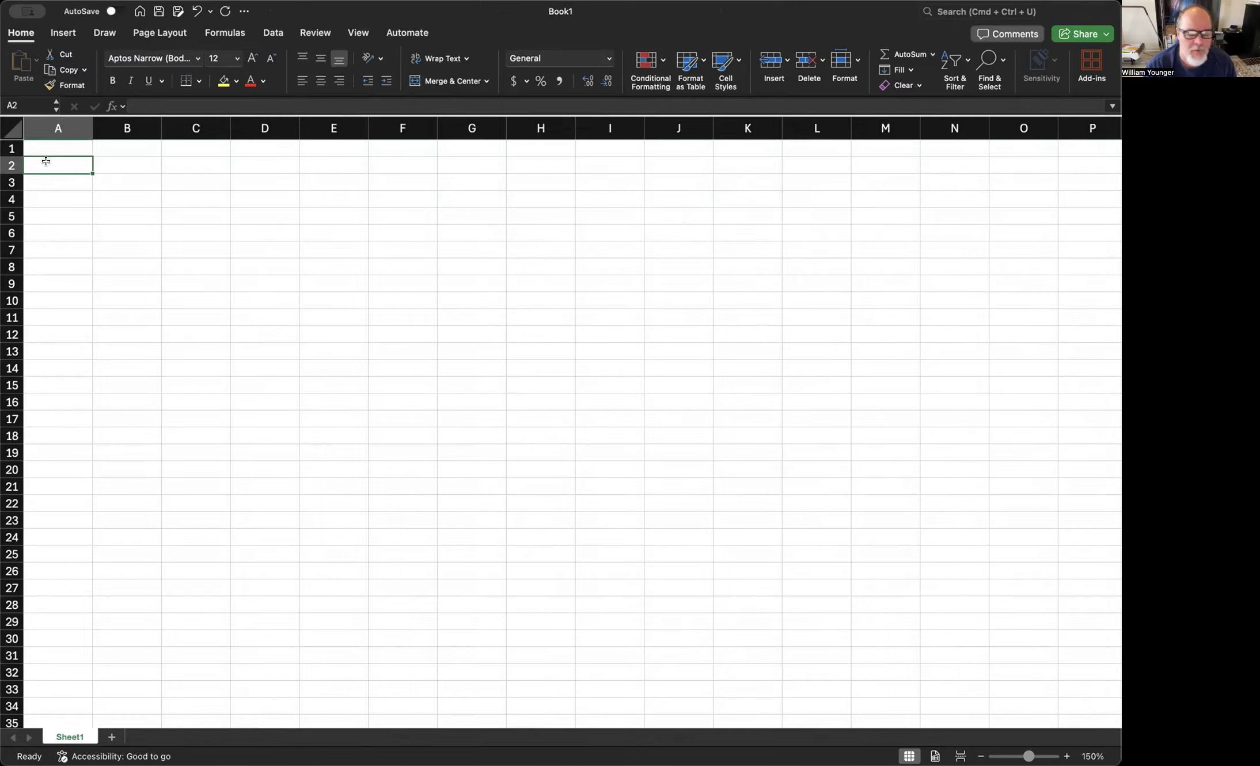
left_click(45, 142)
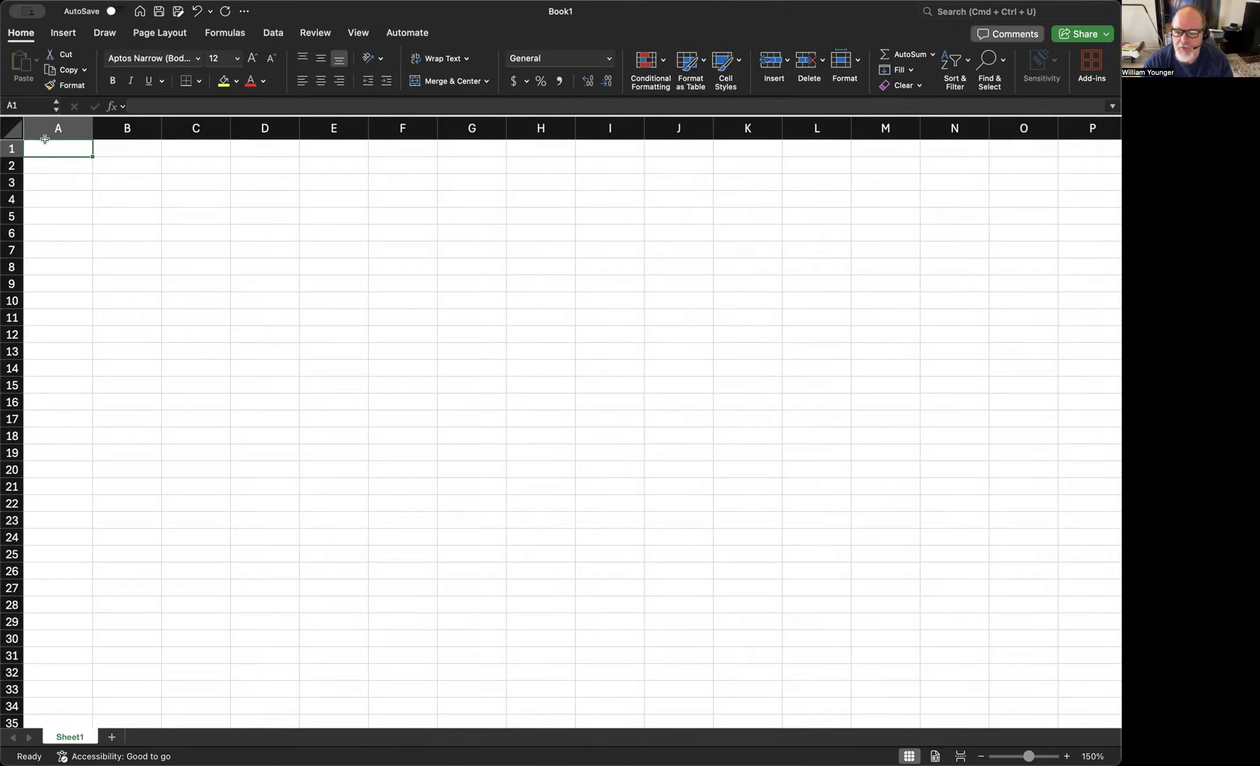
double_click(46, 141)
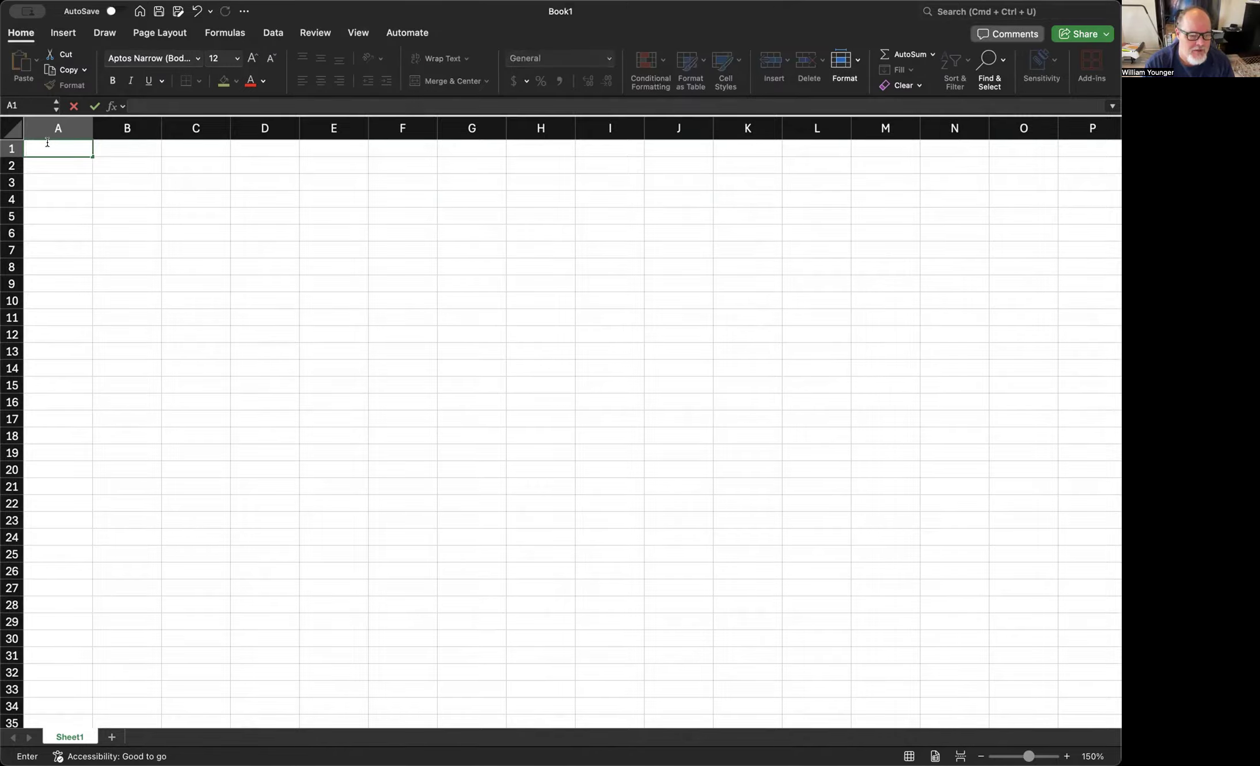
type("Y initial")
key("Tab")
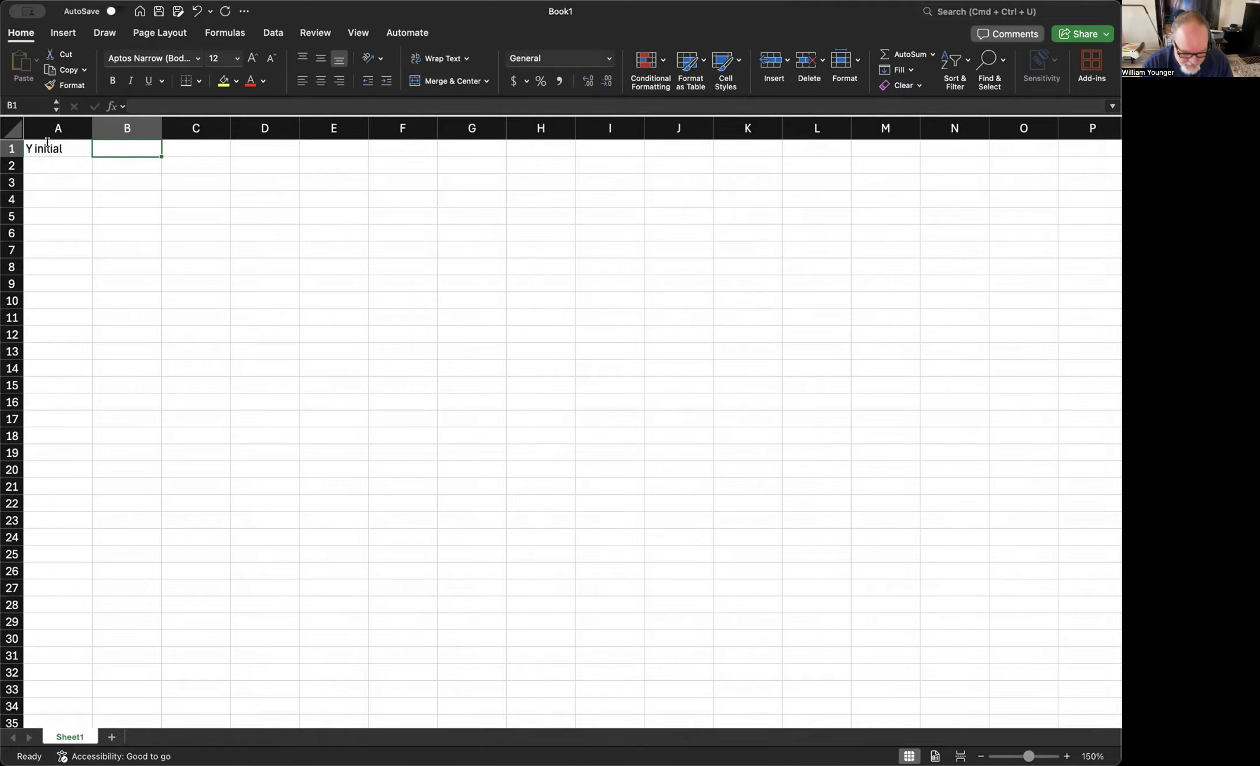
type("2.00")
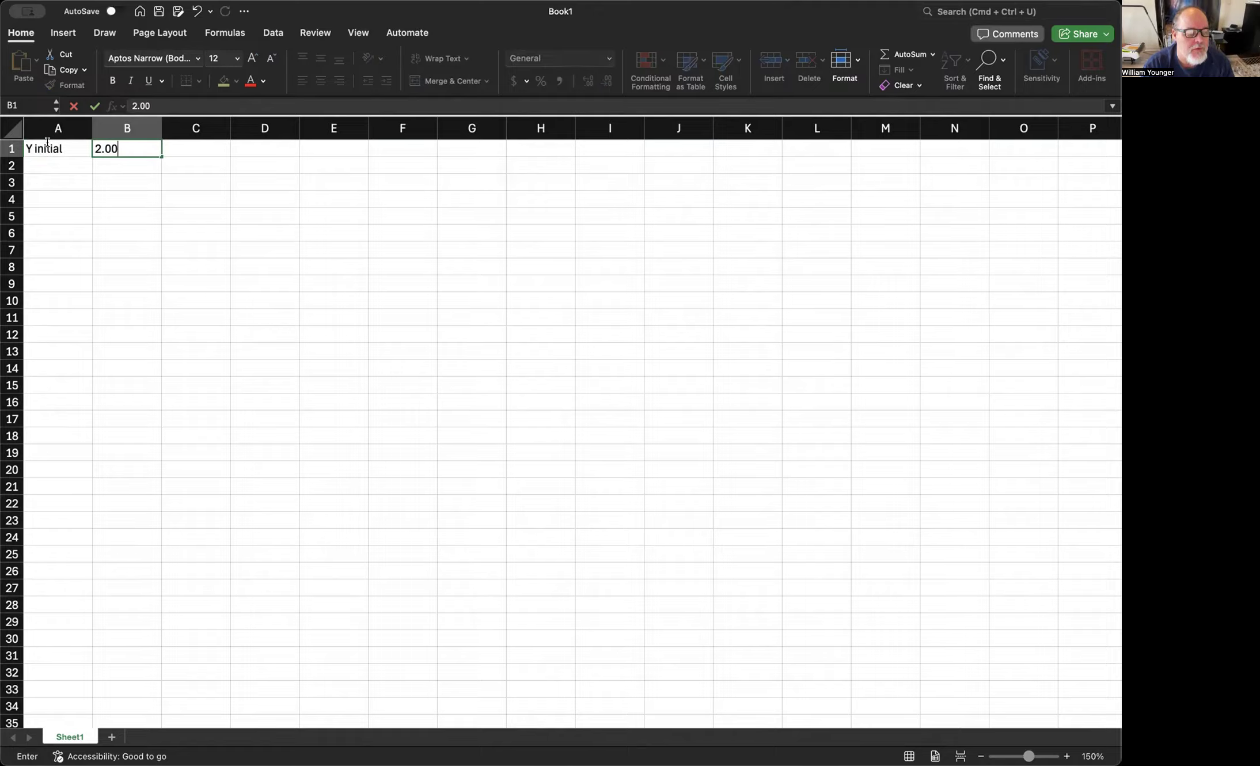
key("Tab")
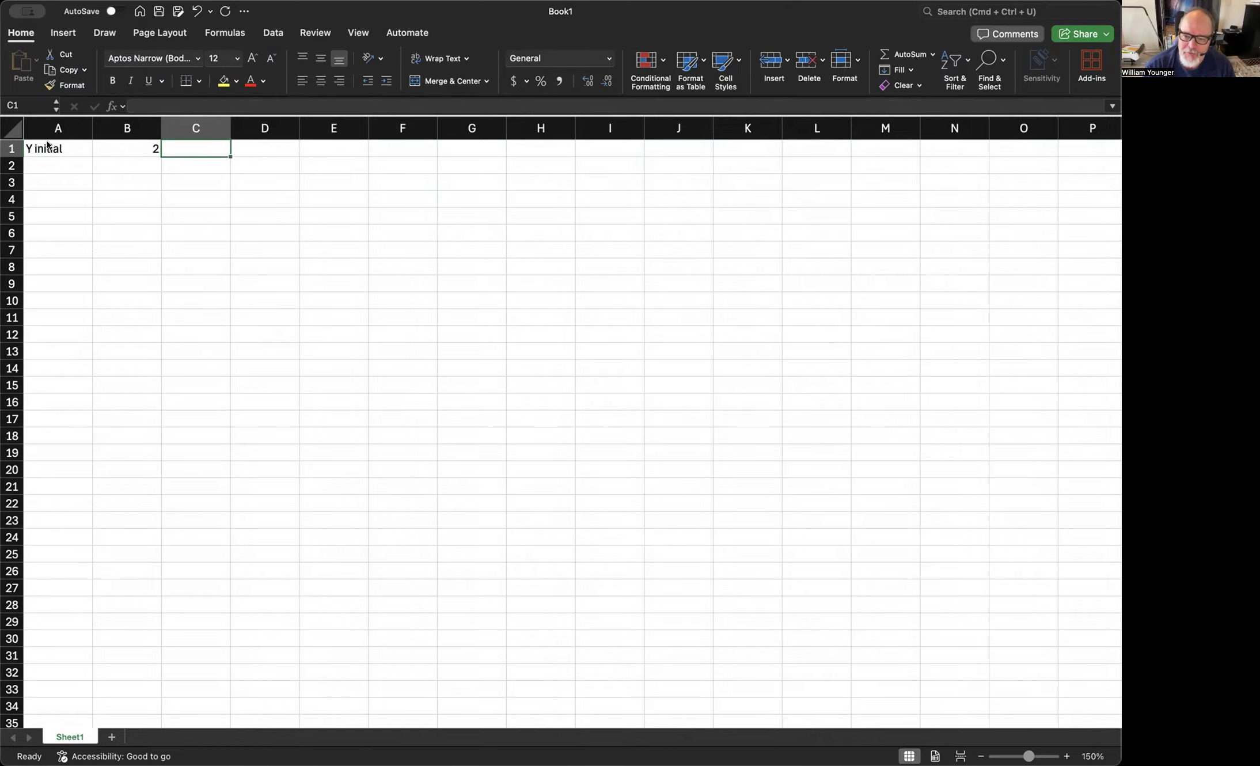
Step: Format the whole of column B as Number with two decimal places
right_click(133, 125)
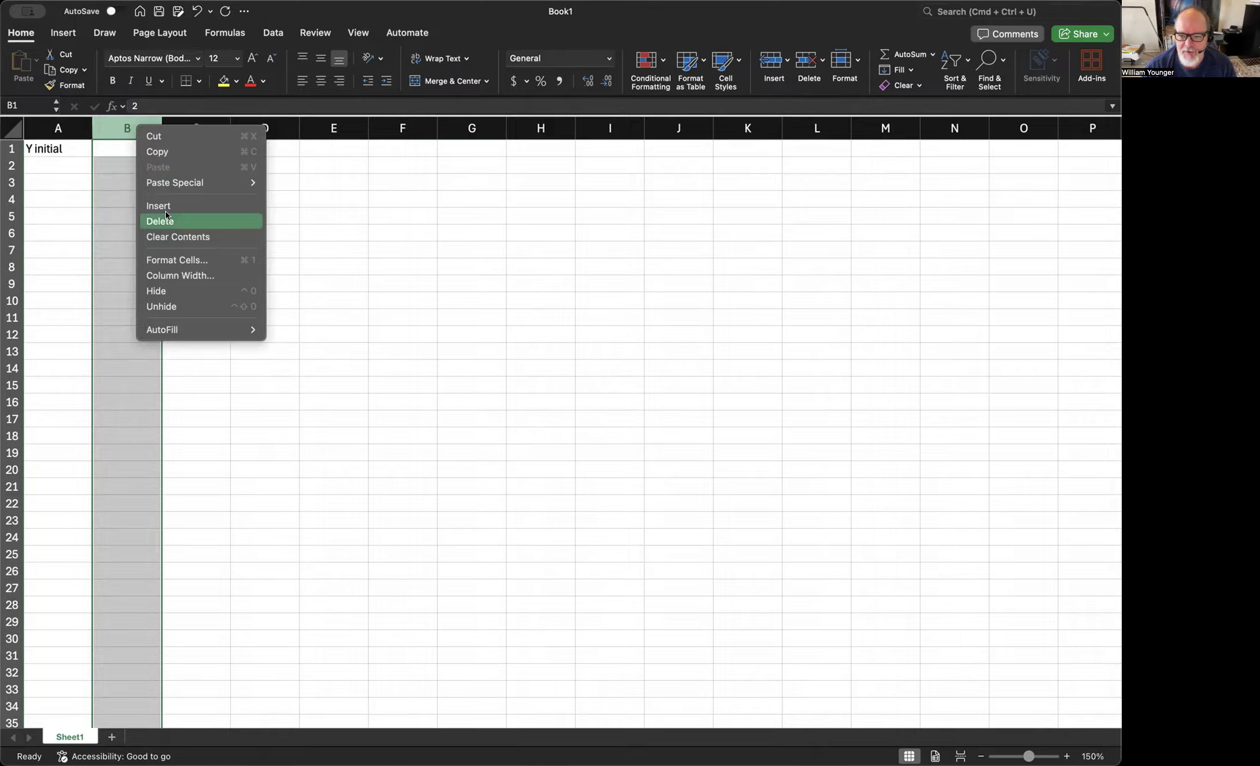
left_click(165, 261)
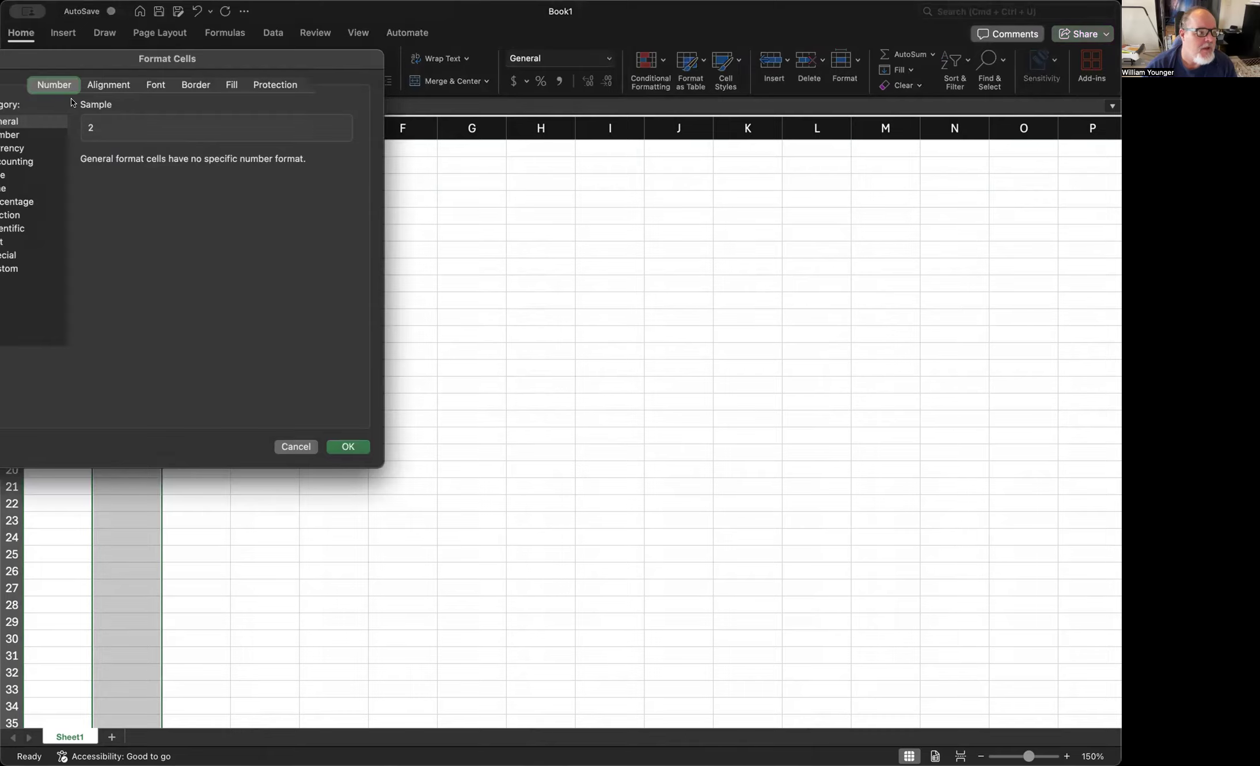
left_click(19, 136)
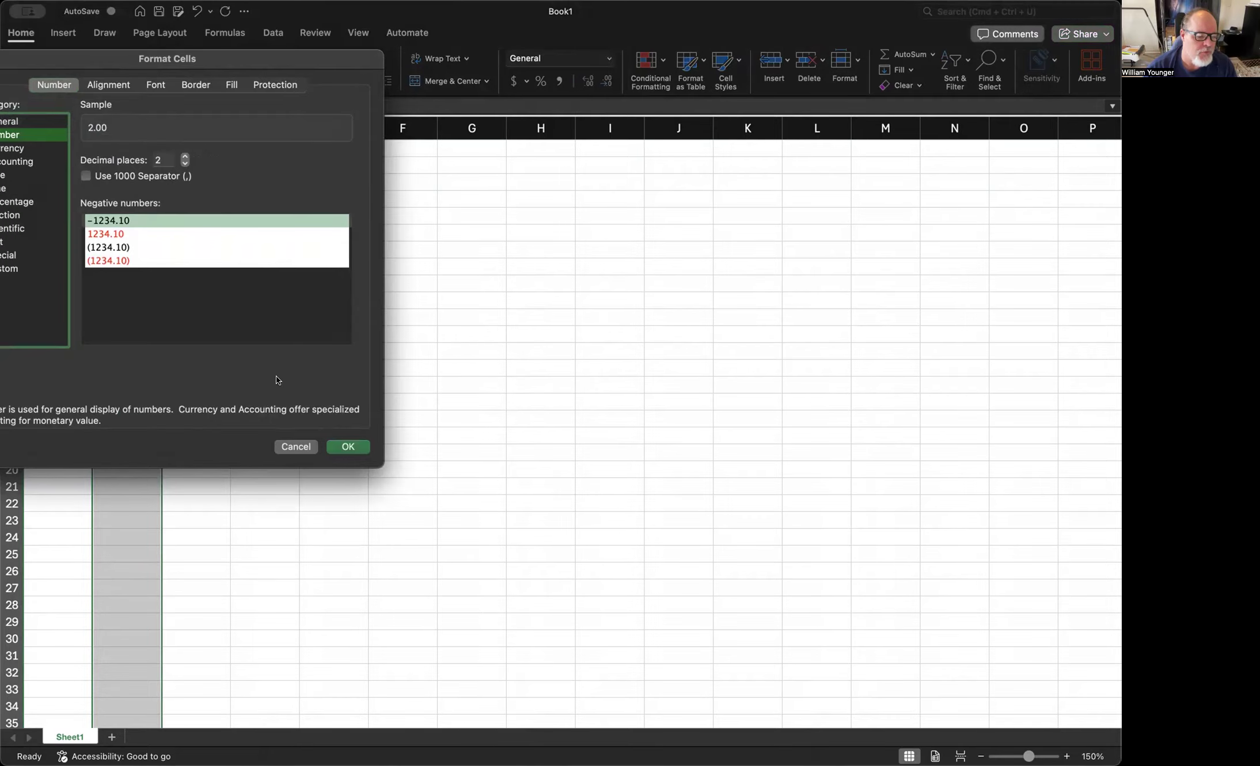
left_click(346, 444)
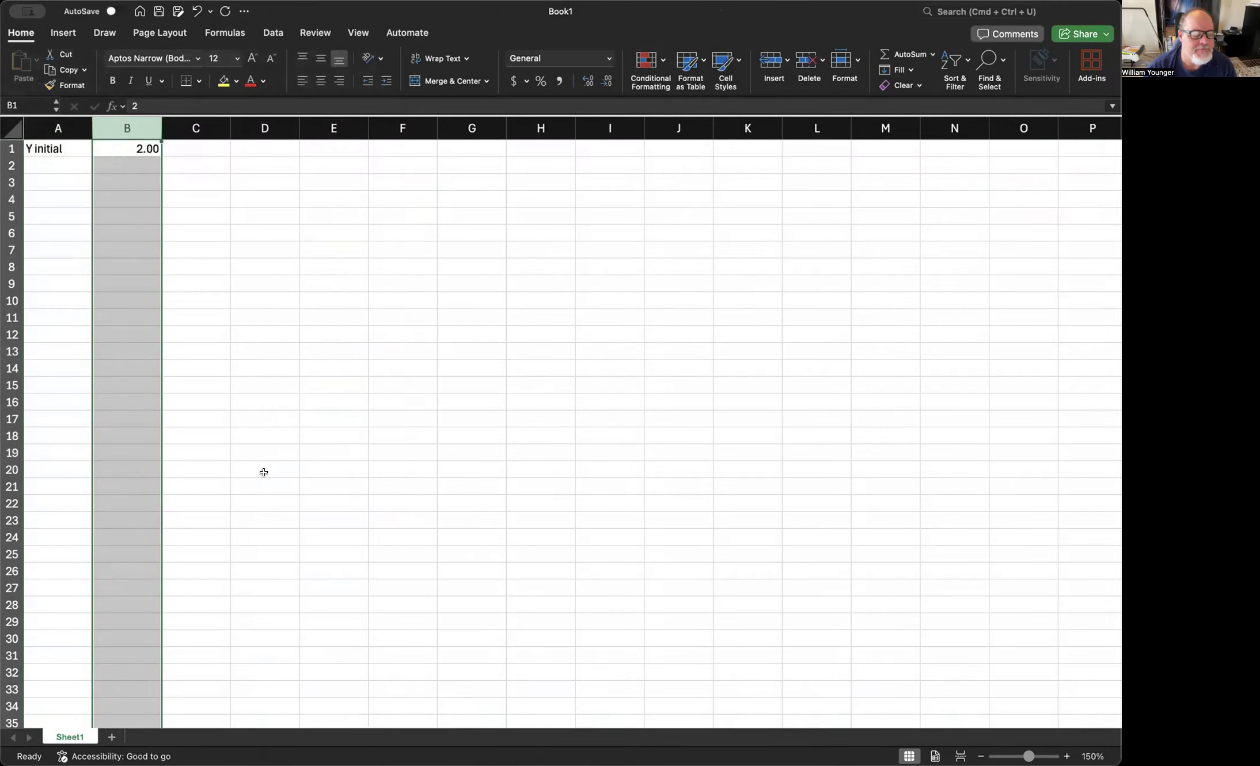
Step: Add the unit to the label in cell A1 so it reads "Y initial (m)"
left_click(57, 148)
left_click(162, 102)
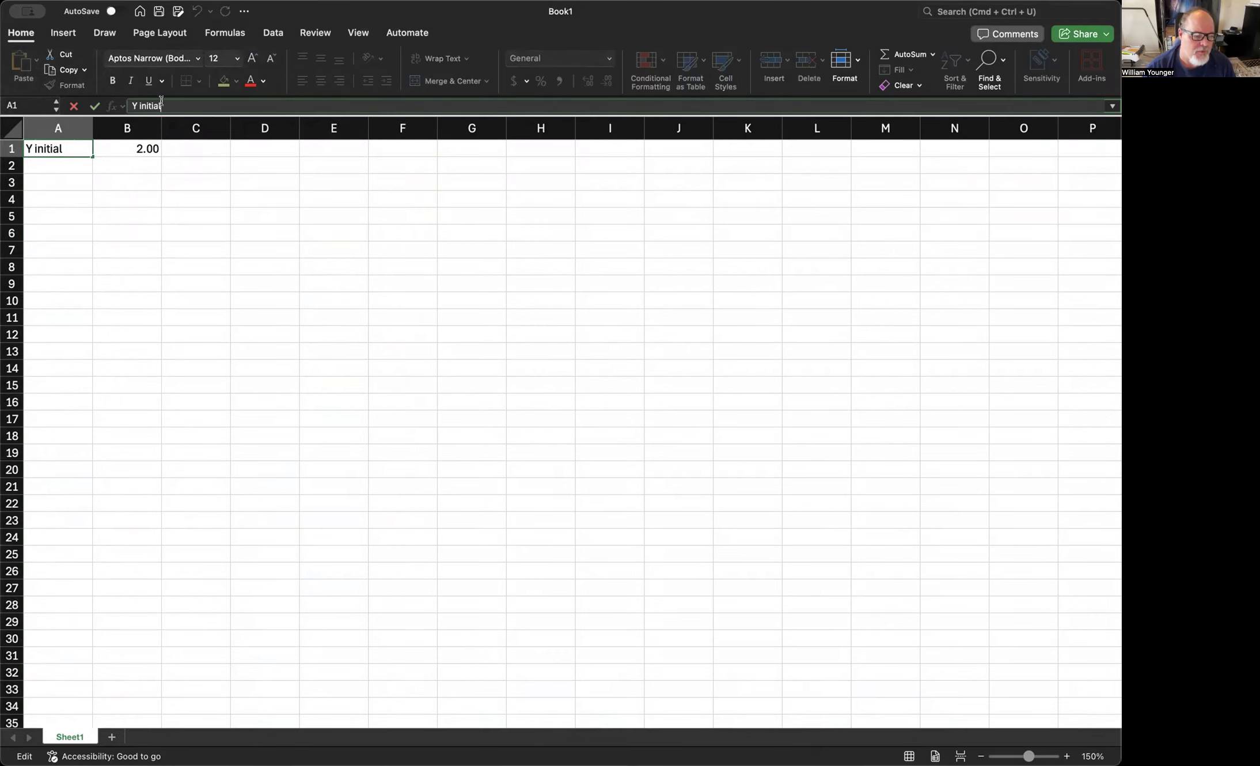
type("(")
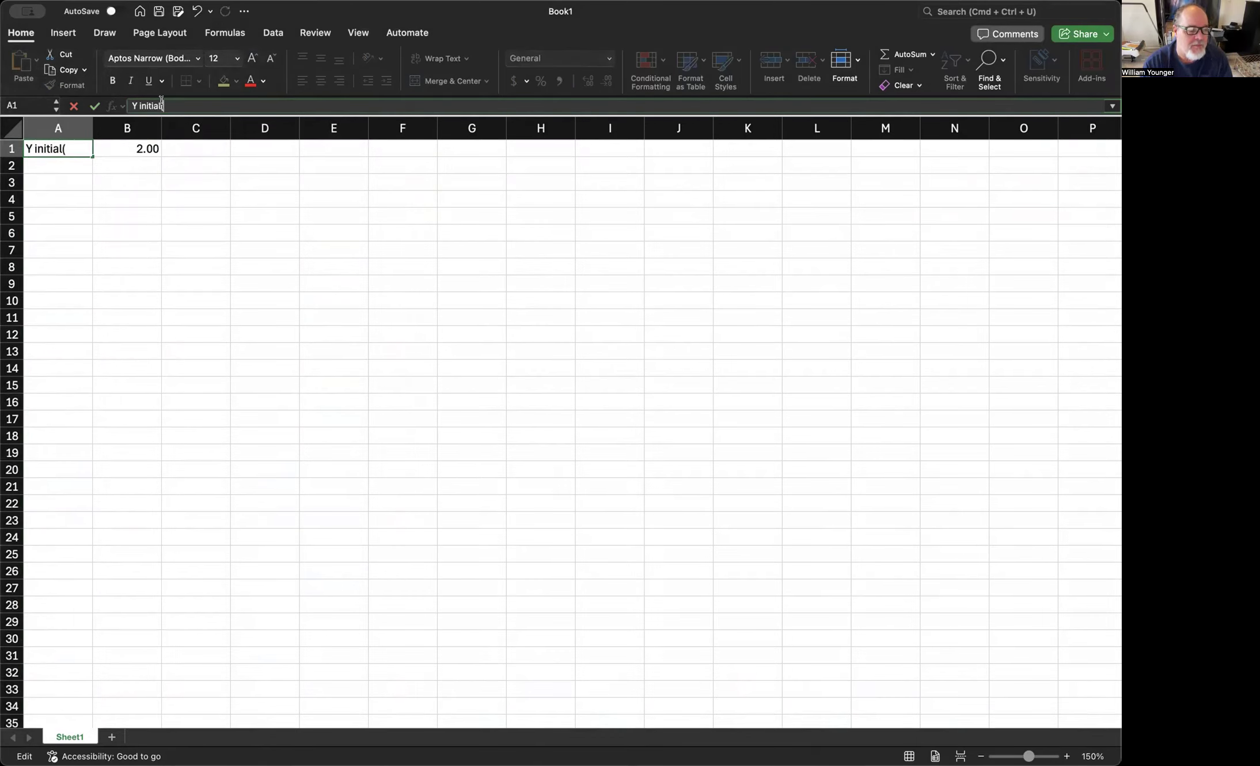
type("m)")
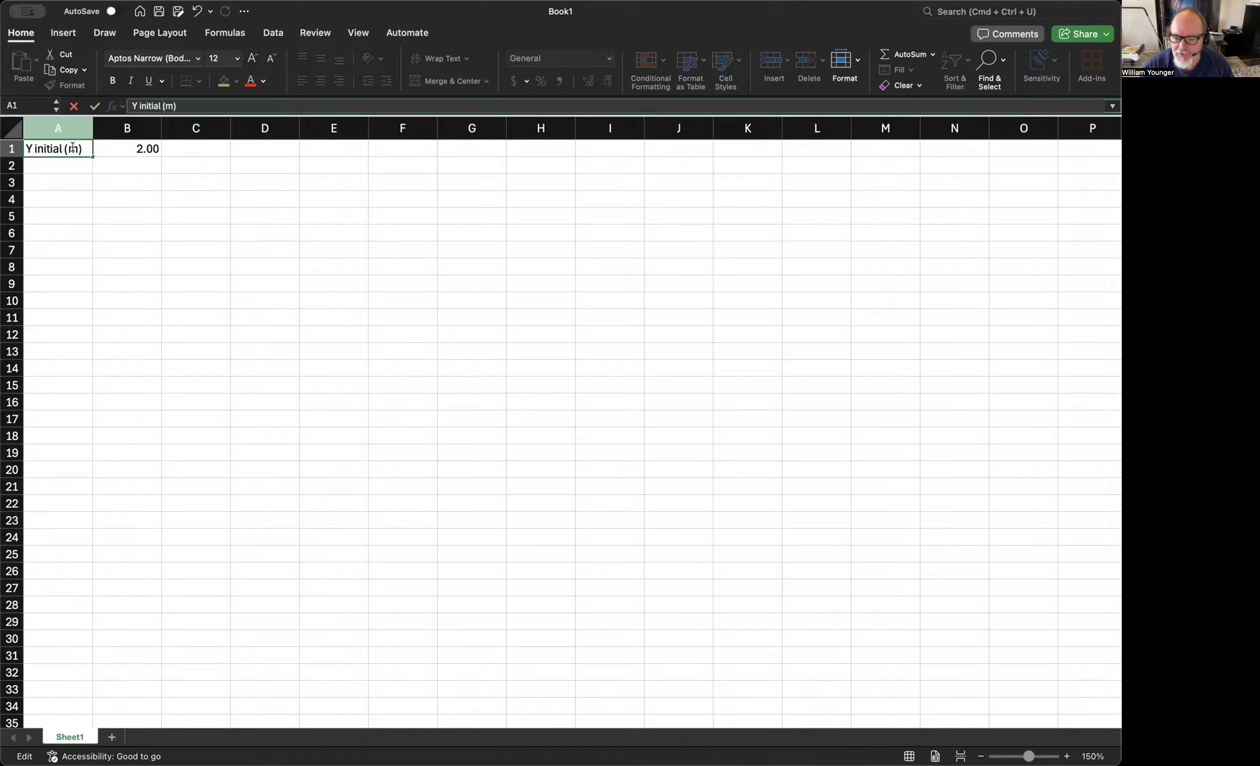
key("Return")
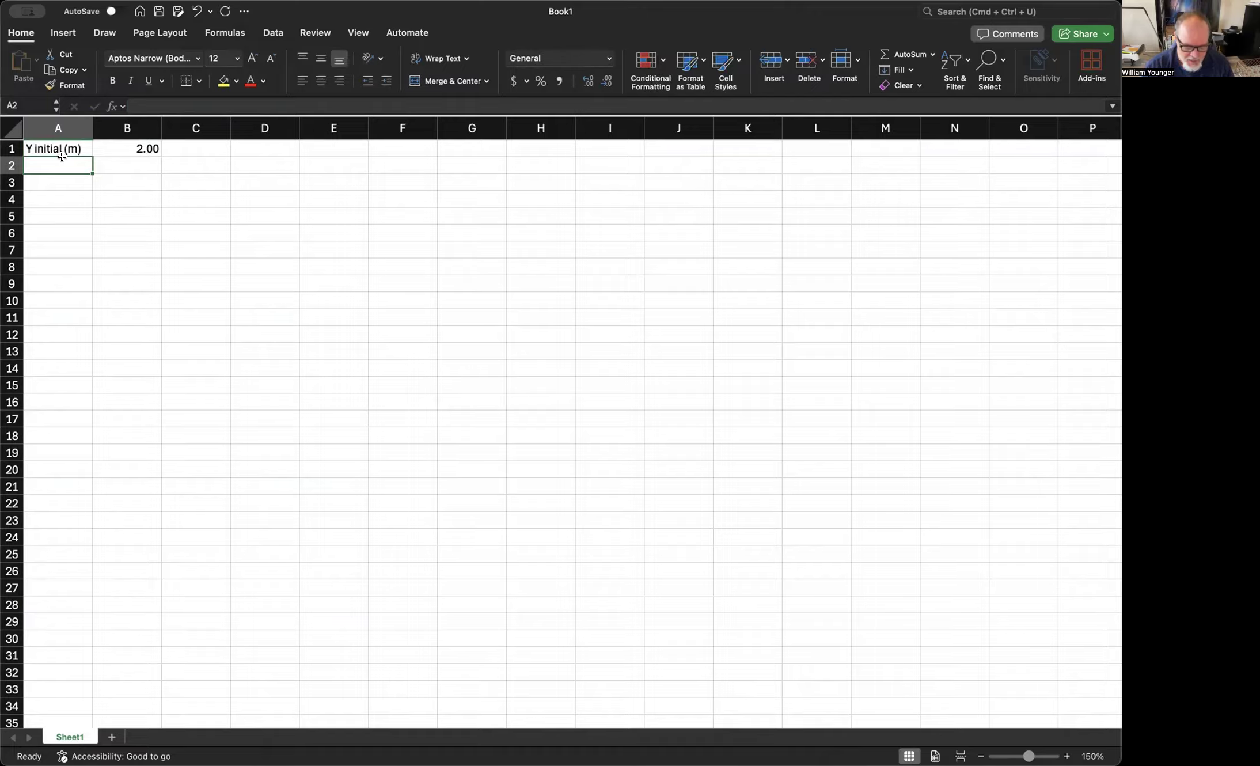
Step: Enter the label "V initial (m/s)" in cell A2 and widen column A to fit it
type("V")
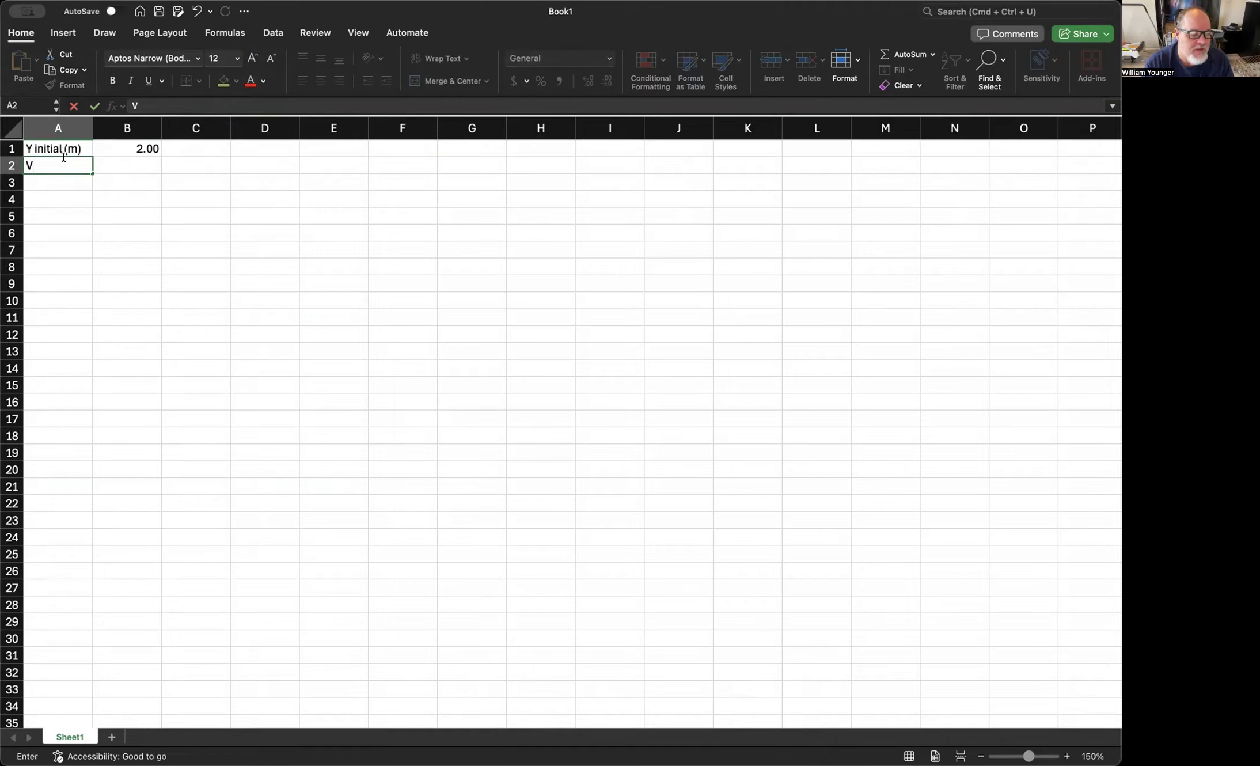
type(" initial")
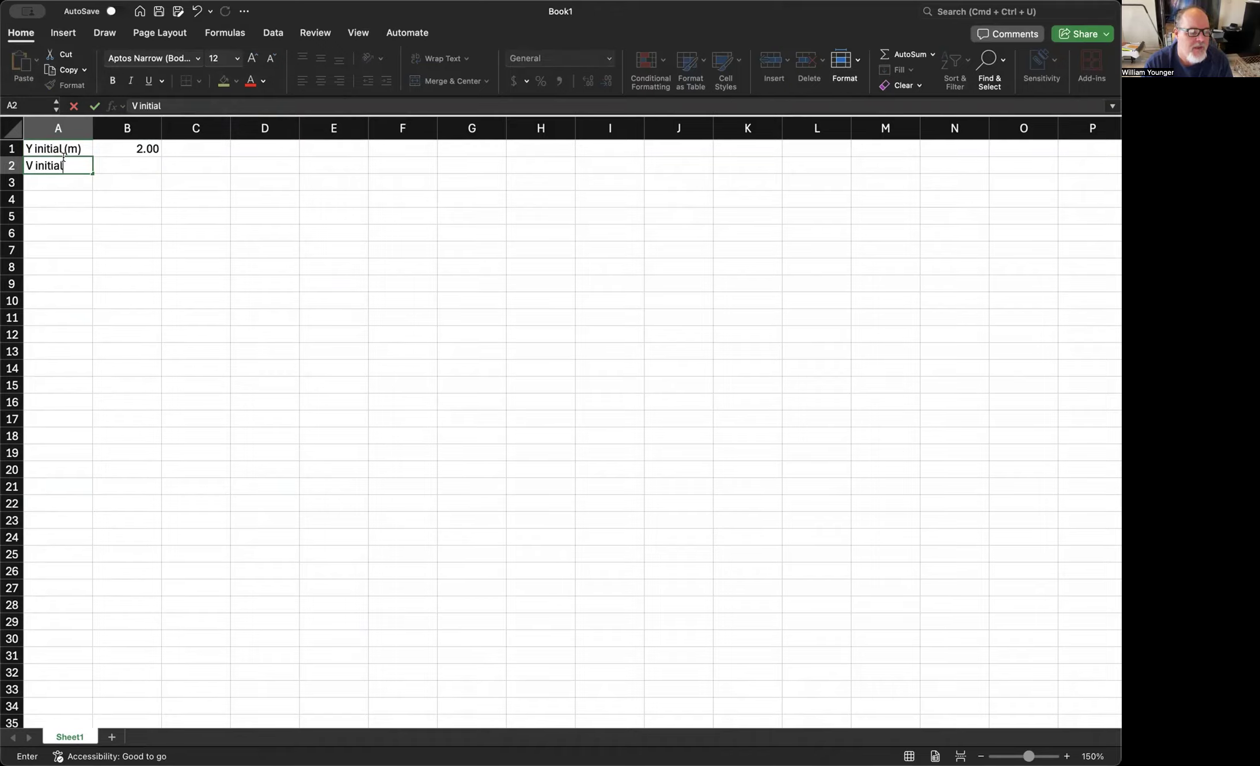
type(" (")
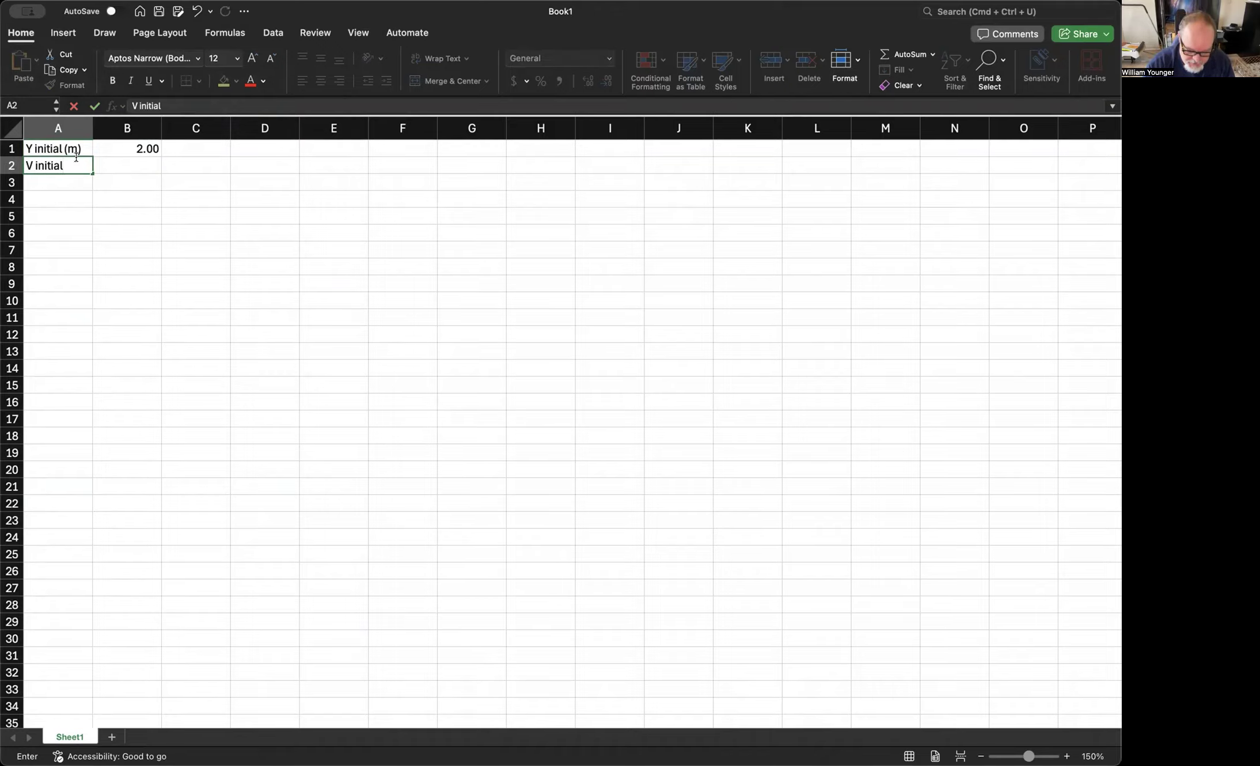
type("m/s)")
left_click(127, 215)
left_click_drag(89, 129, 101, 125)
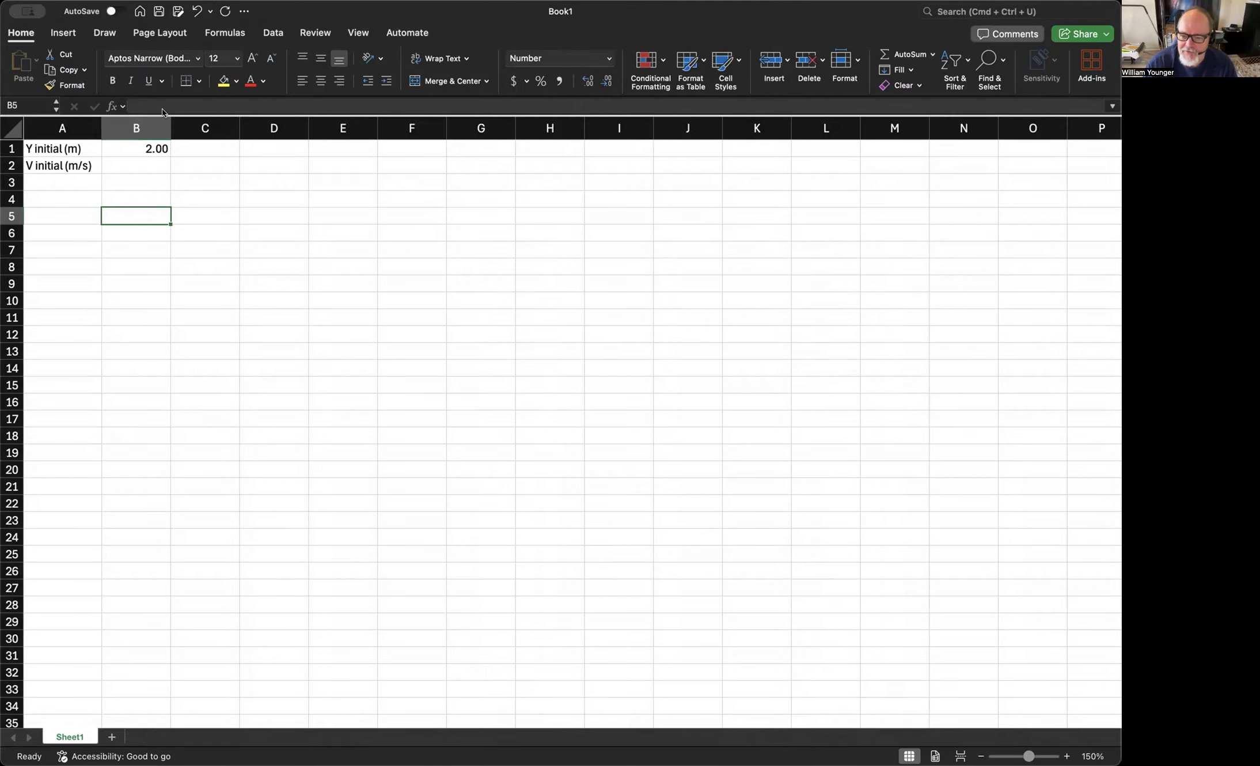
Step: Enter the formula =3*9.80 in cell B2 as the initial velocity
left_click(114, 166)
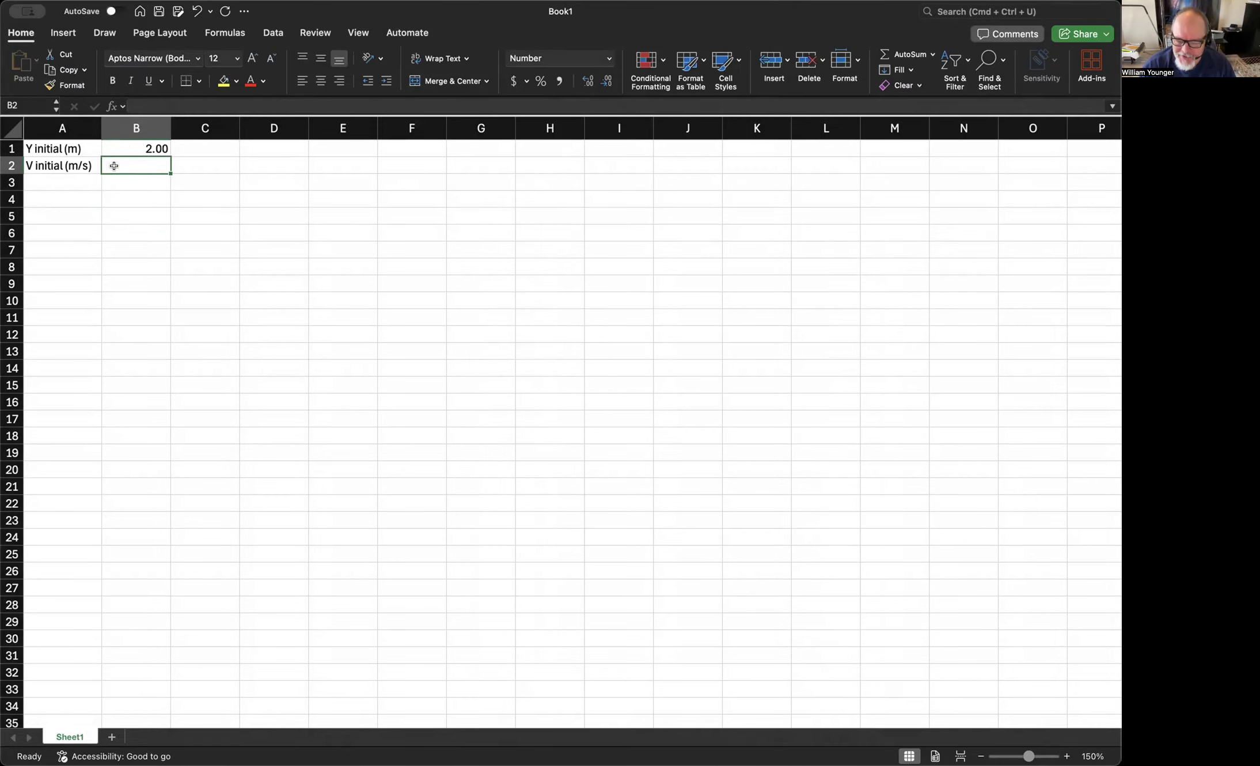
type("=")
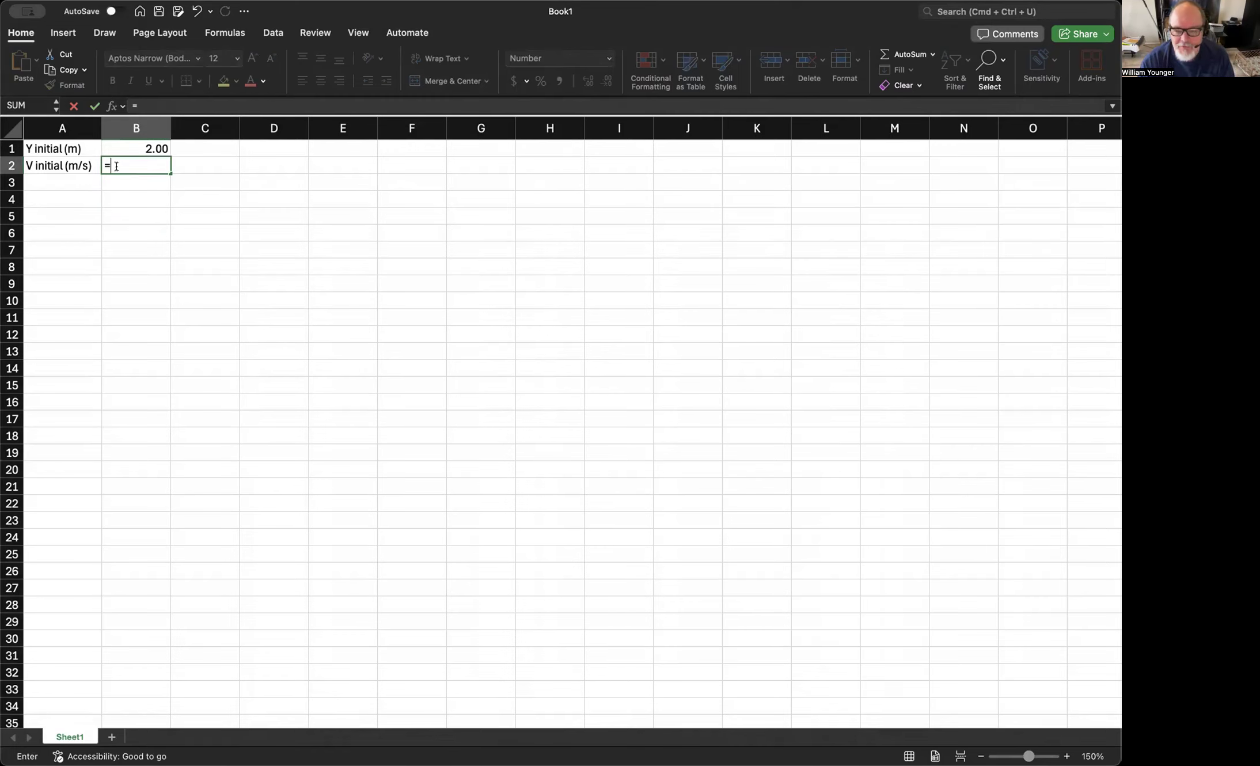
type("3")
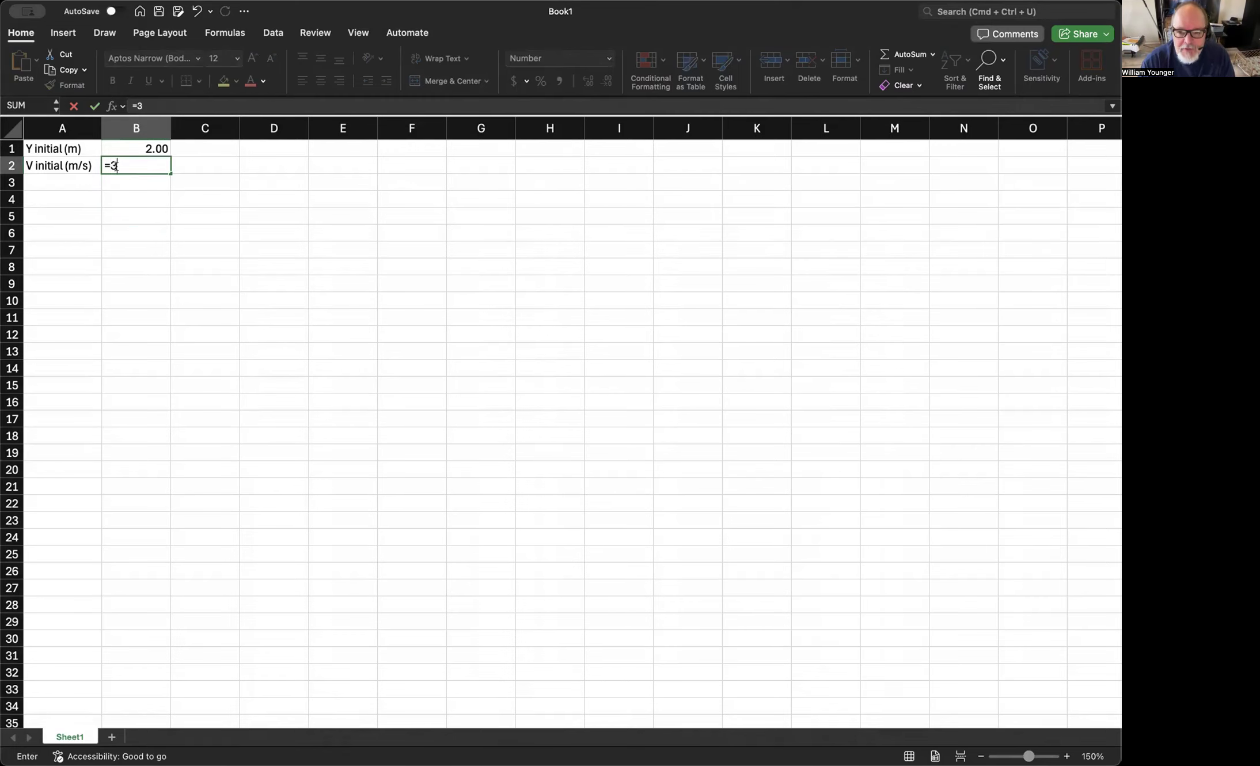
type("*9.80")
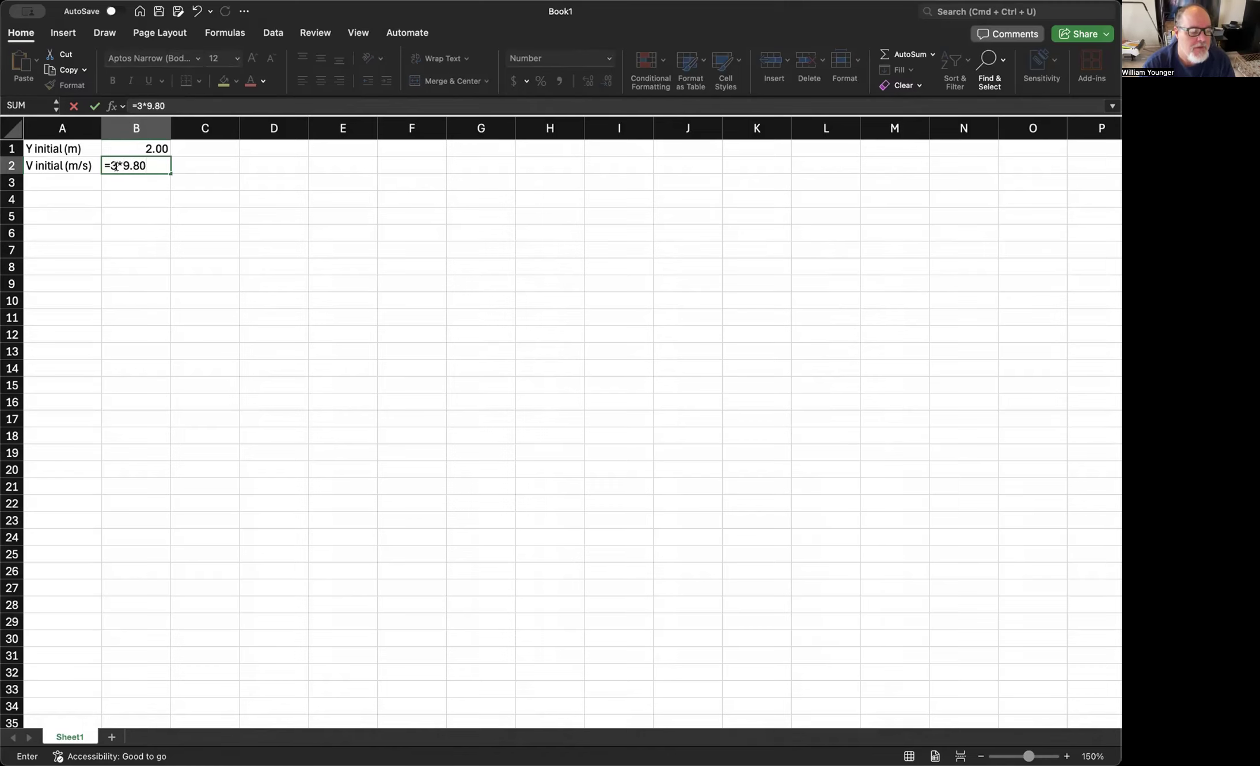
key("Return")
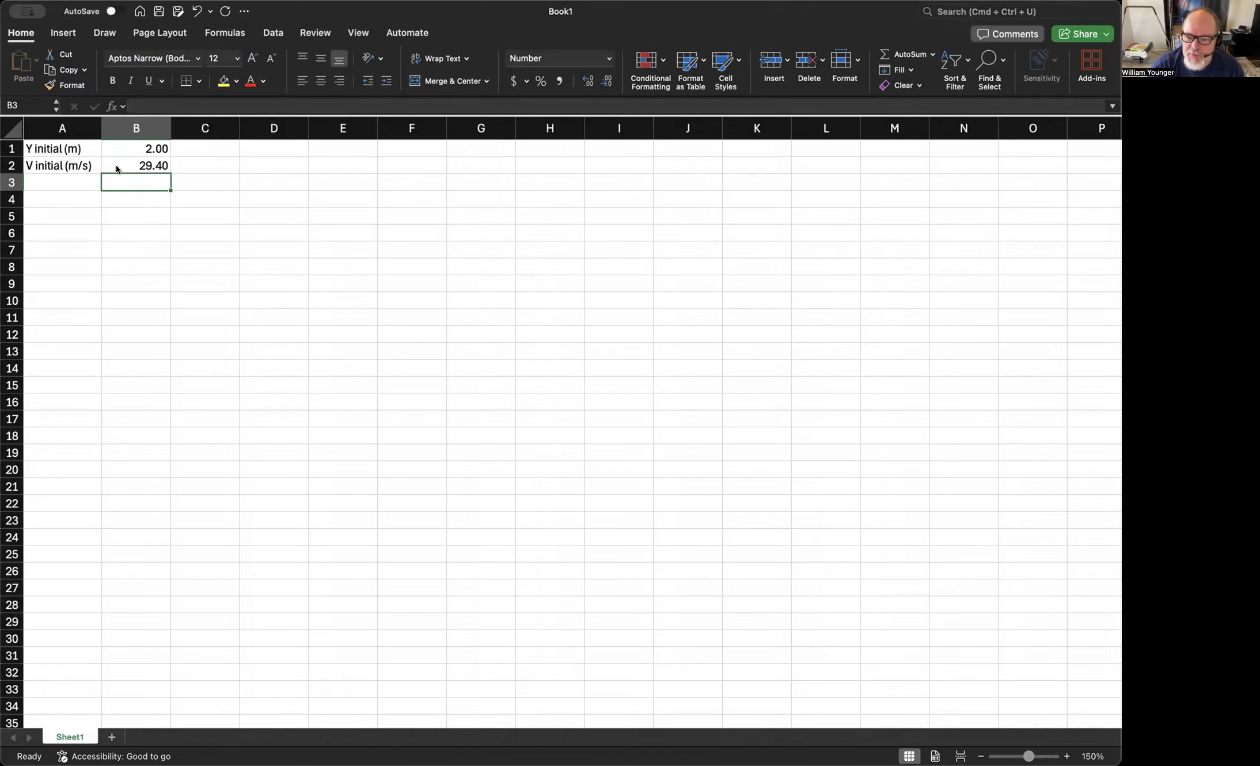
Step: Enter the label "a (m/s/s)" in cell A3 and the acceleration -9.80 in cell B3
left_click(43, 180)
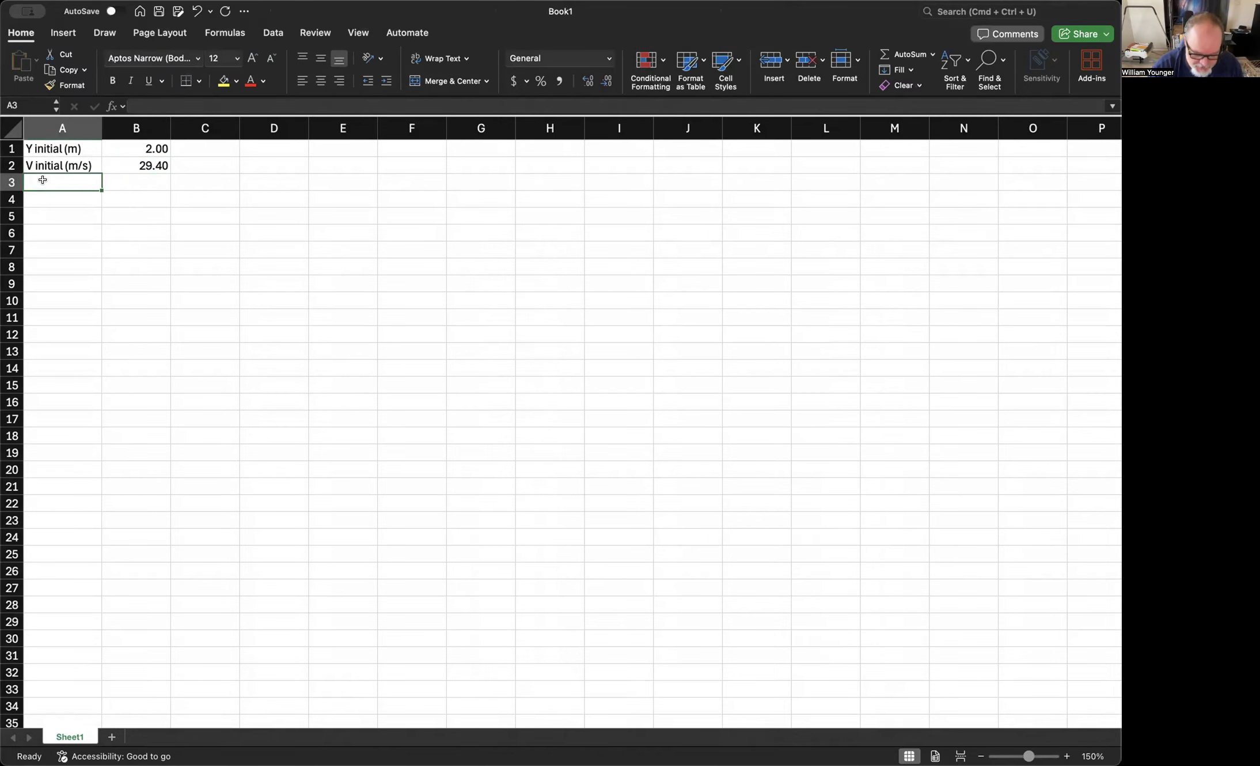
type("a")
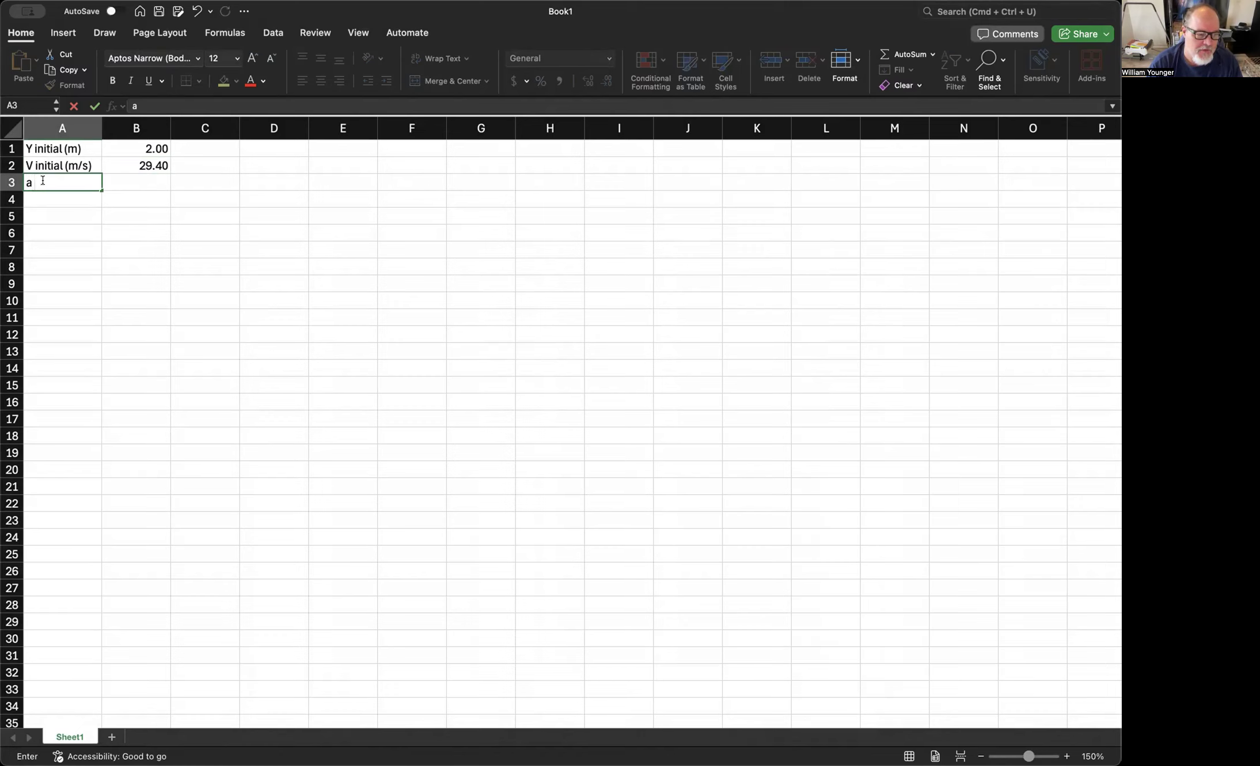
type("(")
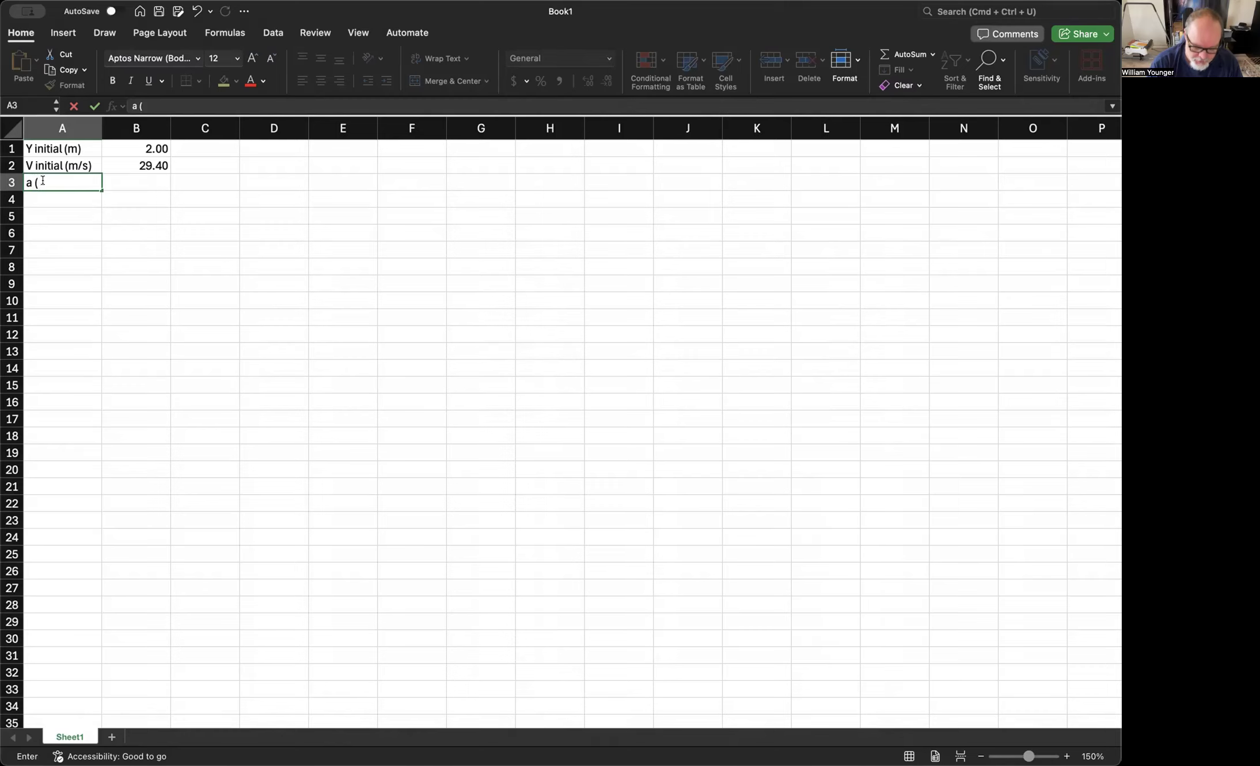
type("m/s/s)")
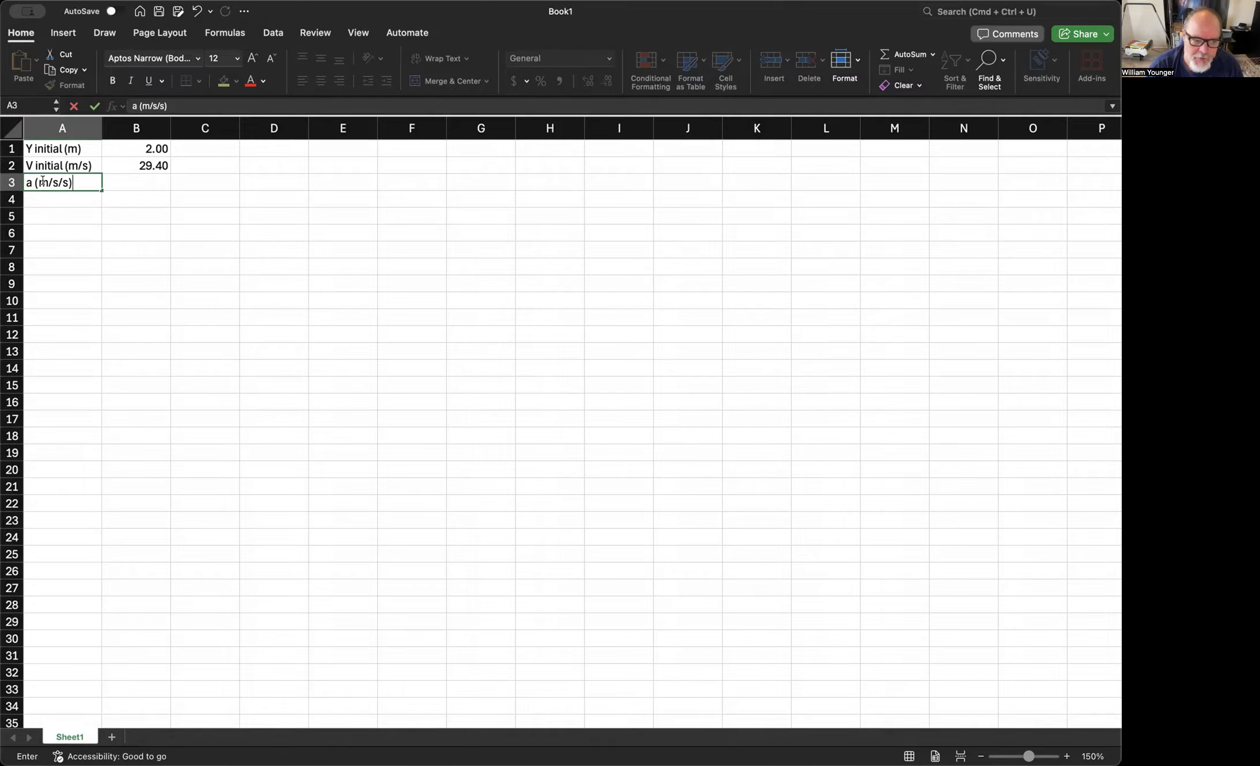
left_click(114, 179)
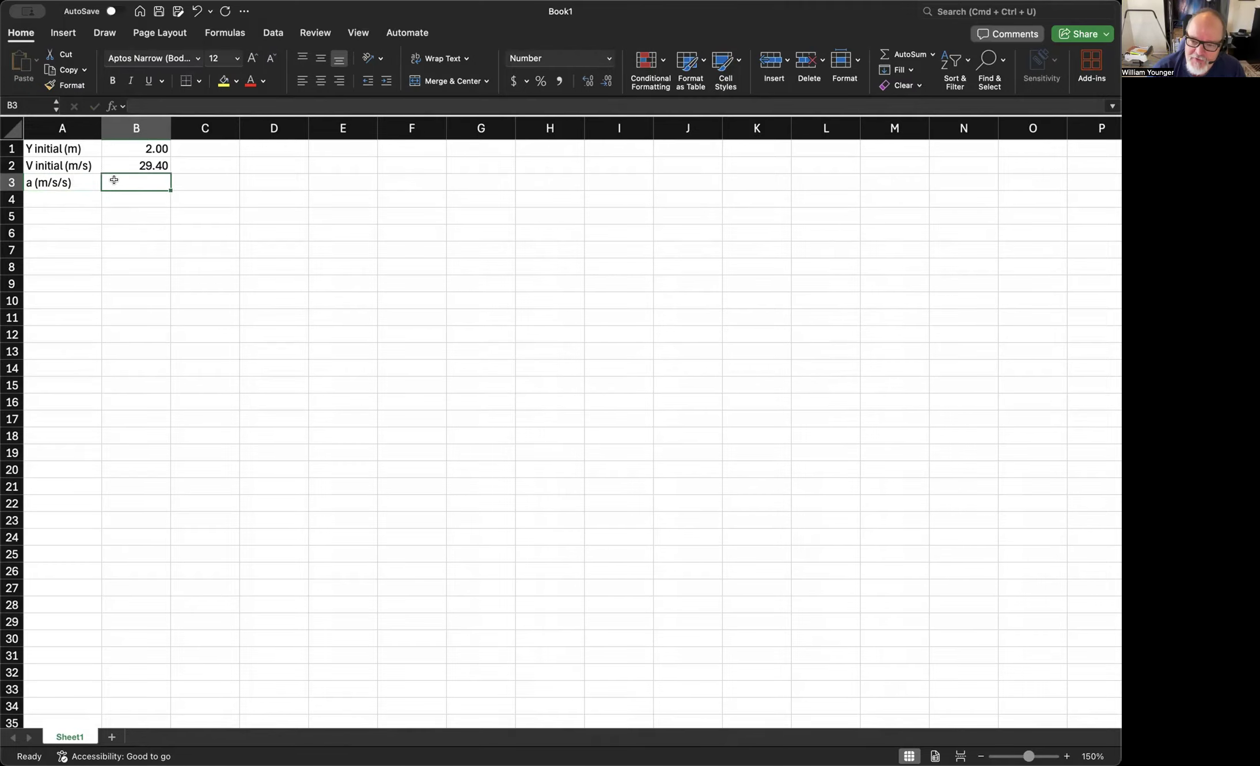
type("-9.80")
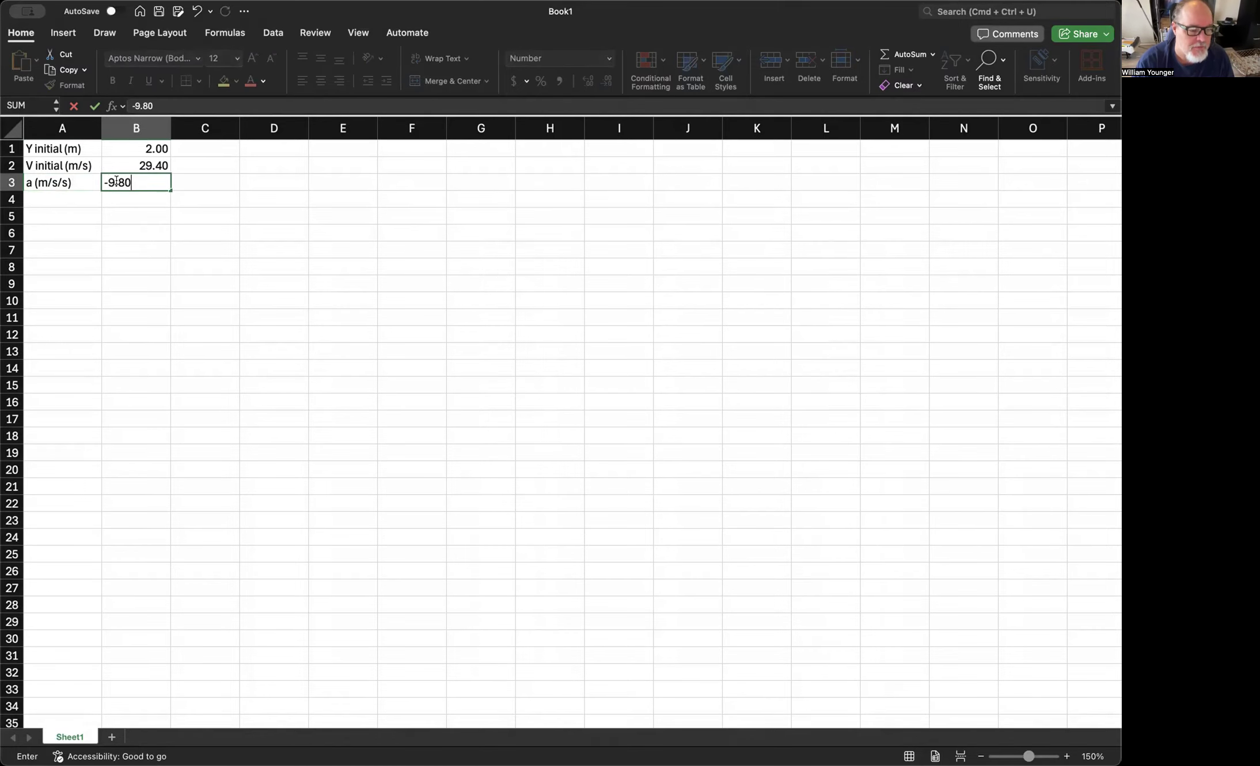
key("Return")
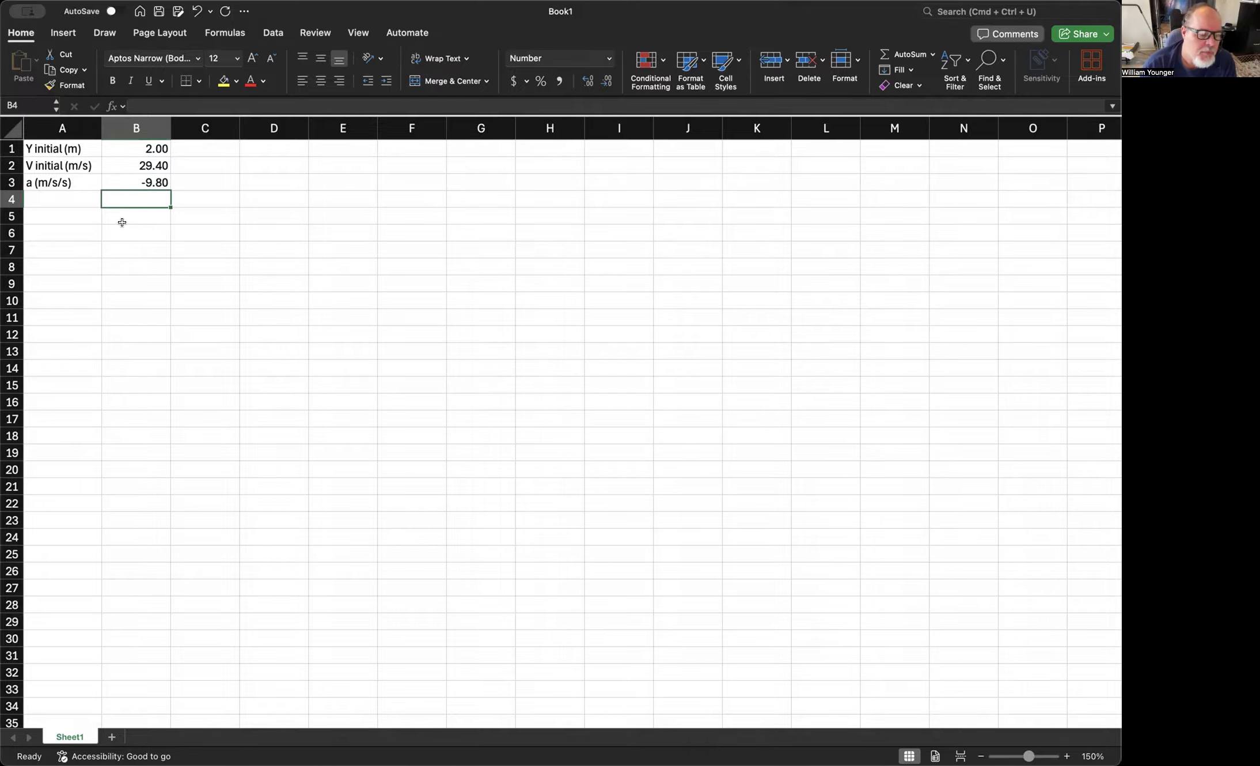
Step: Enter the heading "Time(s)" in cell B5 and the starting time 0 in cell B6
left_click(116, 211)
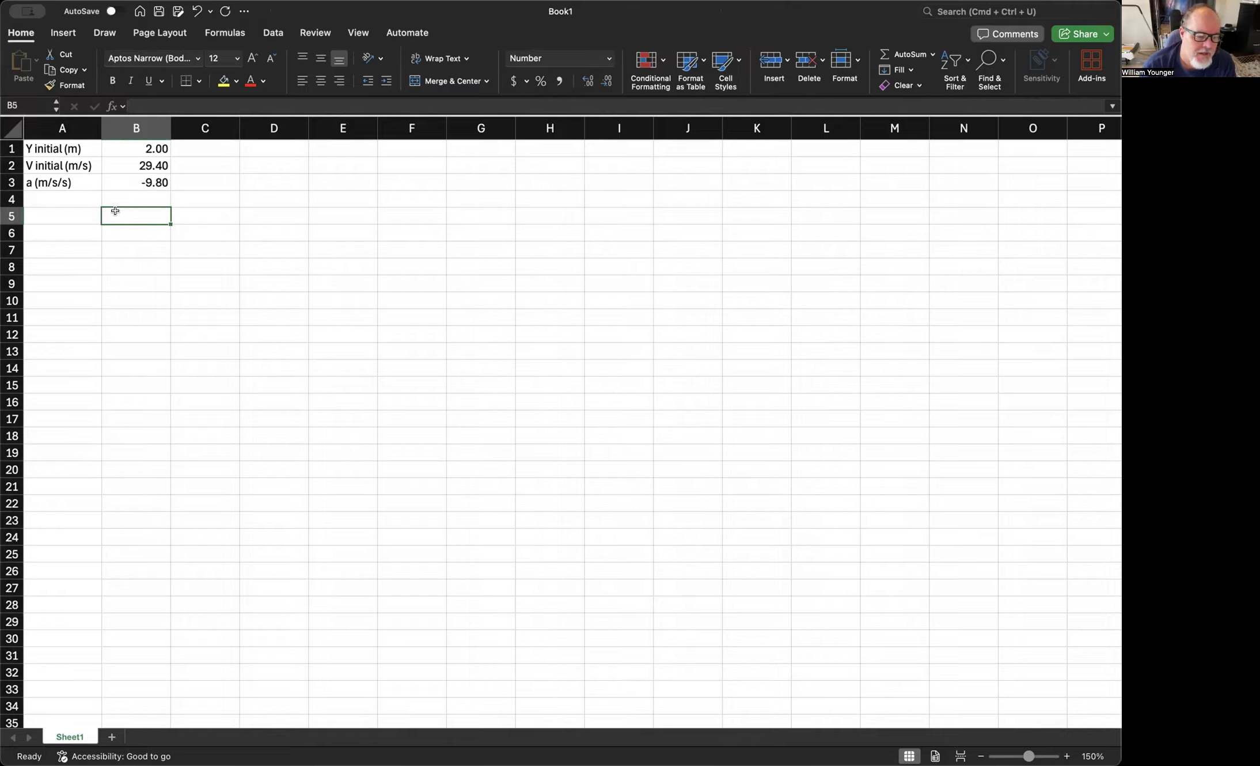
type("Time(s)")
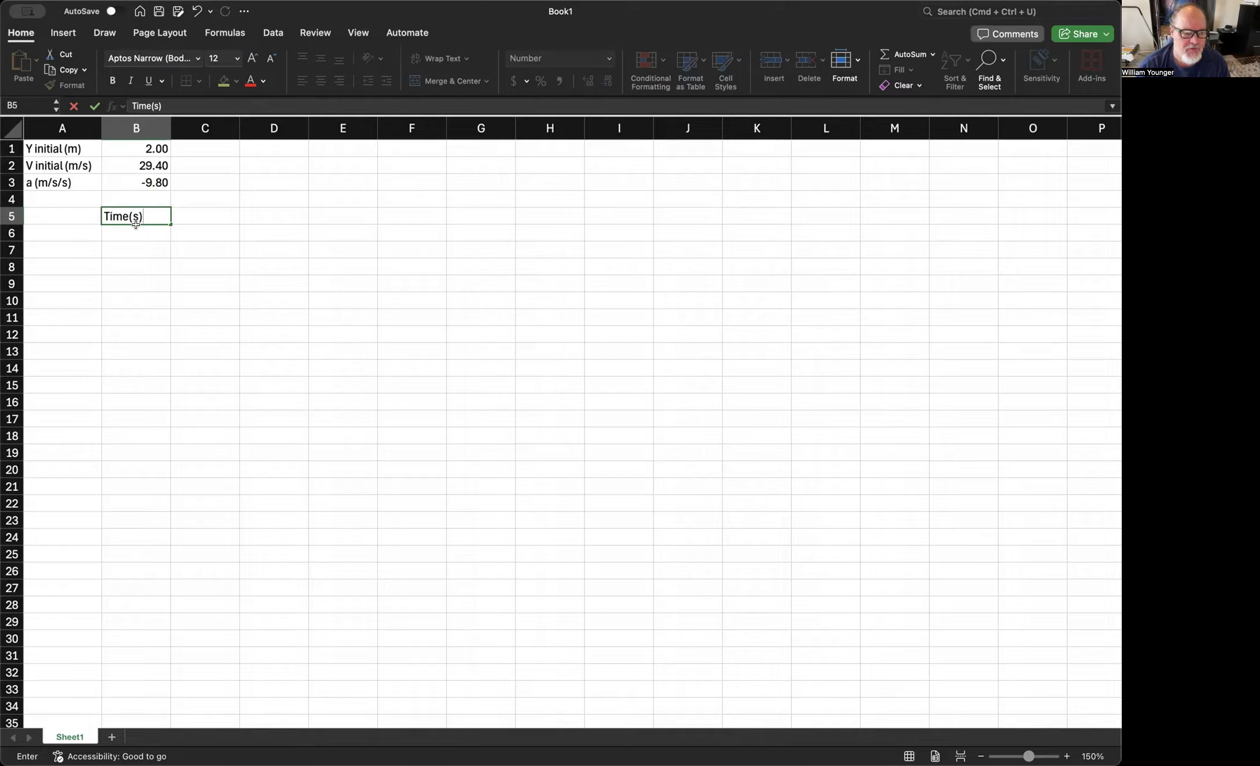
left_click(137, 228)
type("0")
key("Return")
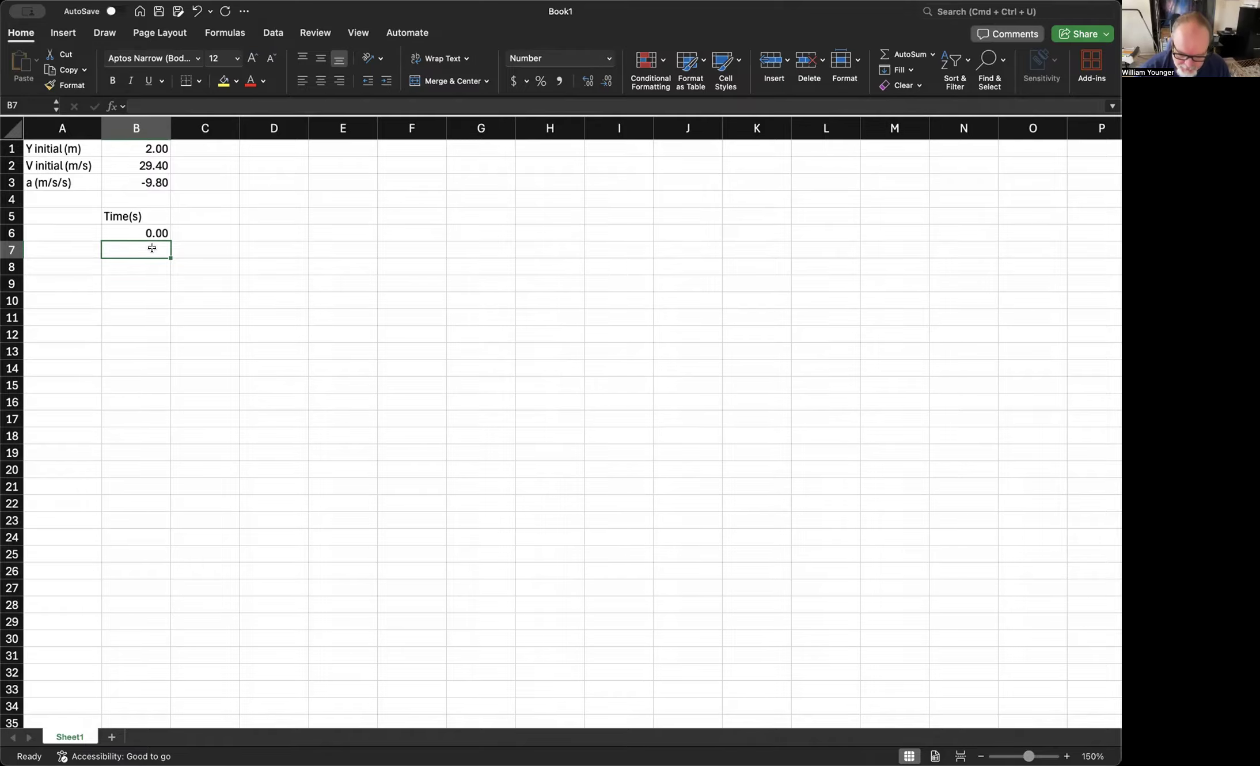
Step: Enter the formula =B6+0.1 in cell B7 to calculate the next time value
type("=")
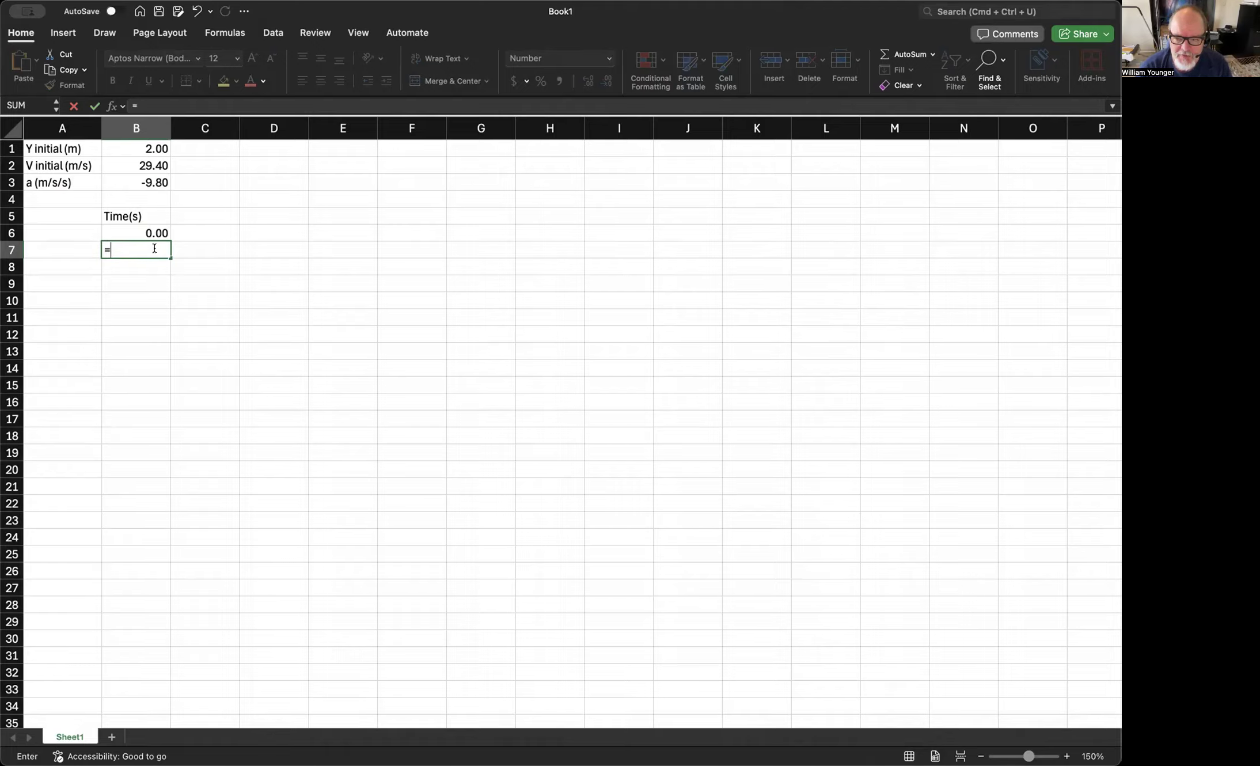
type("B6")
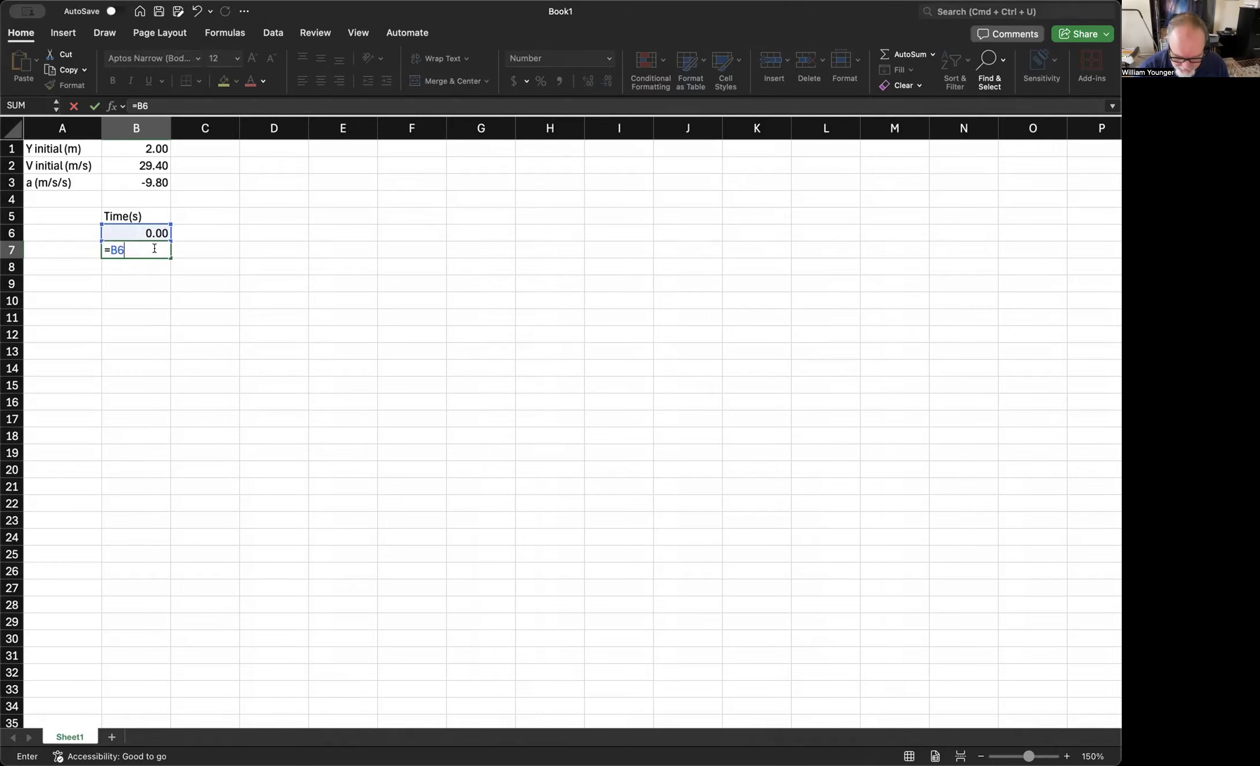
type("+0.1")
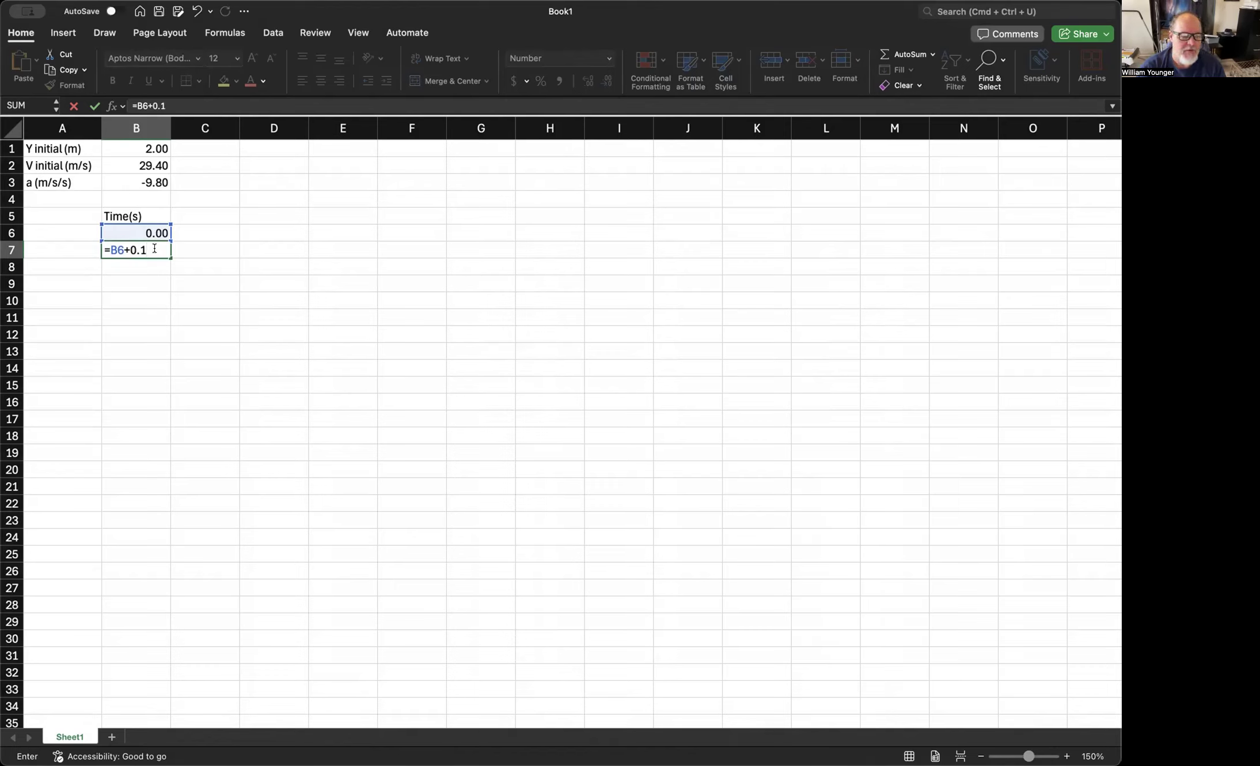
key("Return")
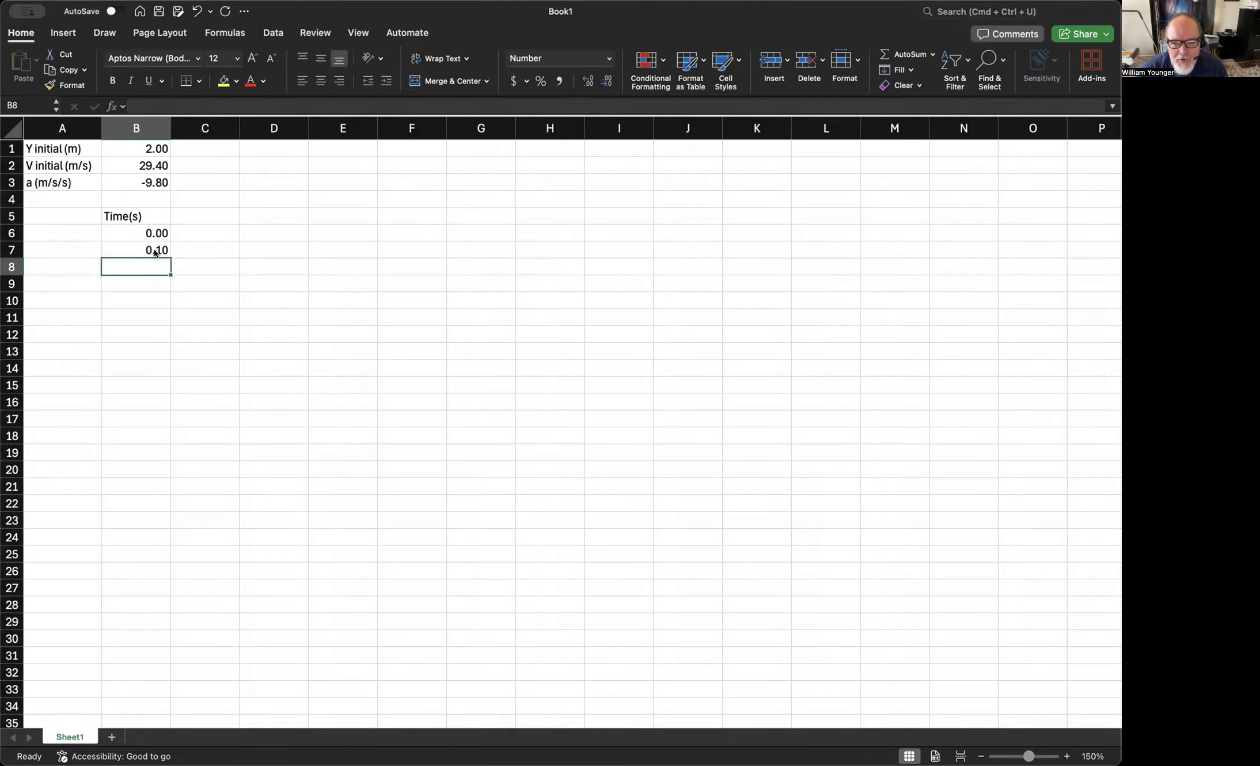
Step: Fill the time formula from cell B7 down through cell B26
left_click(159, 251)
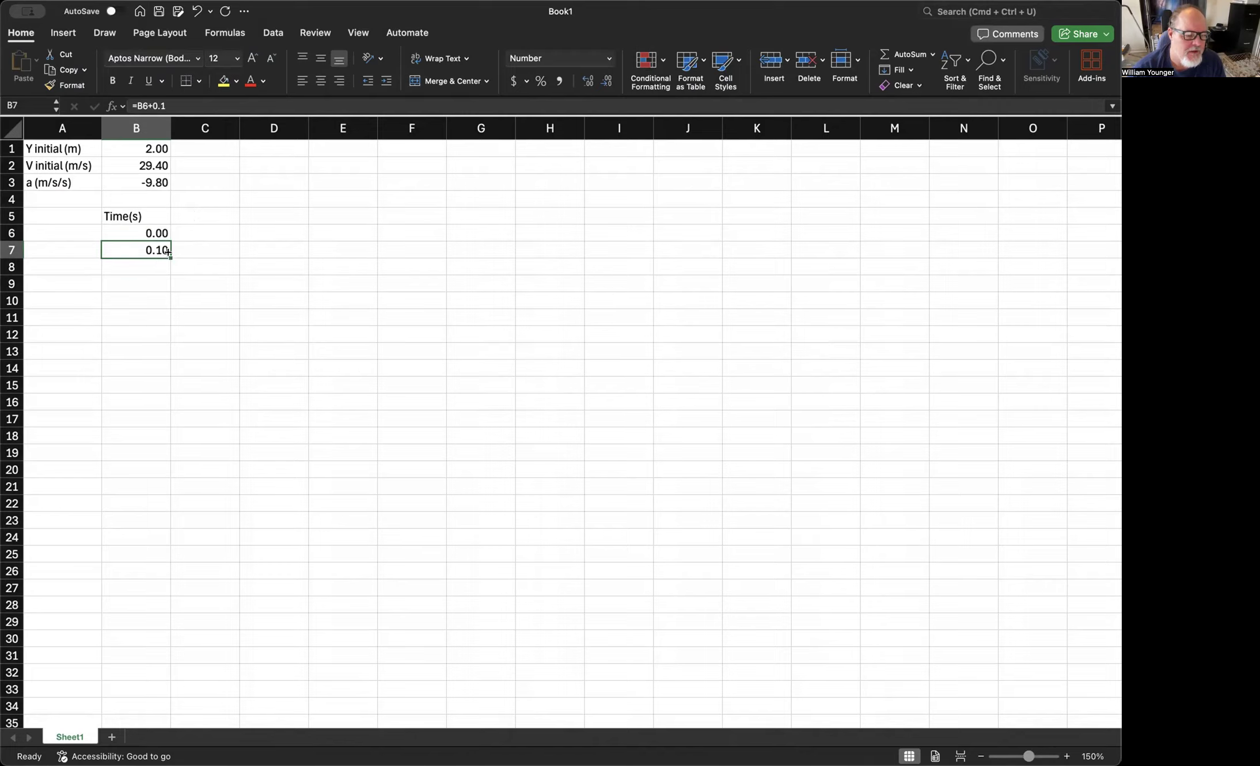
left_click_drag(167, 253, 181, 531)
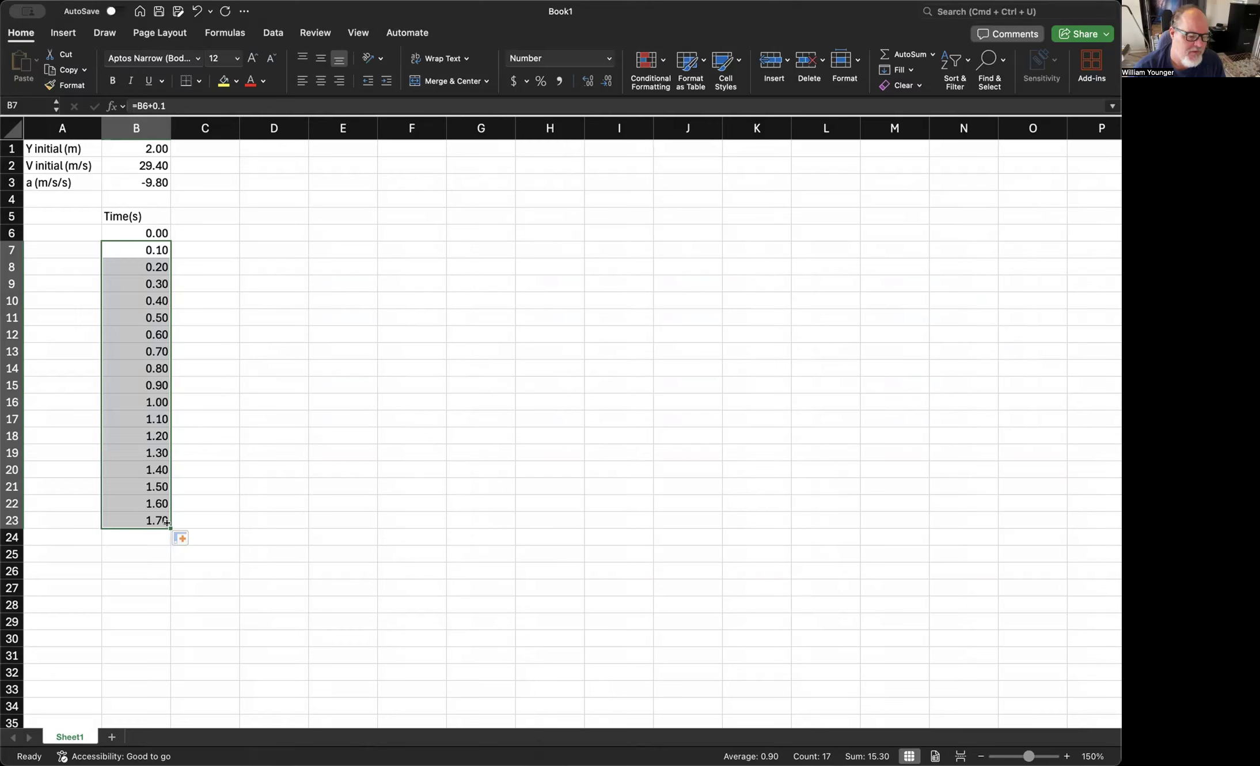
left_click_drag(170, 527, 169, 570)
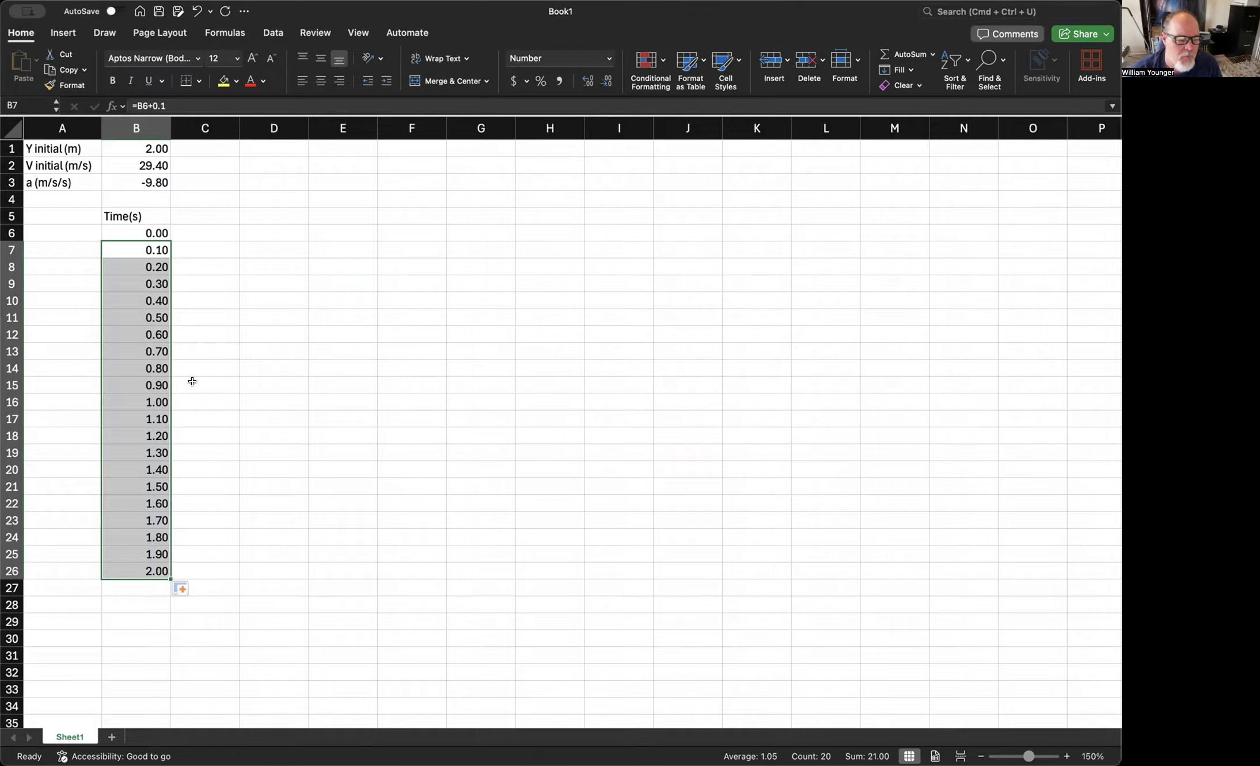
Step: Inspect the formulas in cells B7 through B10 to see how the cell reference changes from row to row
left_click(128, 245)
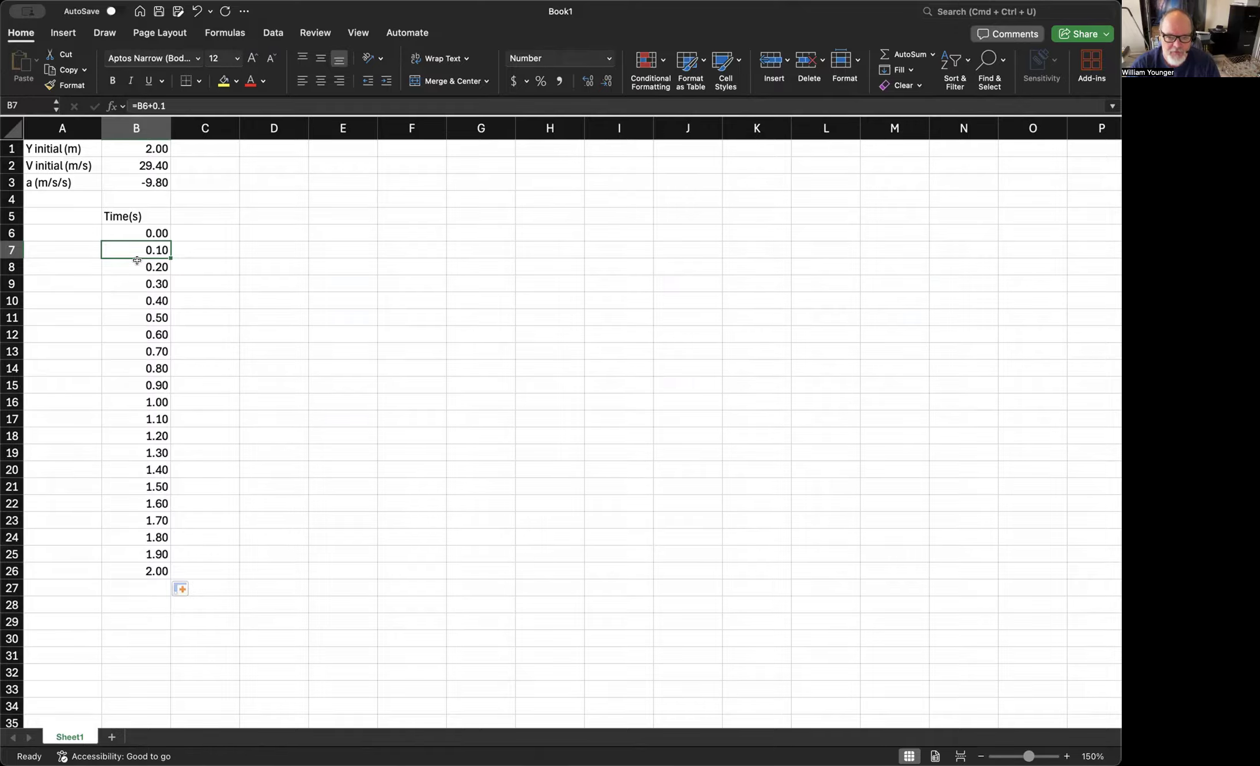
left_click(136, 262)
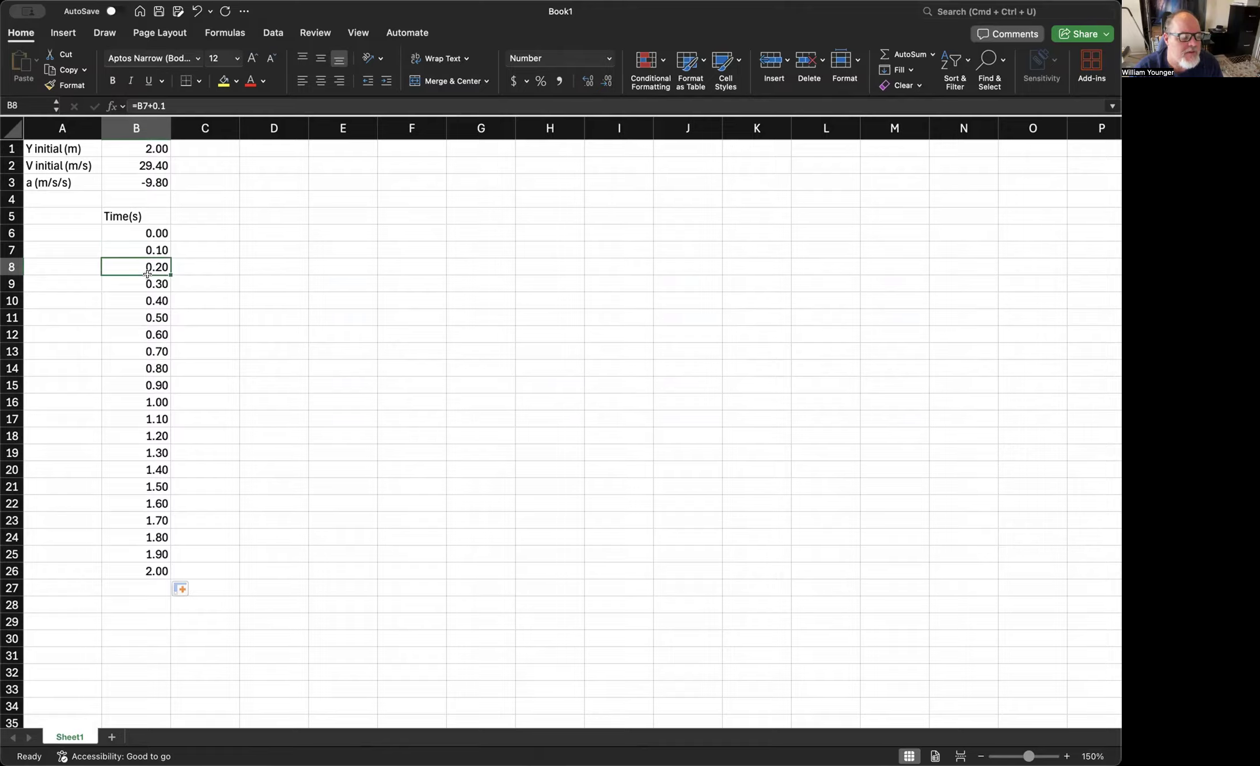
left_click(146, 282)
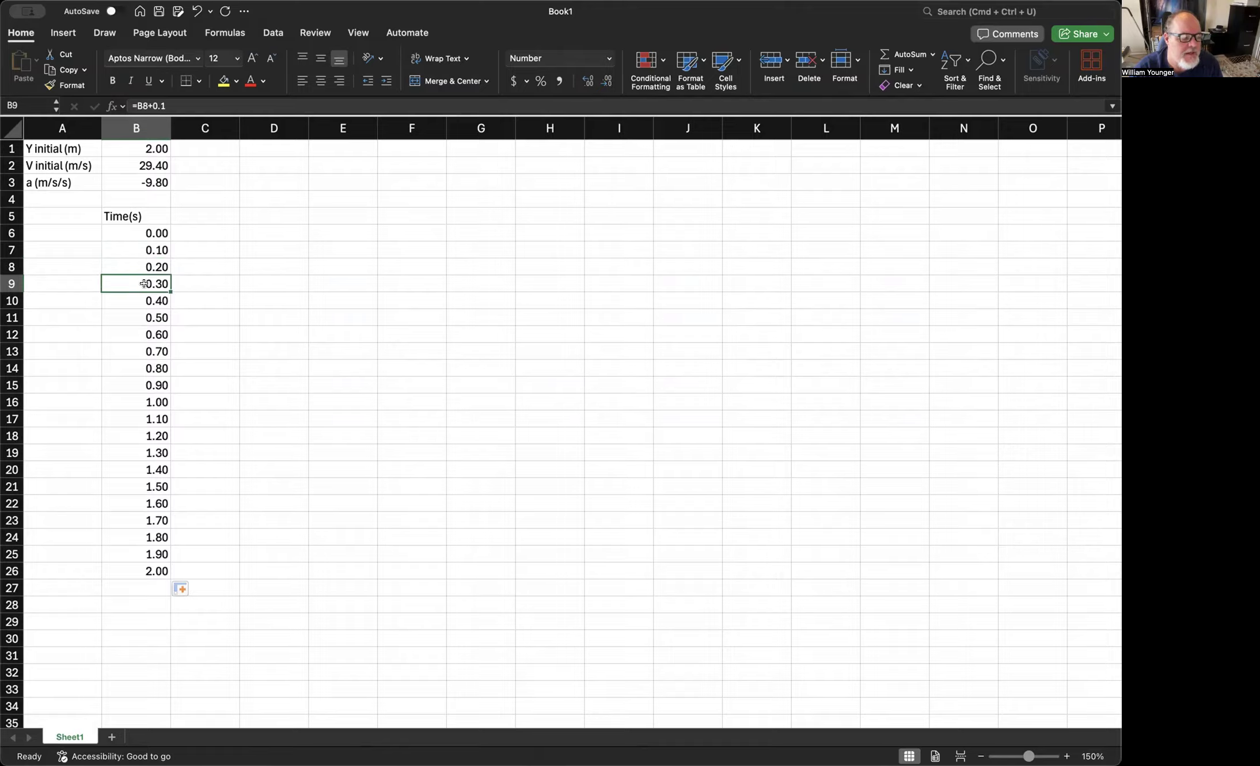
left_click(144, 298)
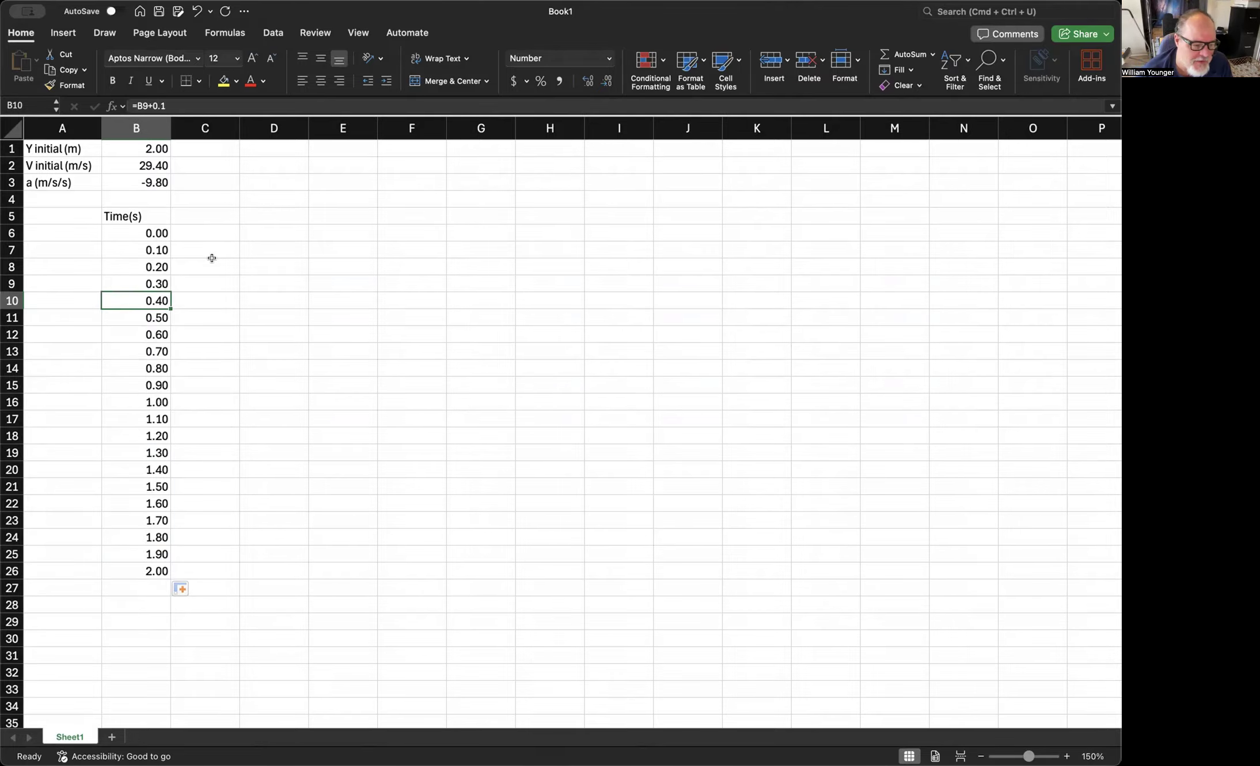
Step: Enter the formula =B26+0.5 in cell B27 to continue the time column in larger increments
left_click(127, 585)
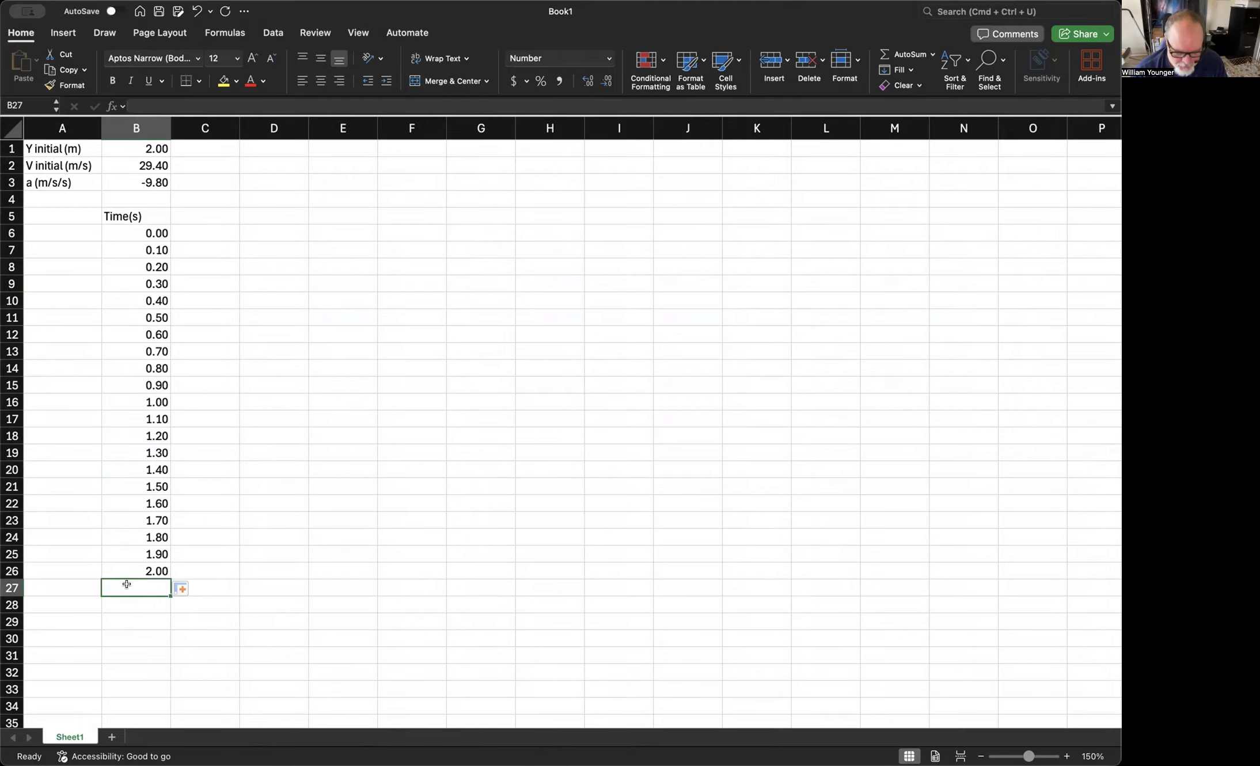
type("=")
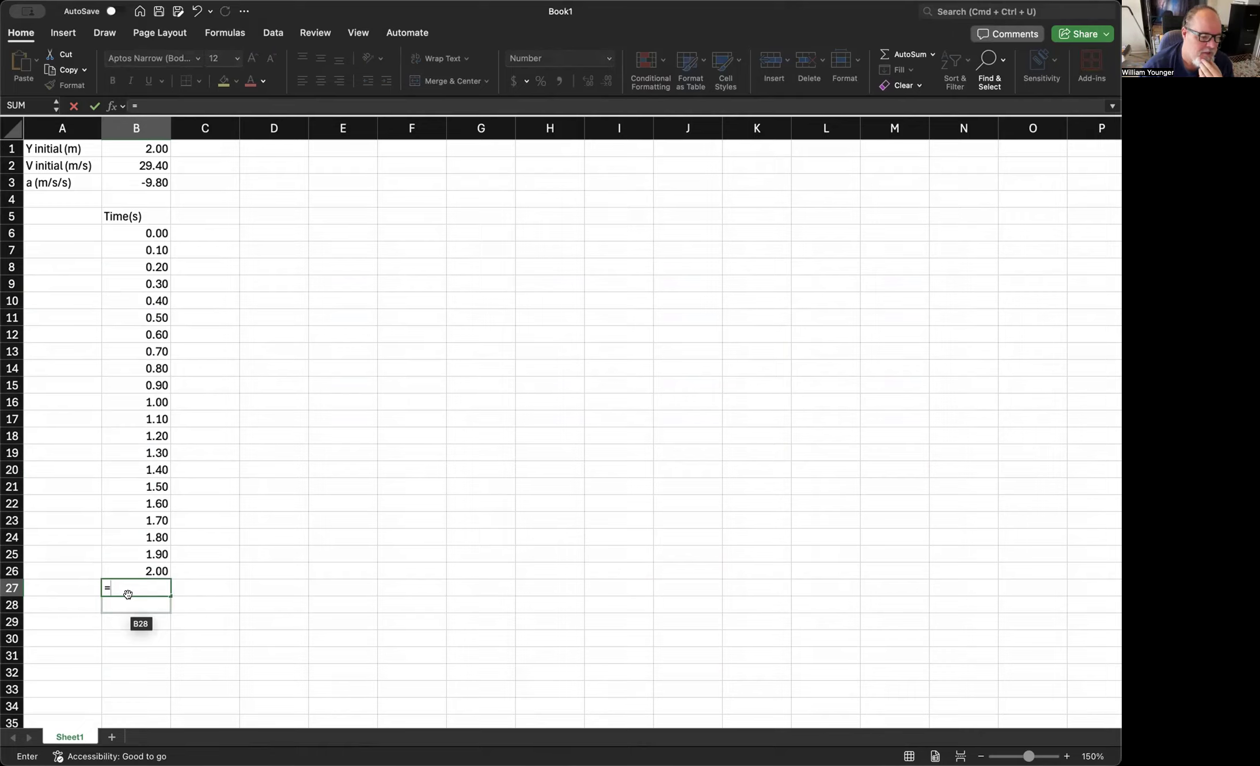
left_click(146, 563)
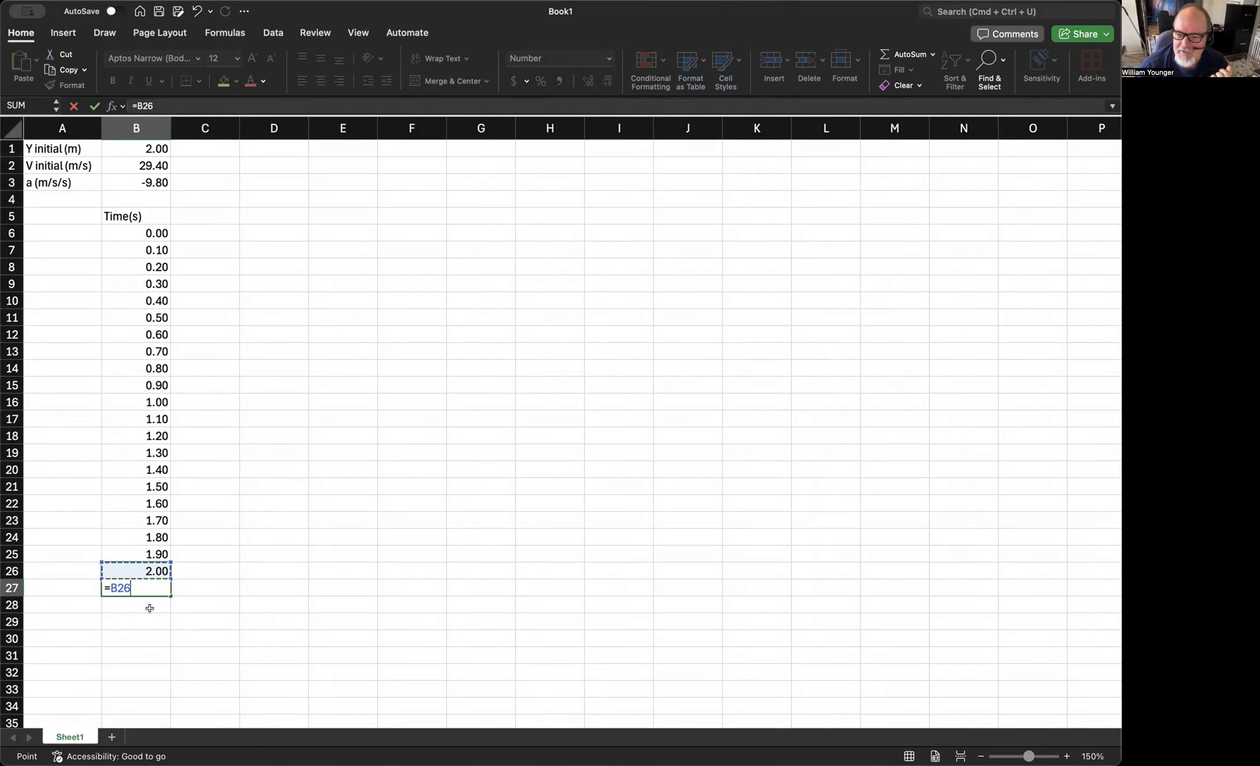
type("+0.5")
key("Return")
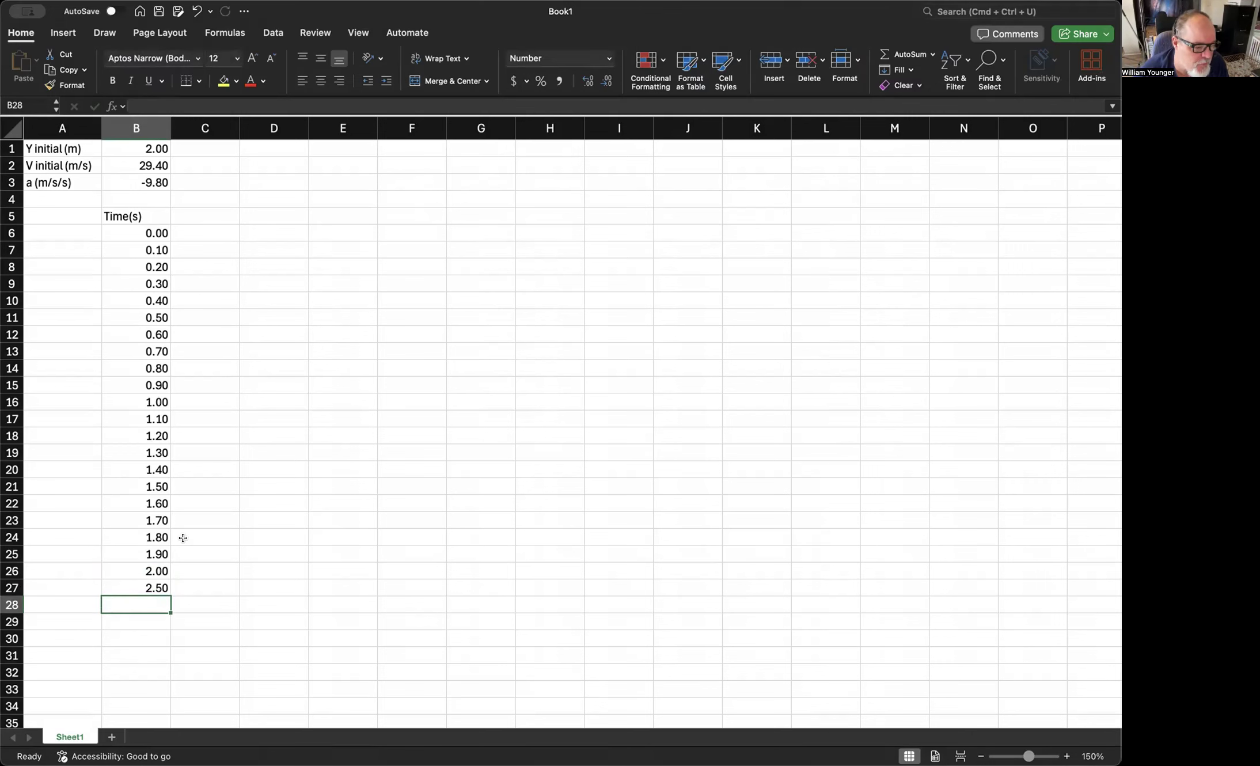
Step: Fill the 0.5-second increment formula from cell B27 down through cell B38
scroll(183, 537, "down", 4)
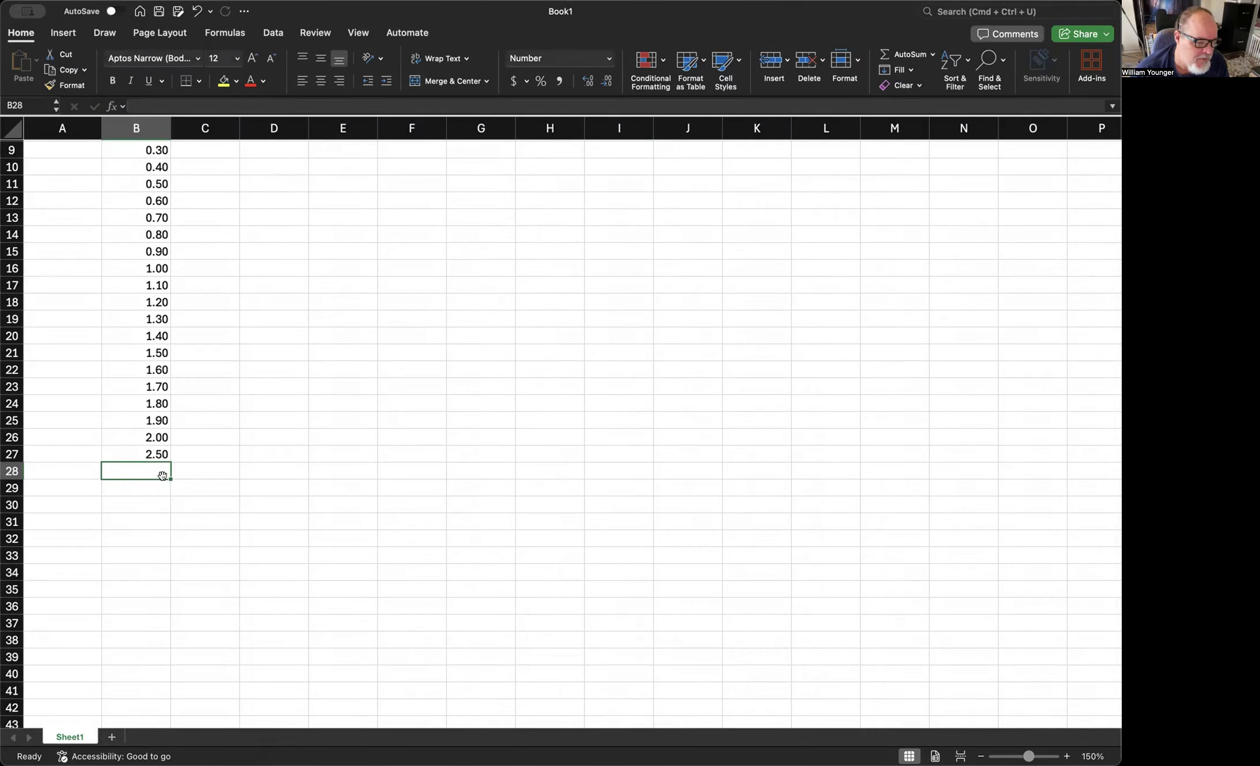
left_click_drag(170, 473, 170, 639)
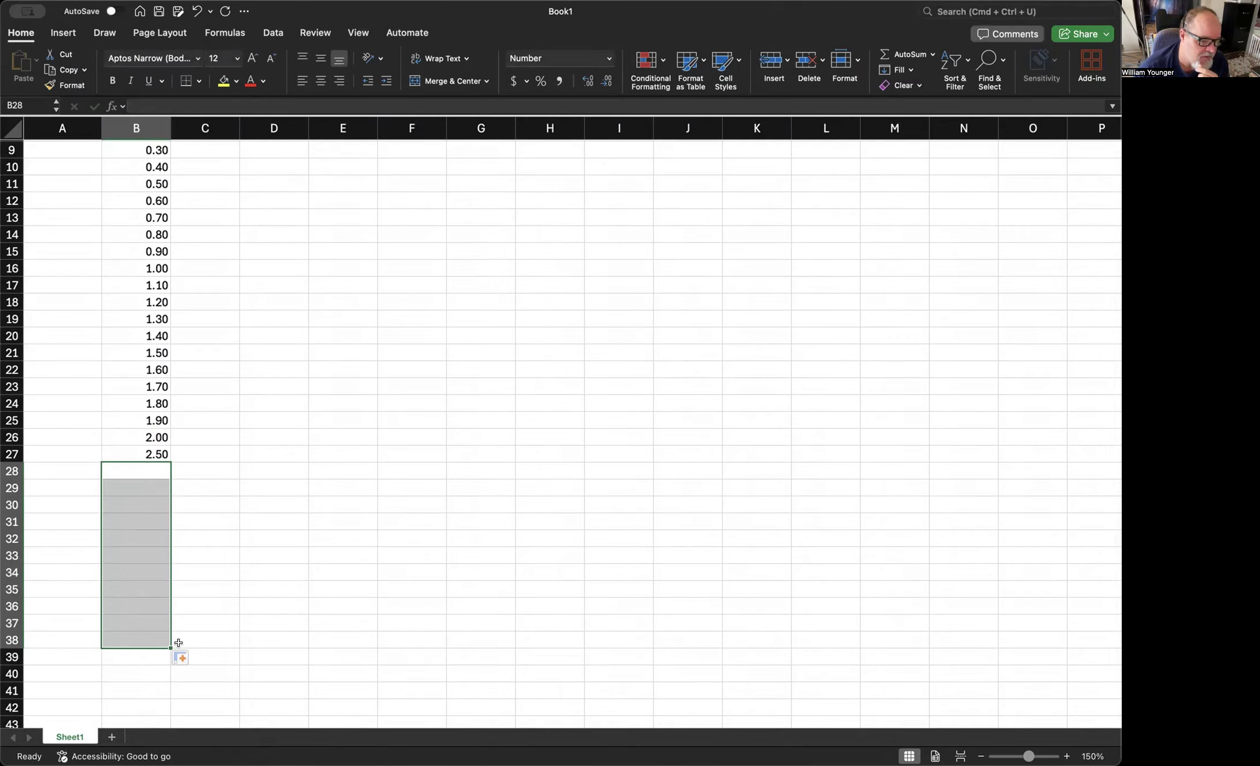
left_click(225, 521)
left_click(140, 446)
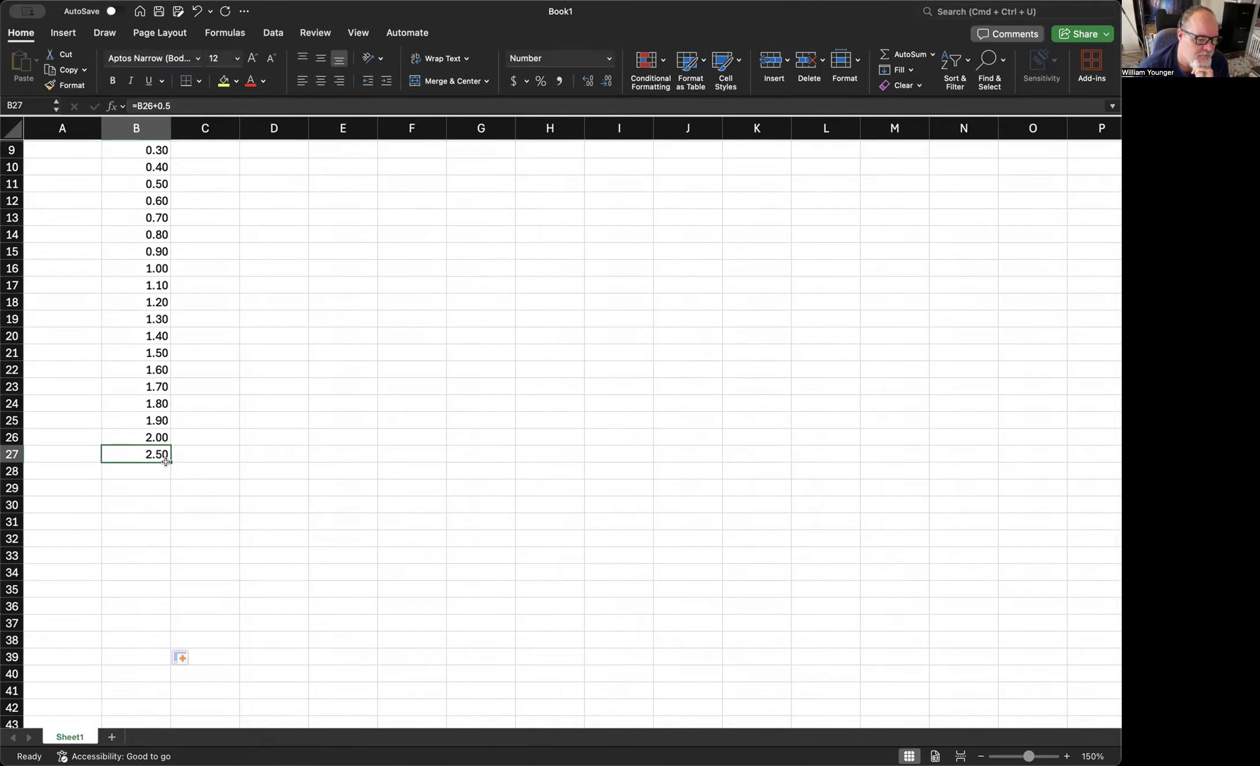
left_click_drag(166, 459, 165, 647)
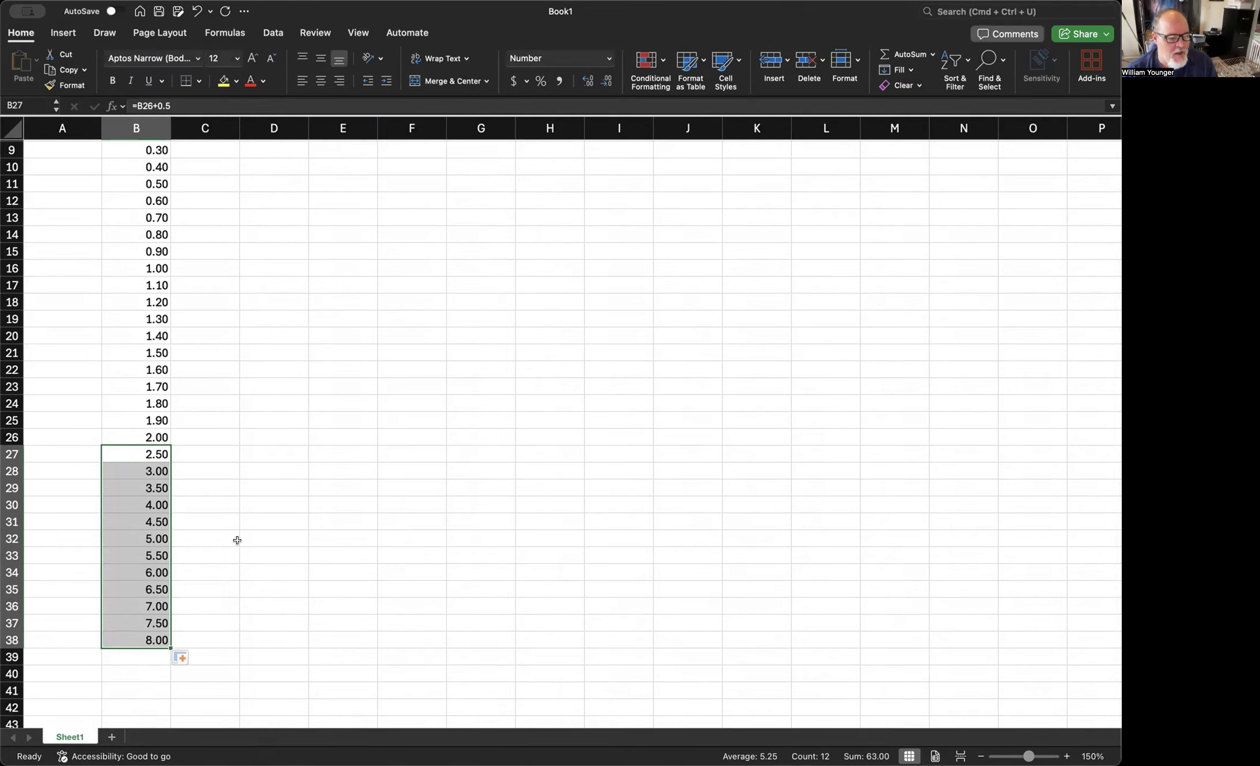
Step: Enter the heading "v(m/s)" in cell C5, beside the time heading
scroll(234, 517, "up", 4)
scroll(233, 517, "down", 1)
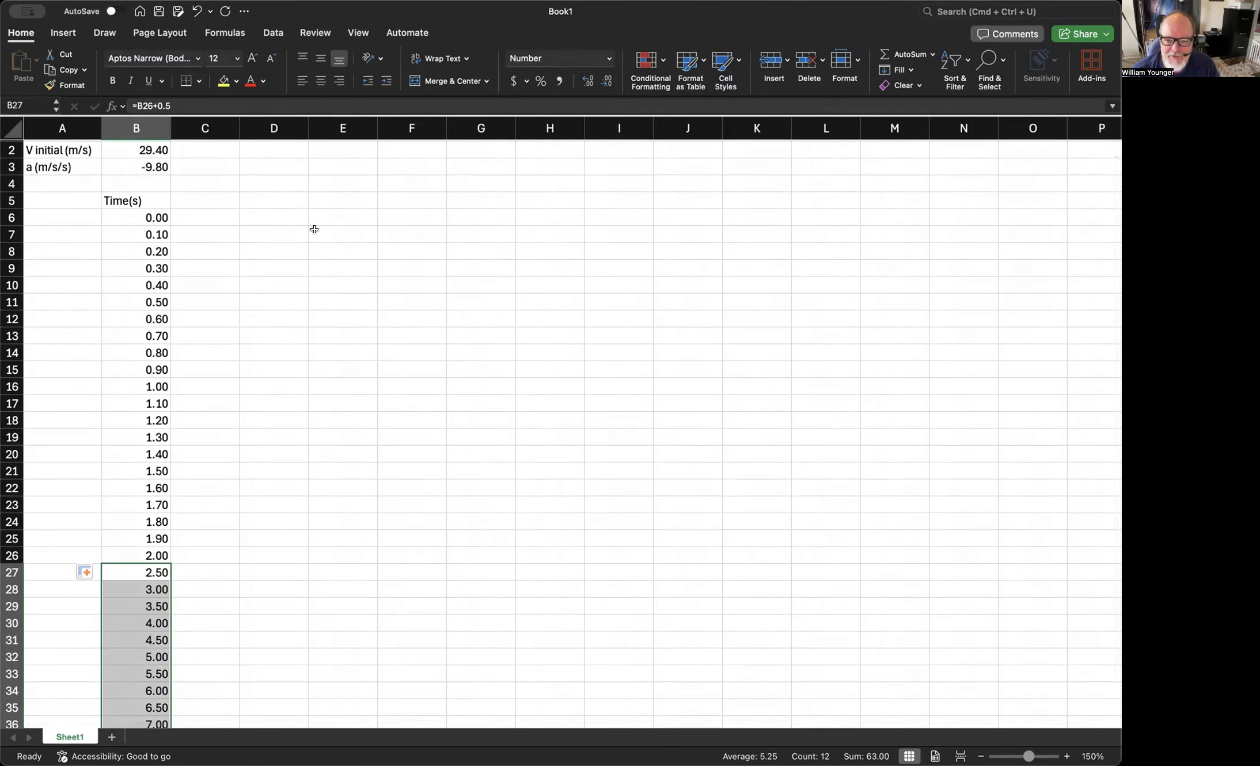
left_click(216, 201)
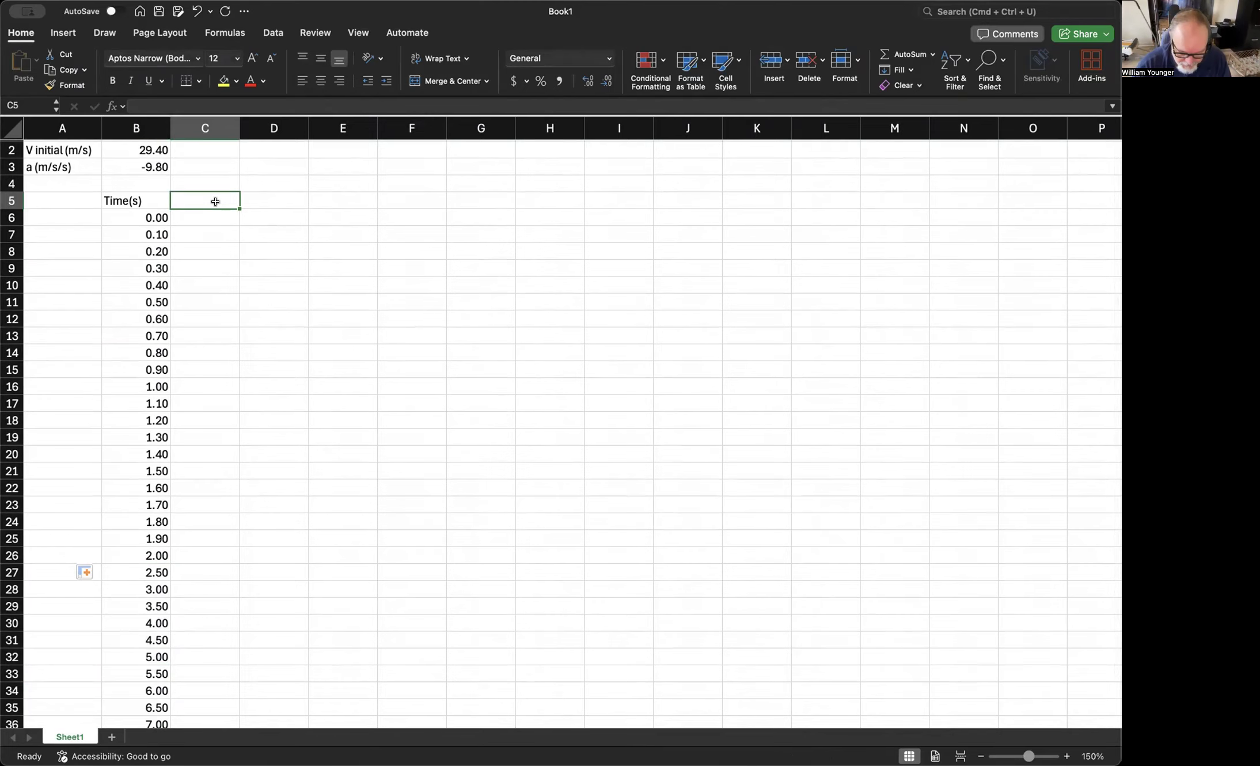
type("v(")
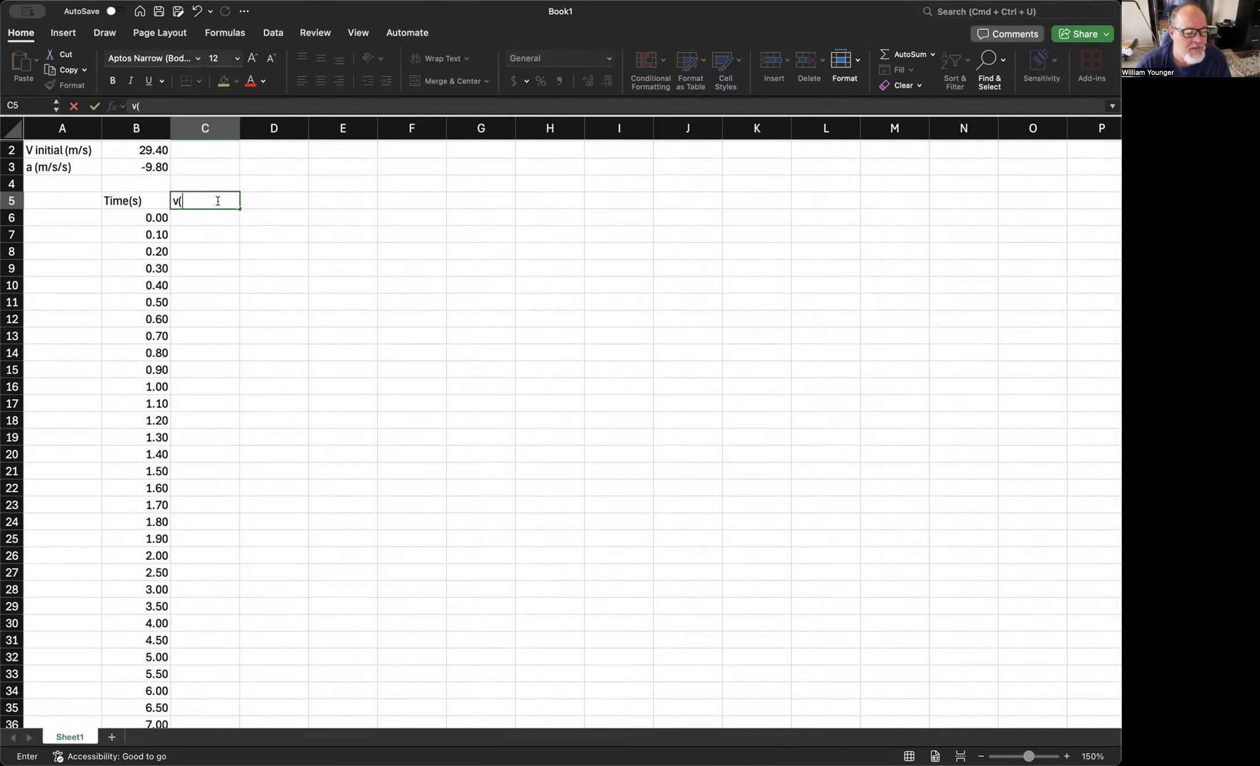
type("m/s)")
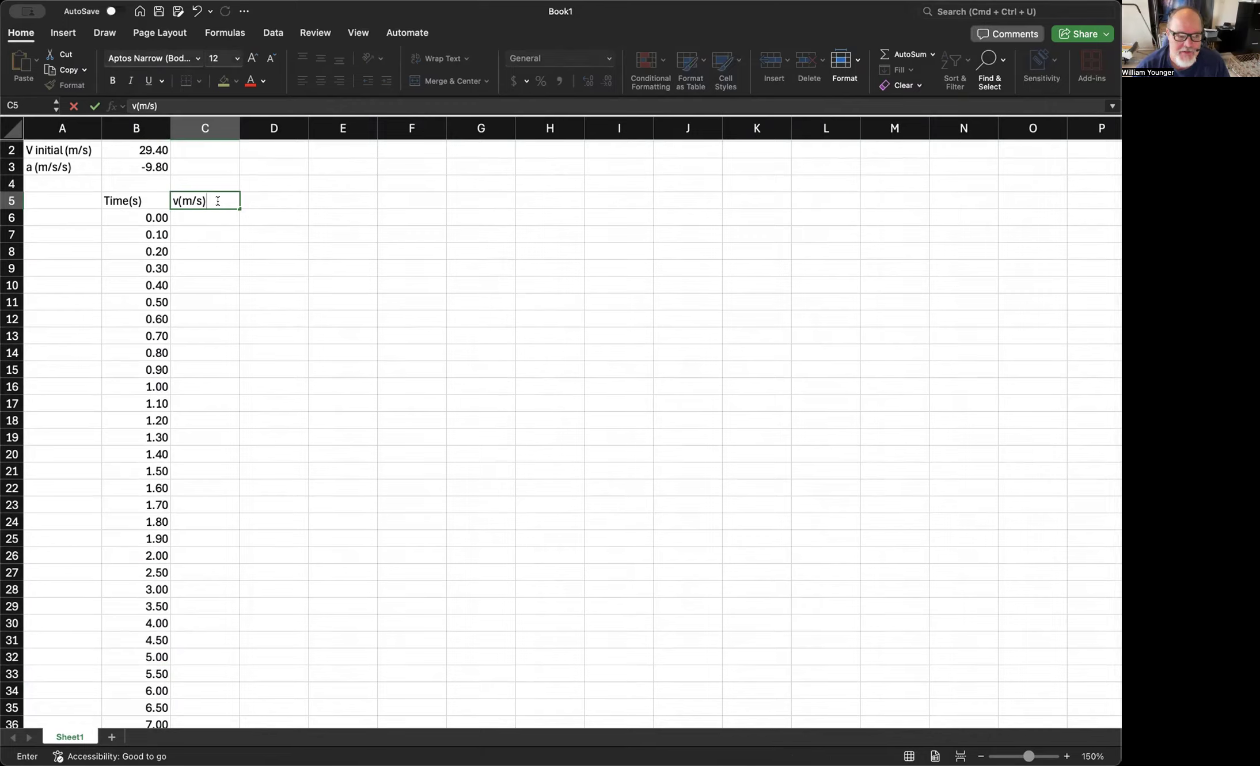
left_click(224, 214)
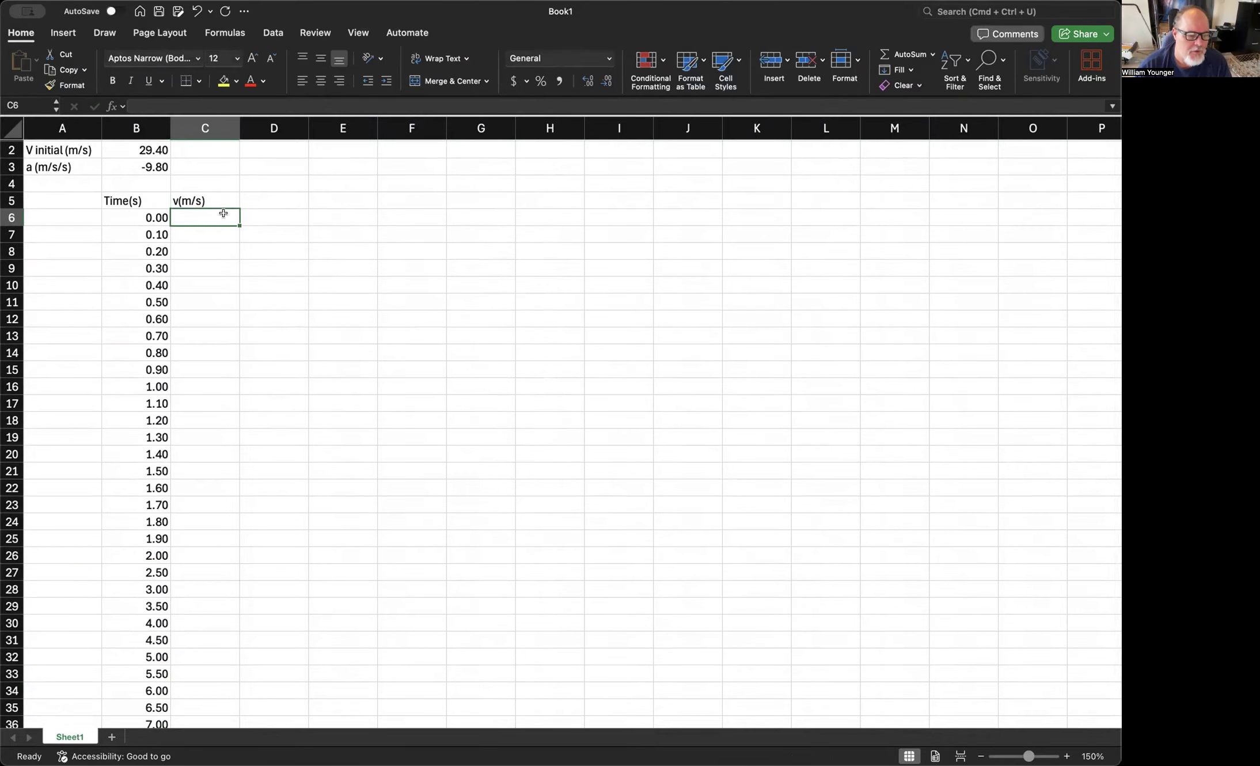
Step: Enter the velocity formula =B$2+$B$3*B6 in cell C6, keeping the initial velocity and acceleration rows fixed
type("=")
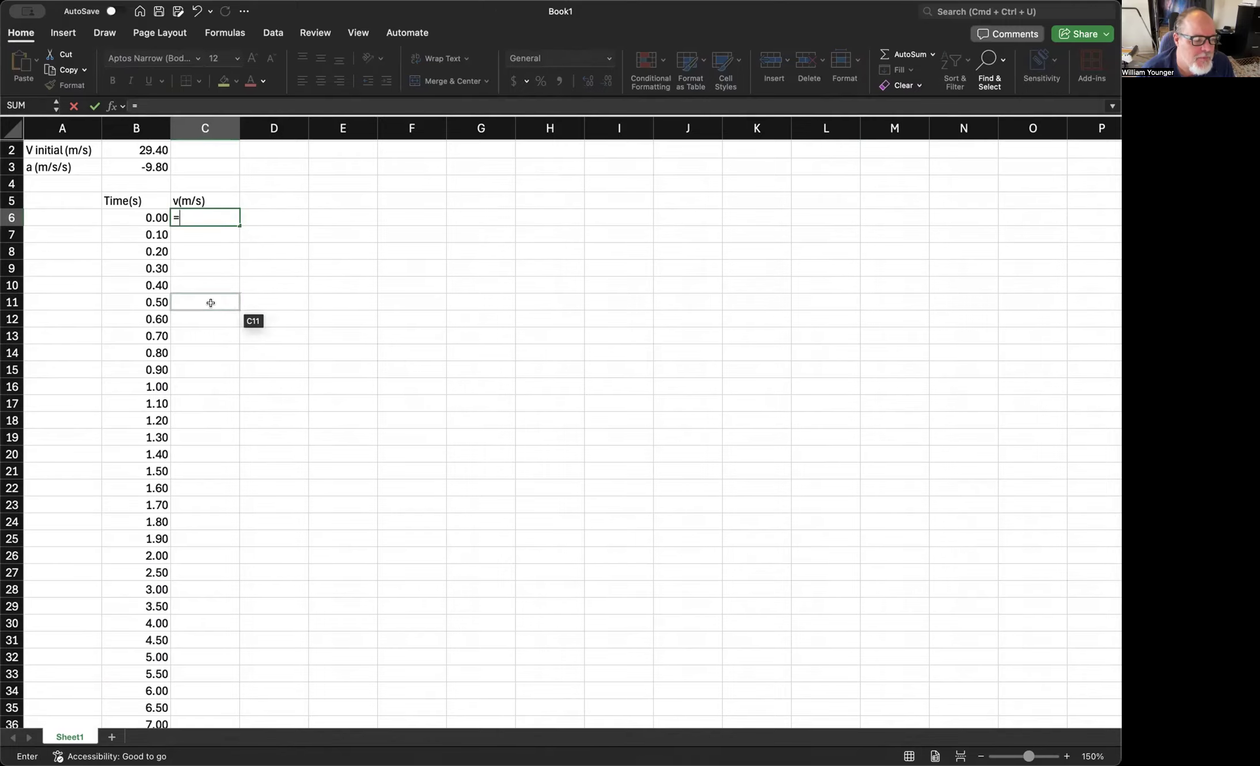
scroll(208, 301, "up", 1)
scroll(210, 302, "left", 1)
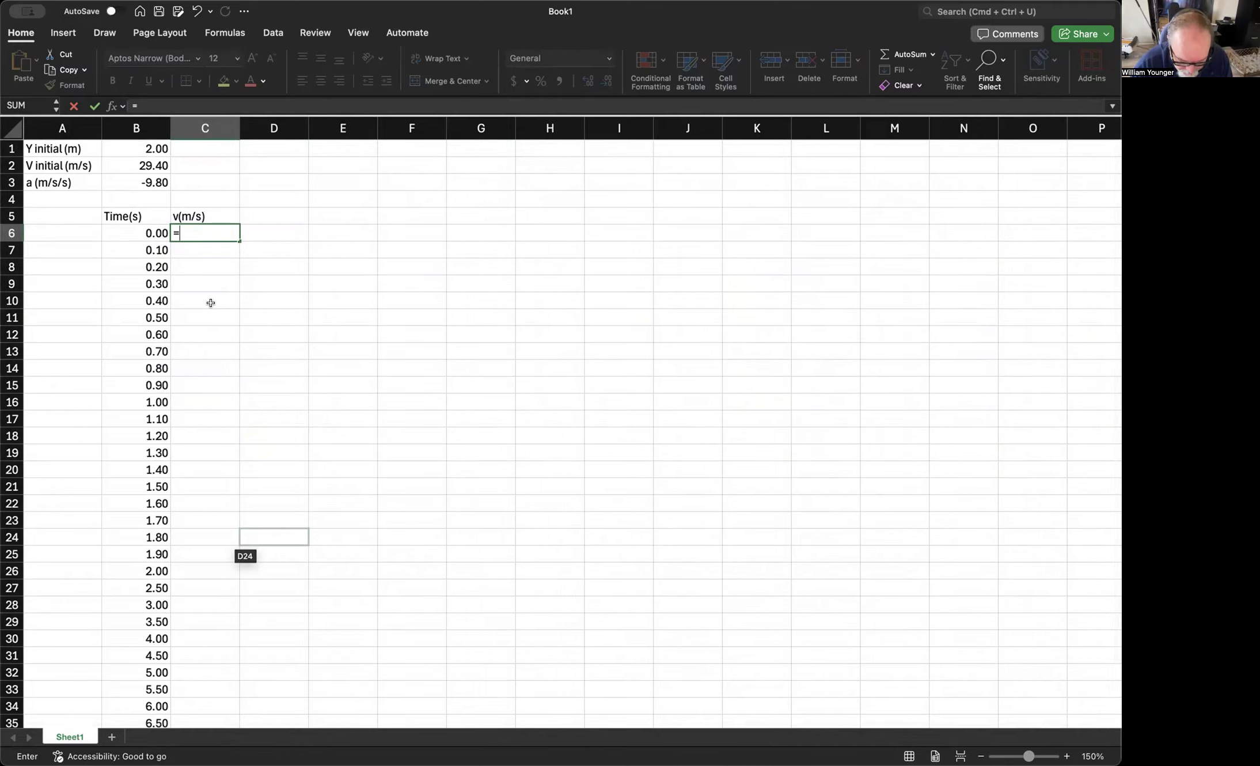
type("B")
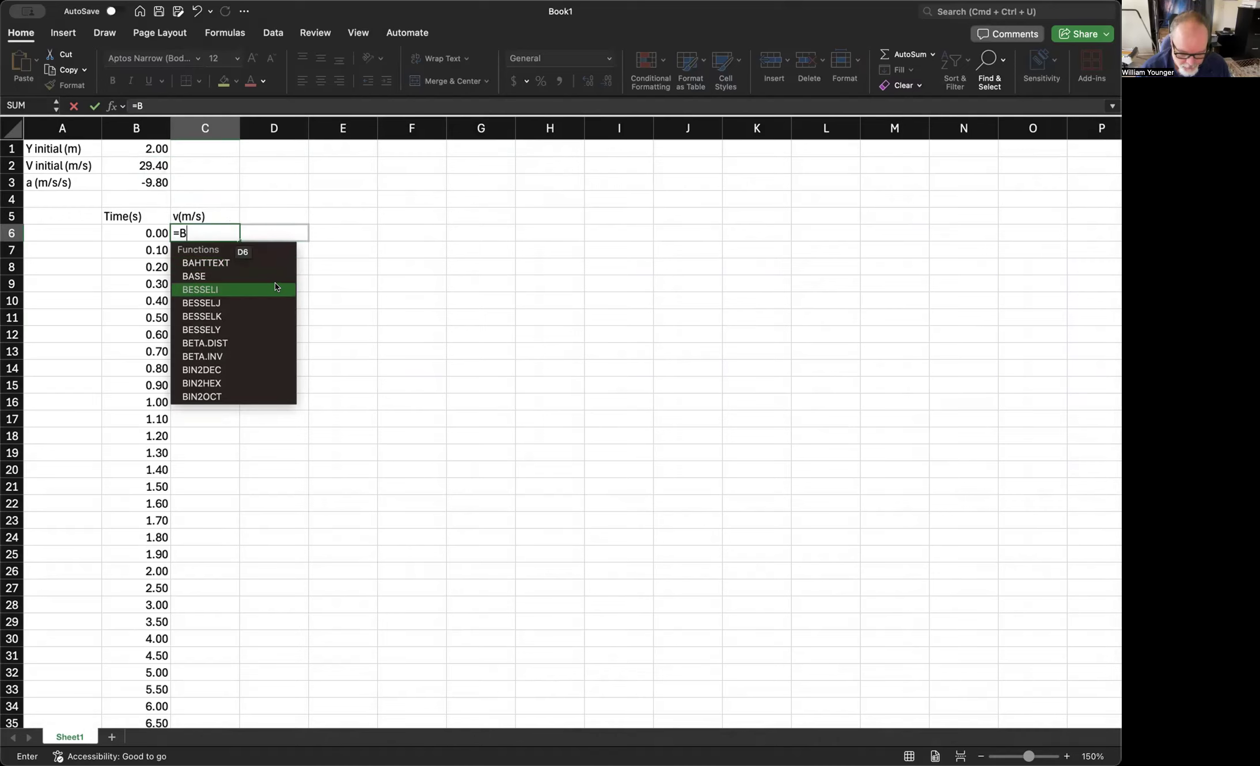
type("$")
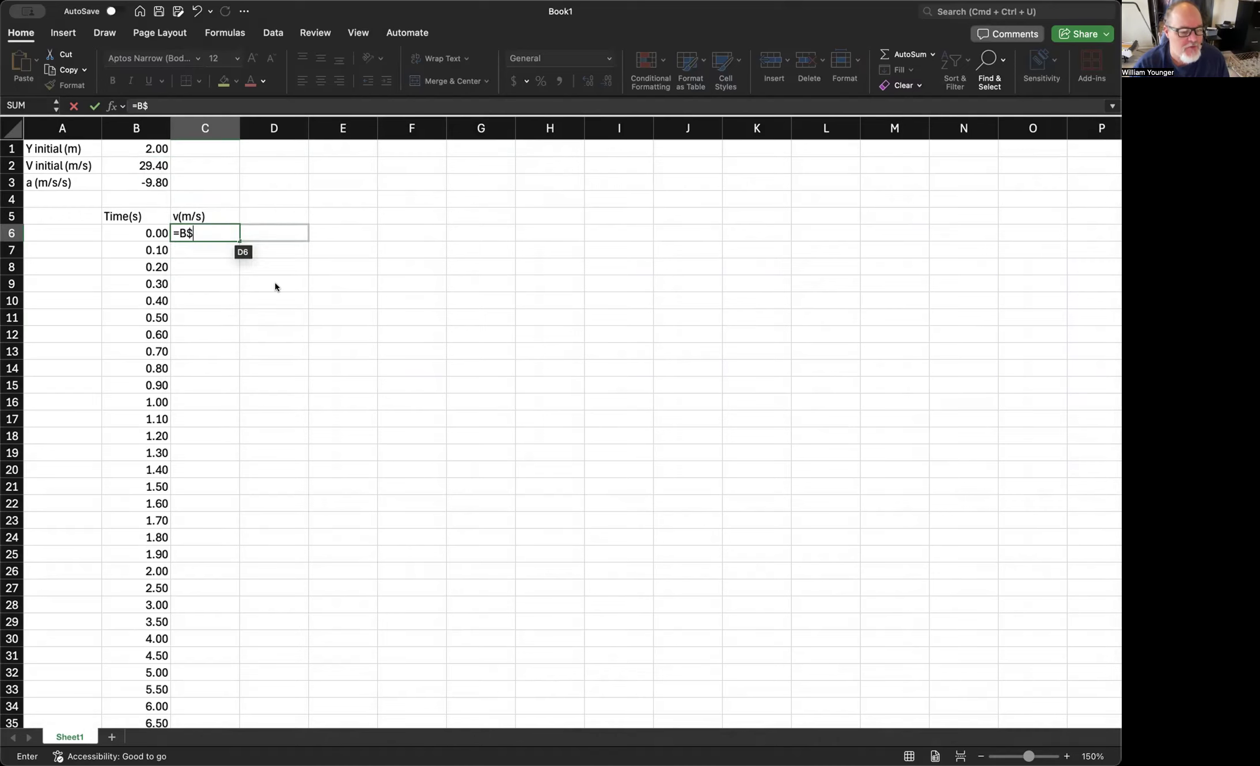
type("2")
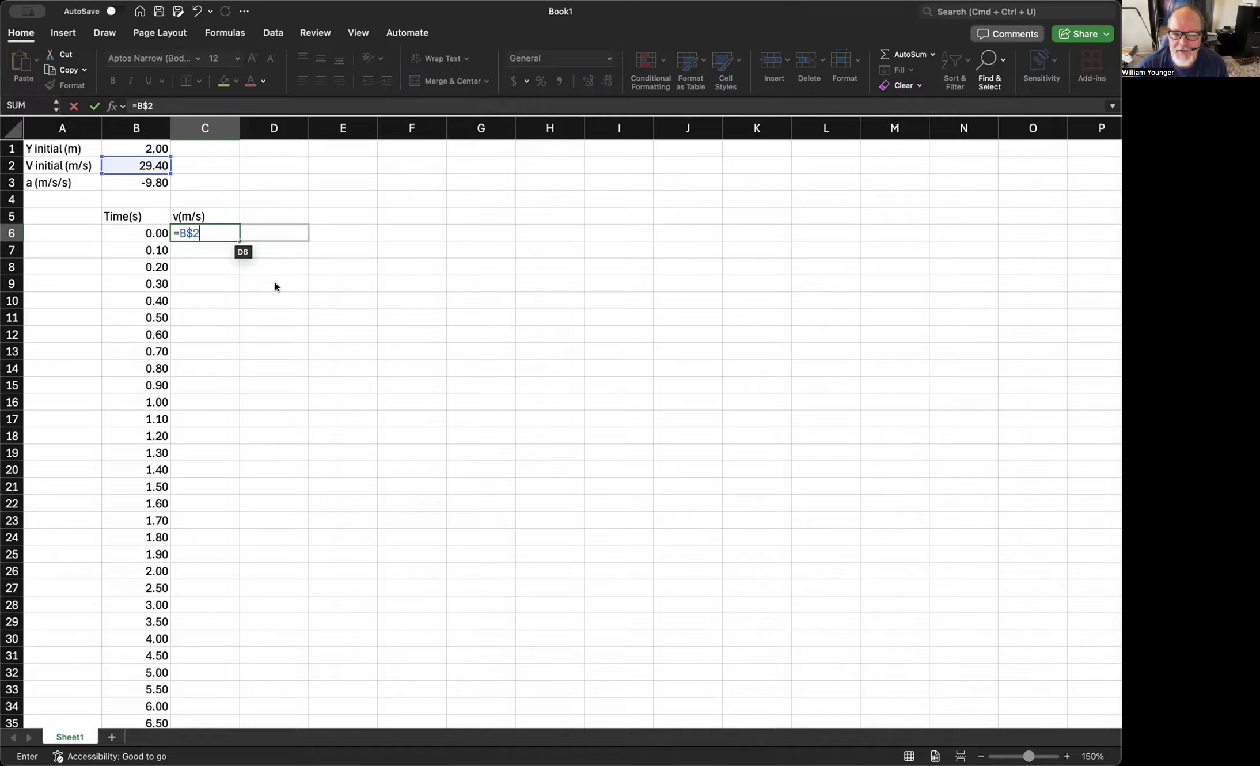
type("+")
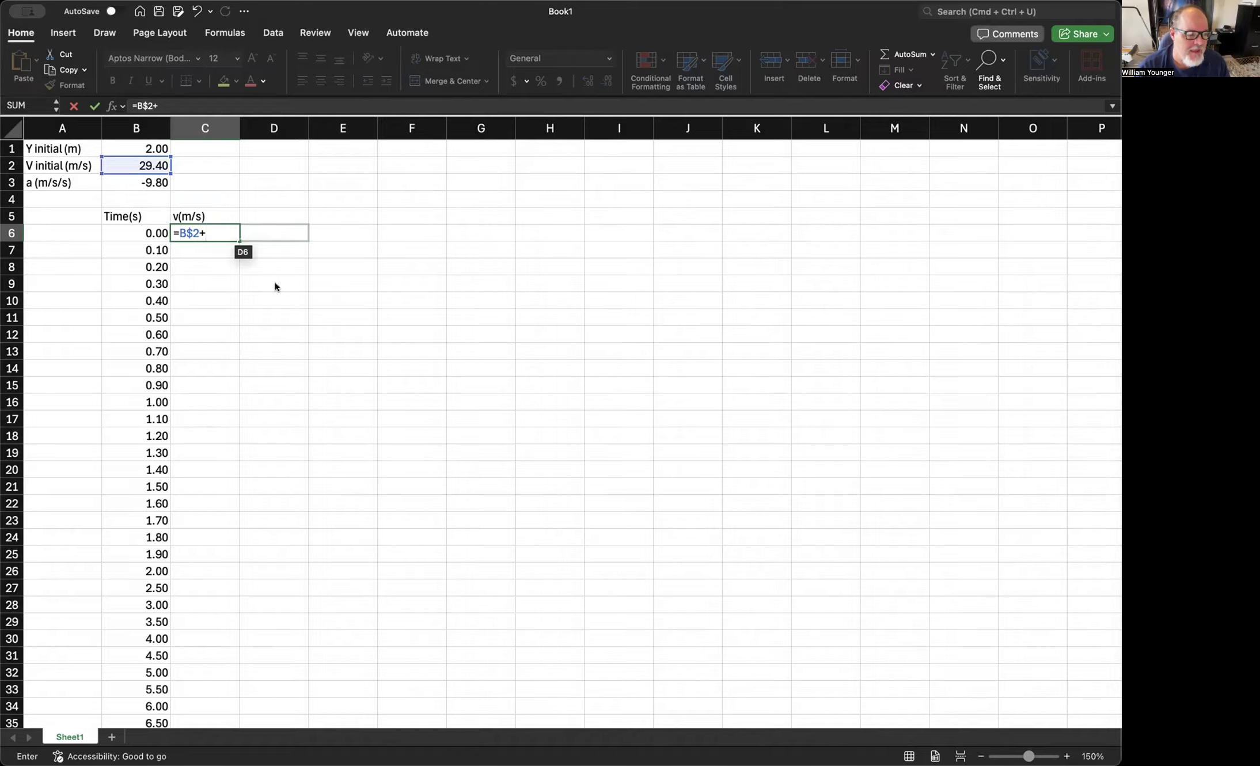
type("B$3")
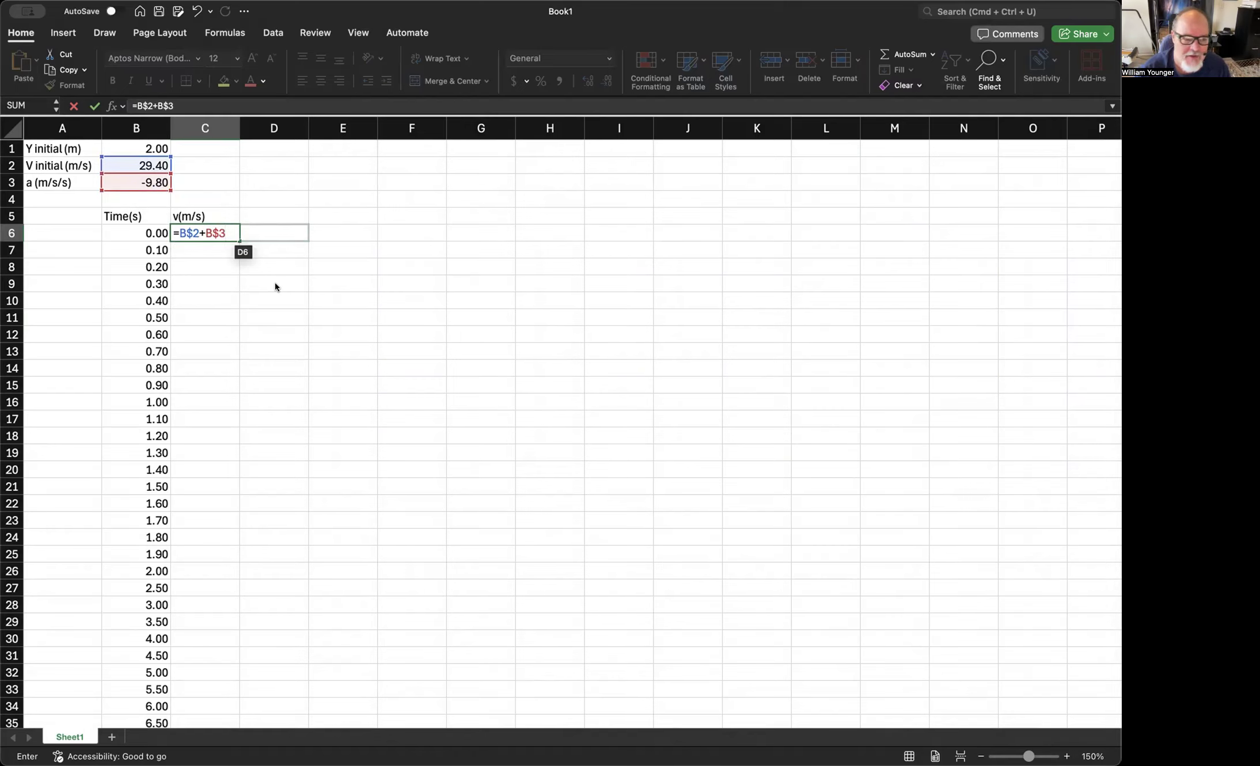
left_click(202, 232)
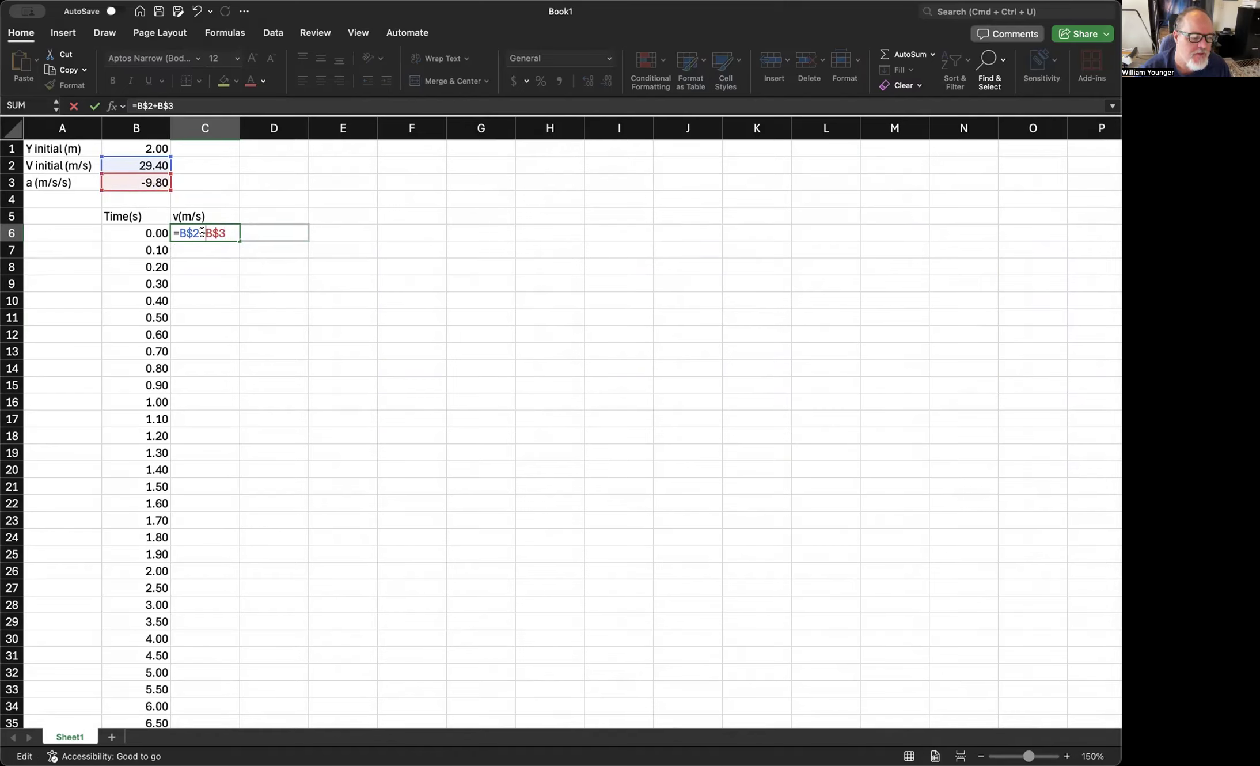
type("$")
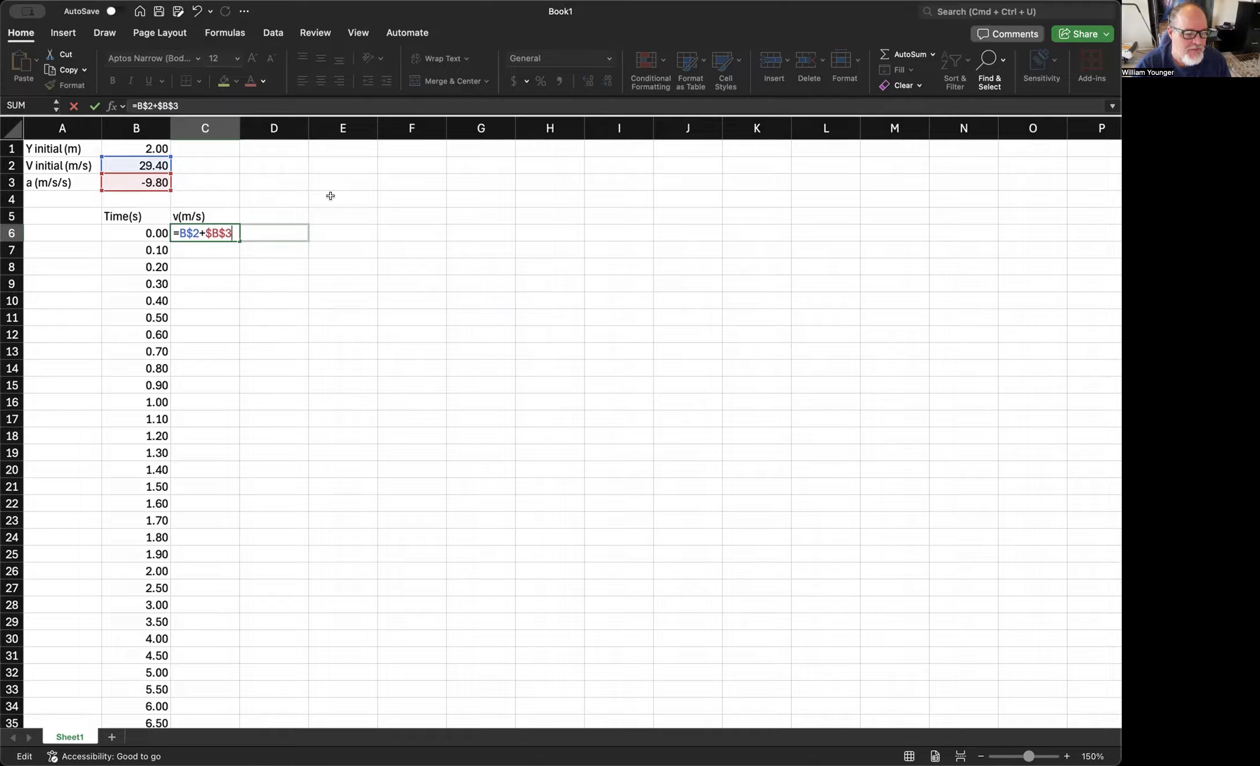
type("*")
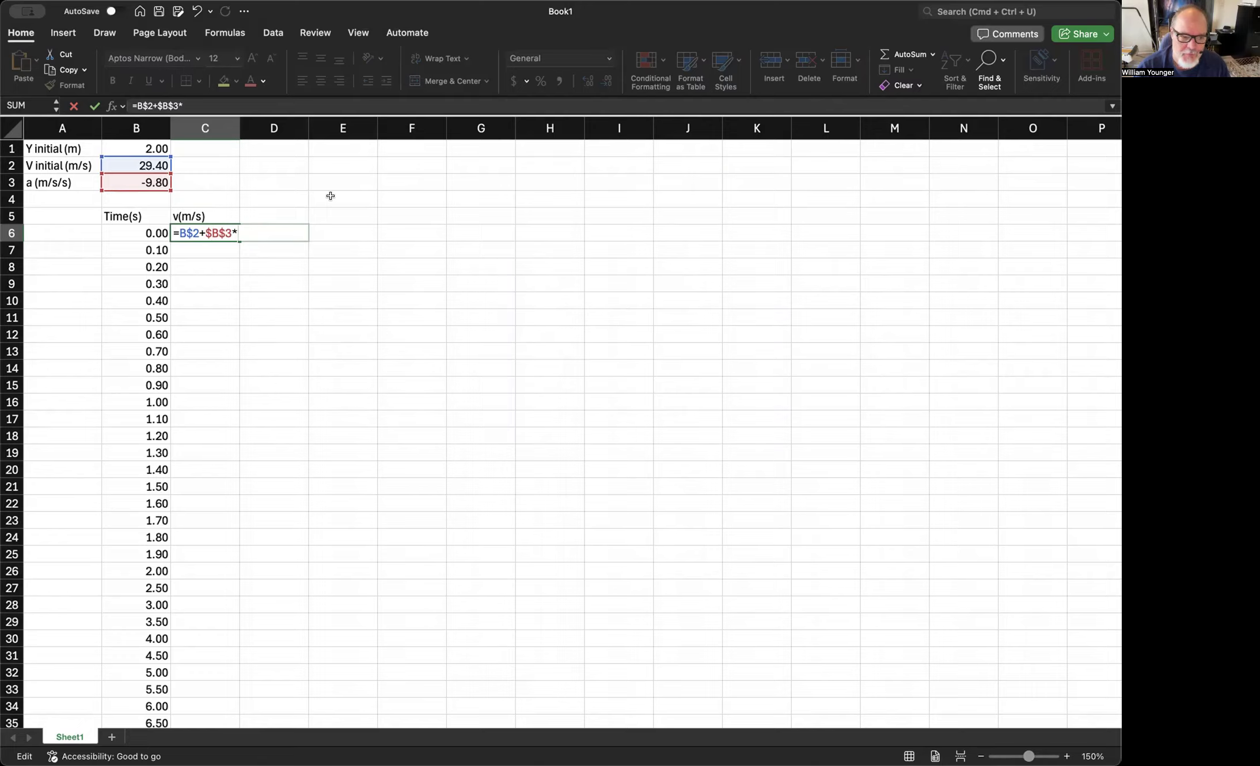
left_click(147, 230)
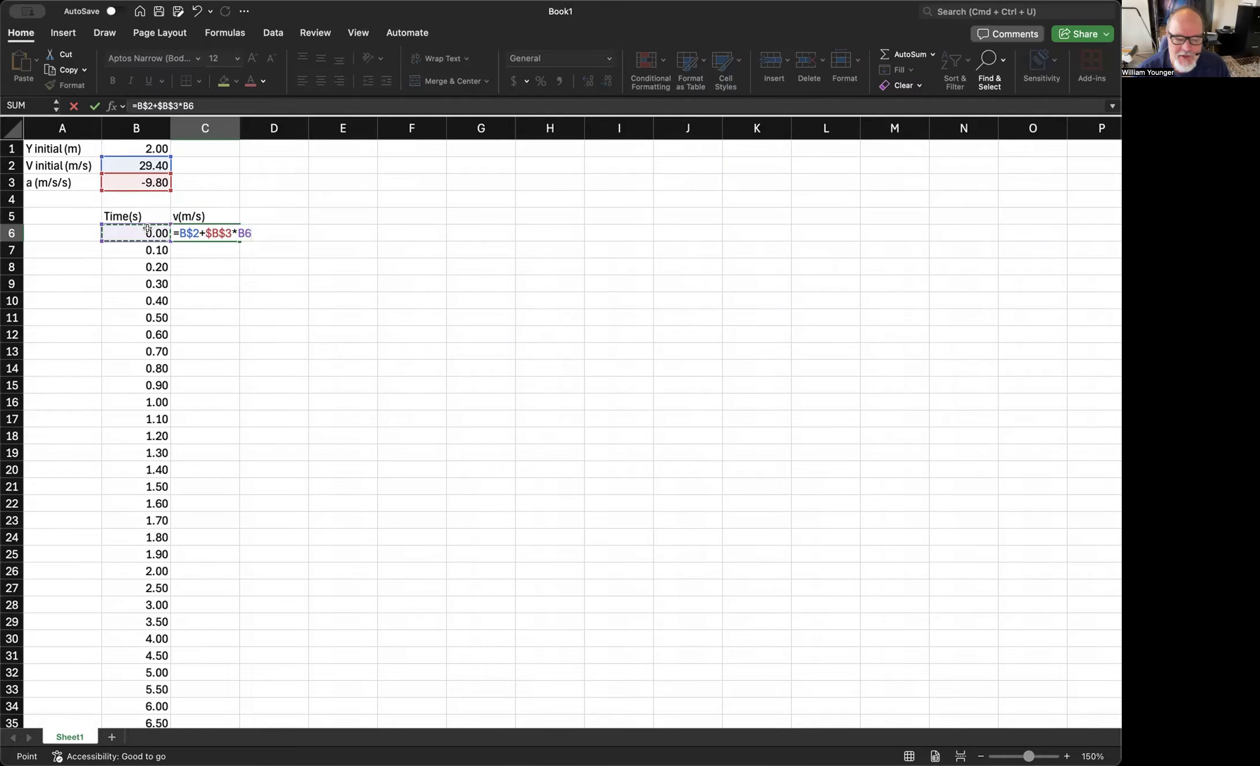
key("Return")
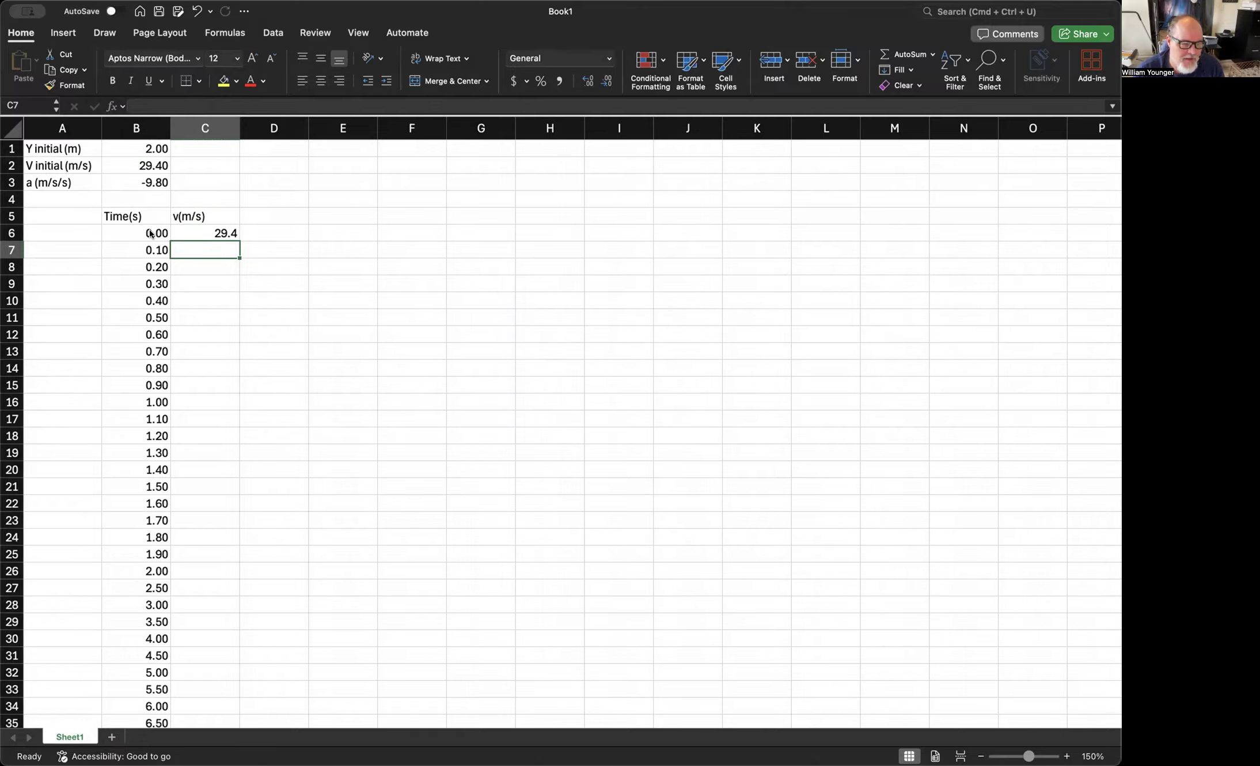
Step: Fill the velocity formula from cell C6 down through cell C38, alongside the last time value
left_click(197, 228)
left_click_drag(239, 241, 238, 404)
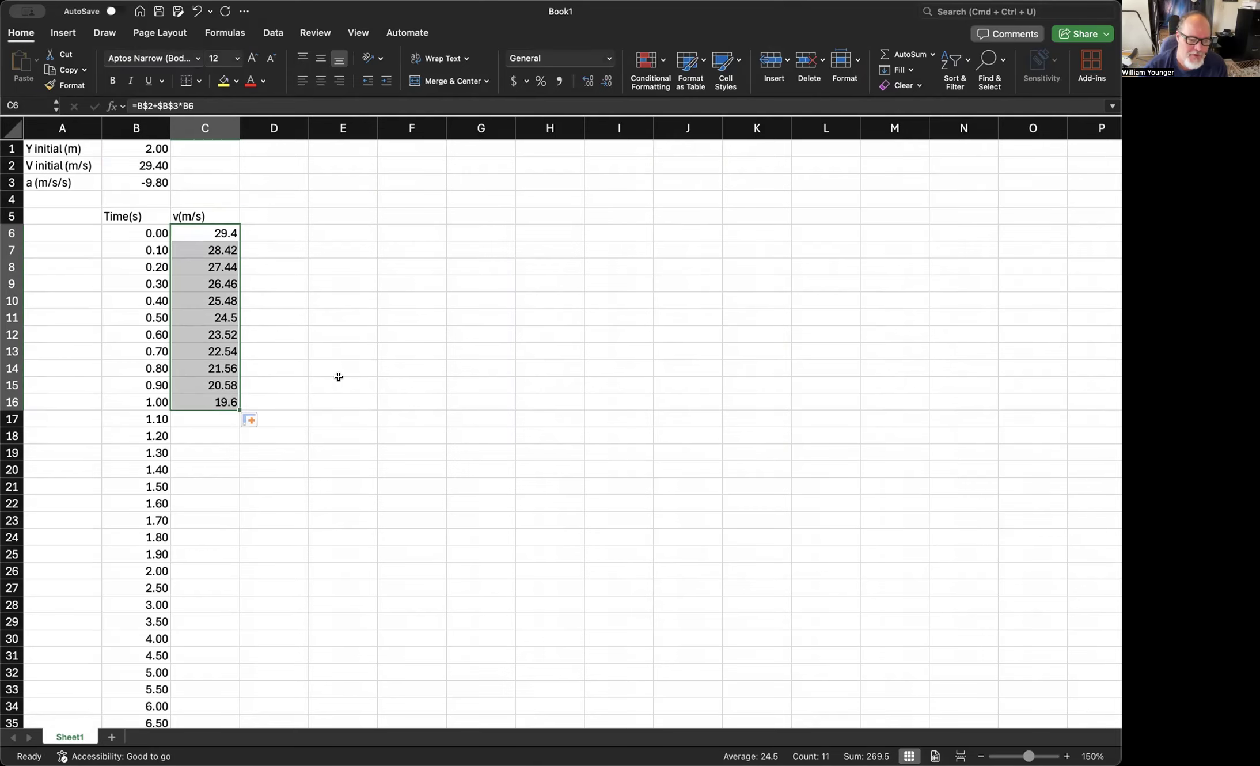
scroll(338, 376, "down", 4)
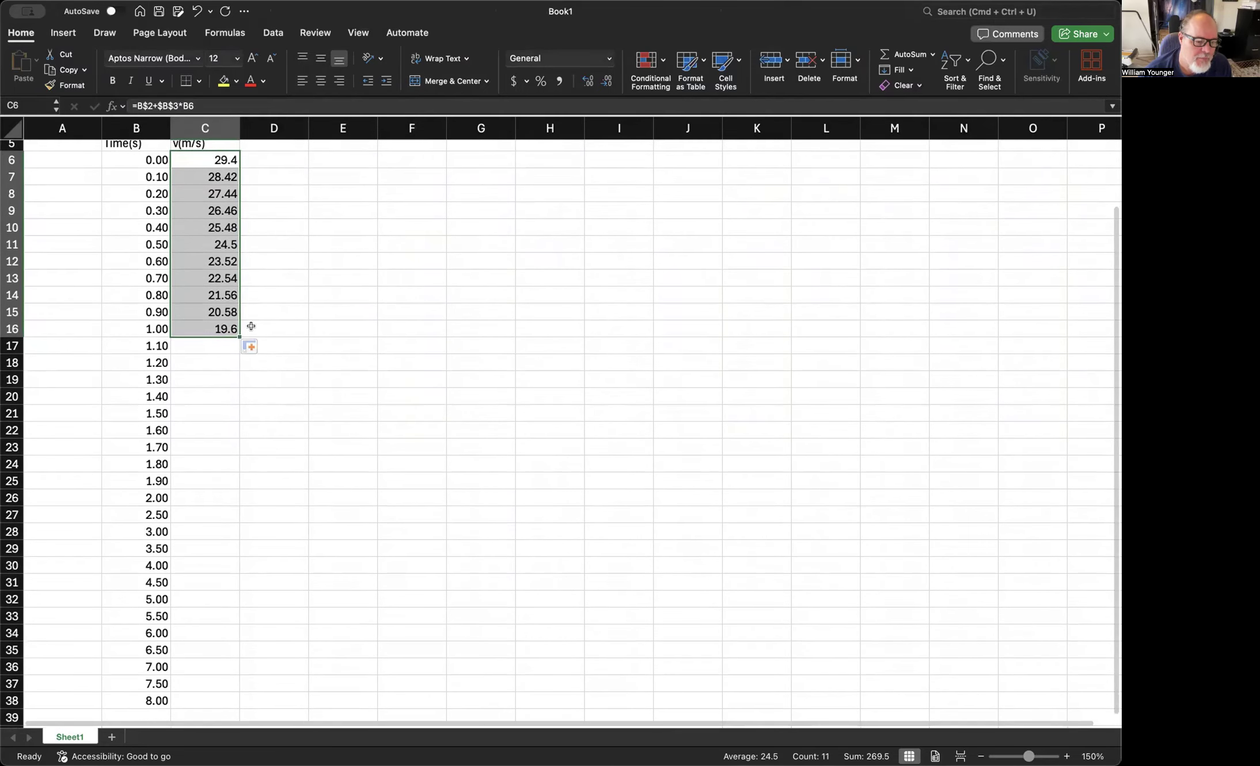
left_click_drag(237, 332, 249, 703)
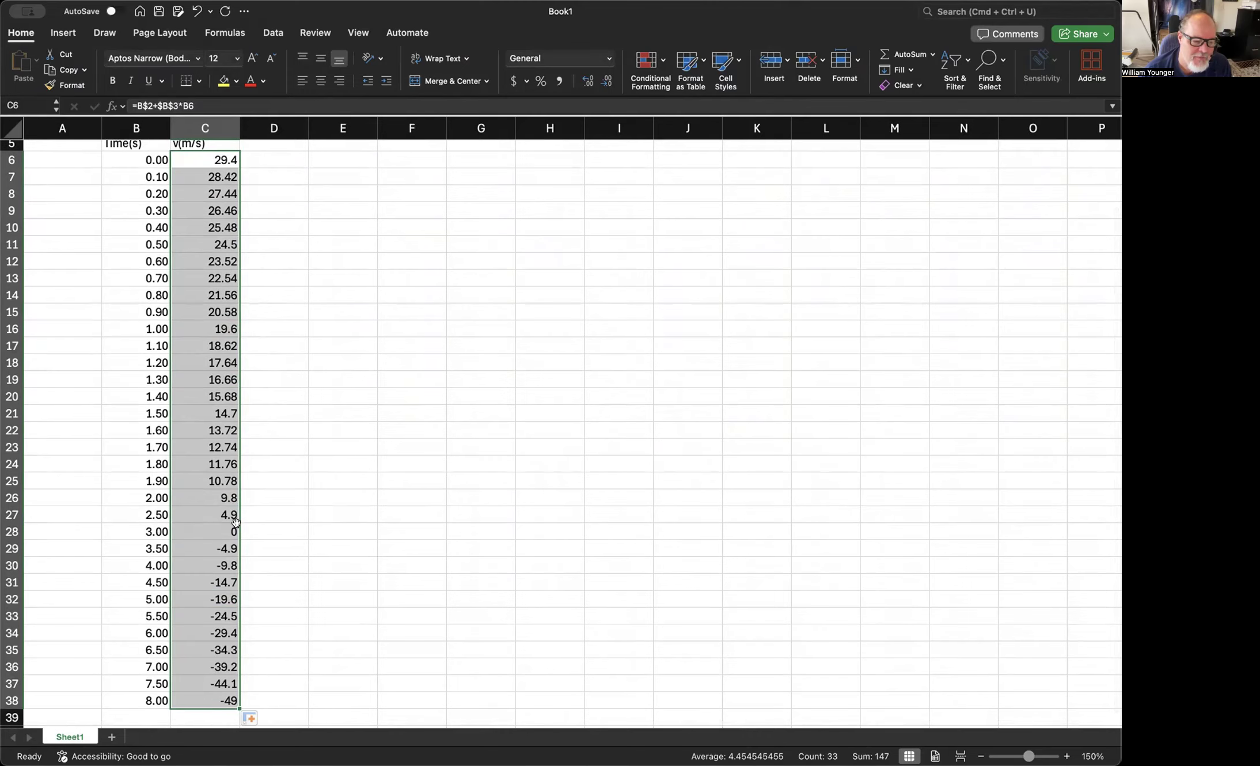
scroll(238, 520, "down", 5)
scroll(238, 520, "up", 3)
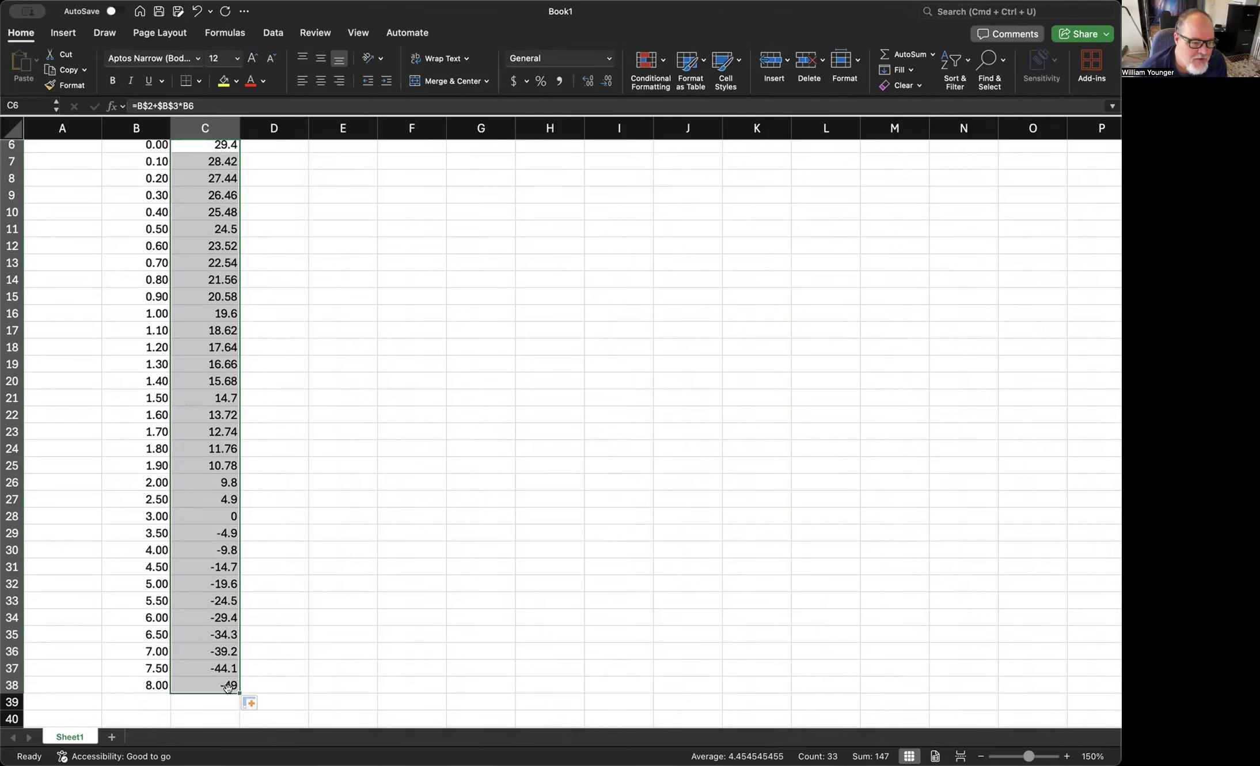
scroll(228, 687, "up", 3)
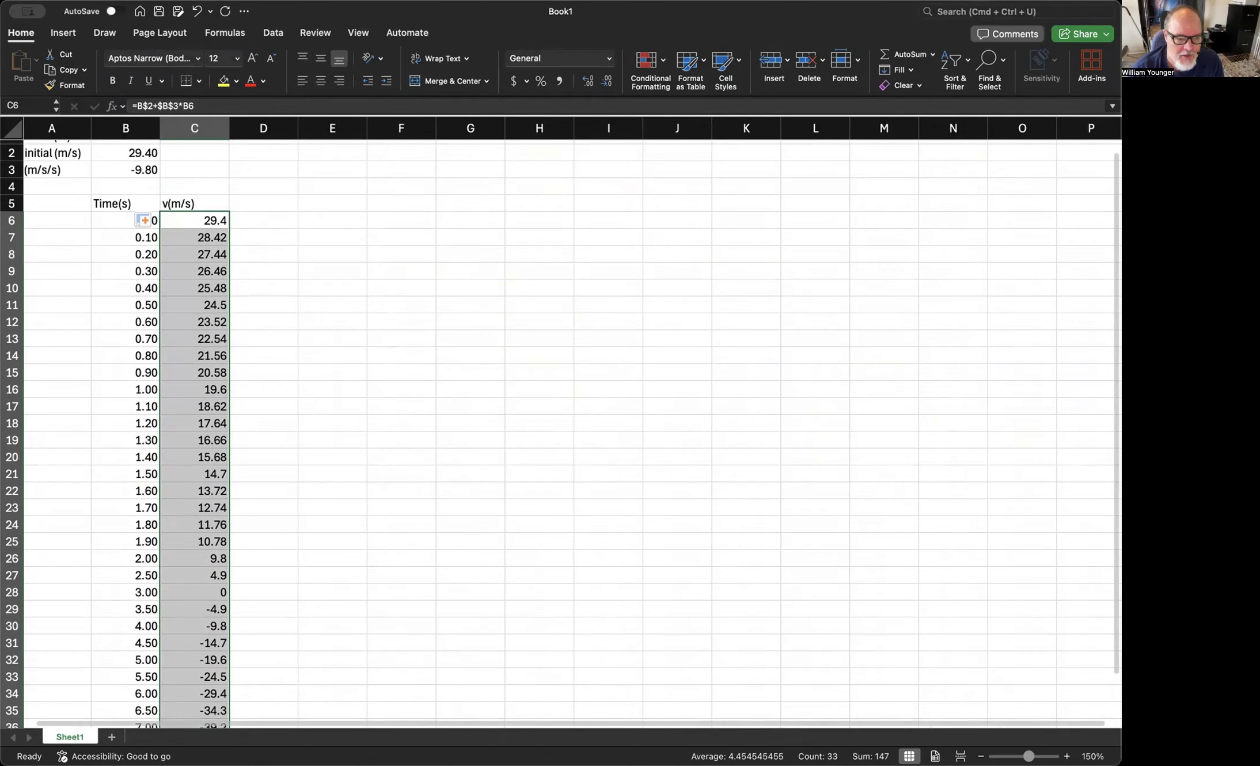
left_click(374, 283)
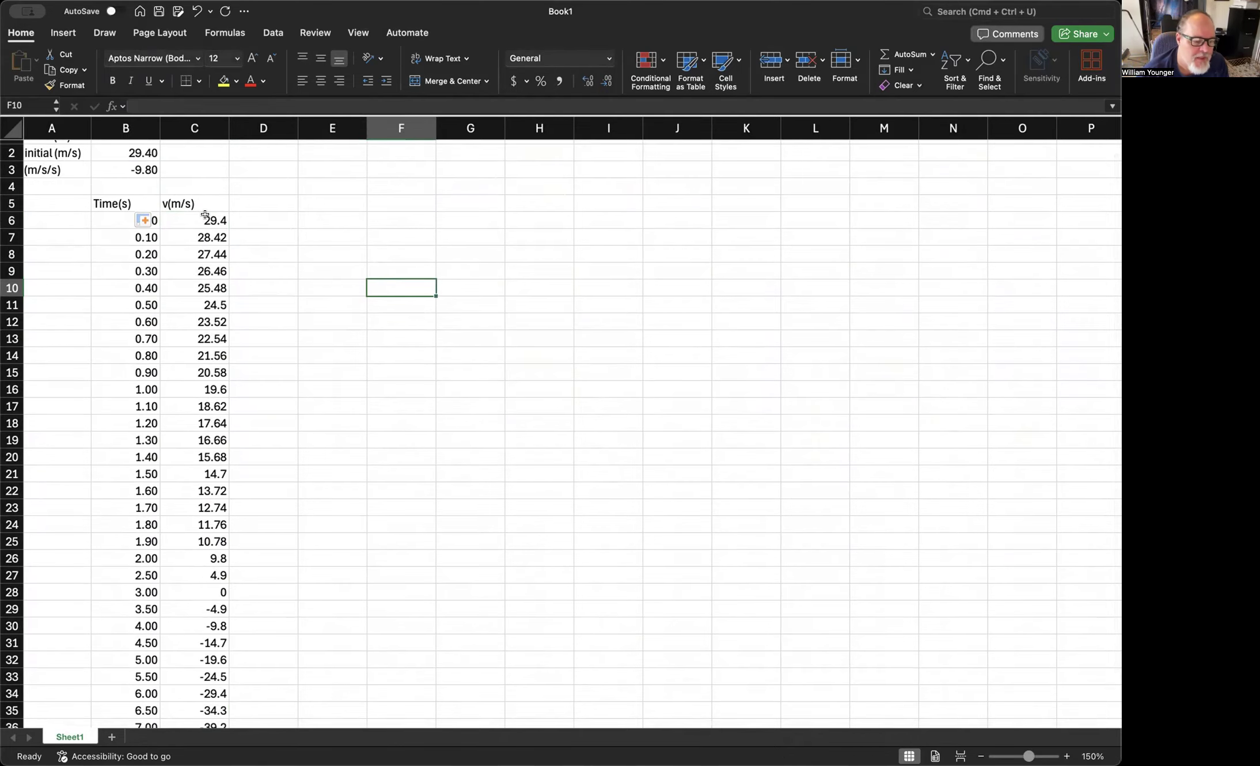
Step: Insert a markers-only scatter chart of the time and velocity data in cells B6 through C38
left_click_drag(107, 212, 123, 336)
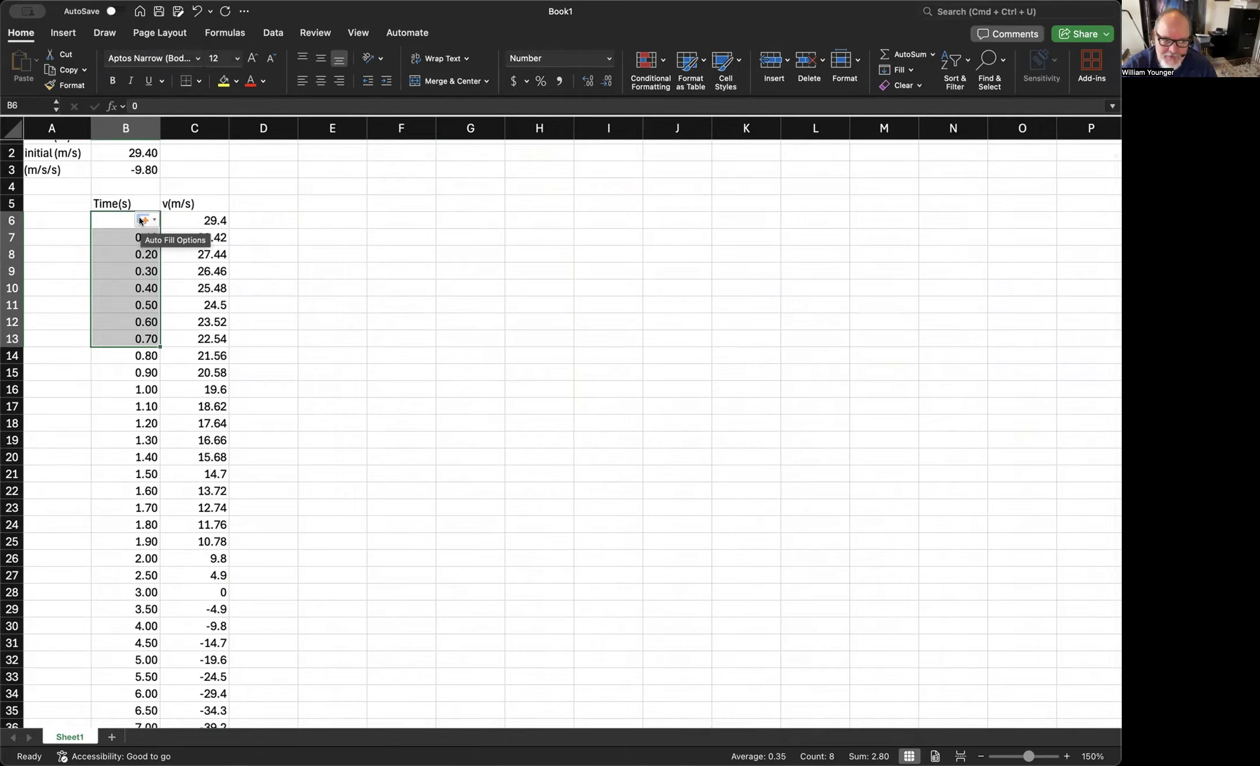
left_click(109, 215)
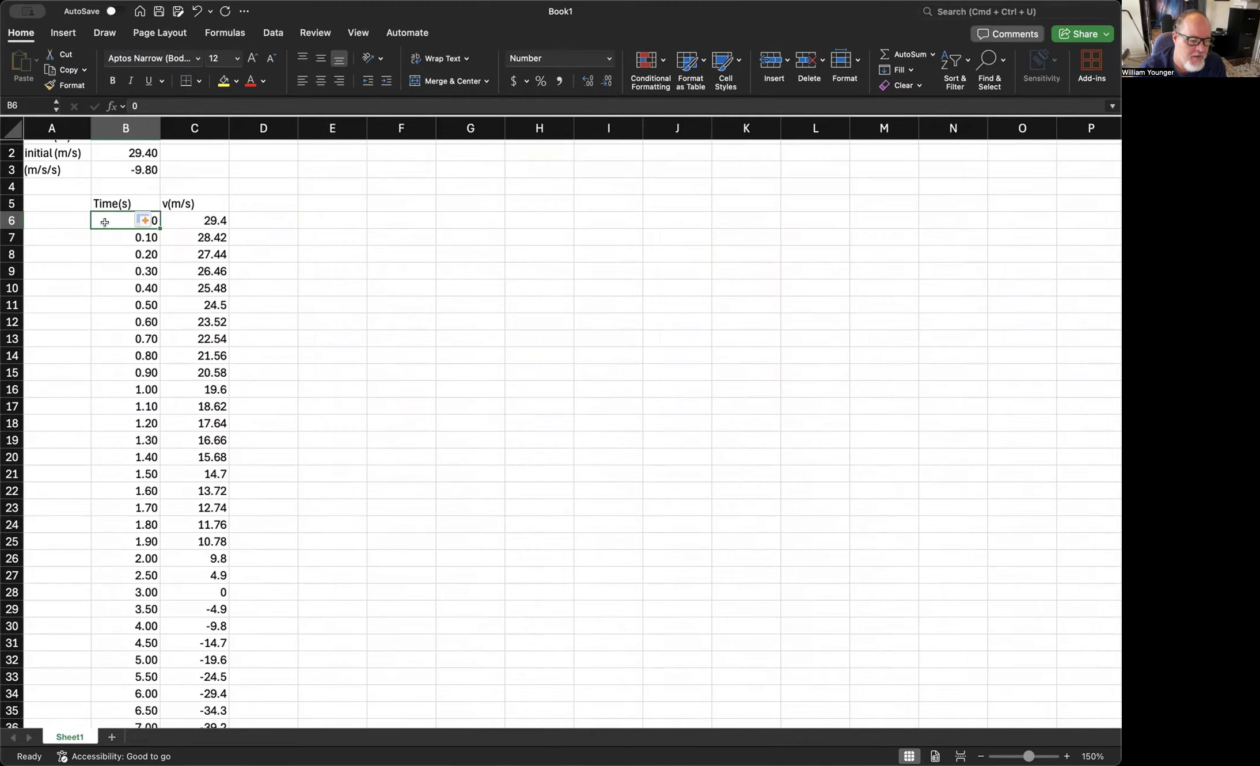
left_click_drag(104, 216, 138, 687)
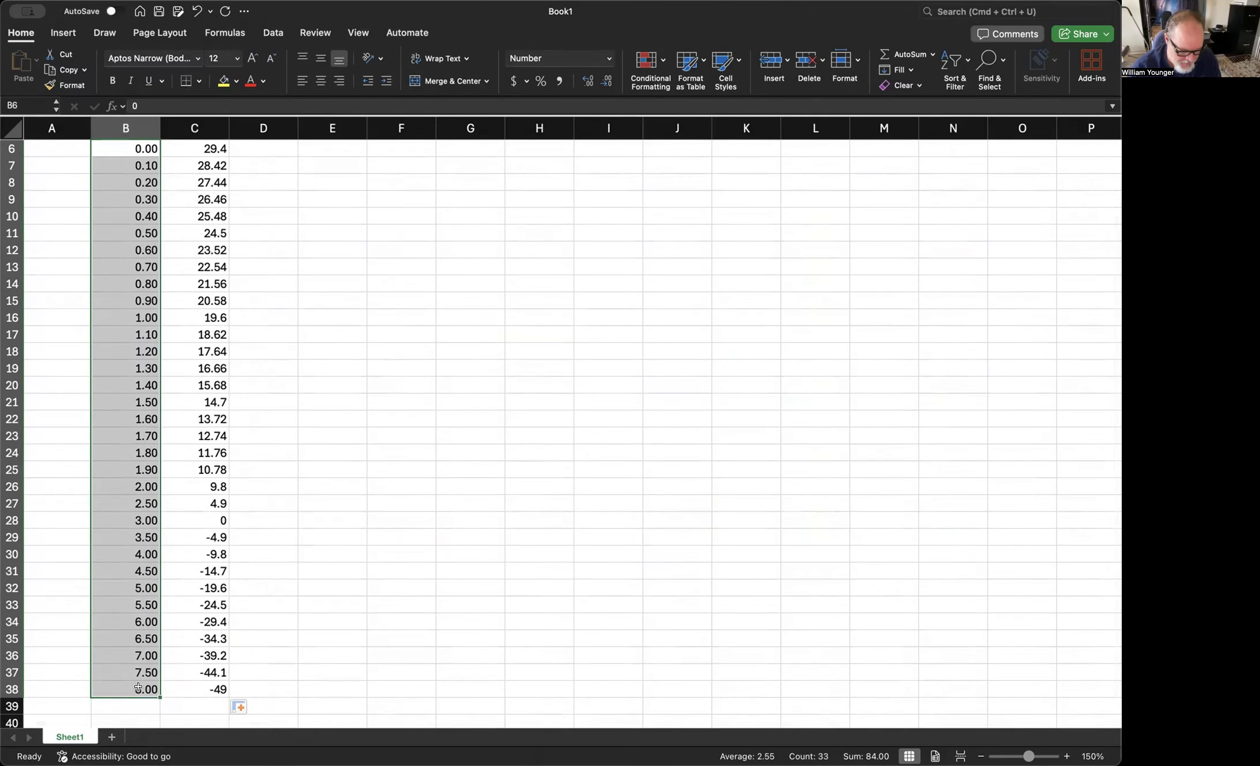
scroll(227, 494, "down", 3)
scroll(226, 494, "up", 6)
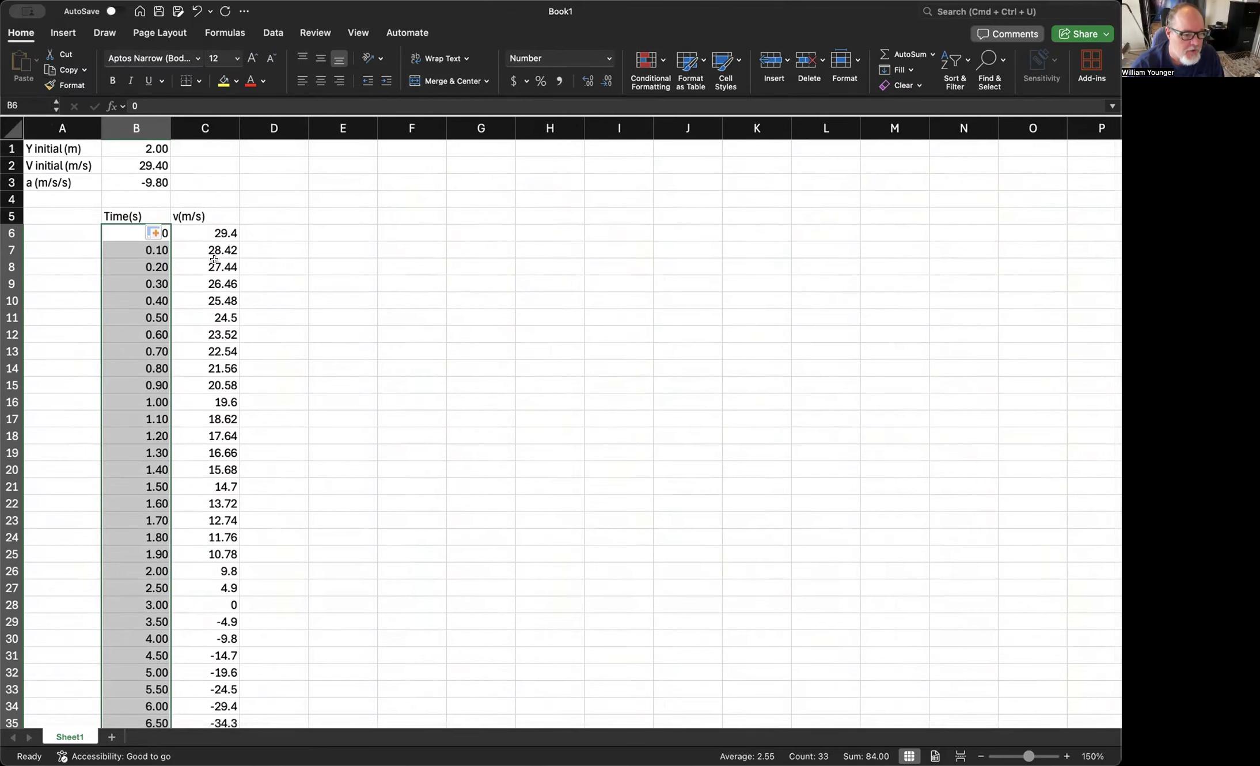
left_click(197, 227, "shift")
left_click_drag(196, 227, 247, 711)
scroll(342, 384, "up", 2)
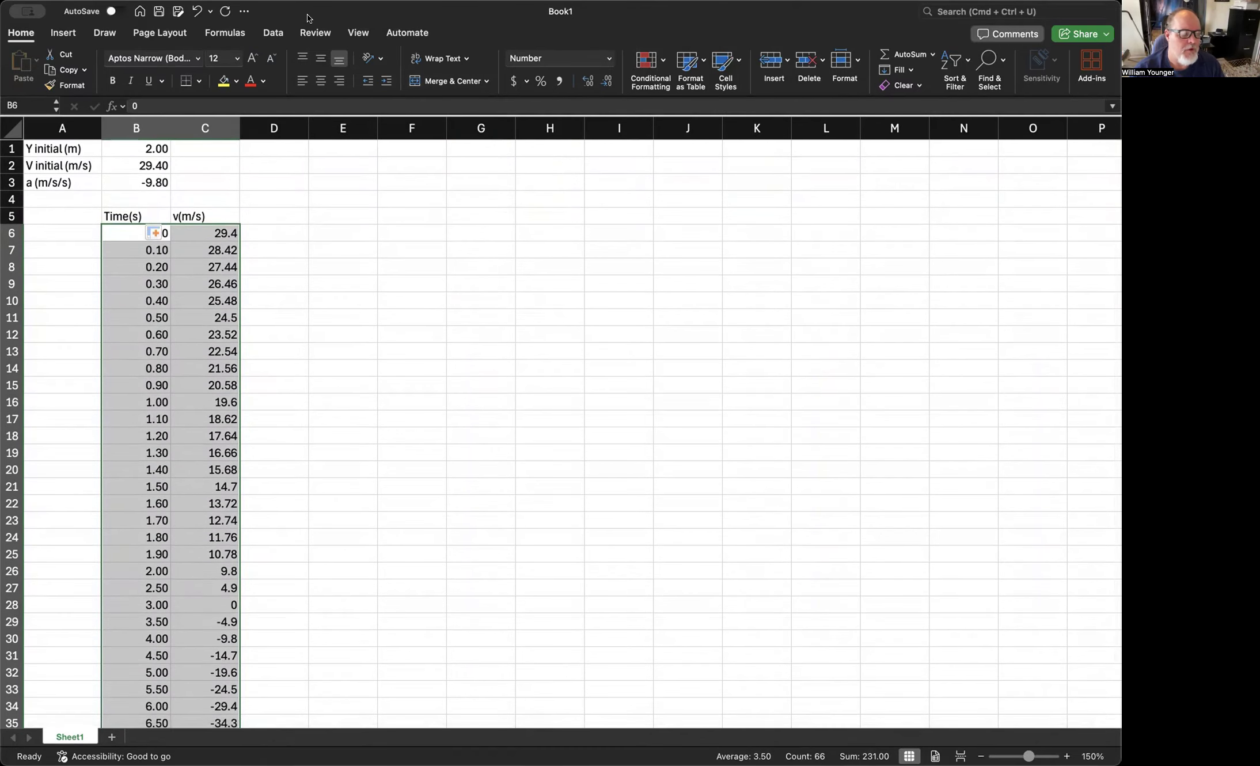
left_click(61, 33)
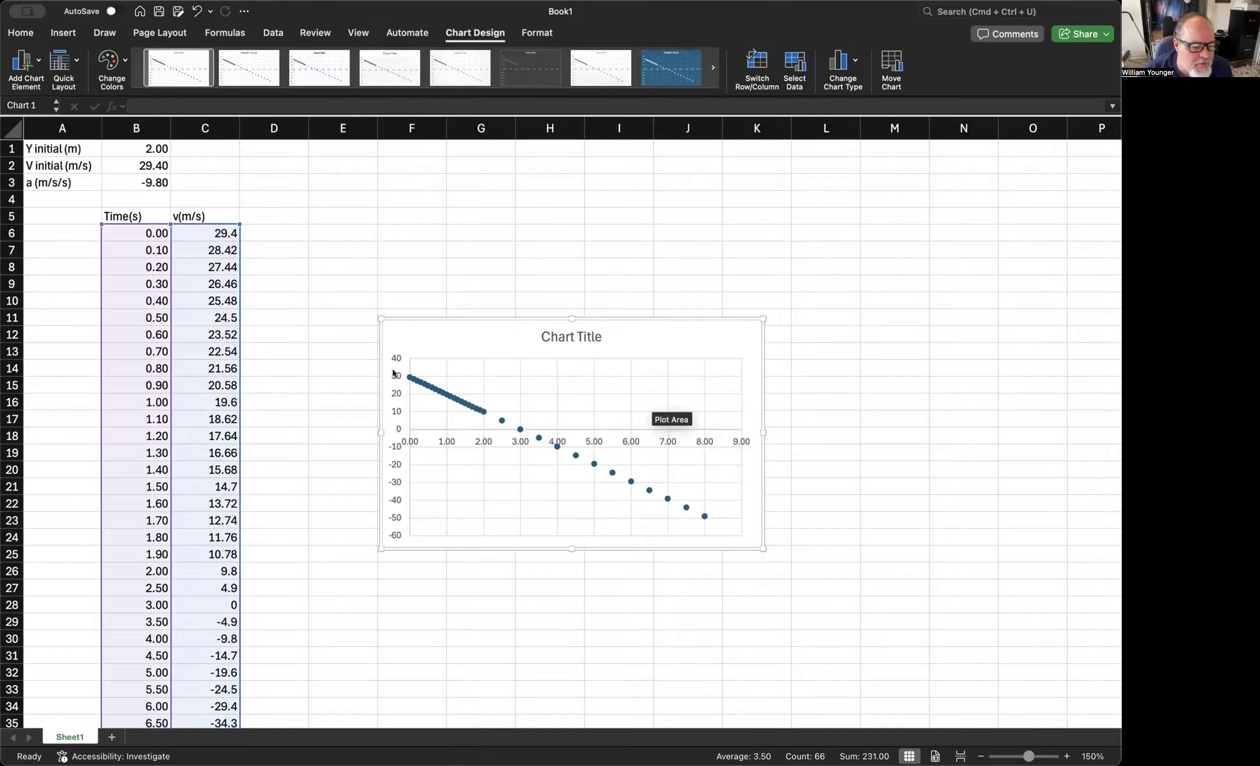
Step: Replace the scatter chart's placeholder title with "V (m/s) versus t(s)"
mouse_move(408, 379)
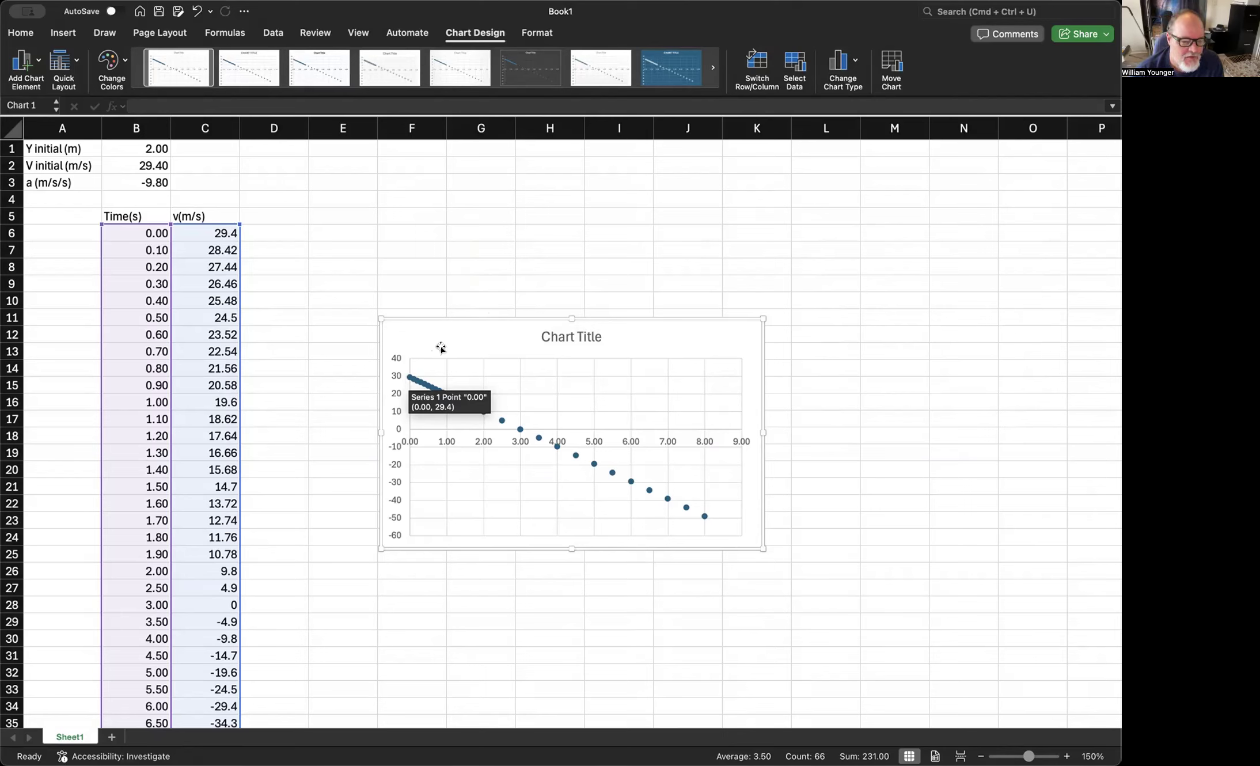
left_click(586, 336)
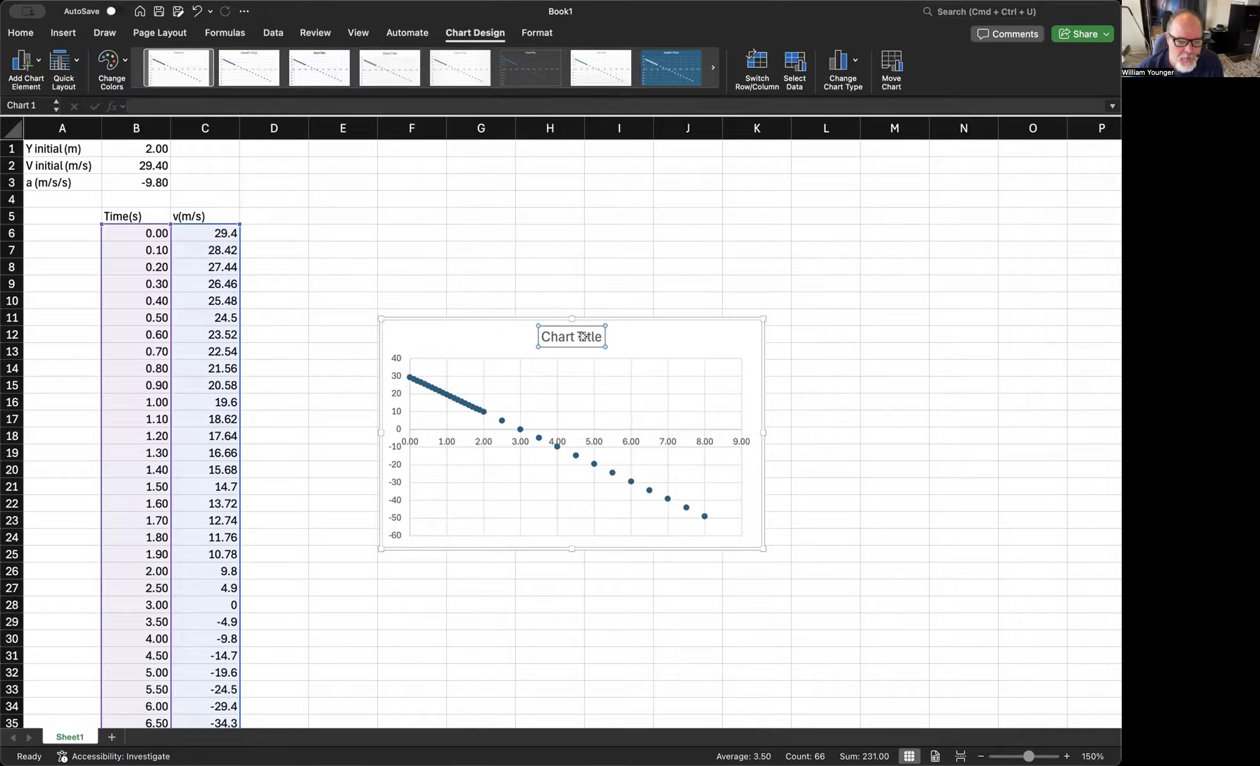
left_click(599, 335)
left_click_drag(602, 336, 542, 333)
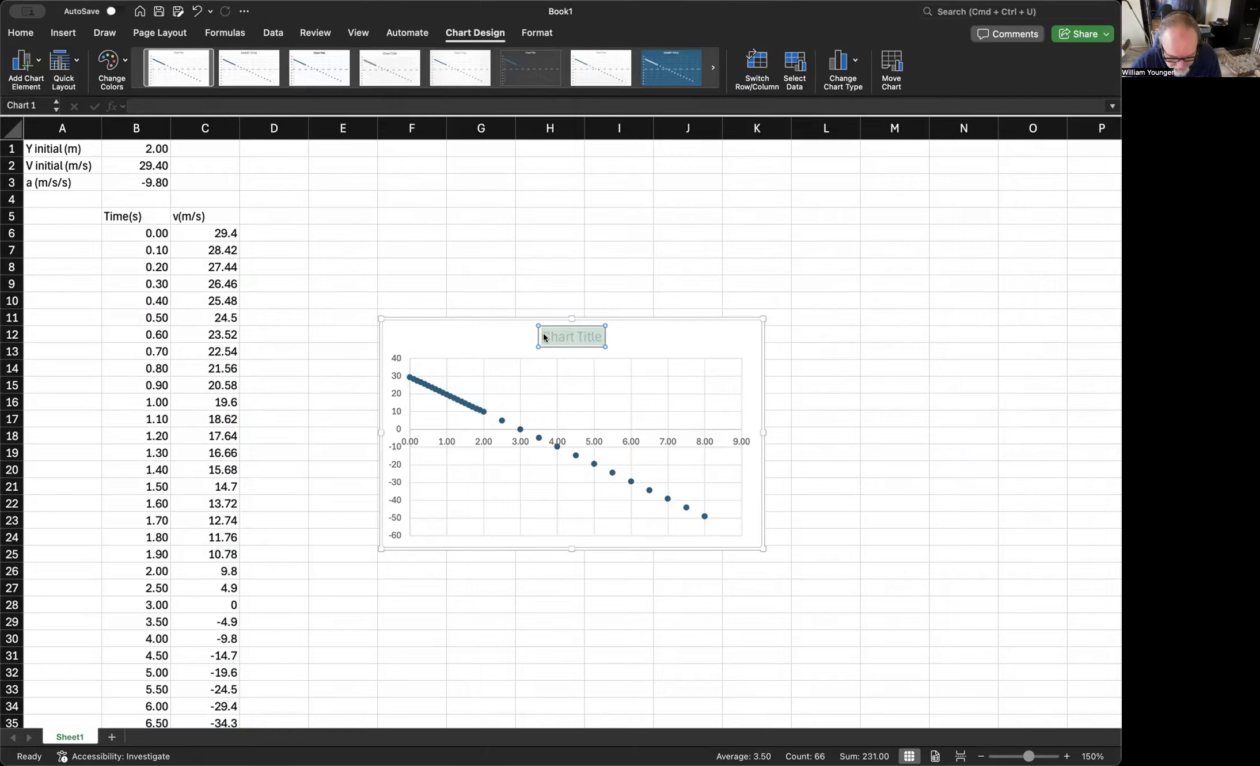
type("V f")
key("BackSpace")
type("versus")
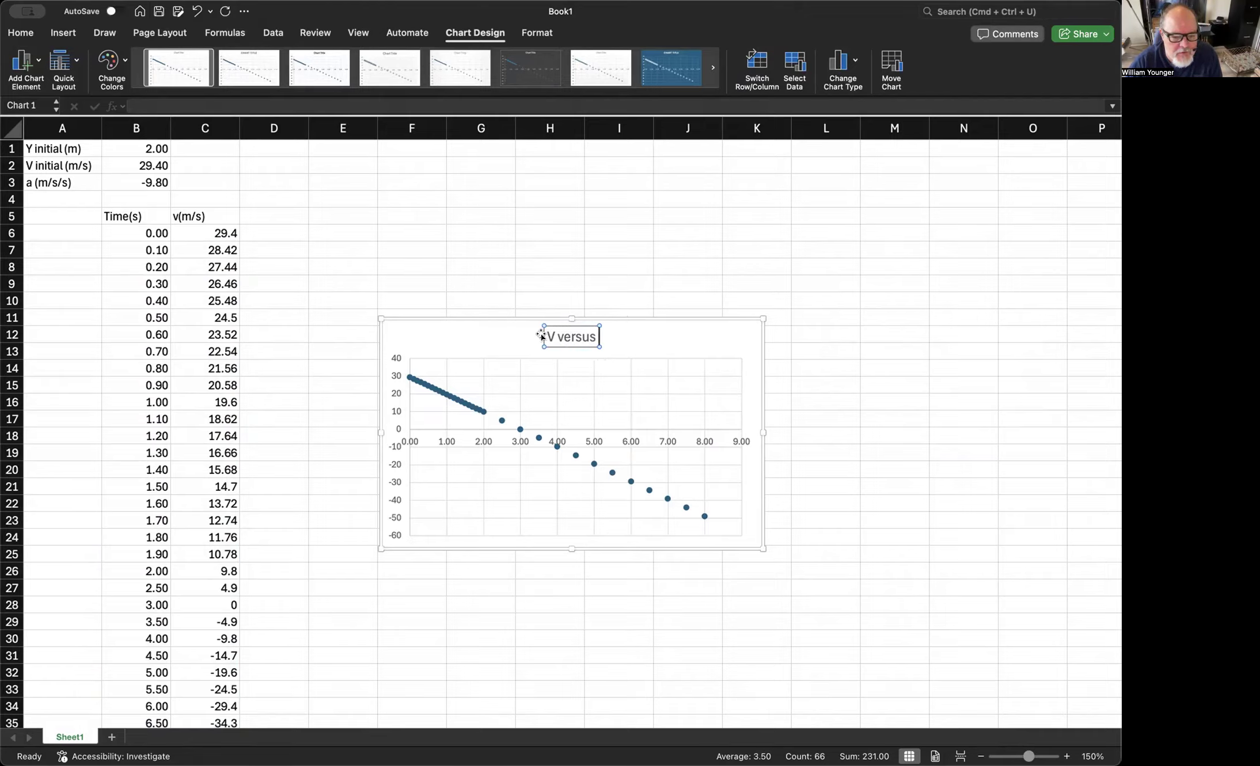
type(" t")
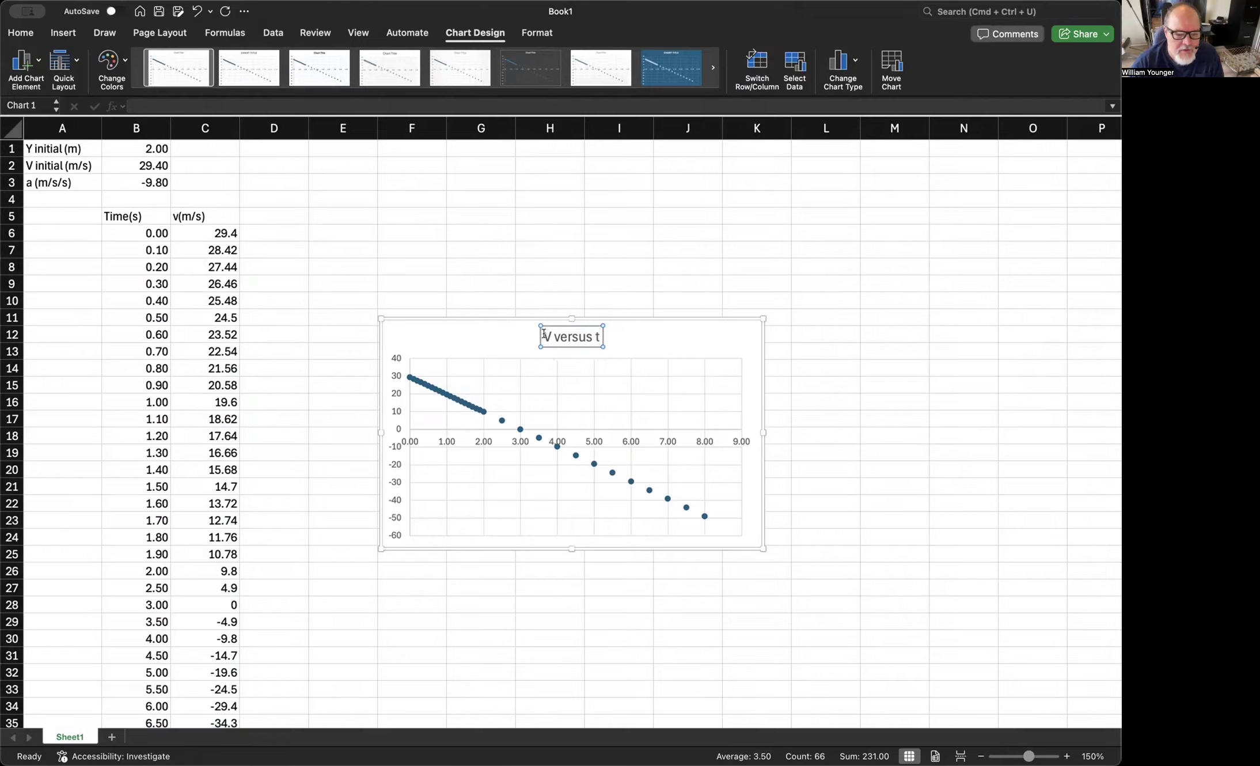
type("(m/s)")
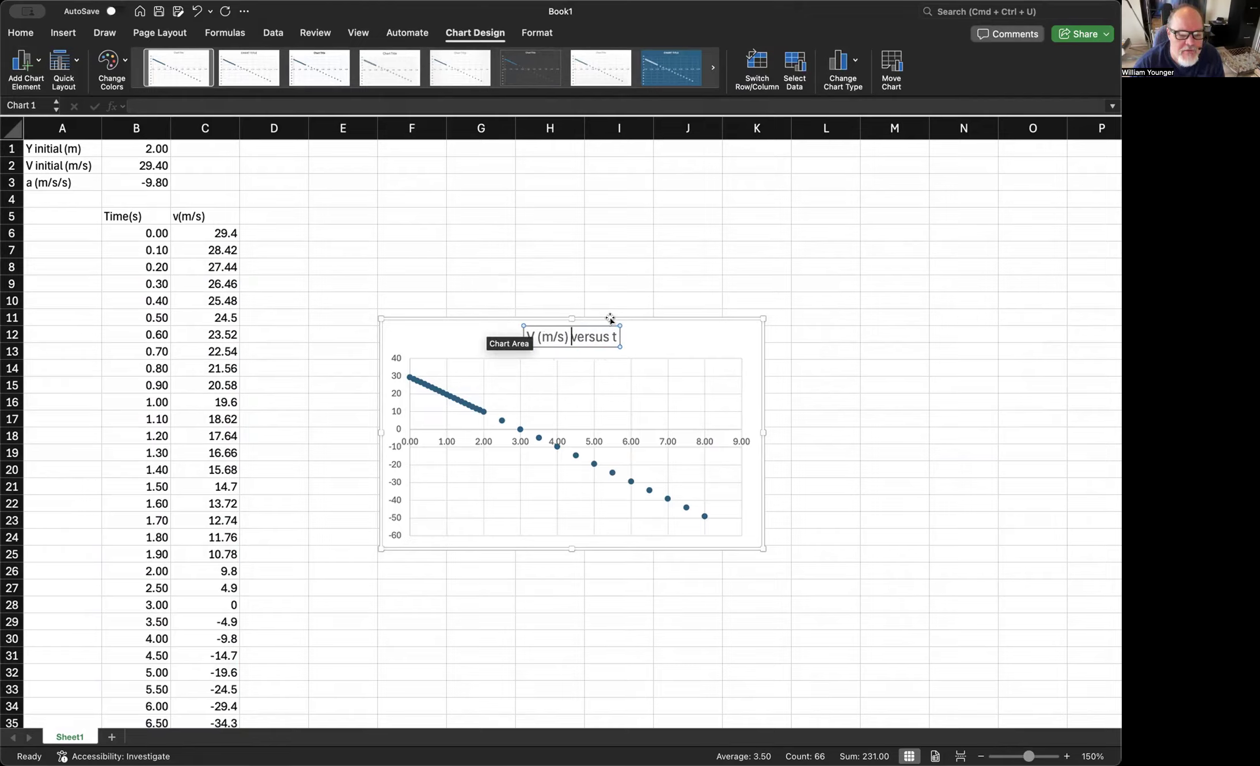
left_click(605, 334)
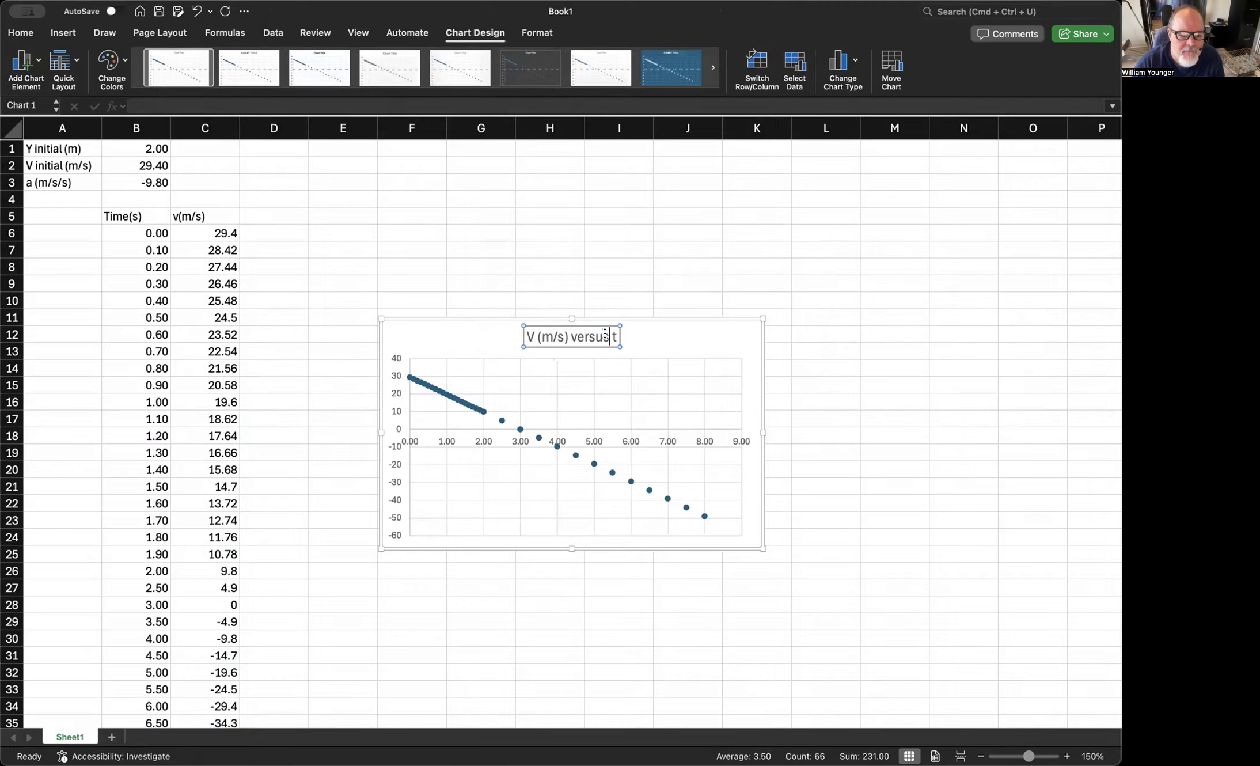
key("Right")
type("(s)")
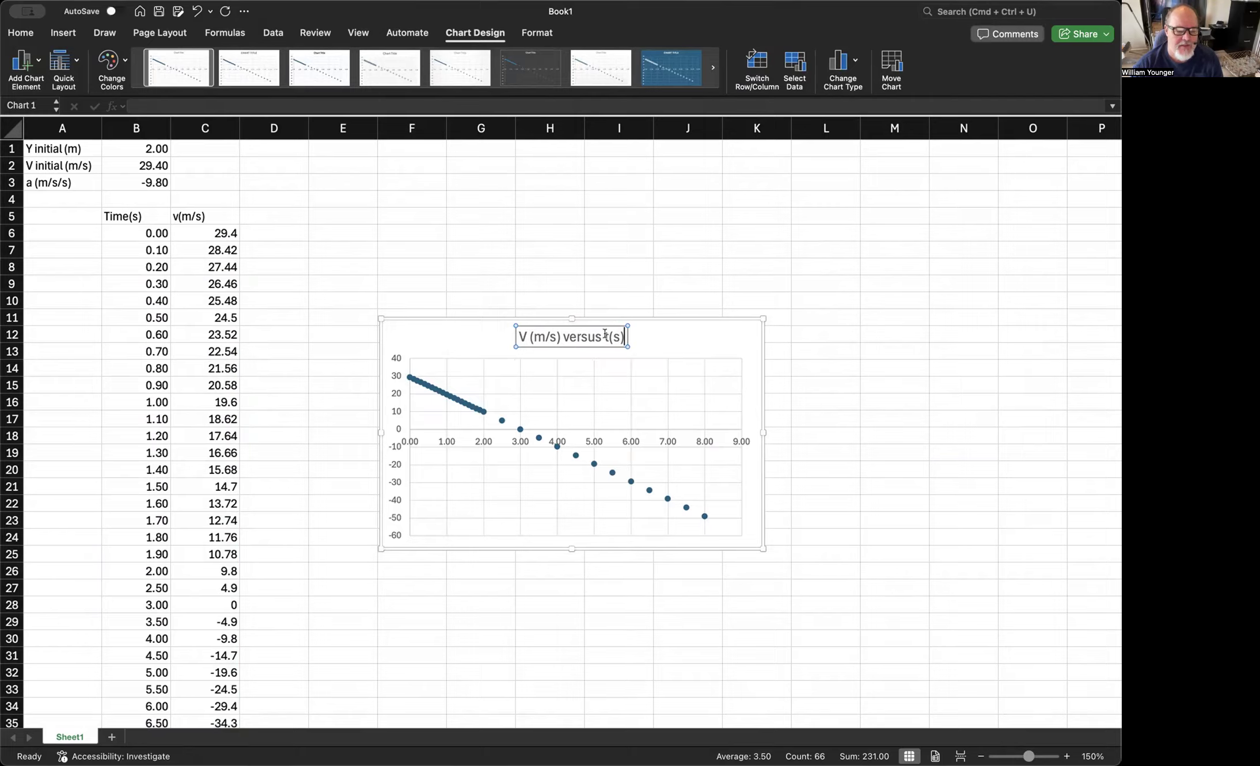
Step: Examine the axis formatting options for the chart's vertical and horizontal axes
left_click(397, 393)
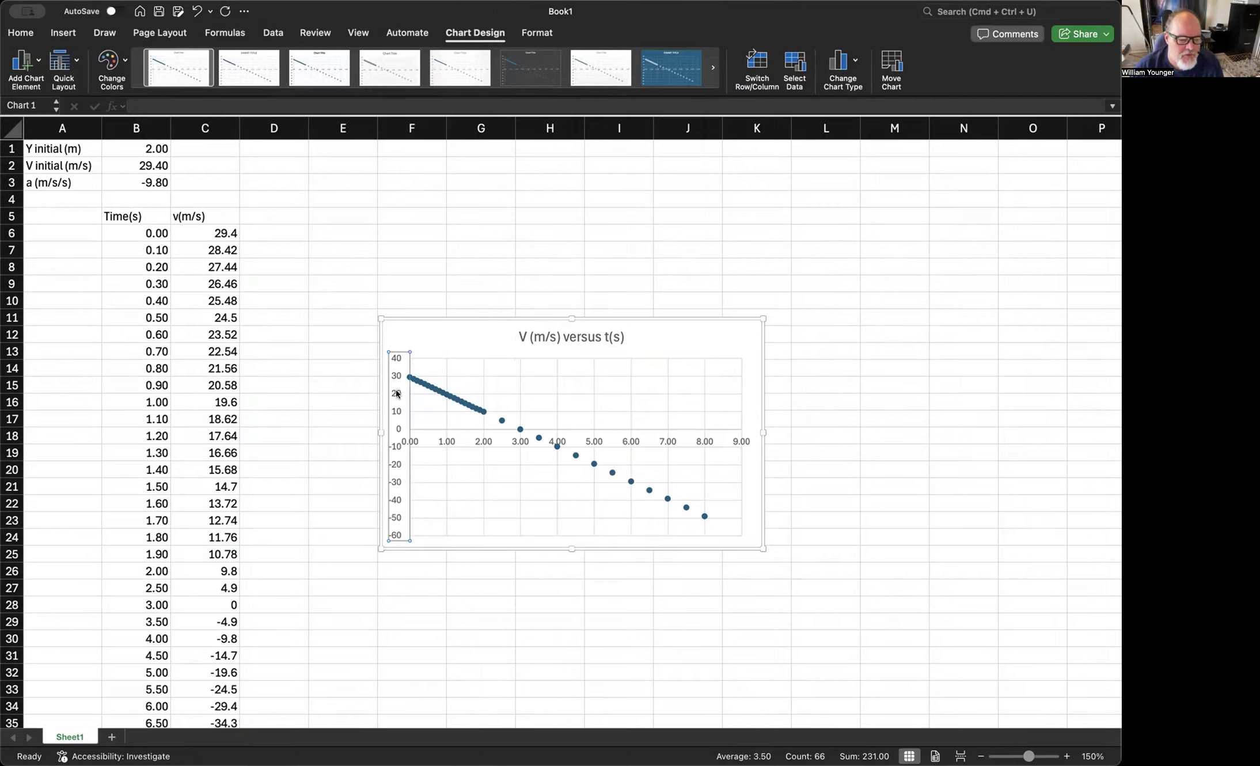
right_click(397, 393)
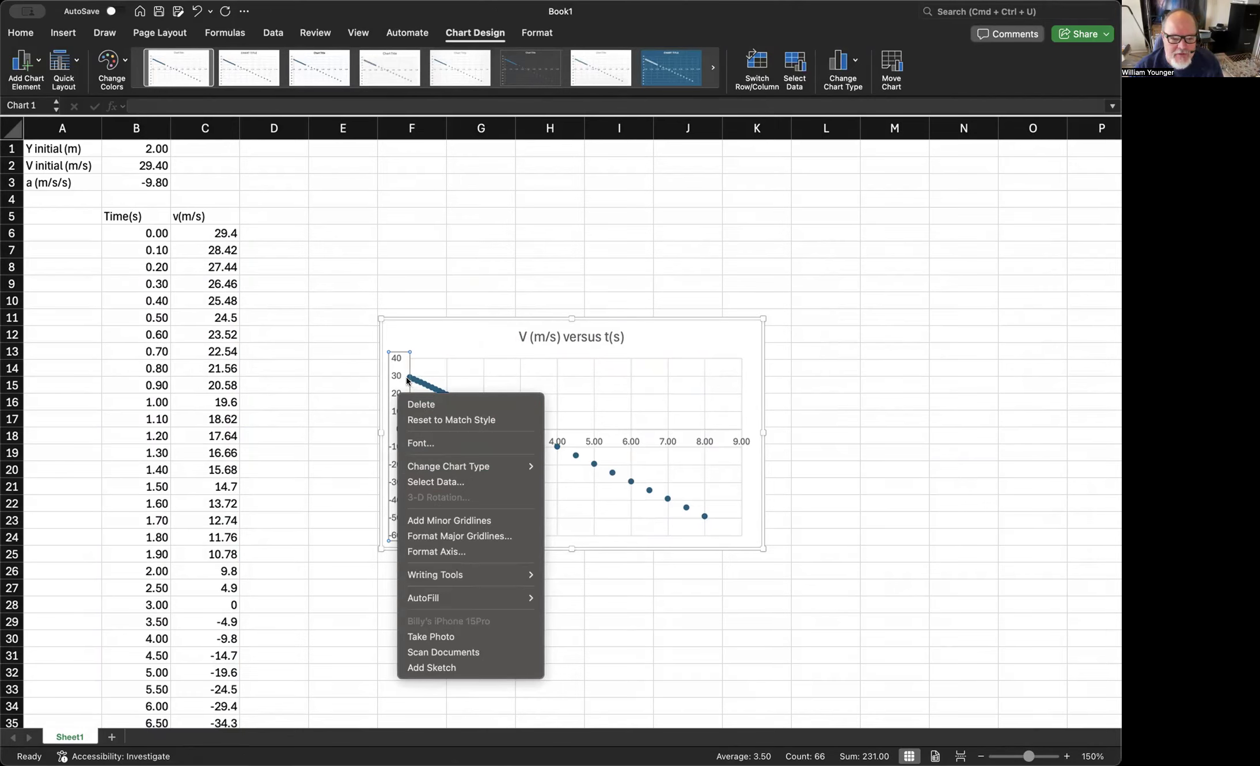
mouse_move(415, 472)
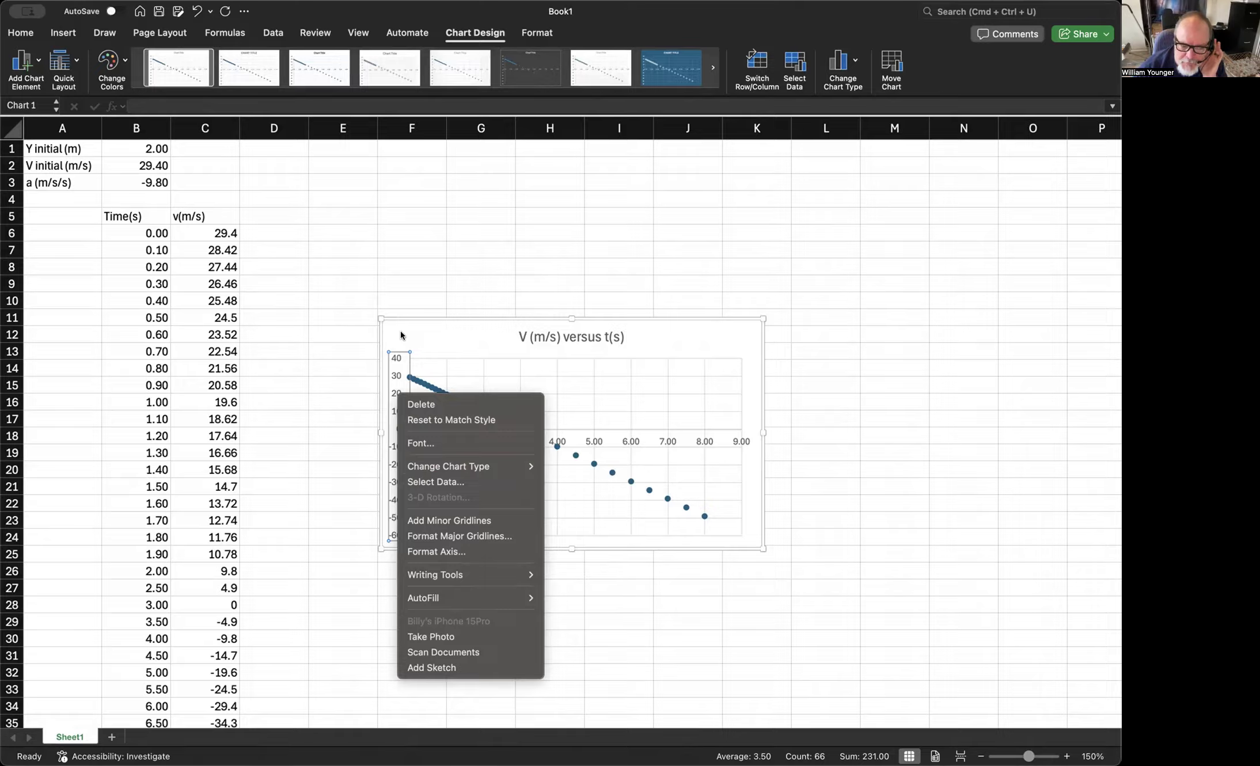
left_click(434, 550)
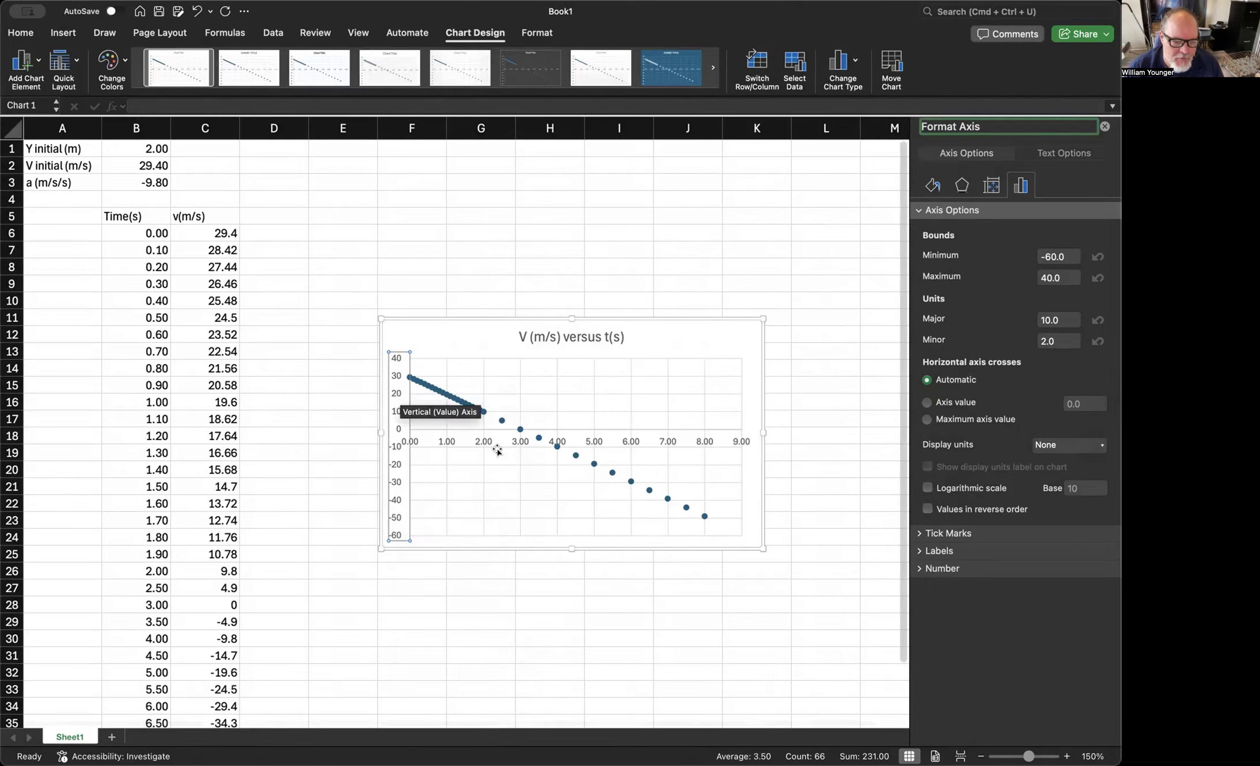
left_click(483, 437)
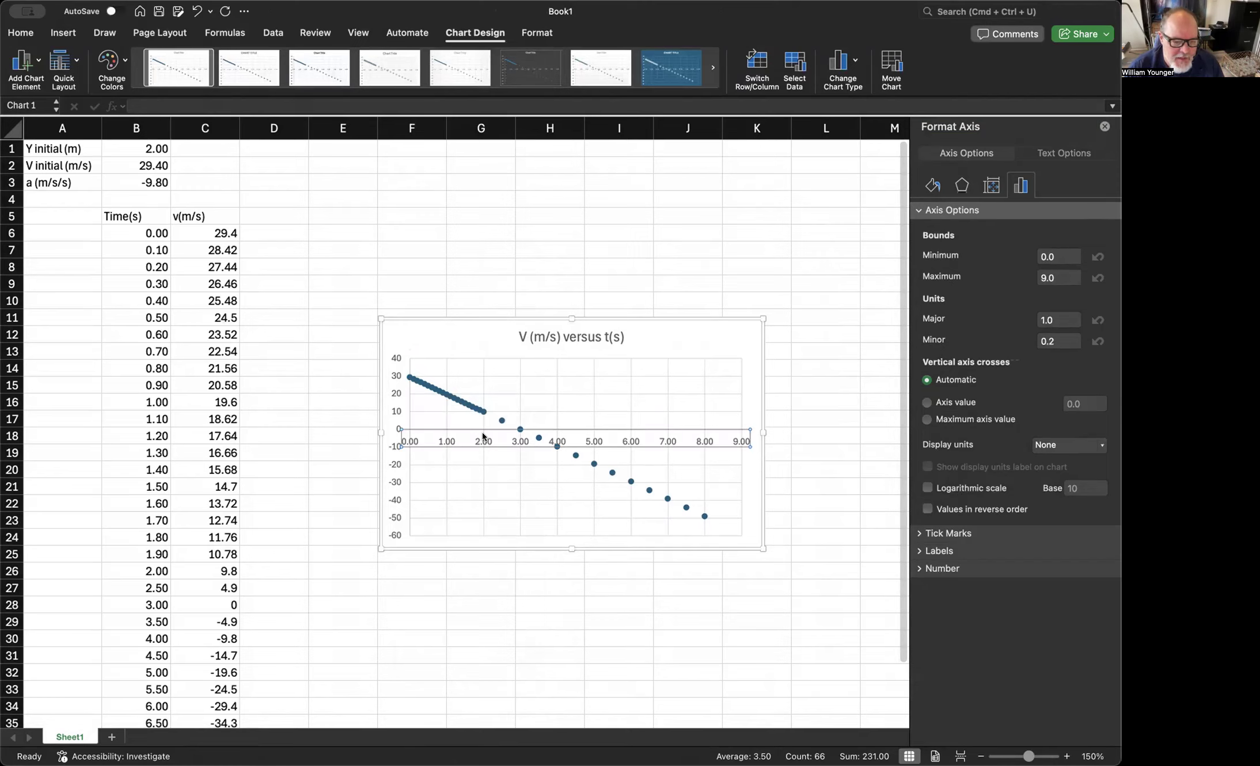
right_click(483, 436)
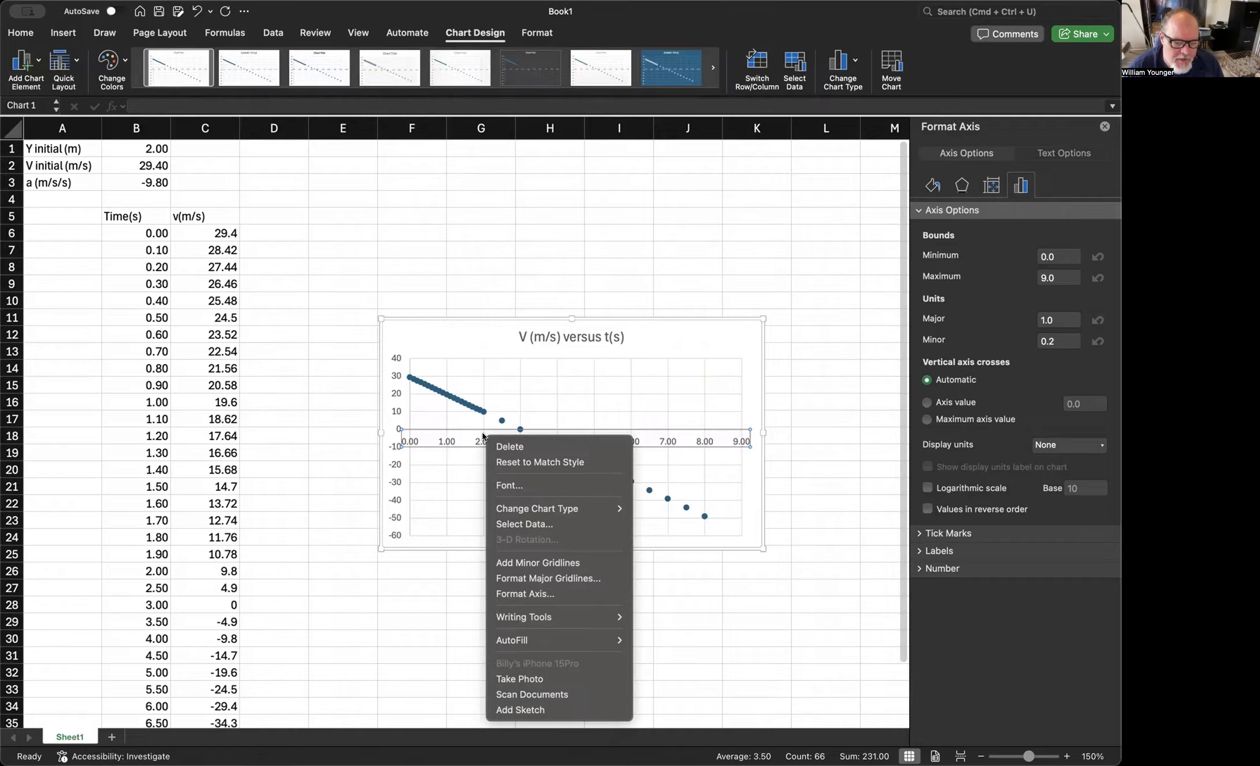
left_click(482, 437)
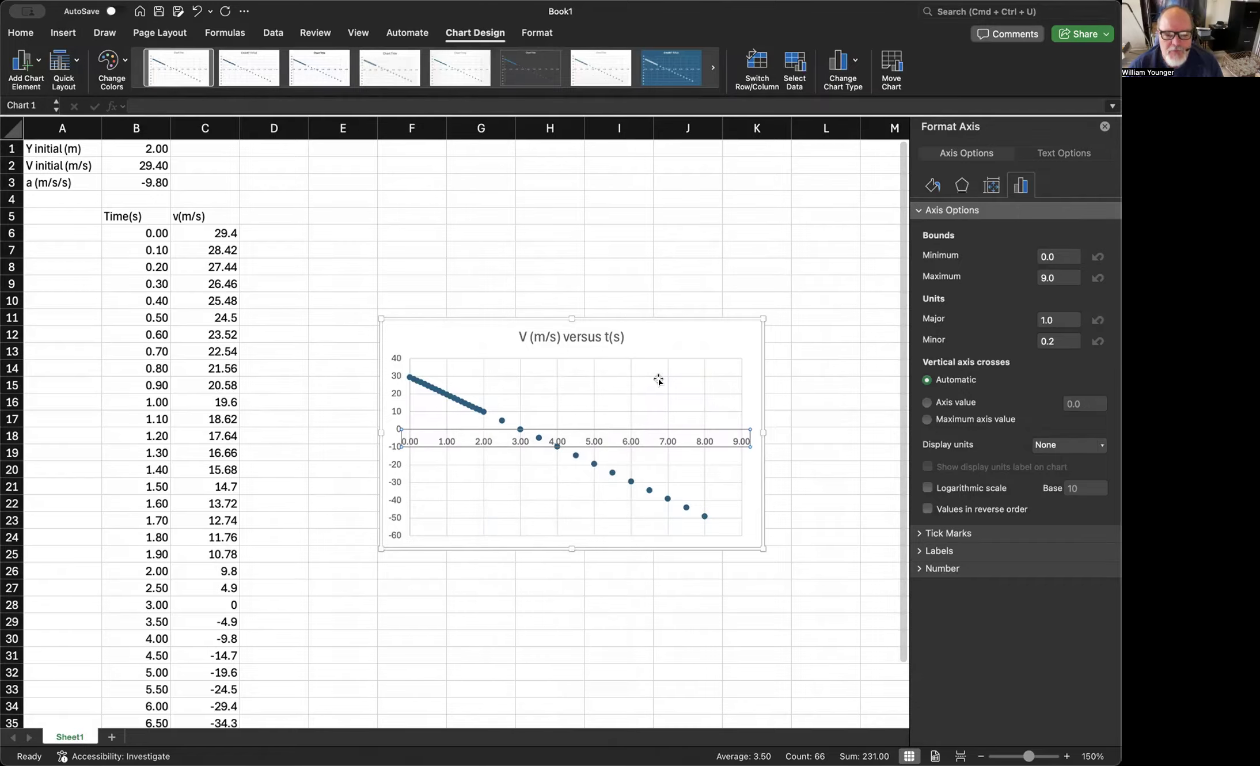
left_click(536, 261)
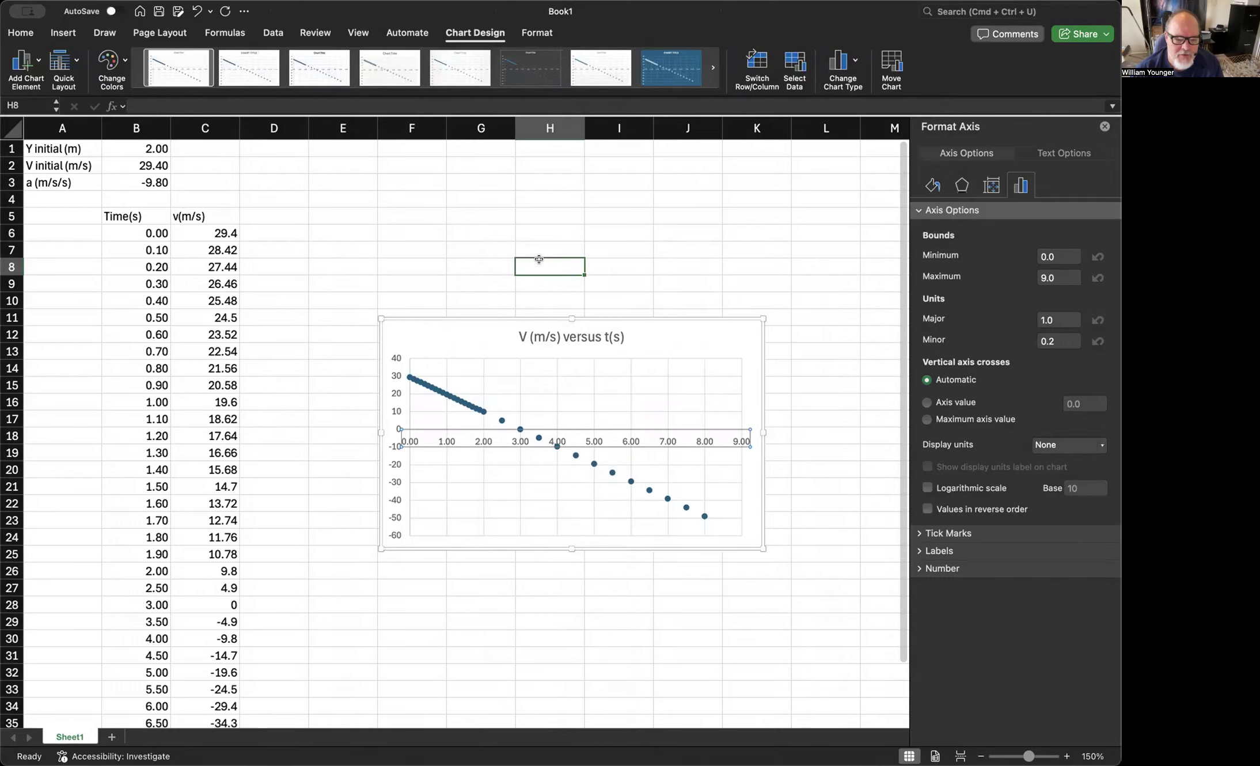
left_click(475, 337)
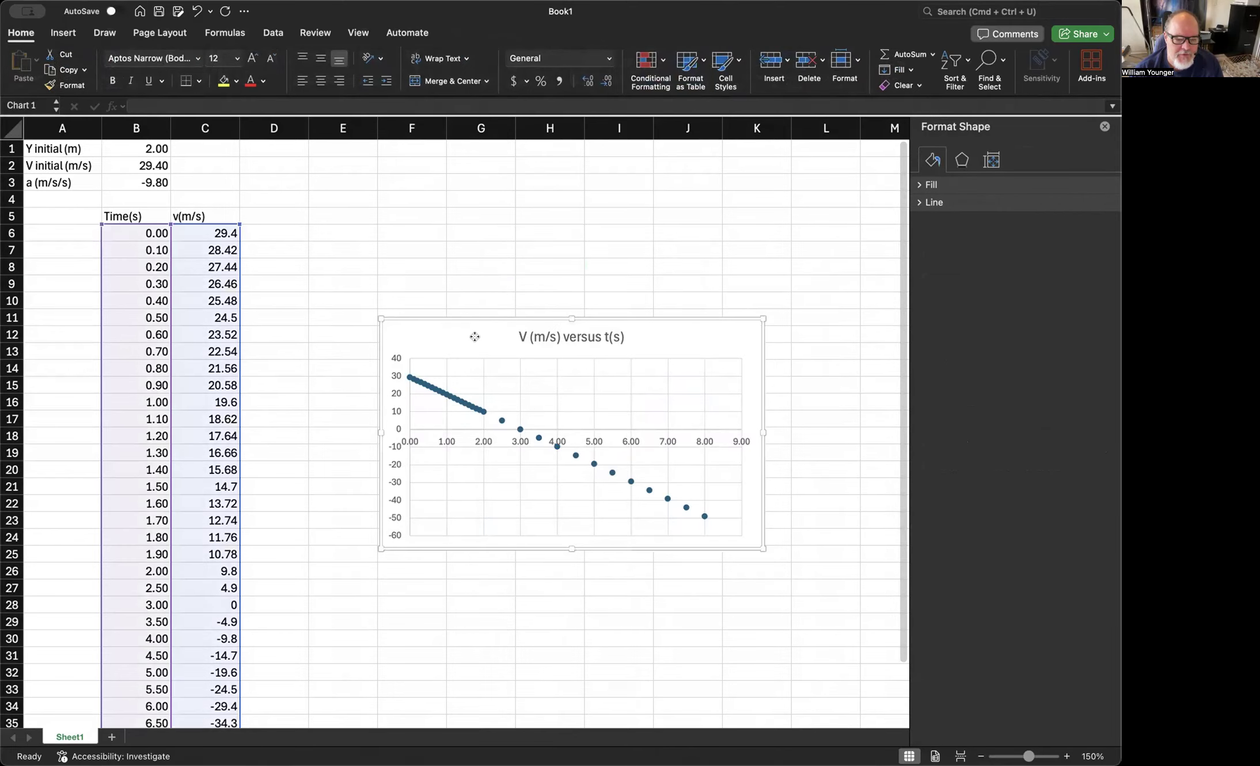
left_click(1104, 126)
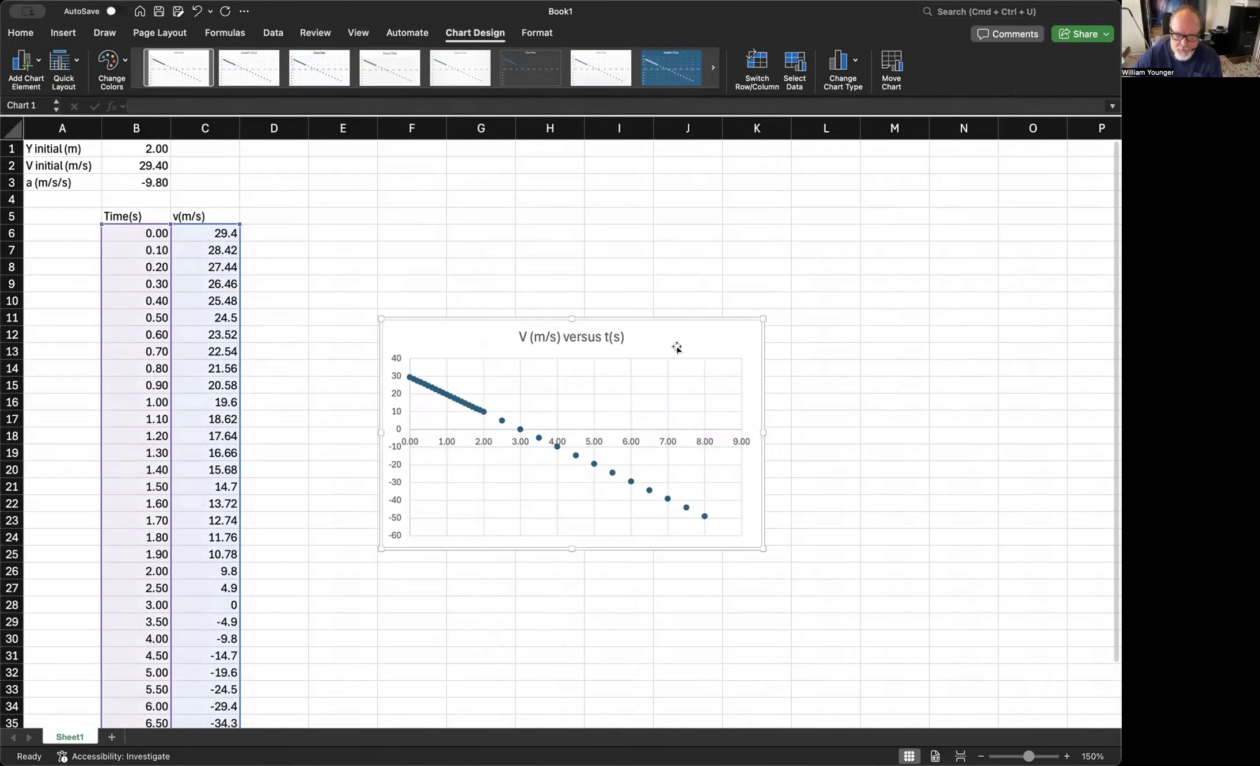
Step: Move the chart up beside the velocity column and add a linear trendline to its data series
left_click_drag(426, 340, 324, 196)
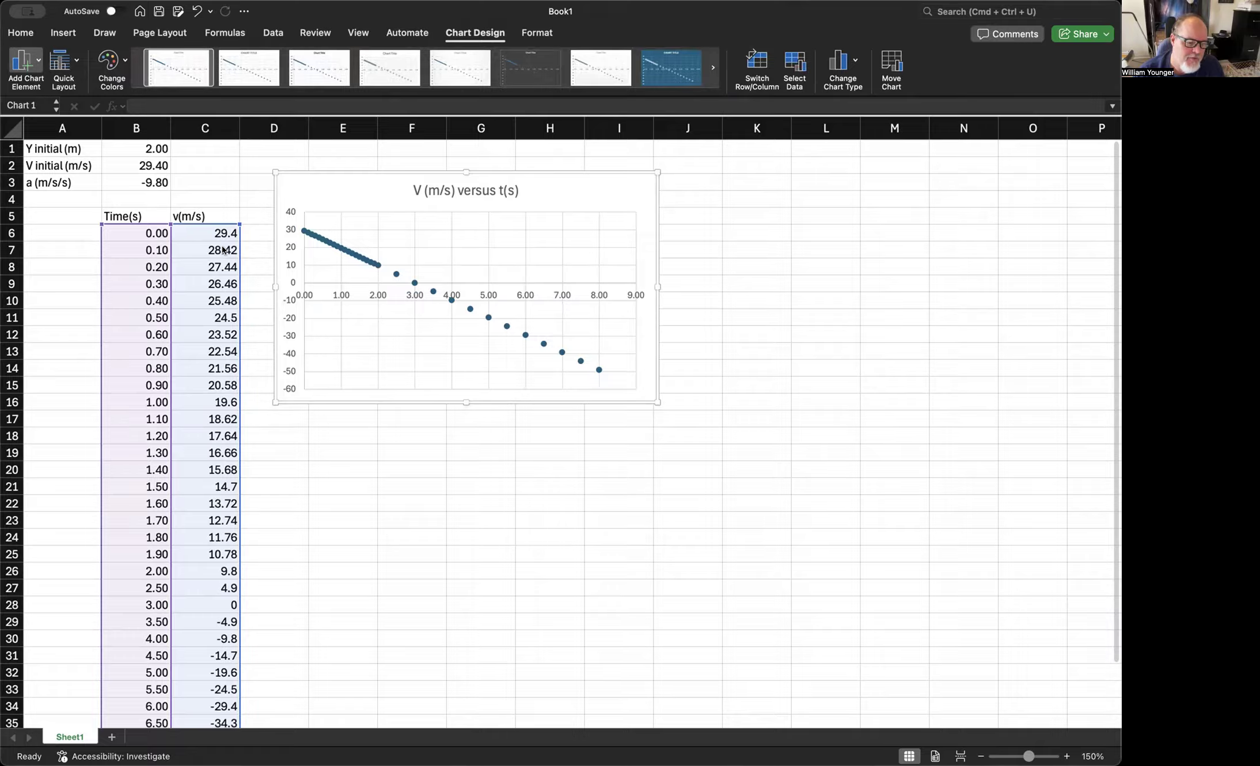
left_click(242, 343)
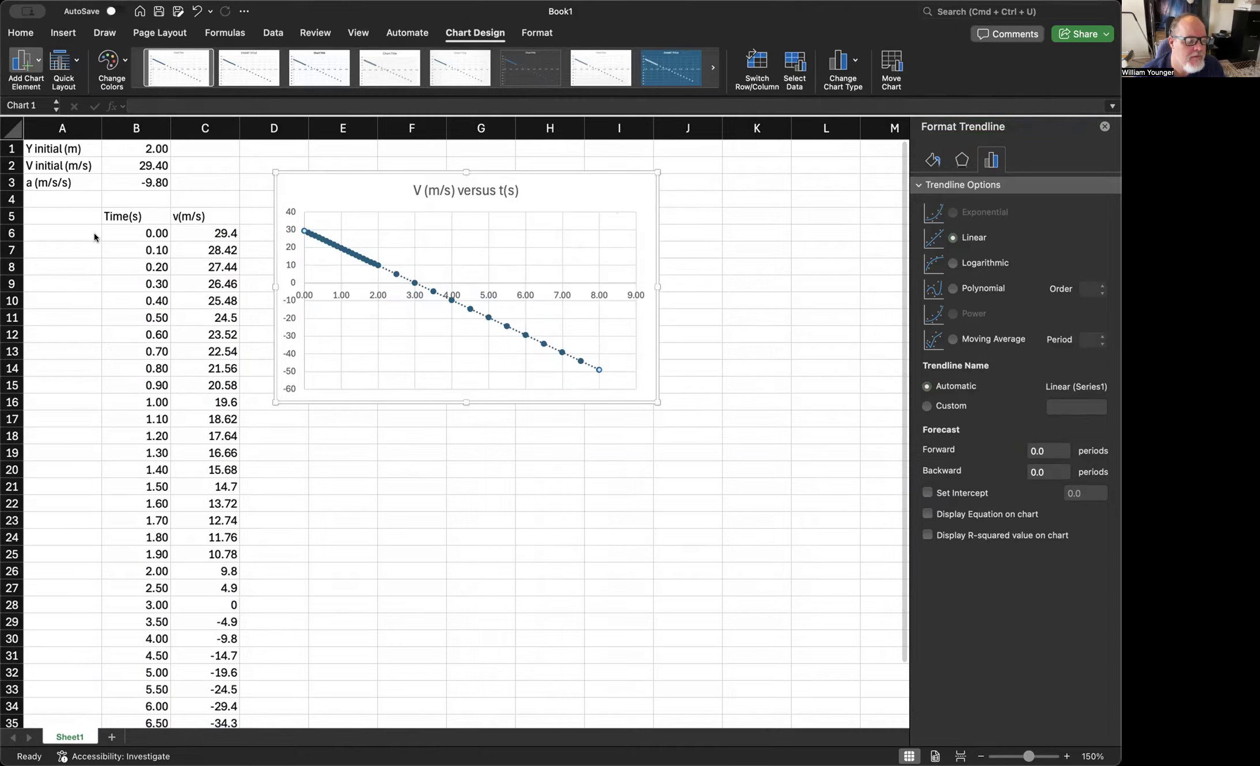
left_click(212, 346)
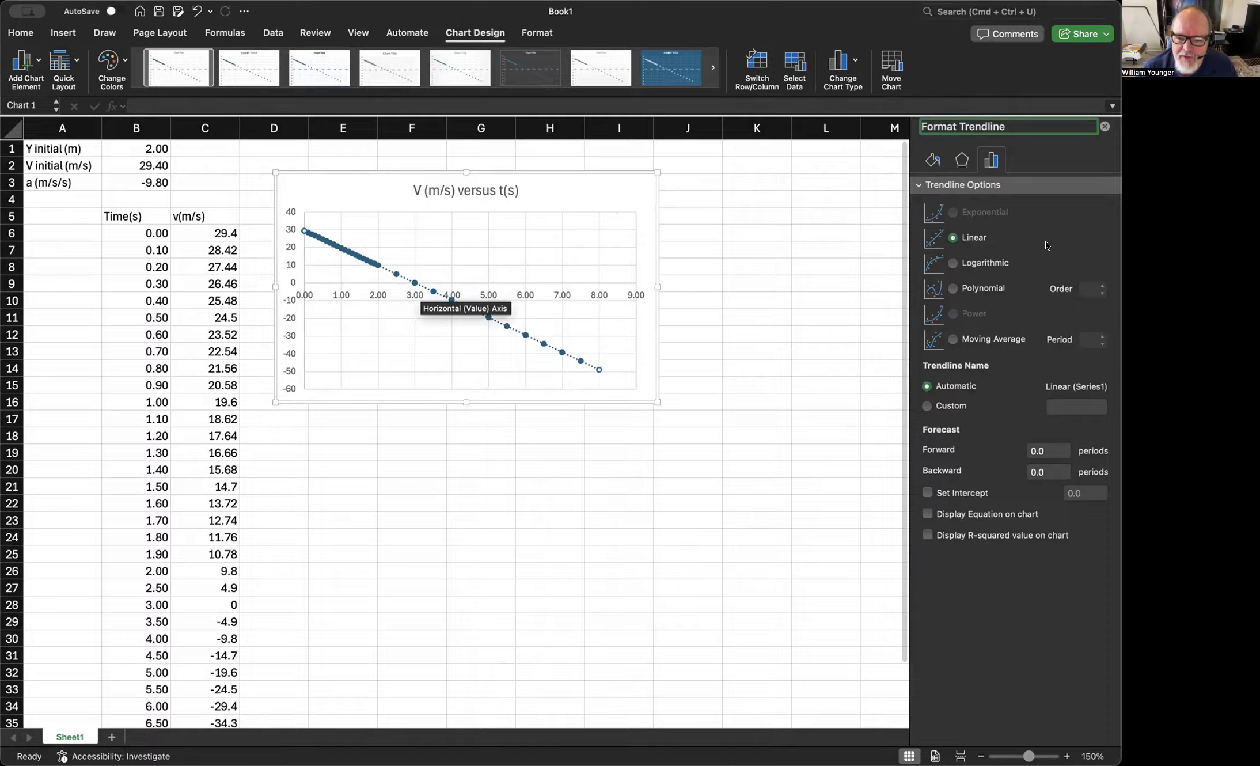
Step: Change the trendline to an order 3 polynomial and display its equation and R-squared value on the chart
left_click(953, 288)
left_click(1101, 286)
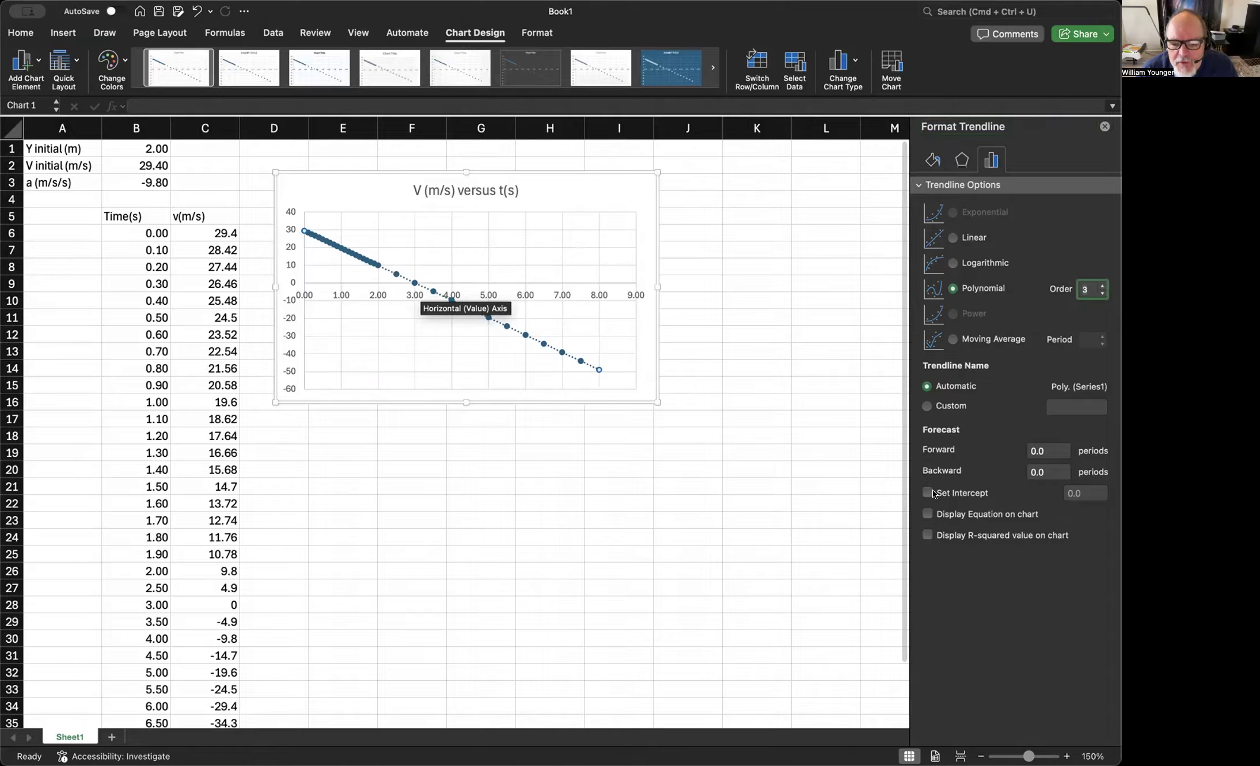
left_click(926, 513)
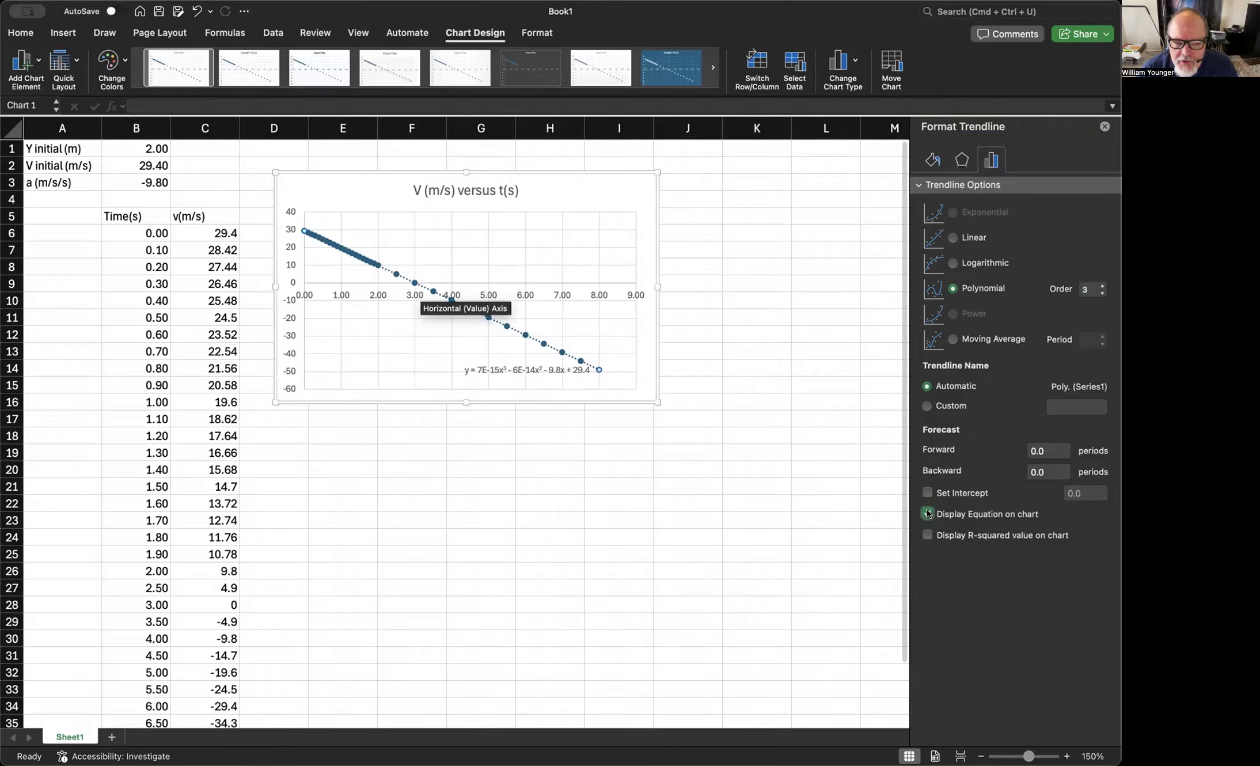
left_click(926, 534)
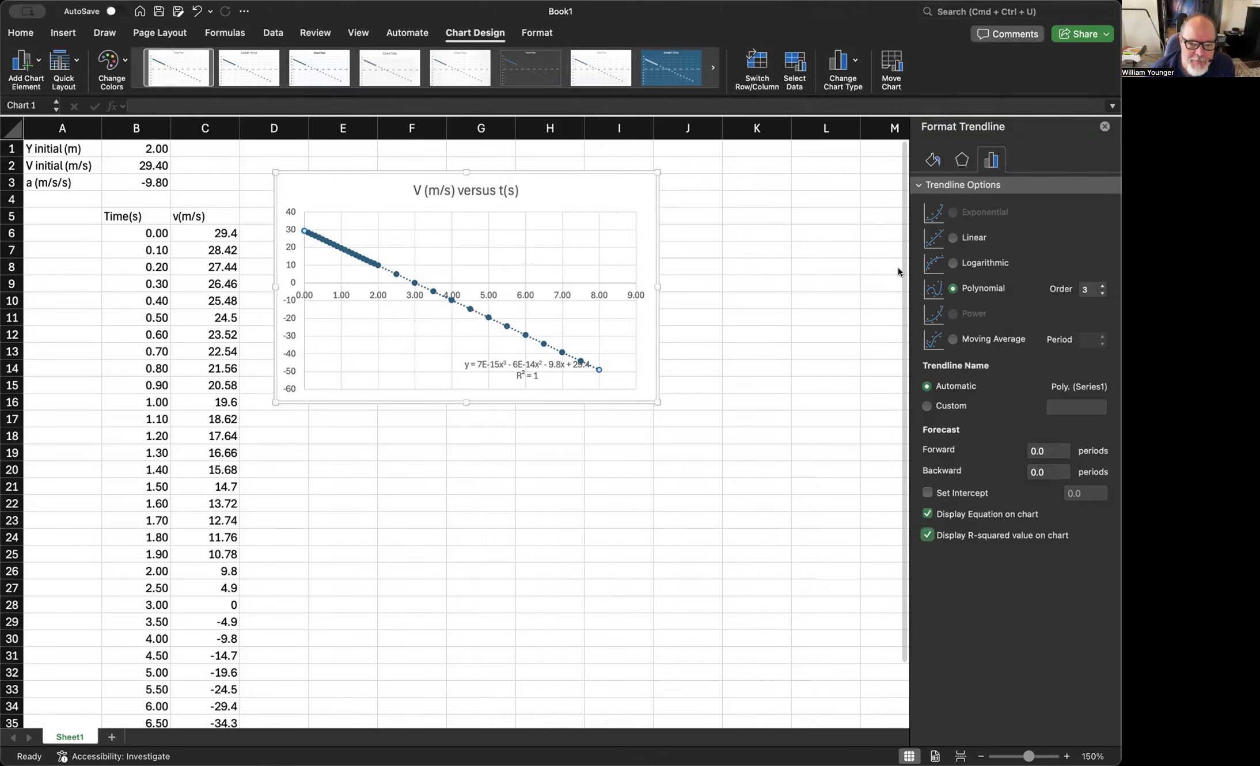
Step: Move the trendline equation label to the empty area below the line and replace its y with V
left_click_drag(529, 358, 409, 339)
left_click(350, 346)
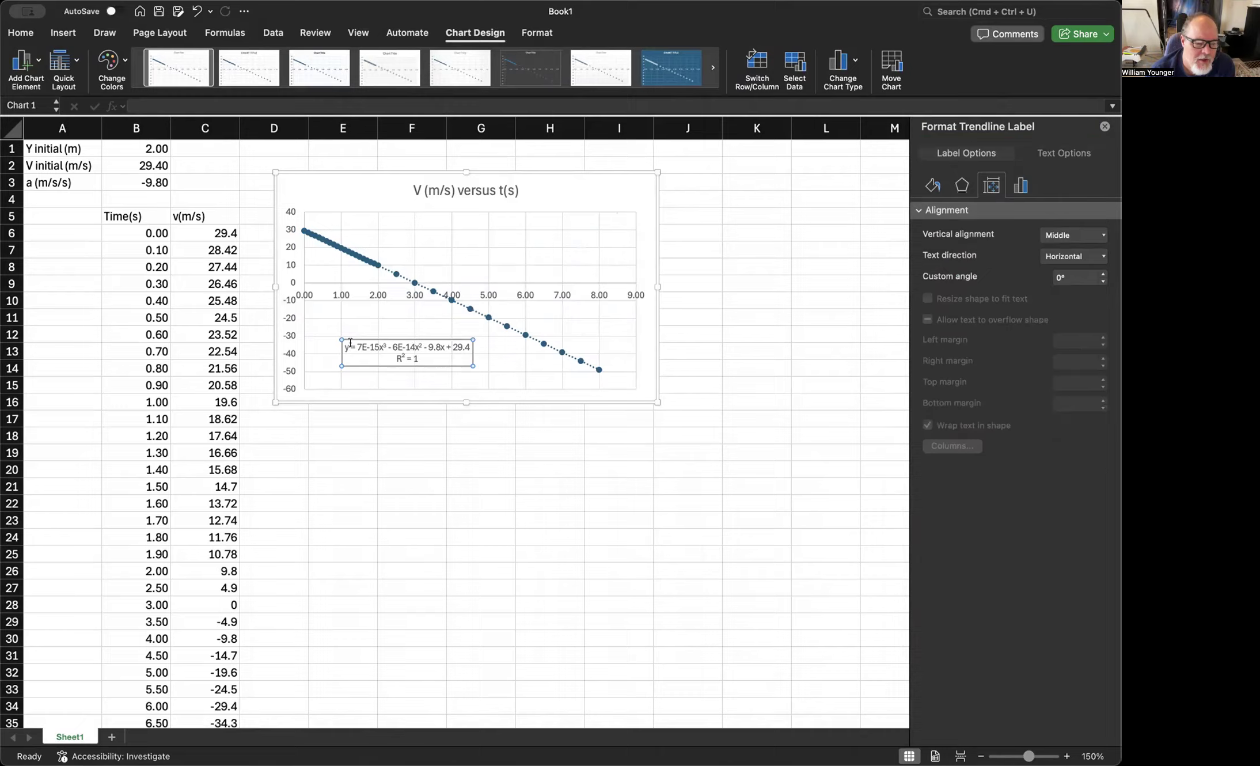
key("BackSpace")
key("BackSpace")
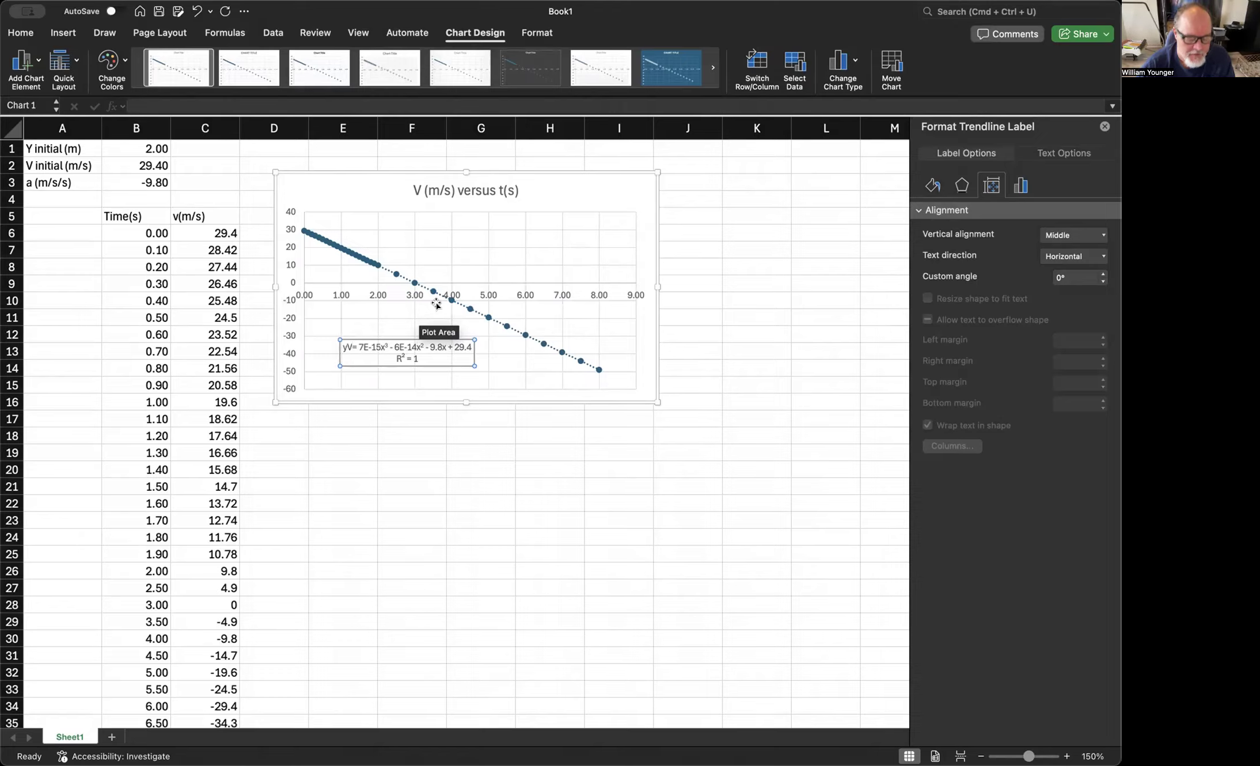
type("V")
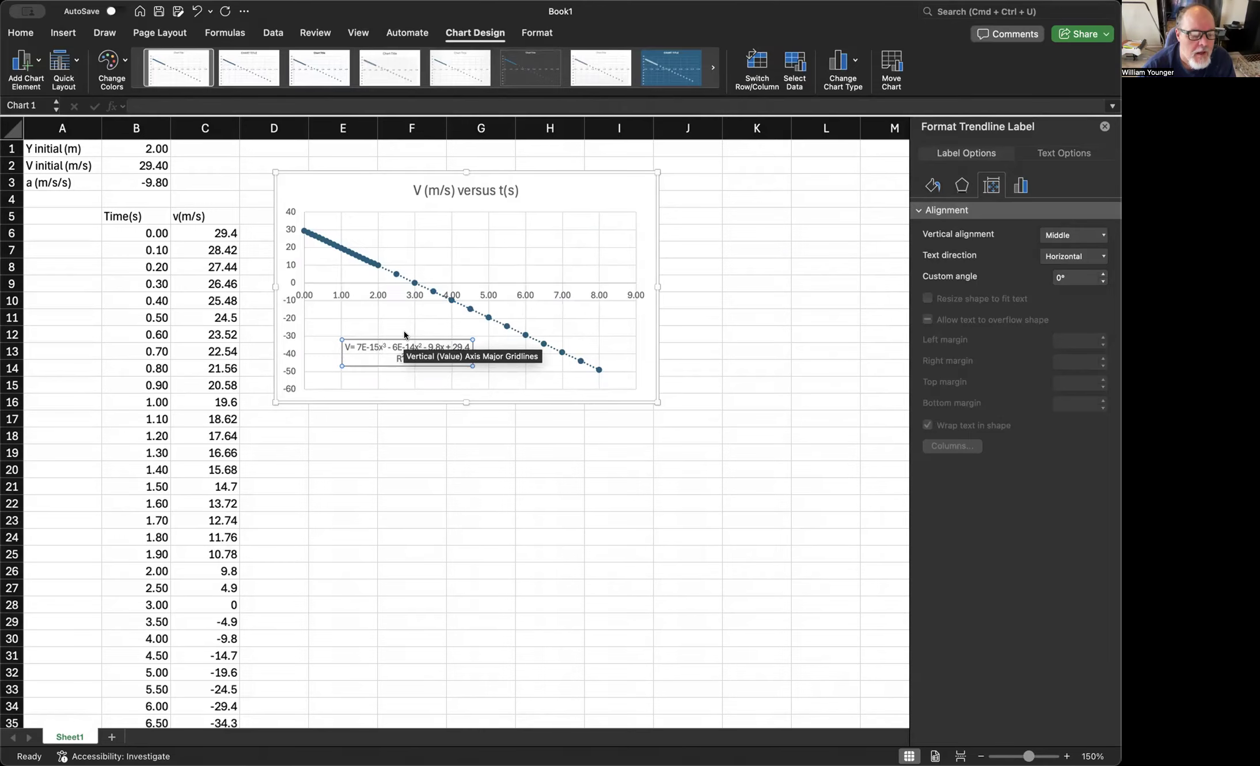
Step: Replace all three x variables in the trendline equation label with t
key("BackSpace")
type("t")
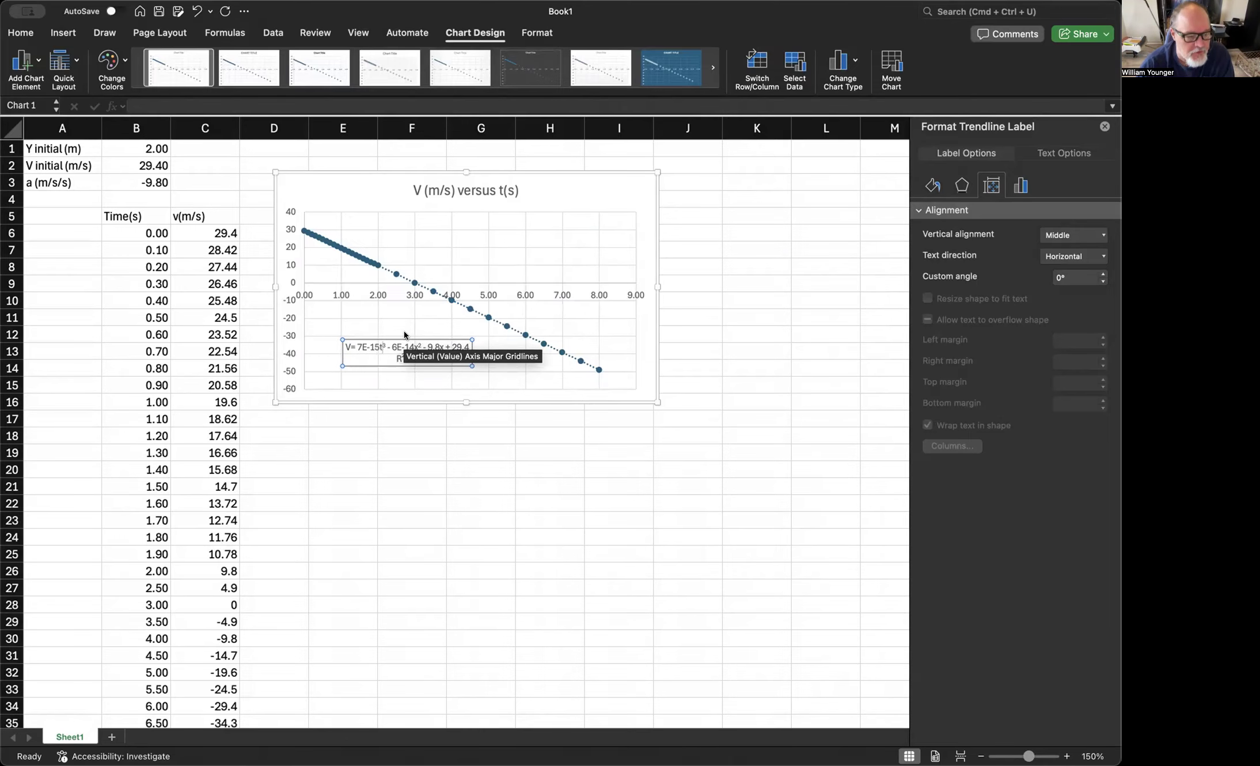
left_click(417, 347)
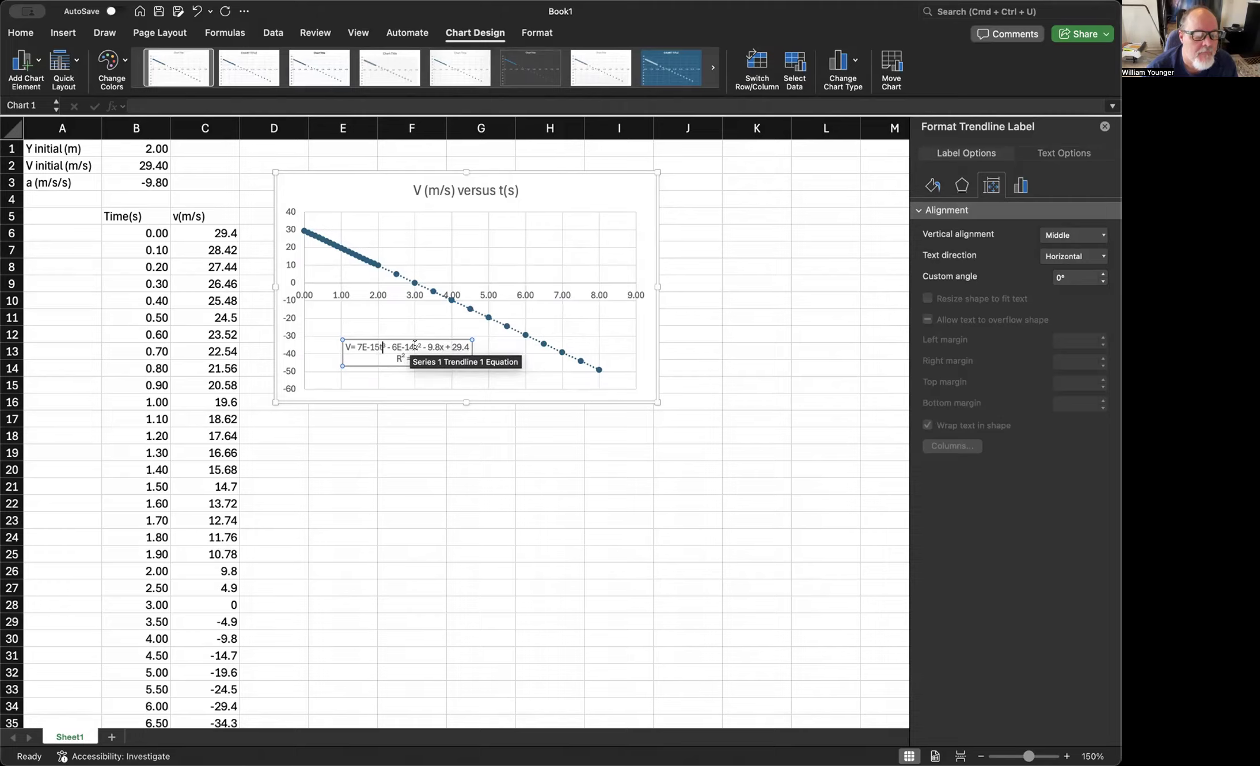
key("BackSpace")
type("t")
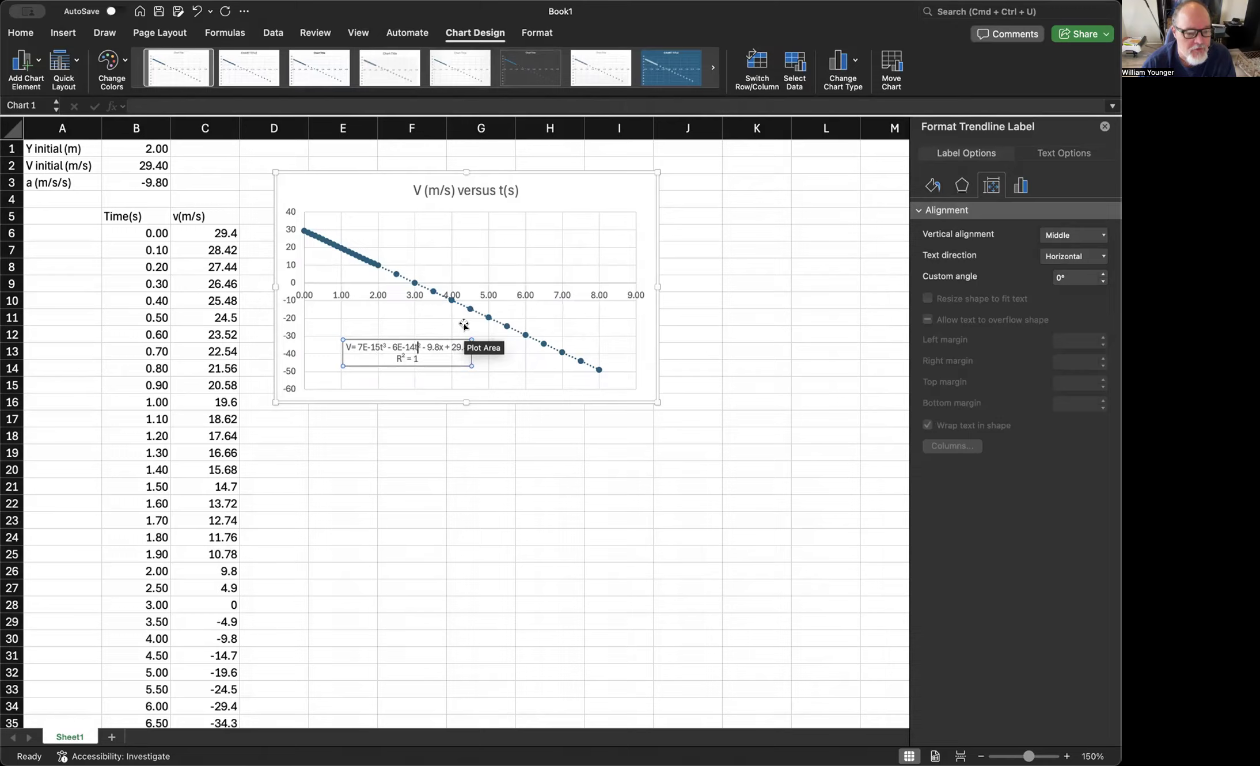
left_click(438, 346)
key("Delete")
type("t")
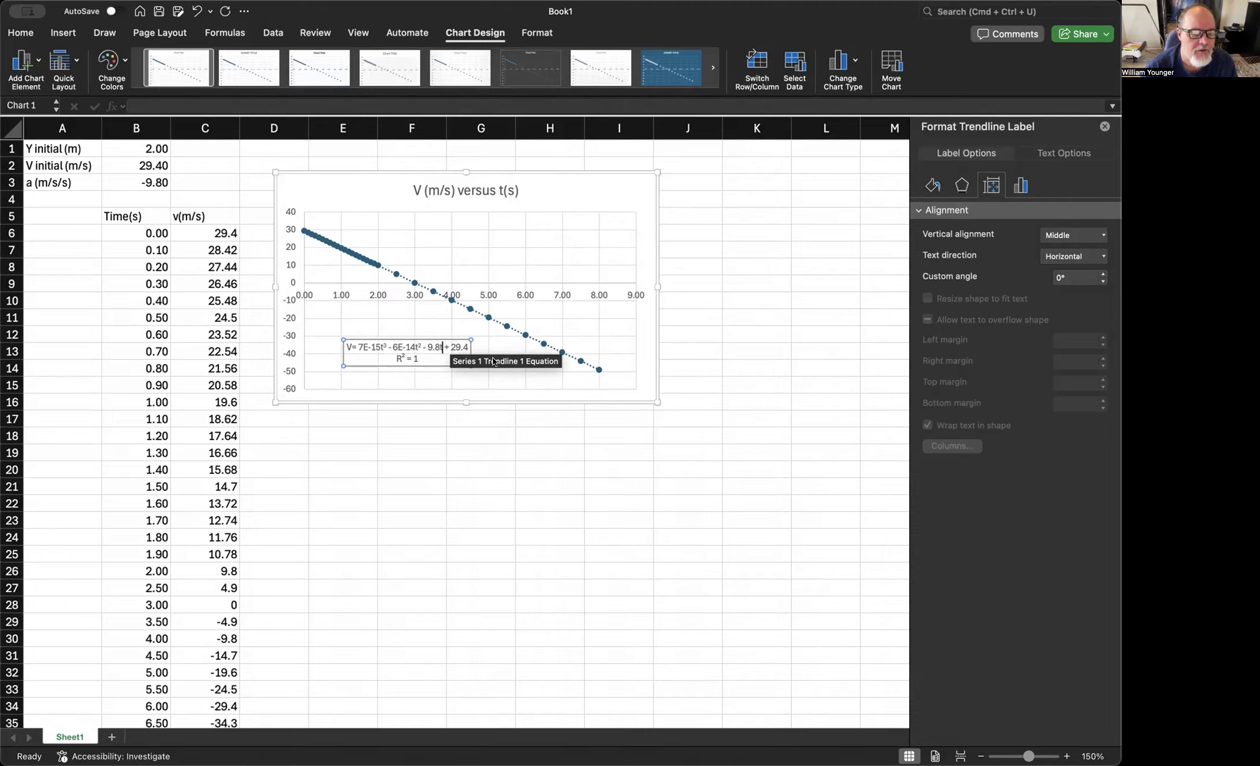
left_click(480, 431)
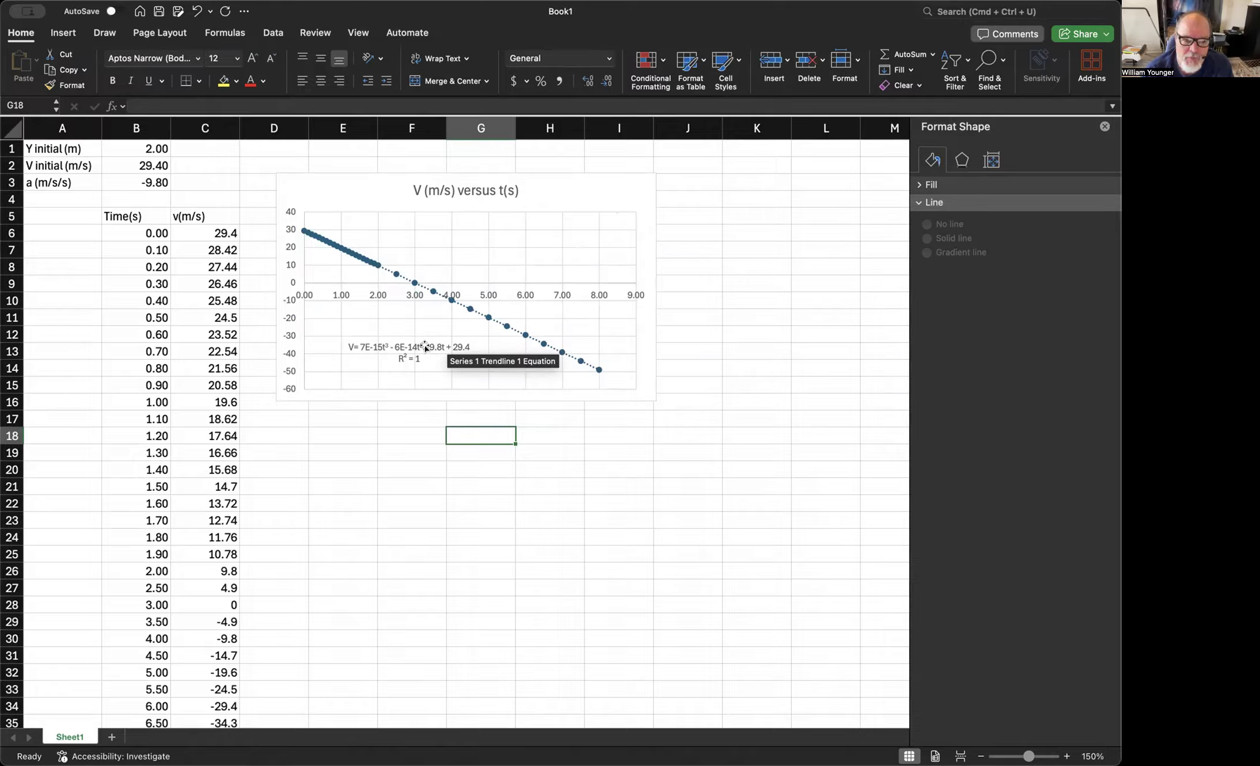
Step: Close the formatting pane and move the chart away from the data, over columns I to N starting at row 1
left_click(344, 190)
left_click_drag(344, 190, 586, 182)
left_click(1104, 126)
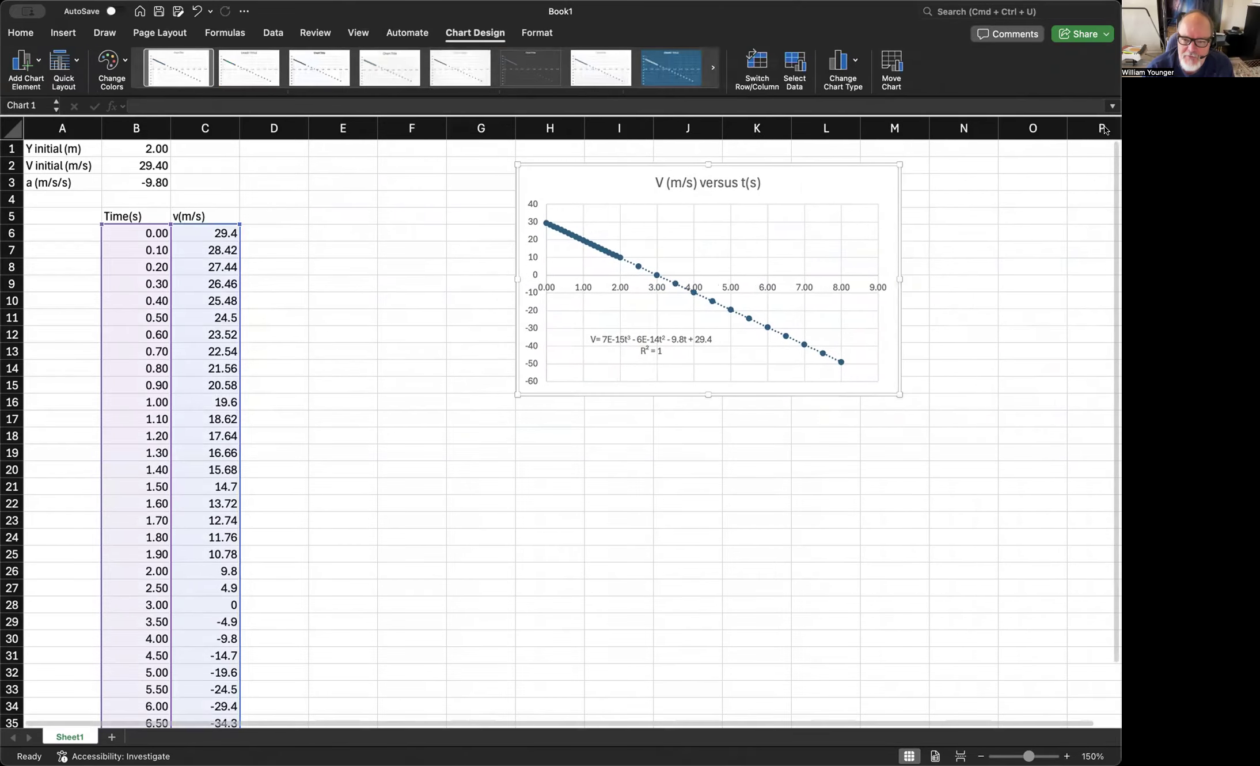
left_click_drag(811, 173, 879, 154)
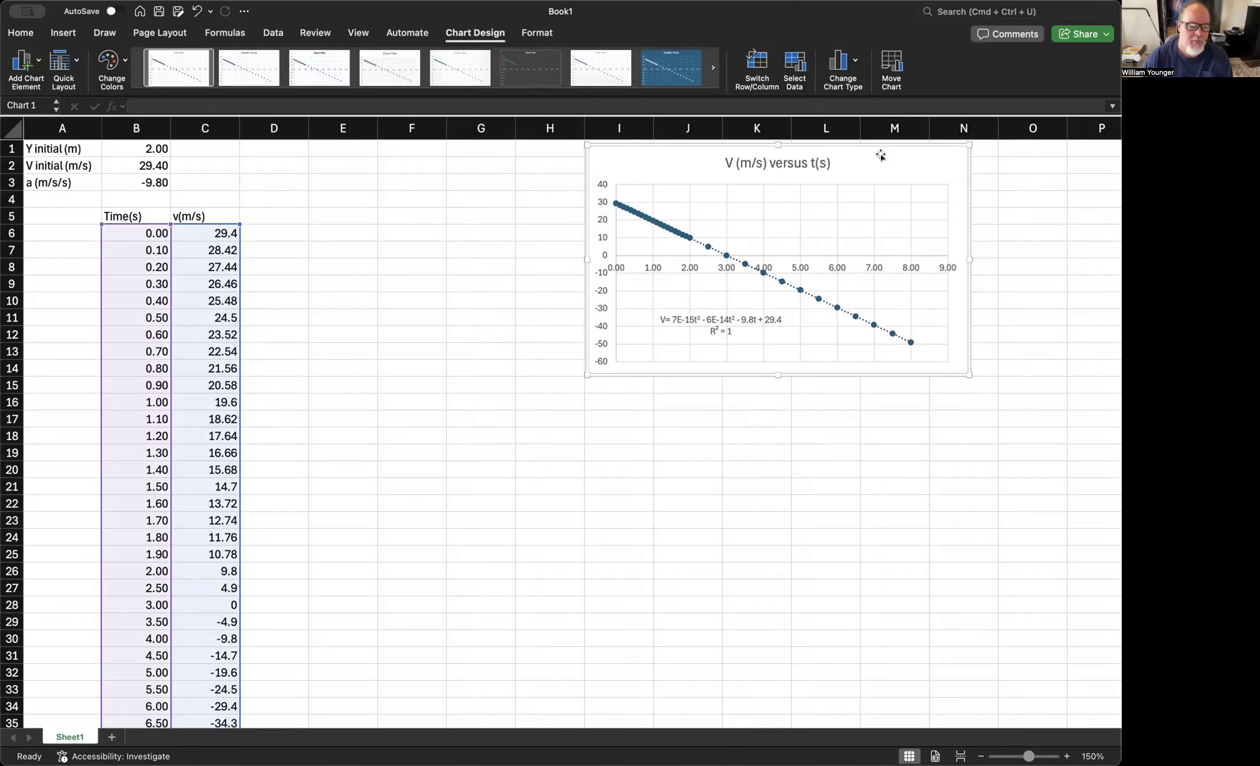
Step: Enter the column heading "Y (m)" in cell D5
left_click(273, 212)
type("Y (m)")
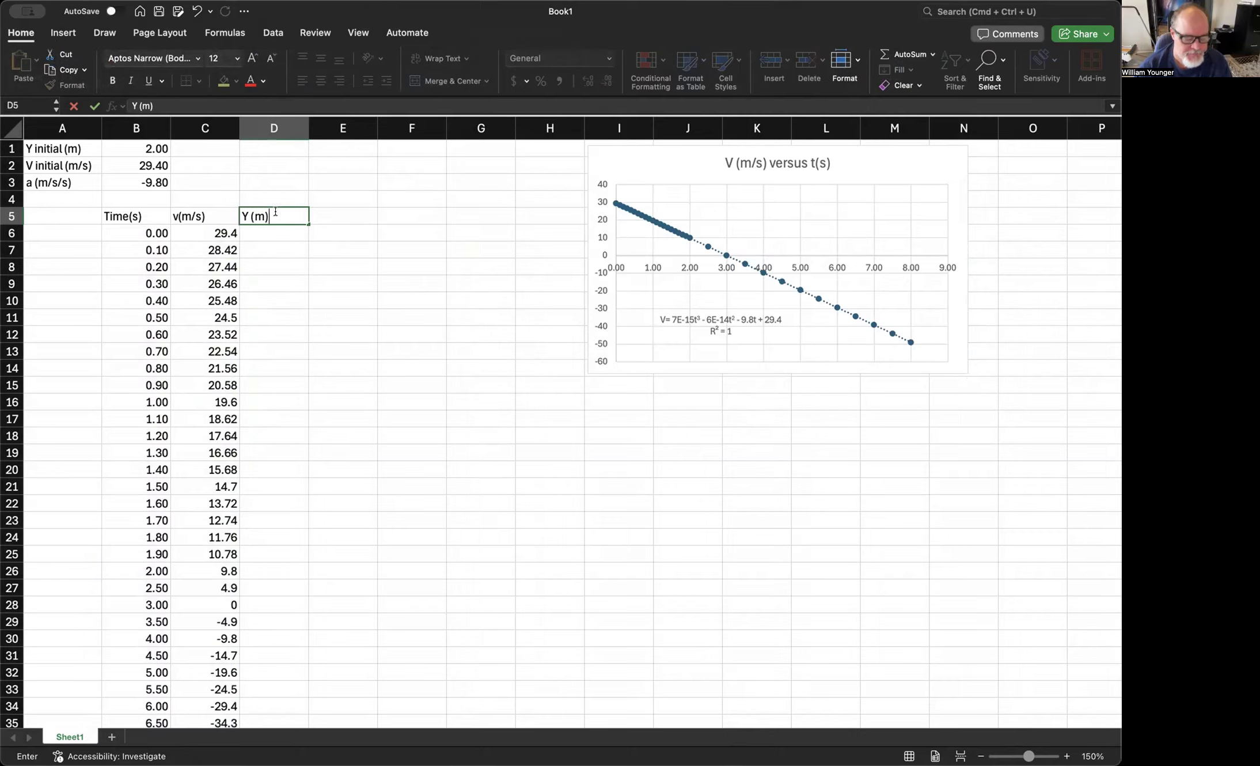
key("Return")
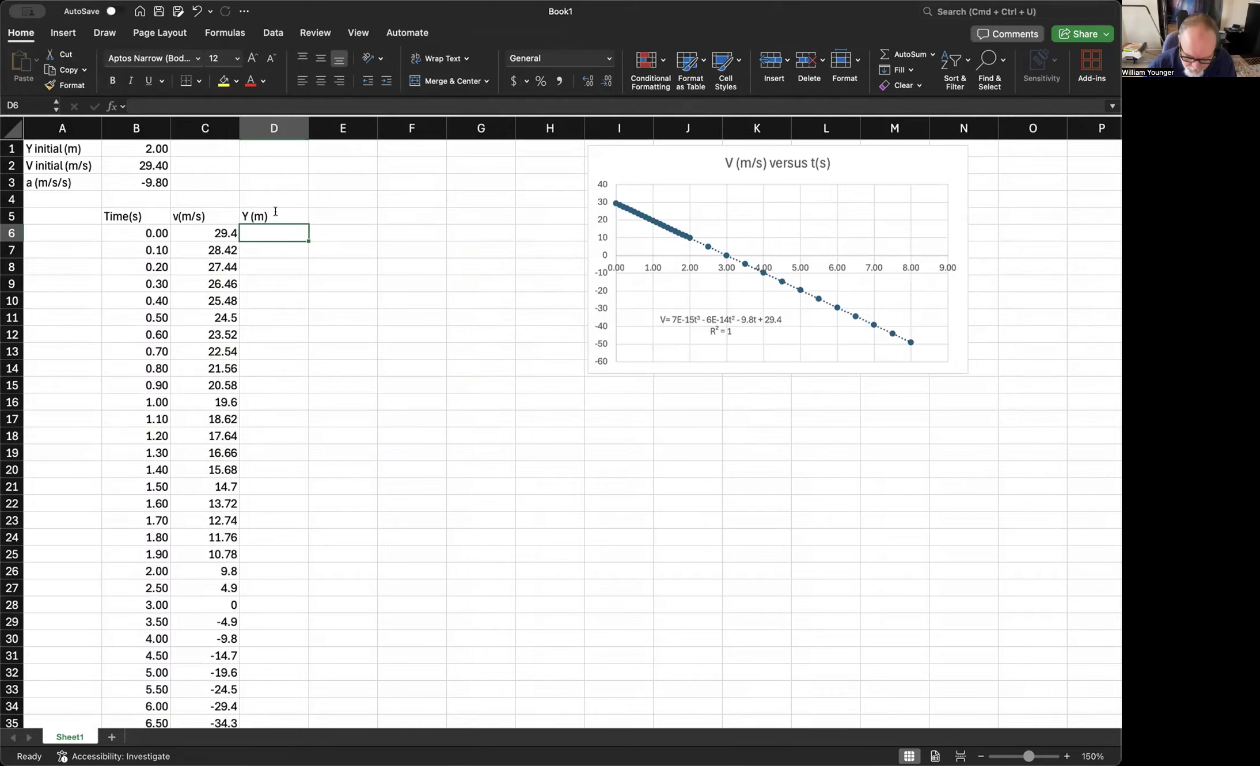
Step: Enter the position formula =0.5*B$3*B6^2+B$2*B6+B1 in cell D6
type("=0")
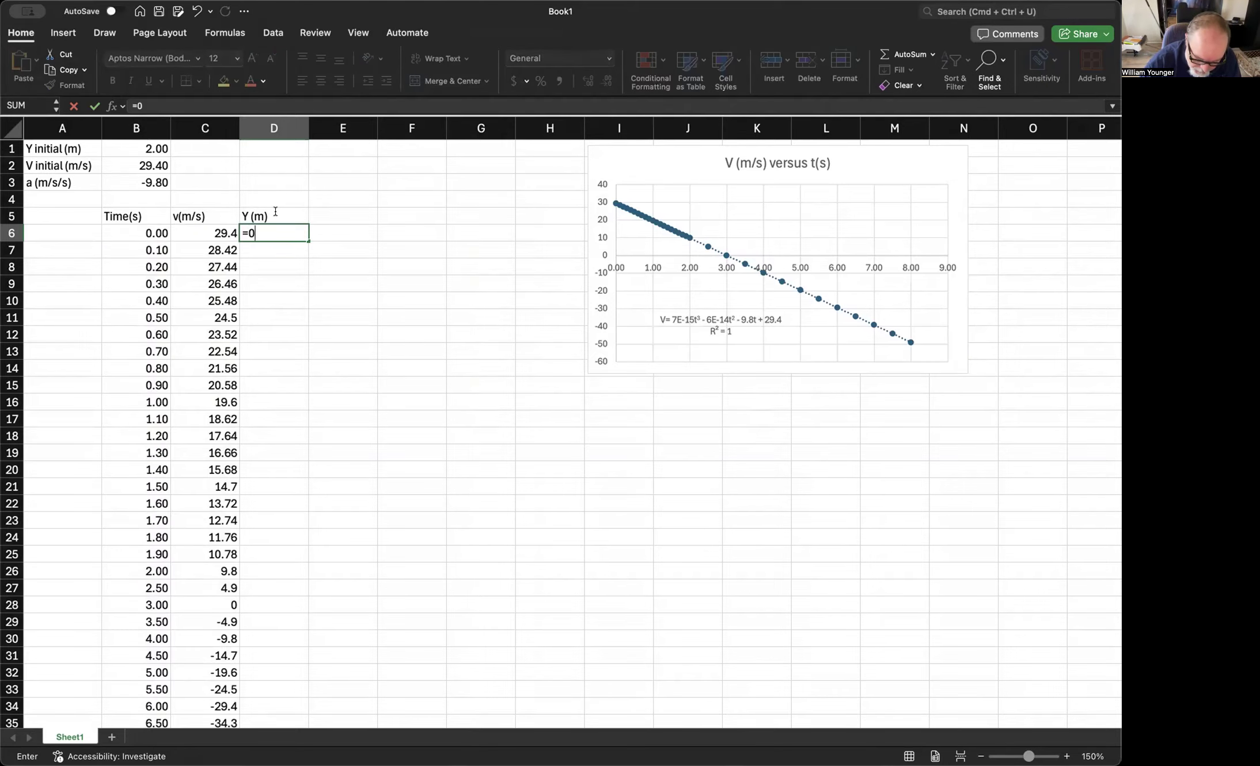
type(".5*")
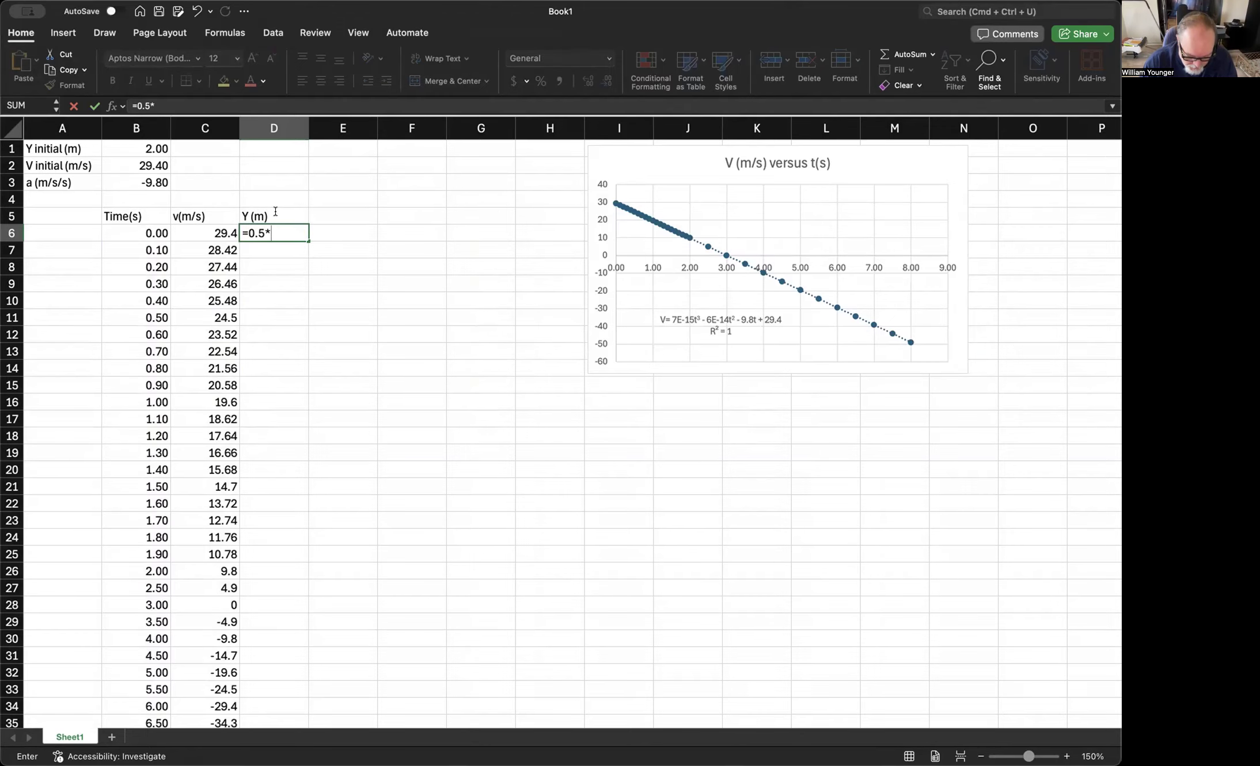
type("B$")
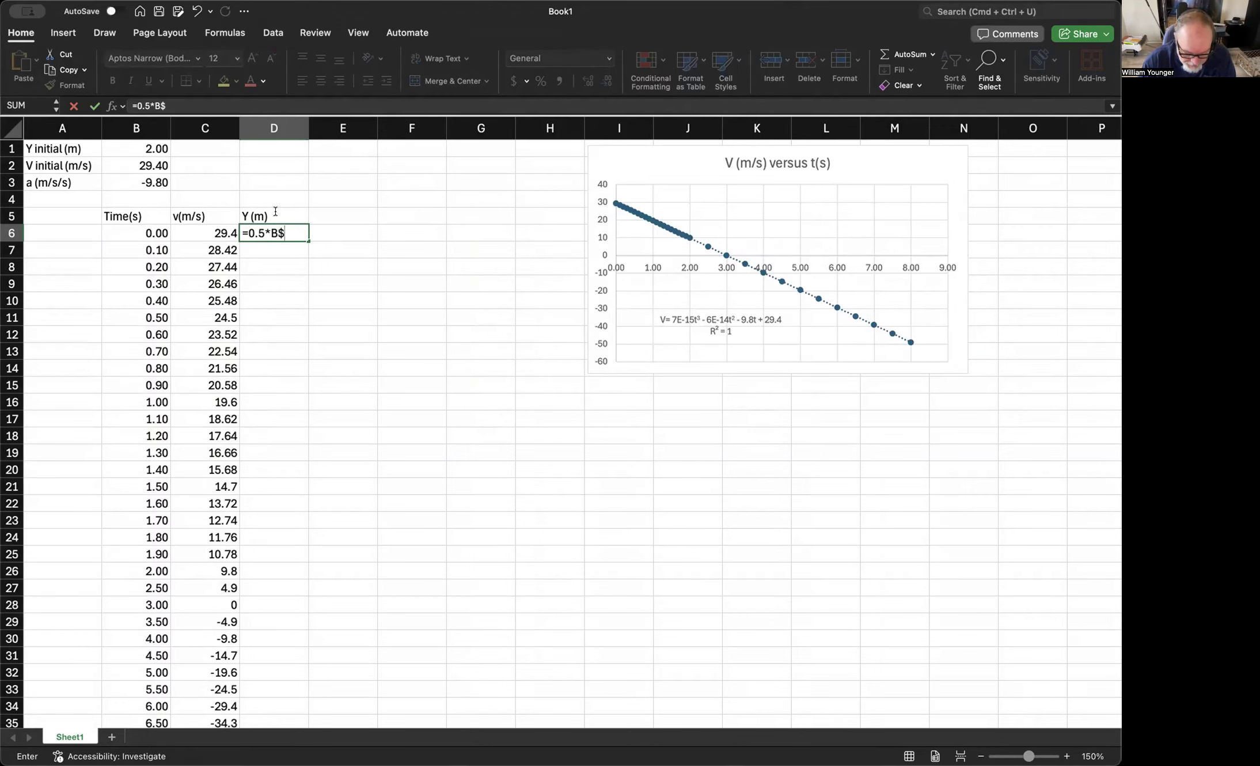
type("3")
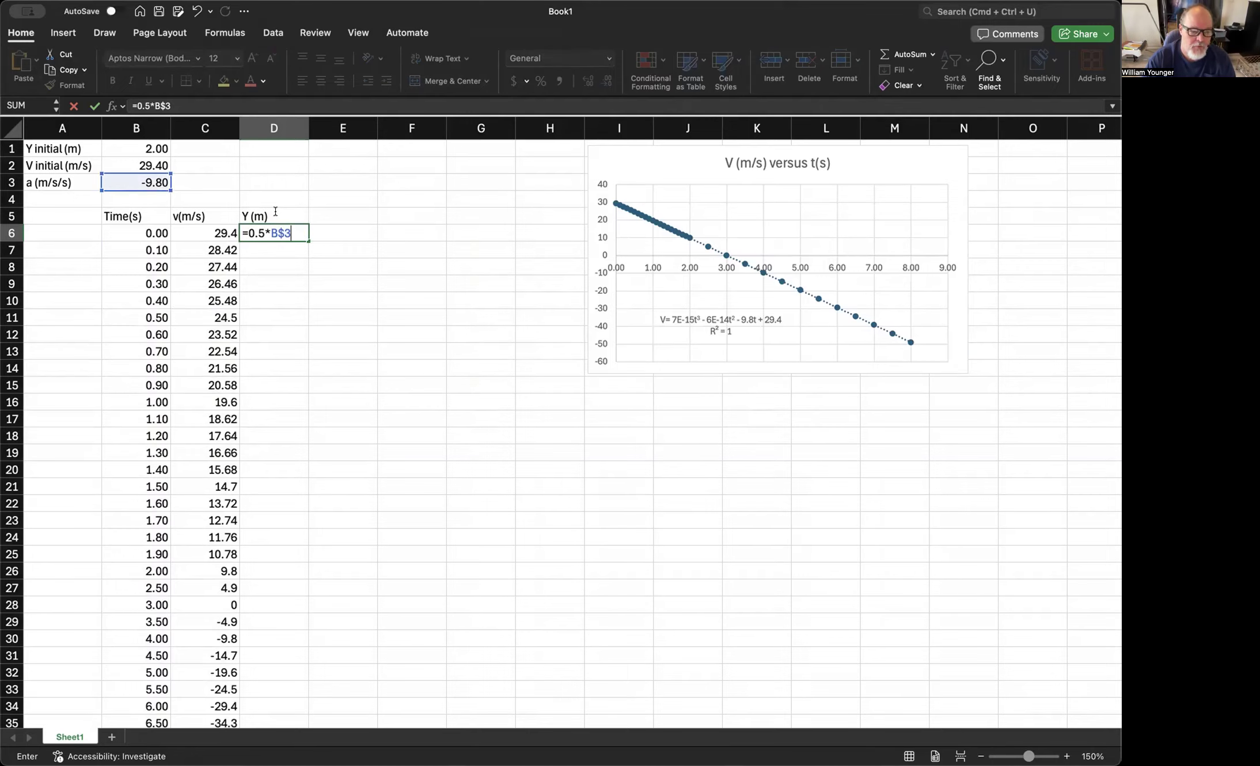
type("*")
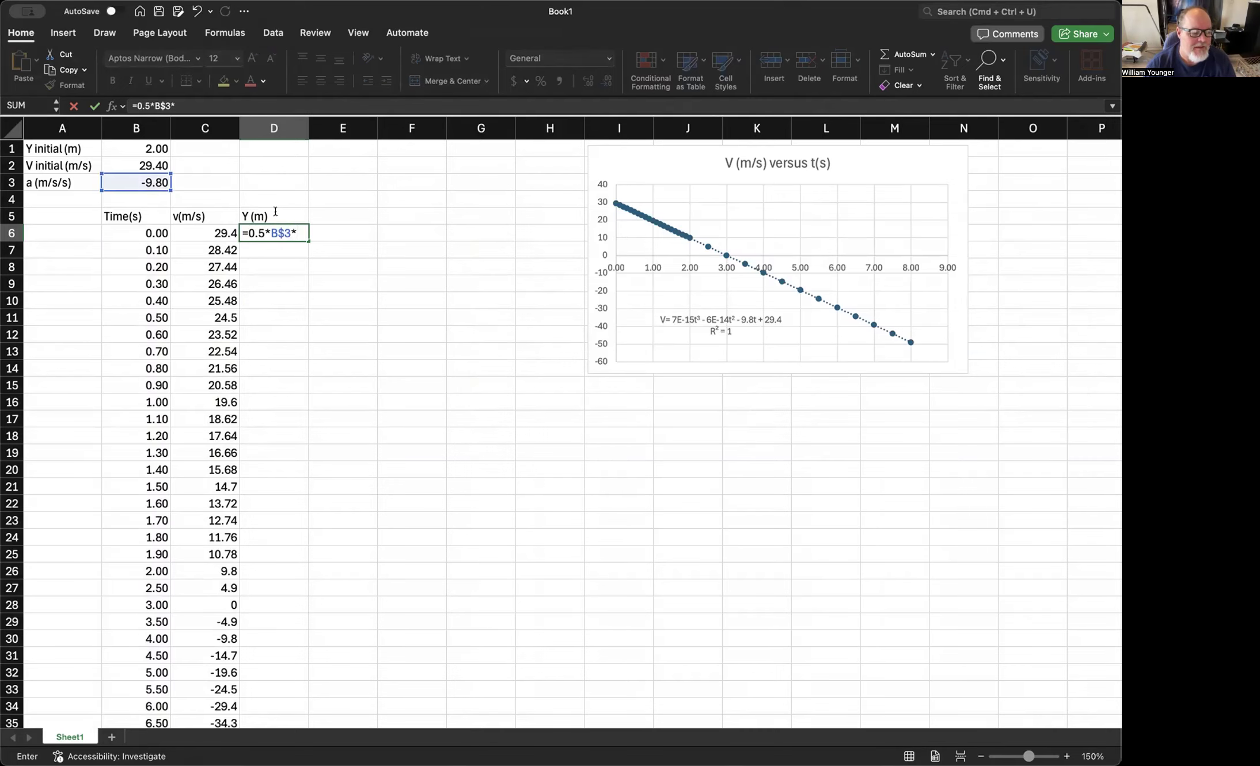
left_click(139, 230)
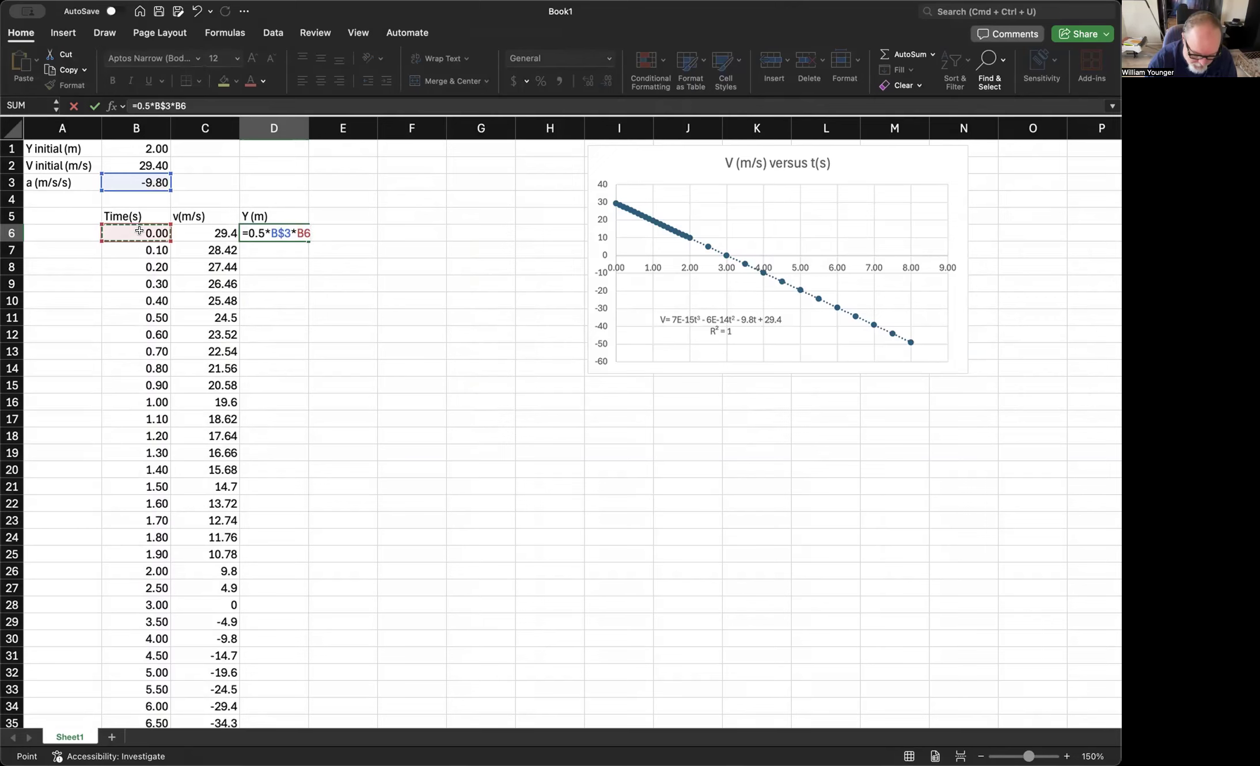
type("^")
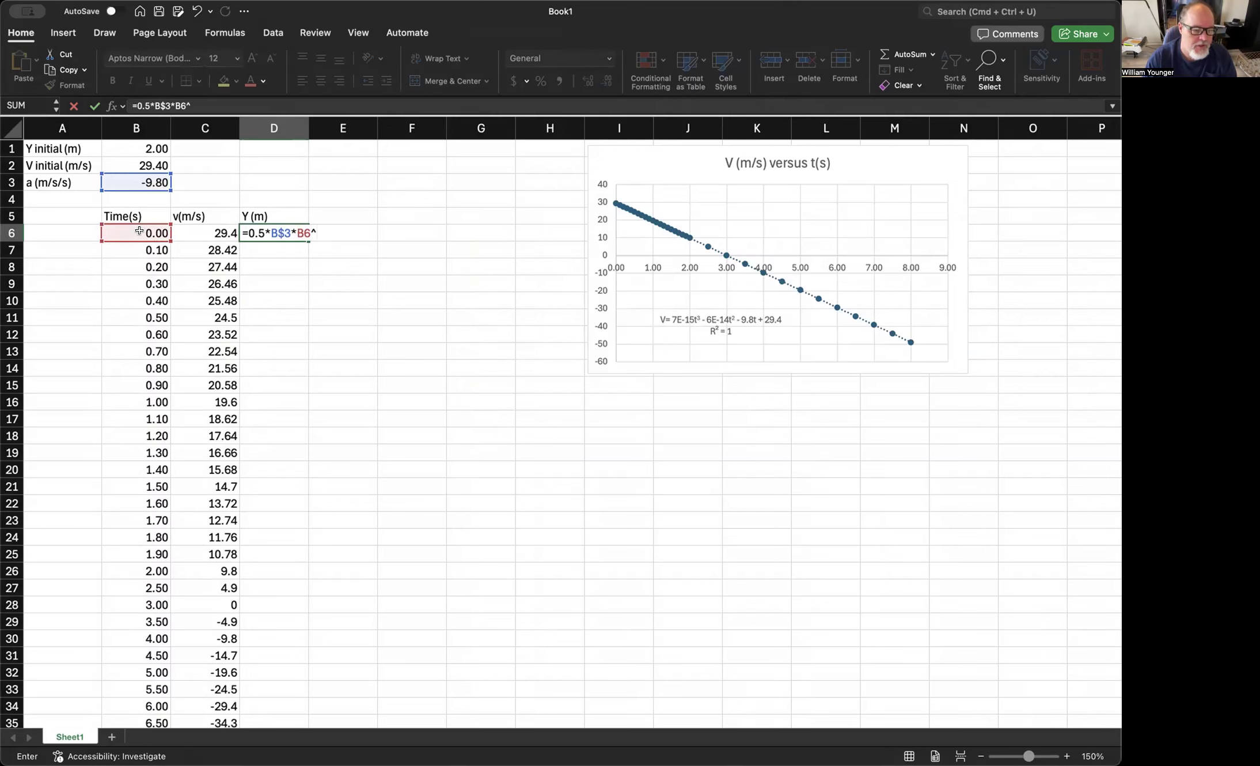
type("2+")
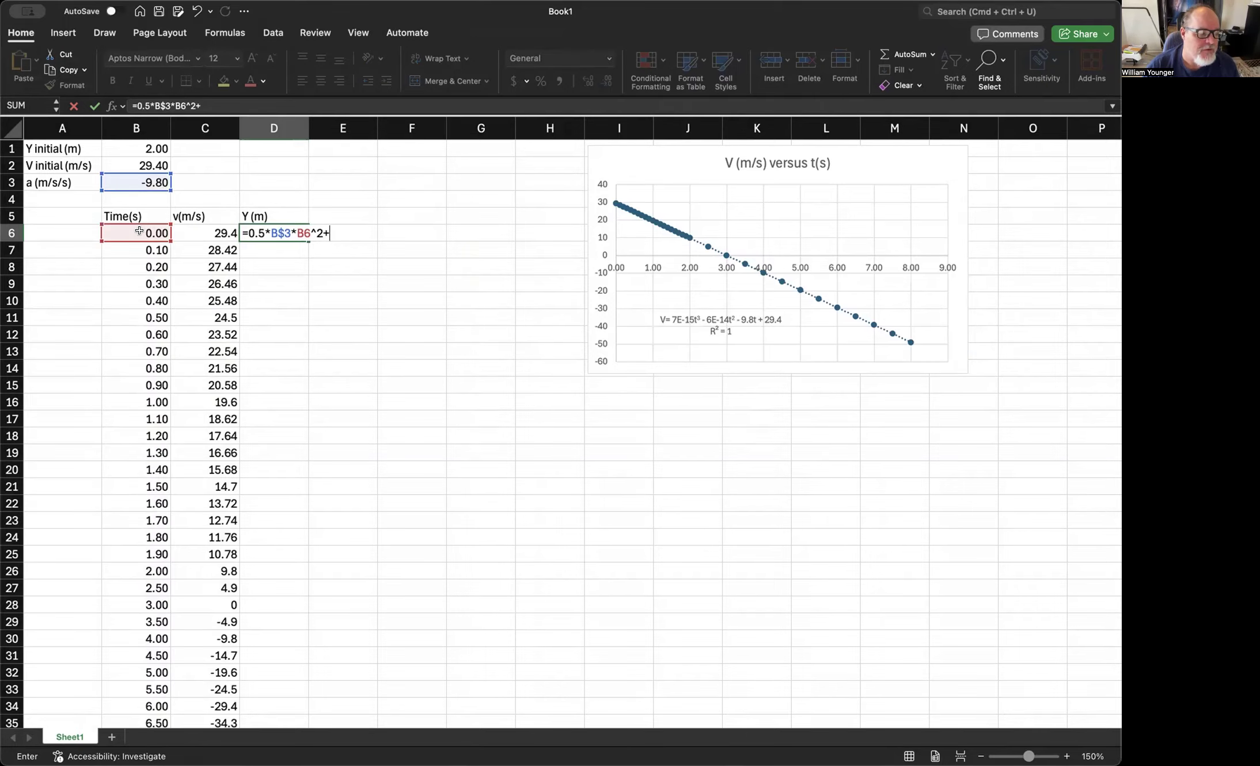
type("B$2*")
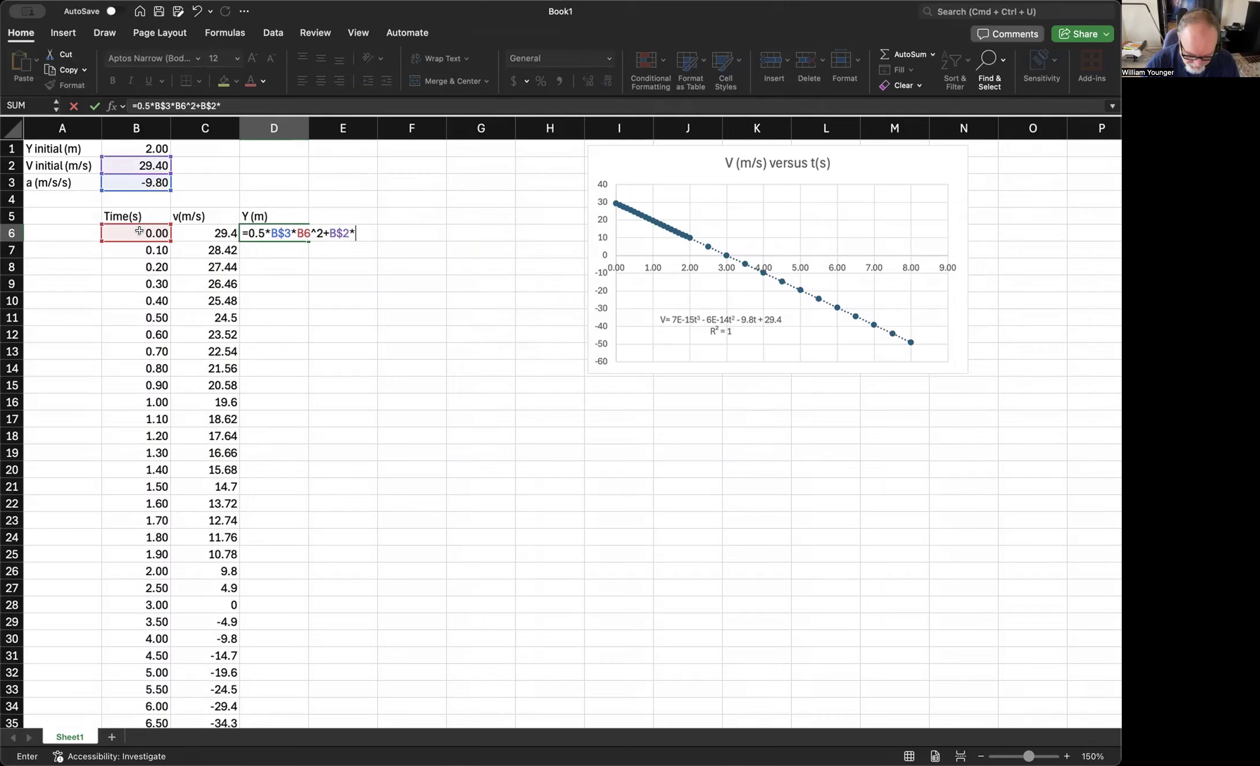
type("6")
key("BackSpace")
type("6+")
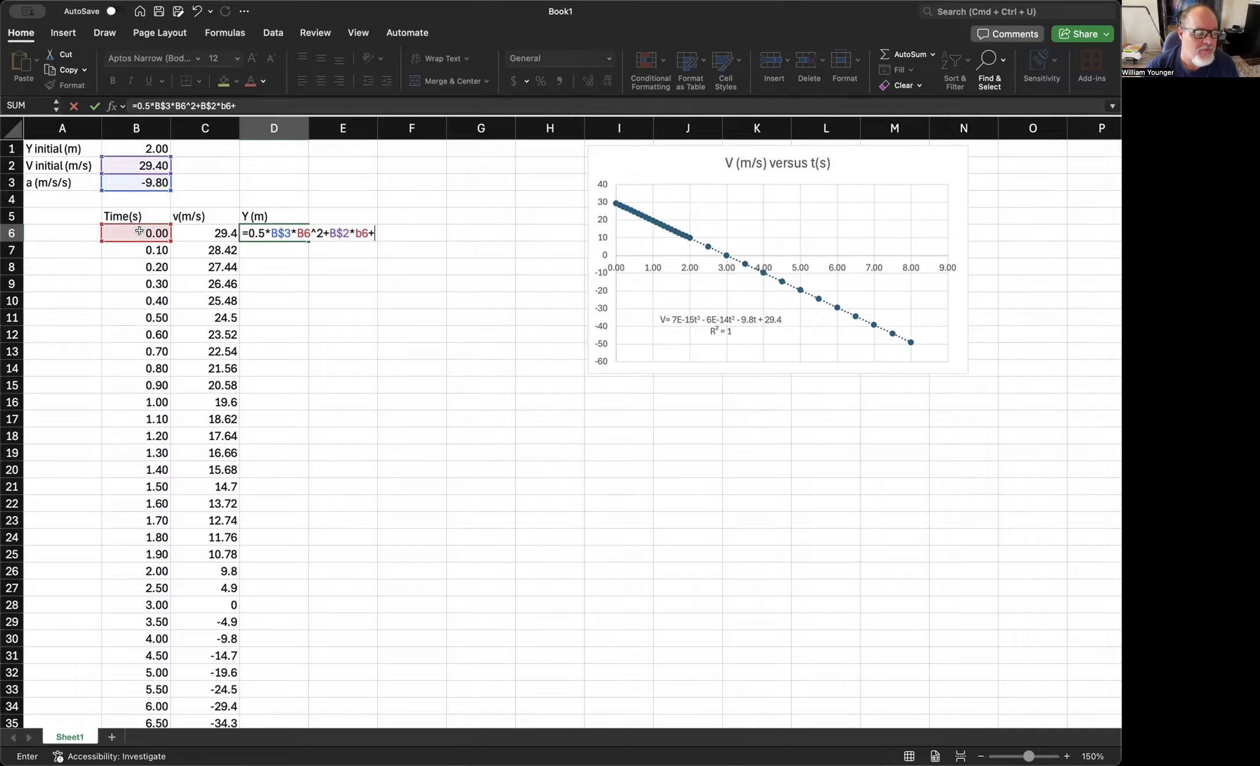
type("b1")
key("Return")
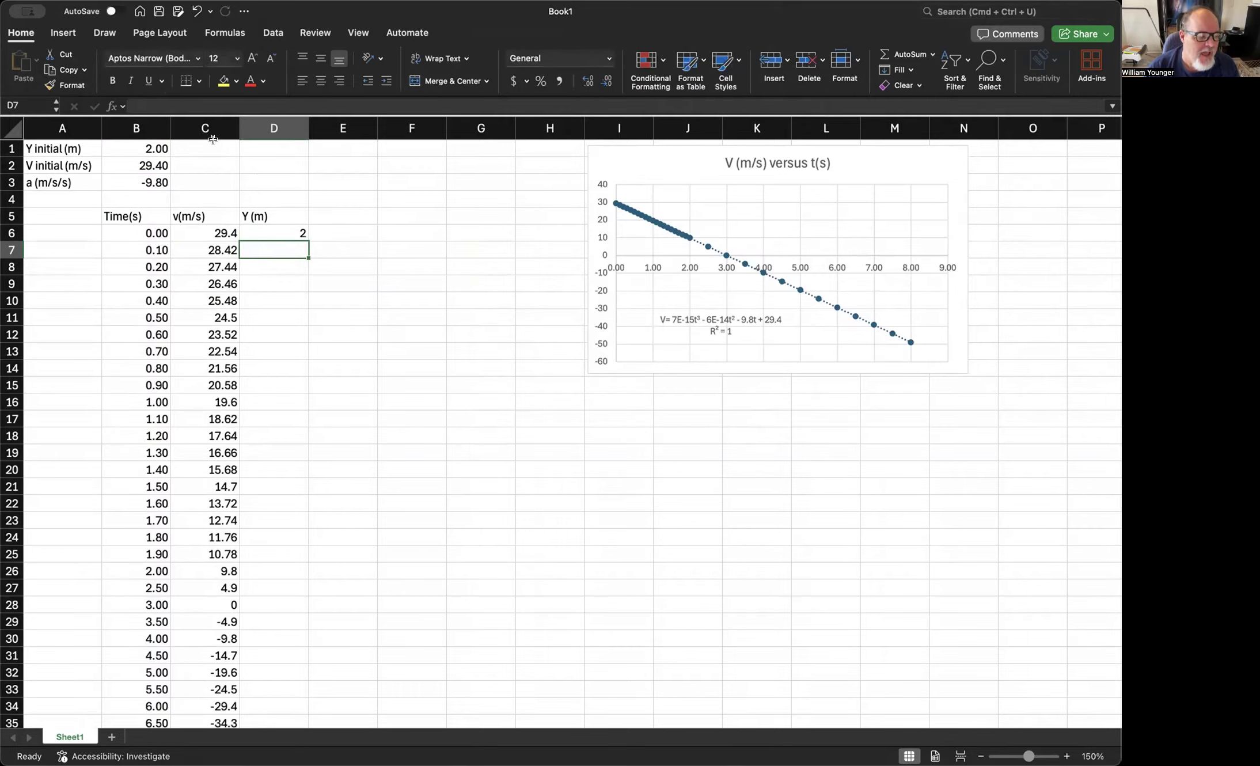
Step: Format columns C and D as Number with two decimal places
left_click_drag(185, 118, 274, 117)
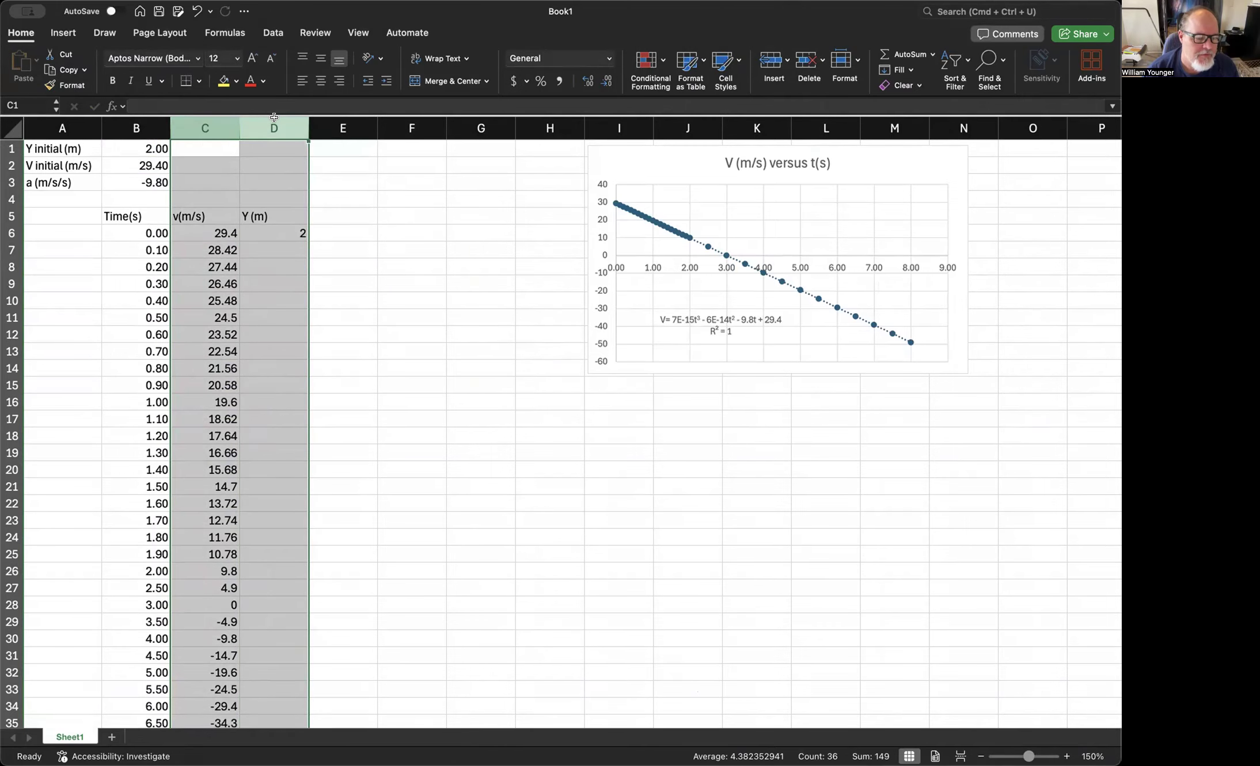
right_click(278, 122)
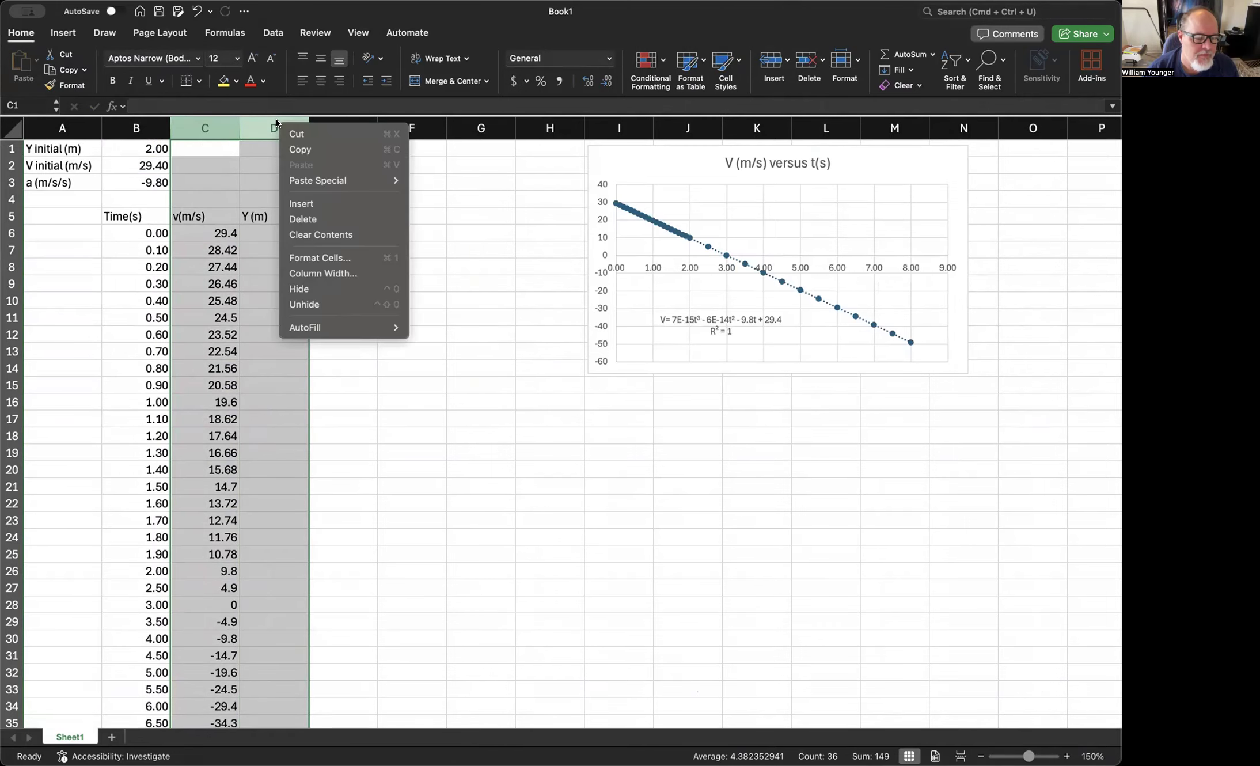
left_click(327, 256)
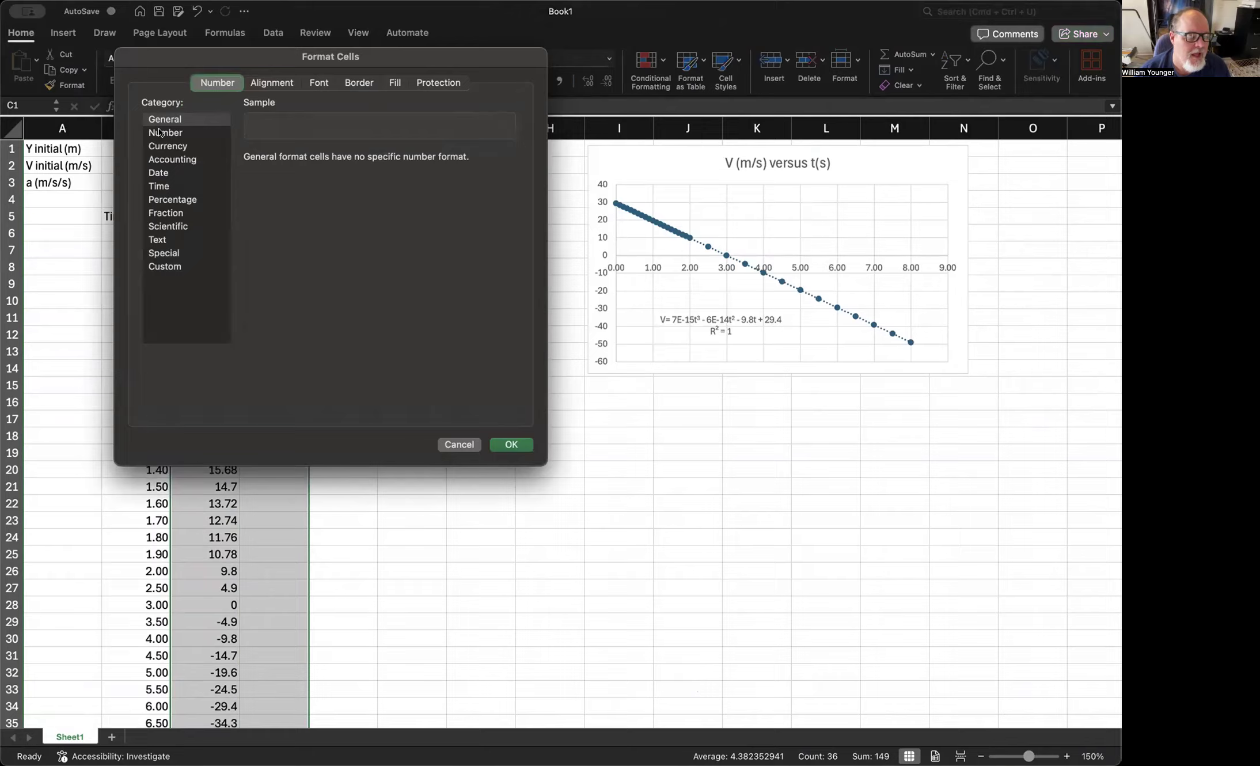
left_click(161, 133)
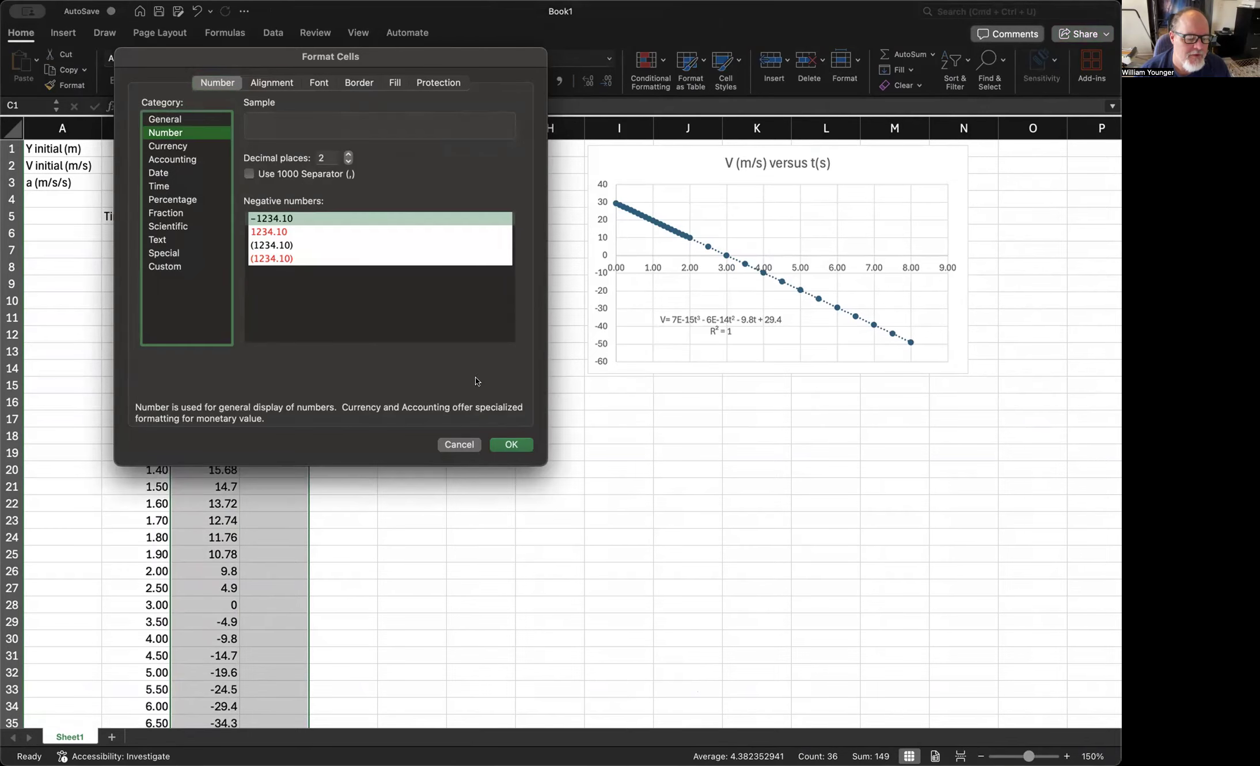
left_click(511, 445)
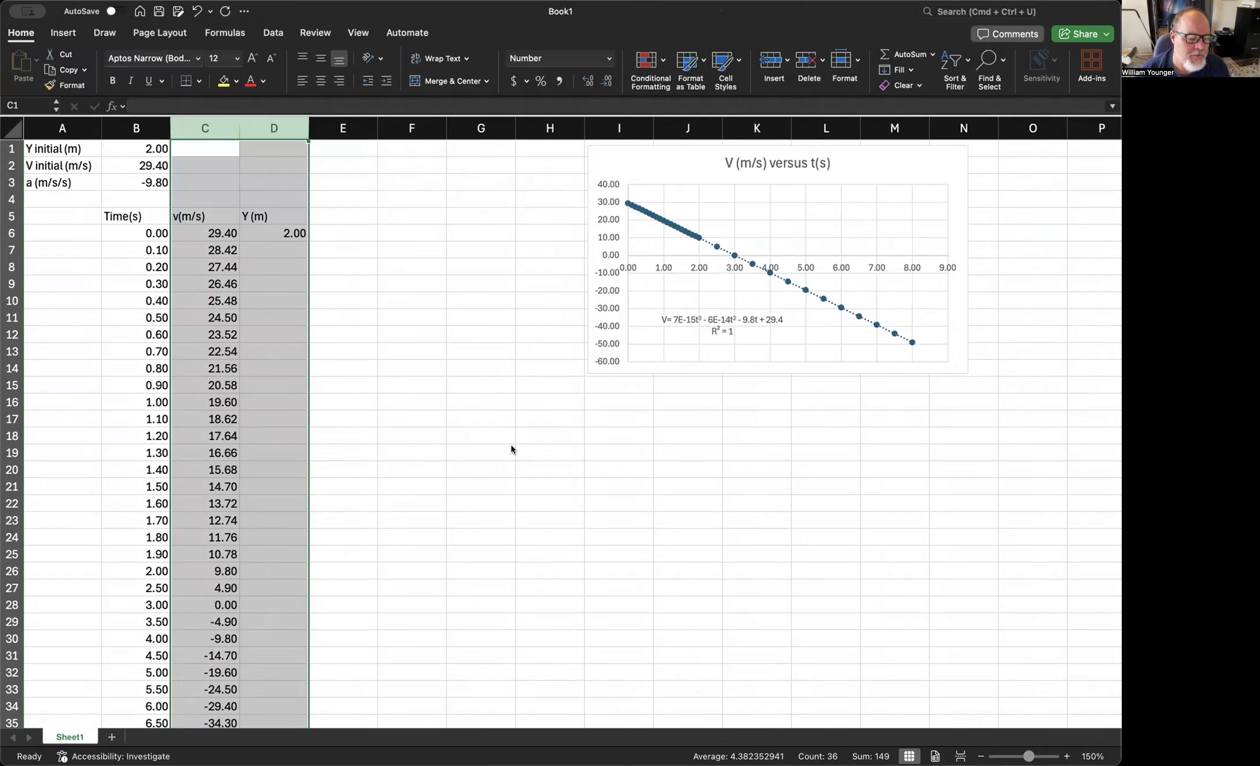
left_click(425, 403)
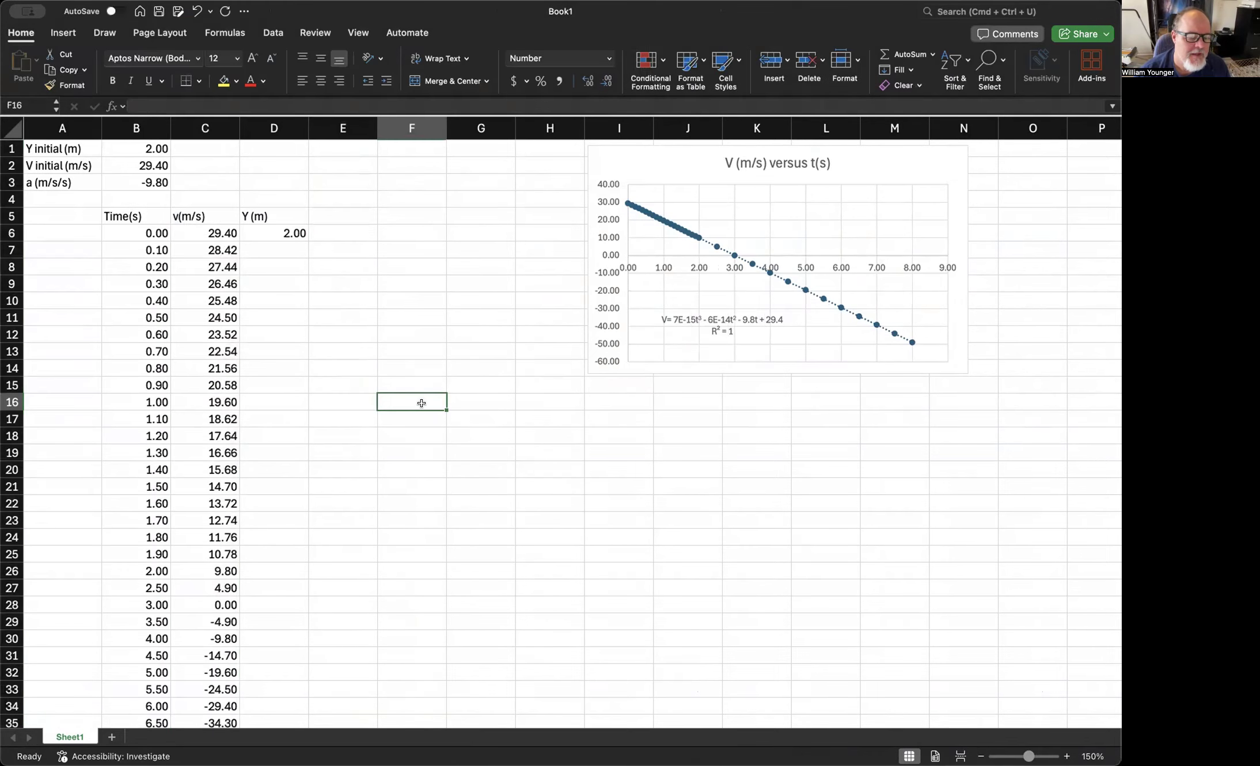
Step: Fill the position formula from D6 down through D38 and inspect the formula in D10
left_click(280, 233)
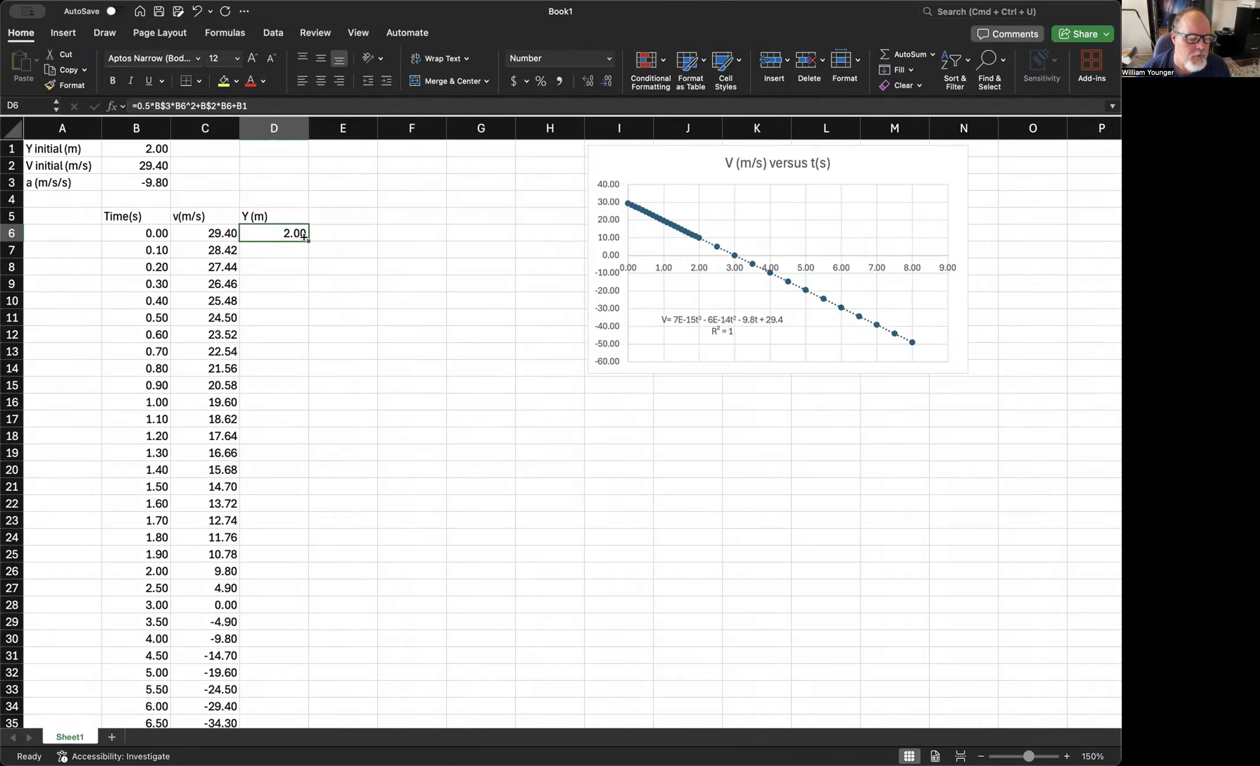
left_click_drag(306, 237, 298, 596)
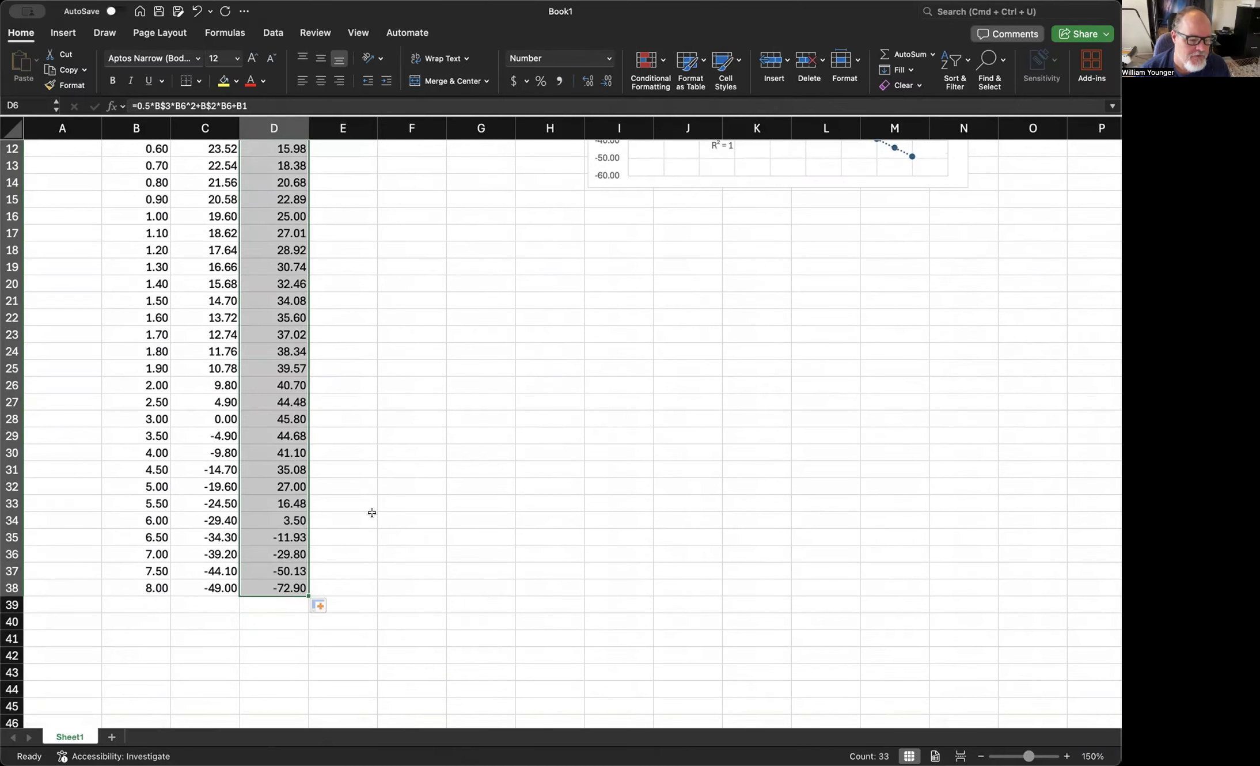
scroll(372, 513, "up", 6)
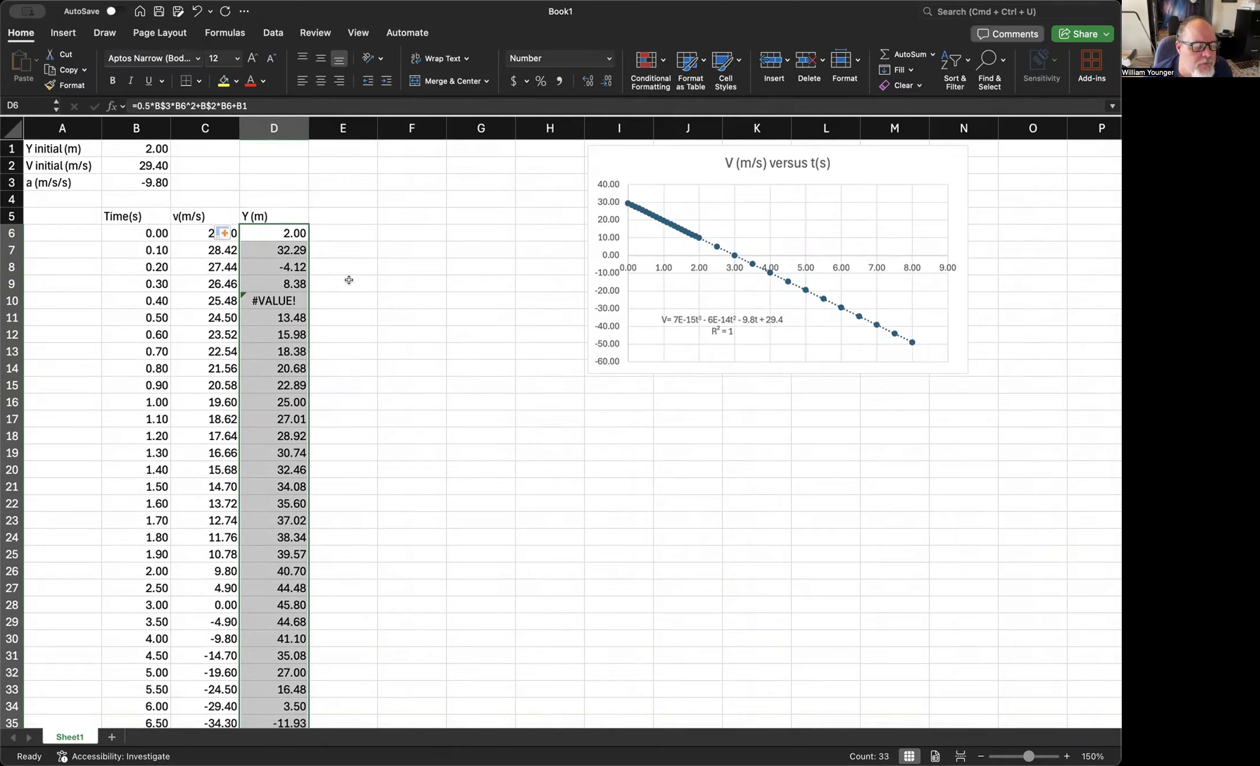
left_click(272, 296)
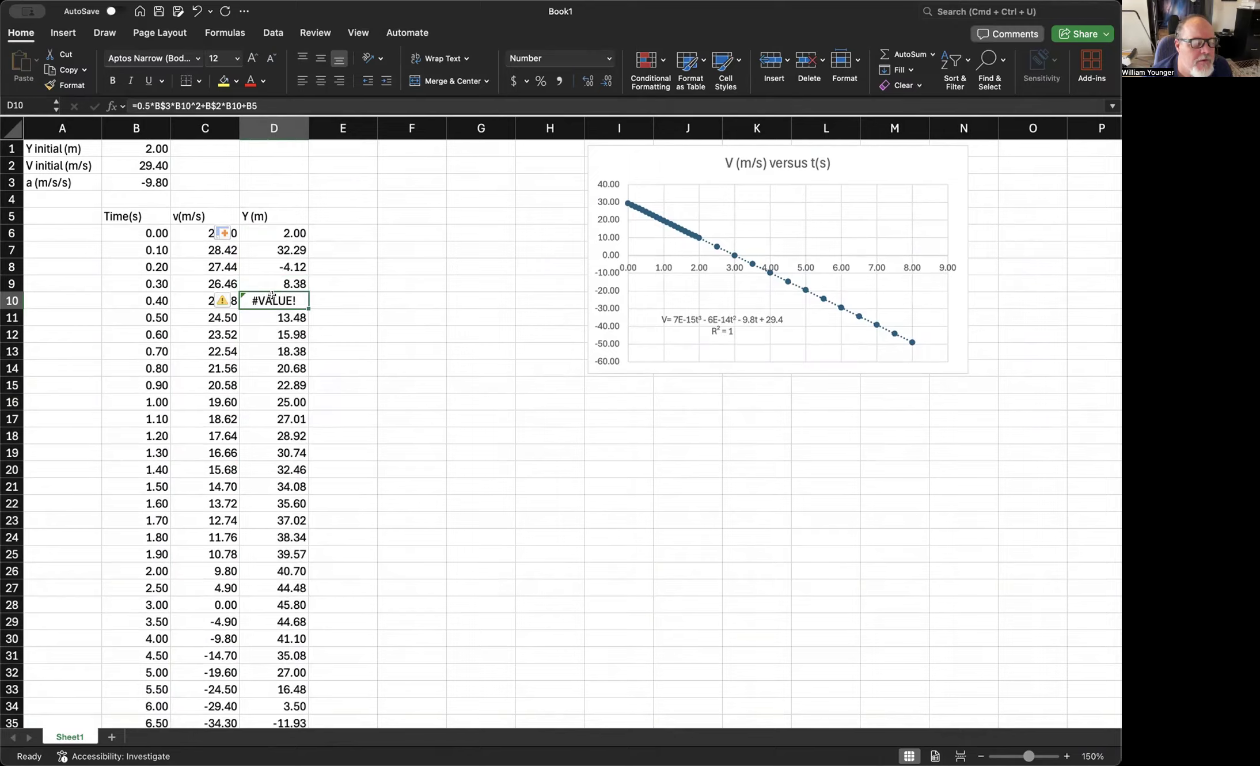
Step: Change the last reference in D6's position formula to B$1, making it =0.5*B$3*B6^2+B$2*B6+B$1
left_click(283, 233)
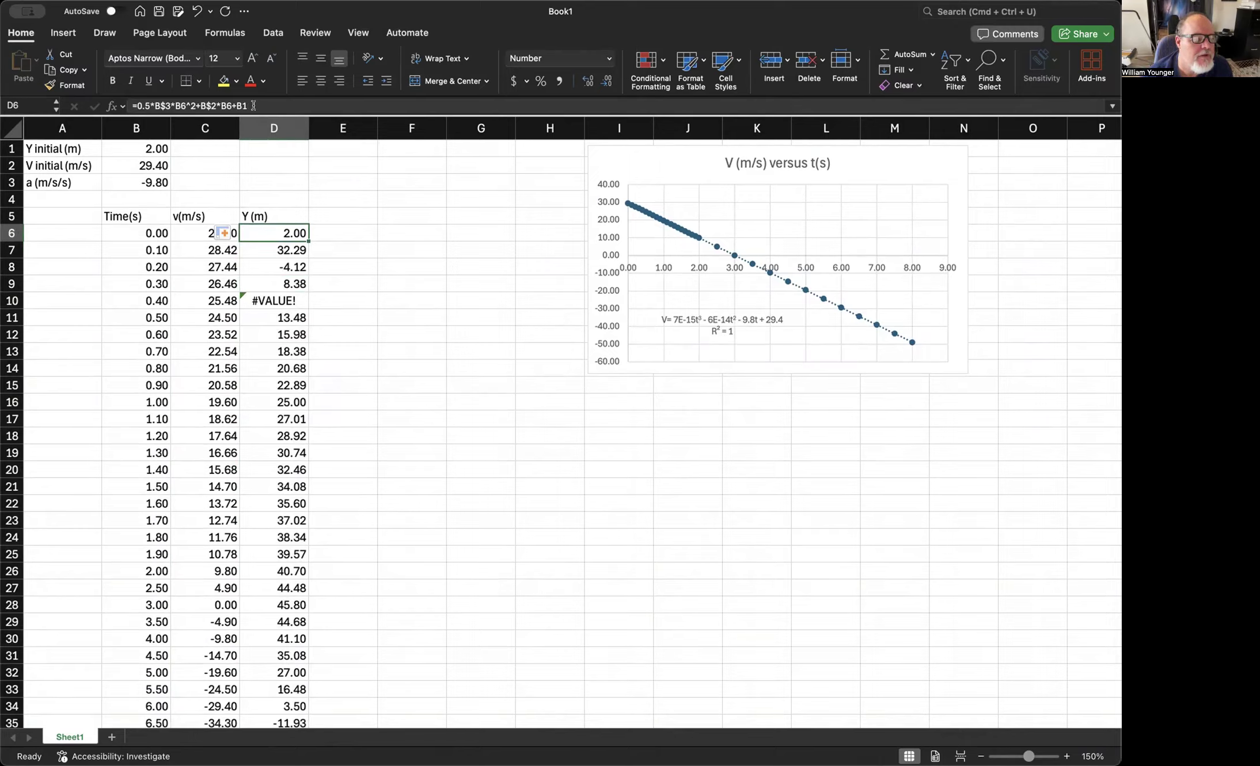
left_click(162, 103)
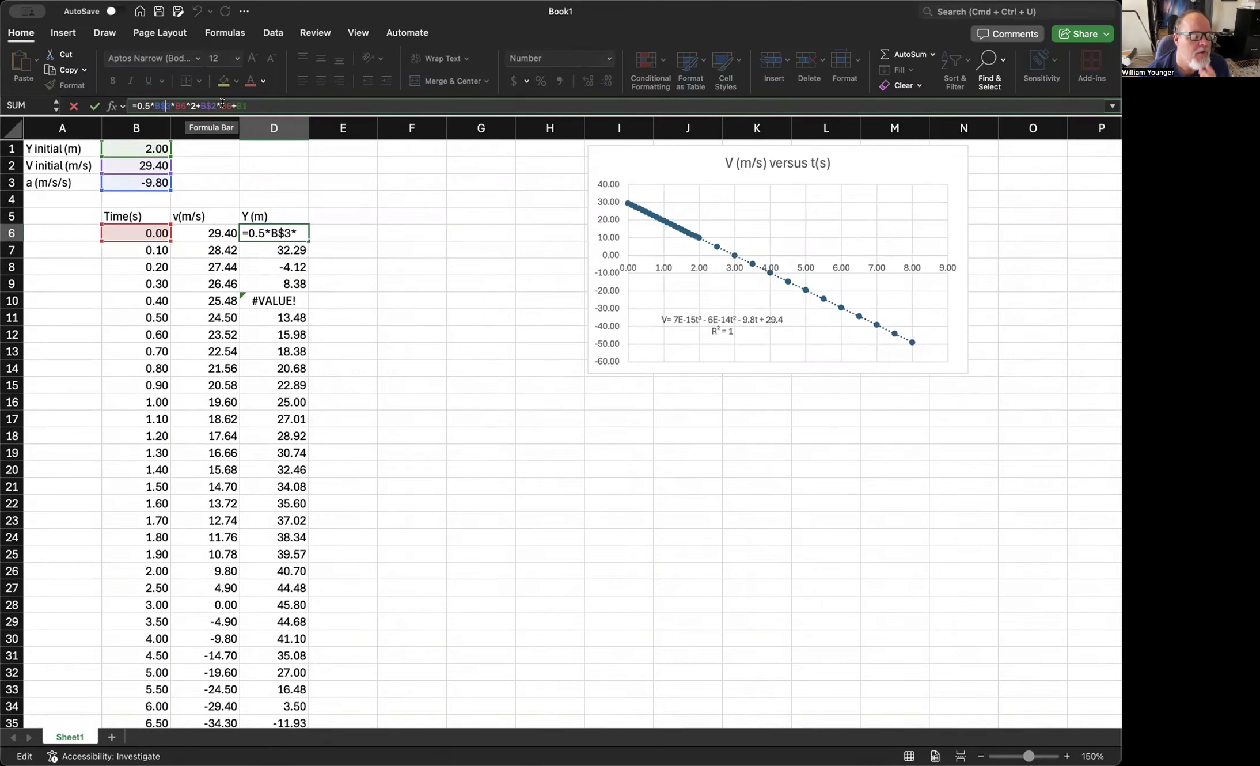
left_click(261, 102)
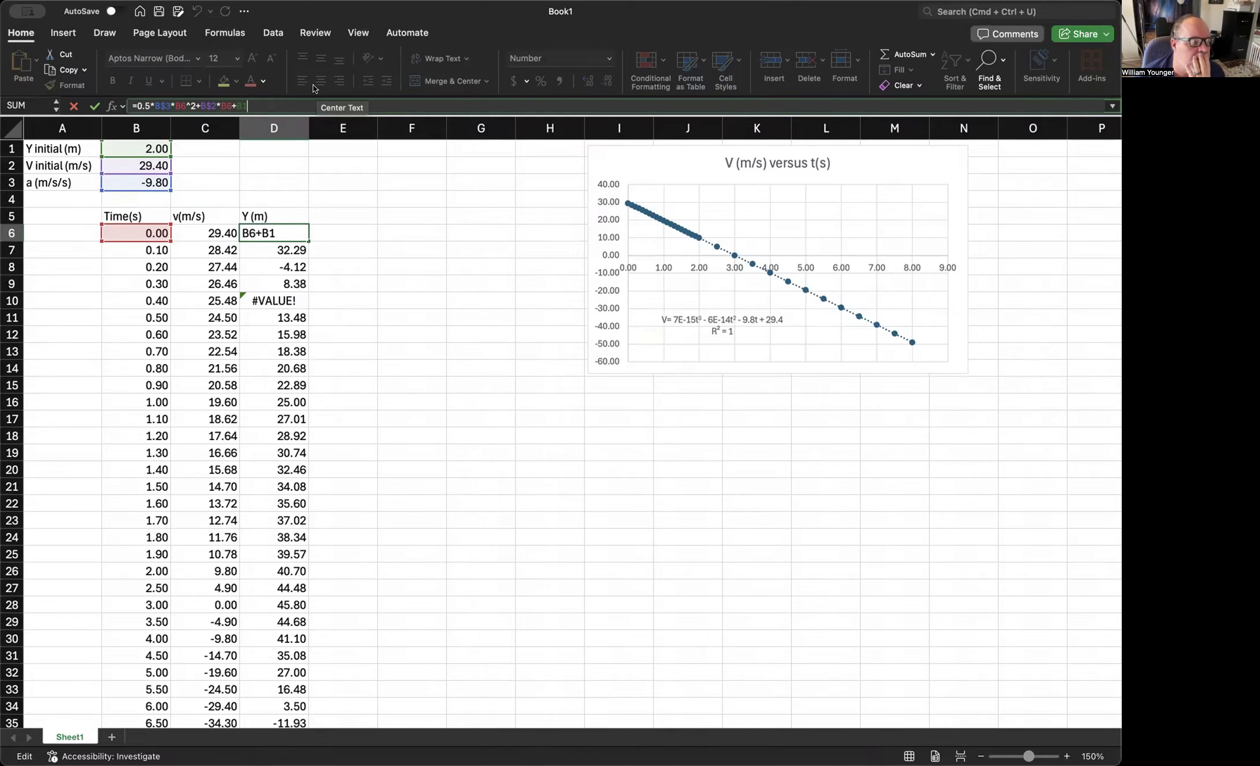
left_click(268, 231)
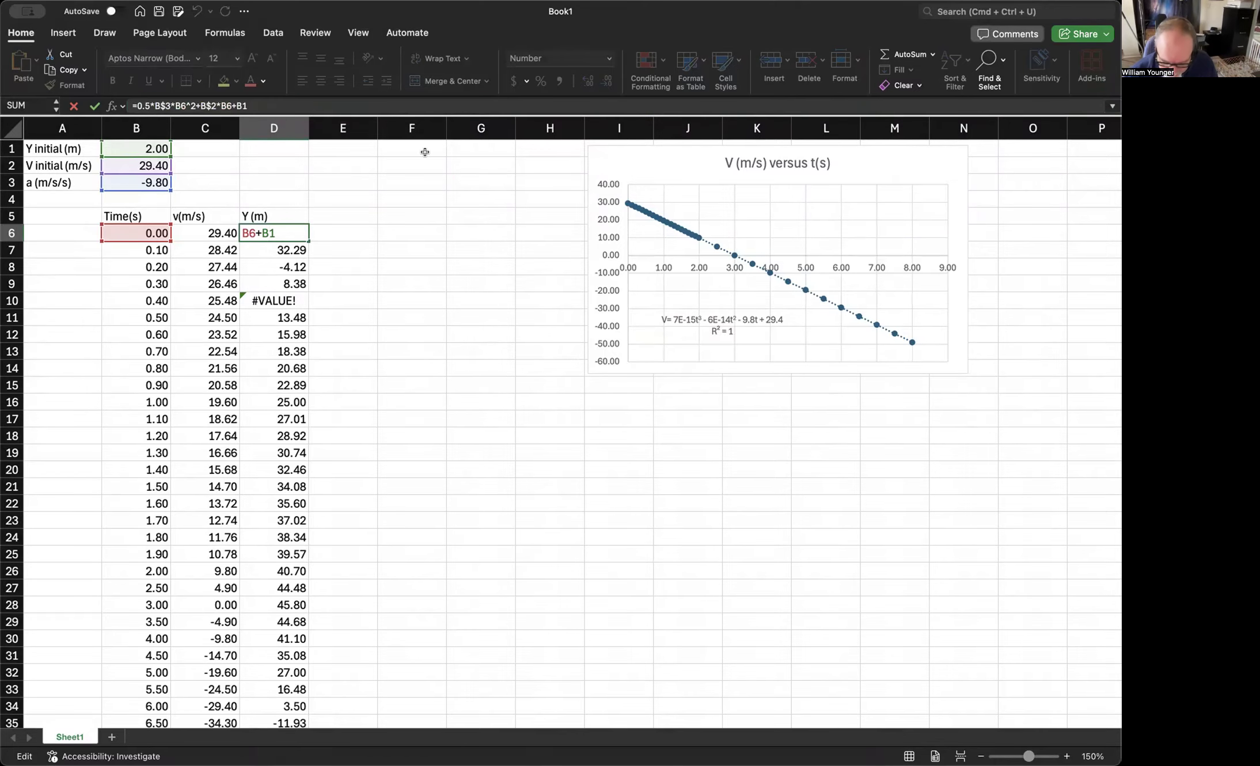
type("3")
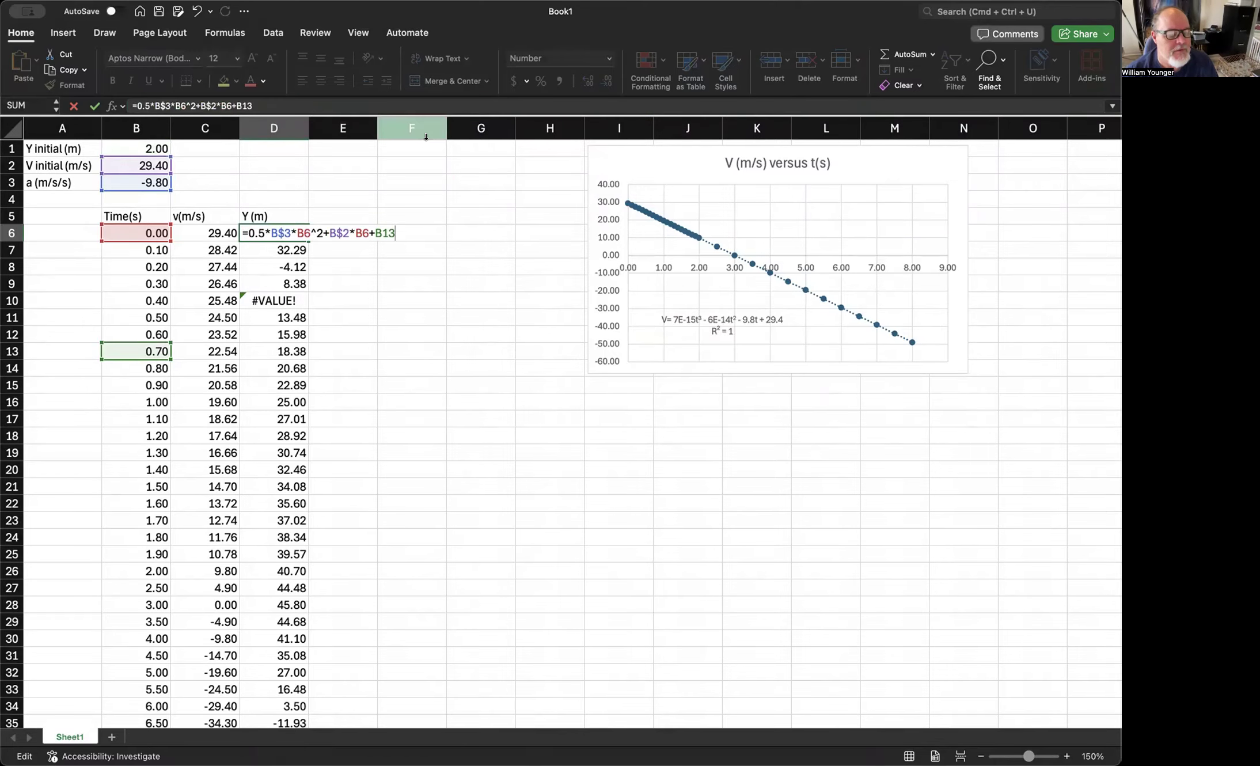
key("BackSpace")
key("BackSpace")
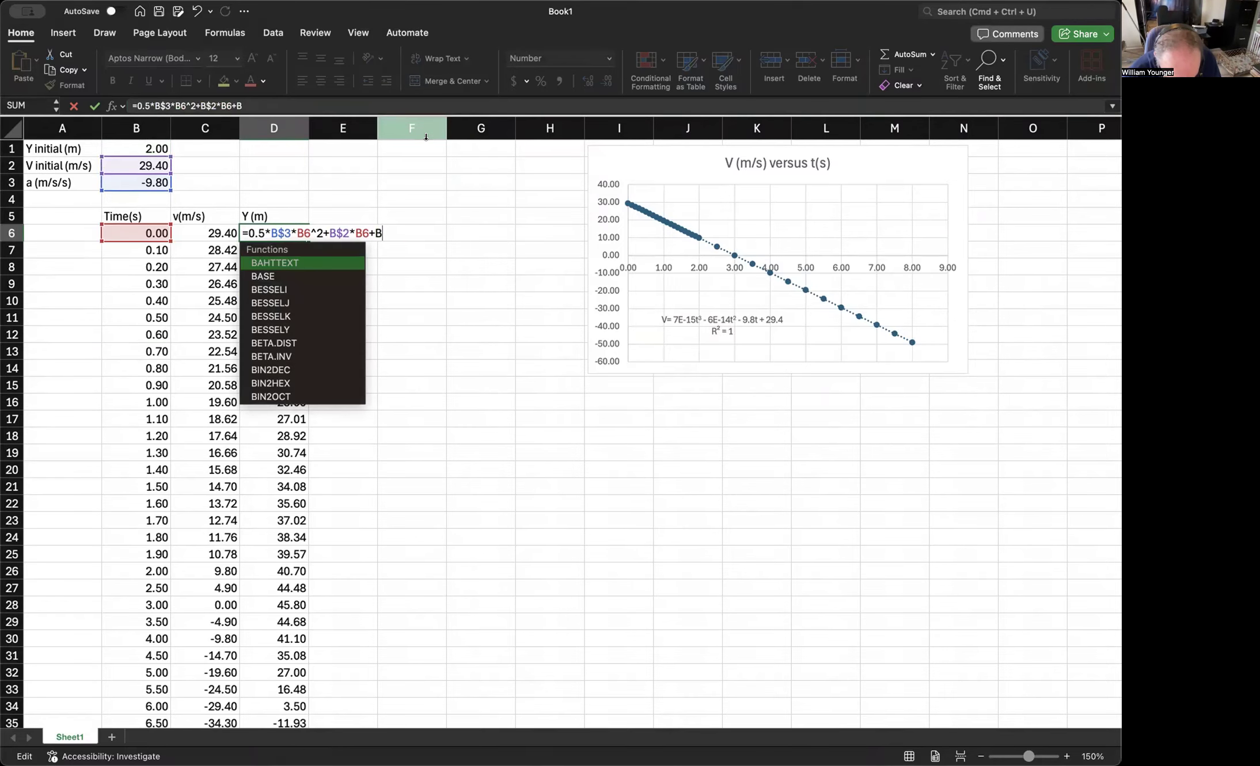
type("$1")
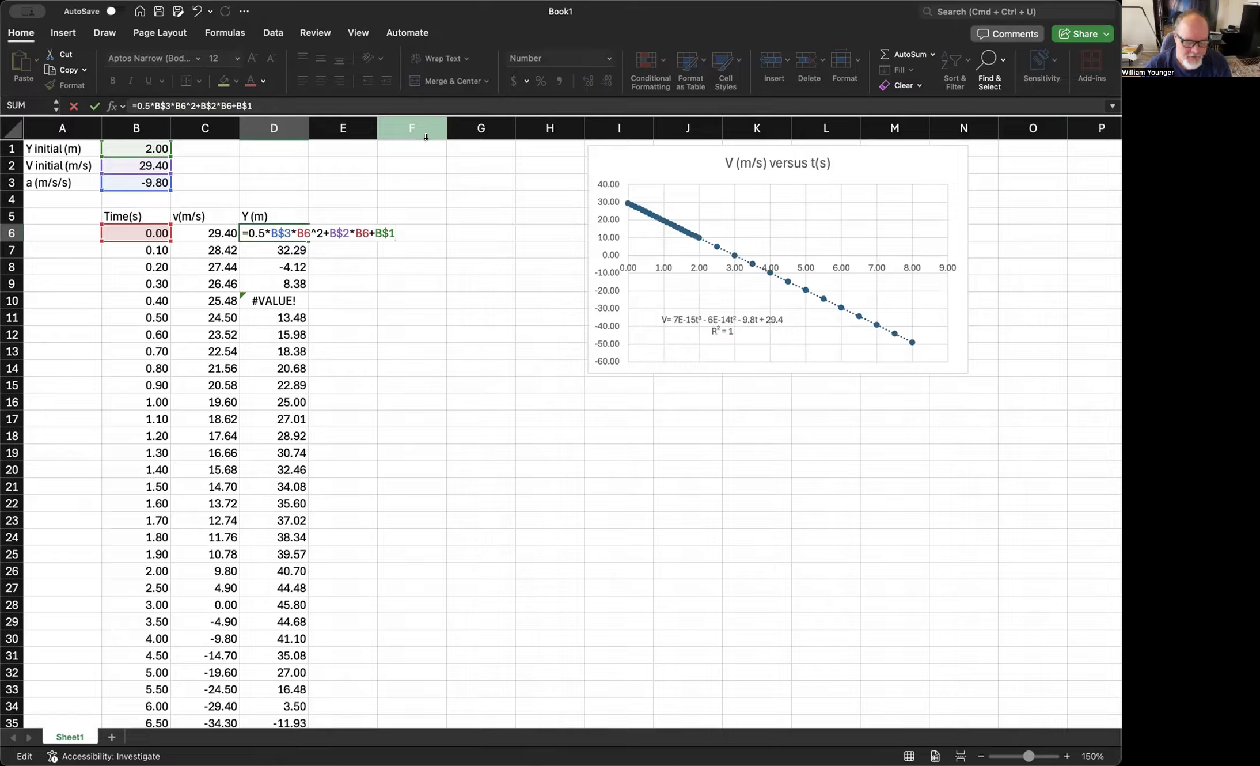
key("Return")
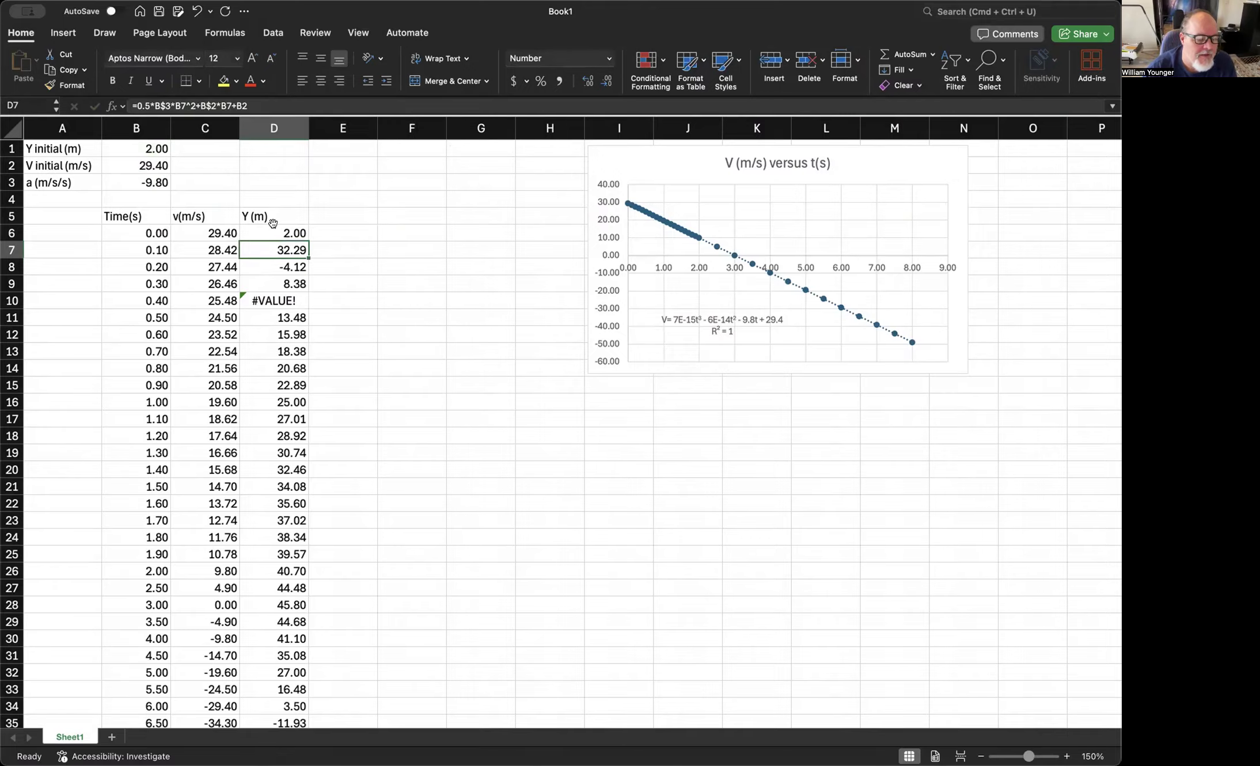
Step: Fill the corrected position formula from D6 down through D38 and check the column to its last row
left_click(274, 234)
left_click_drag(306, 235, 307, 688)
scroll(408, 473, "up", 3)
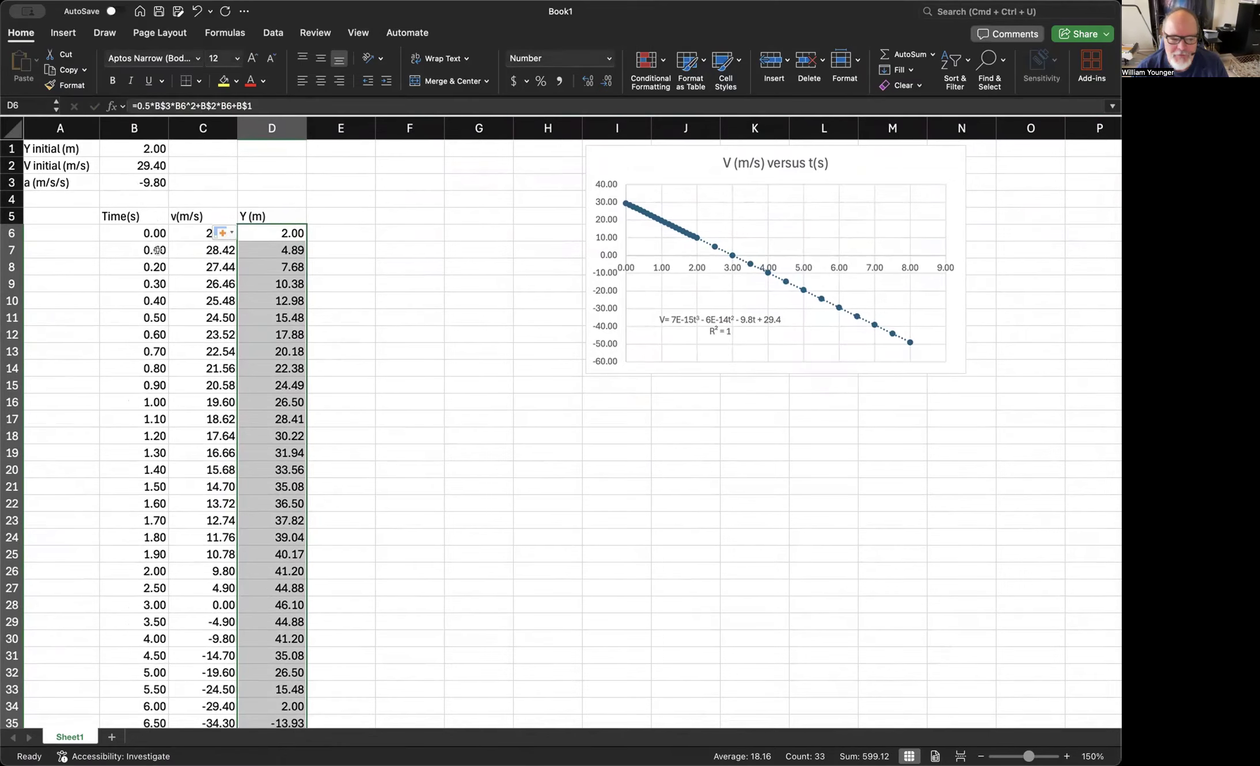
scroll(217, 433, "down", 4)
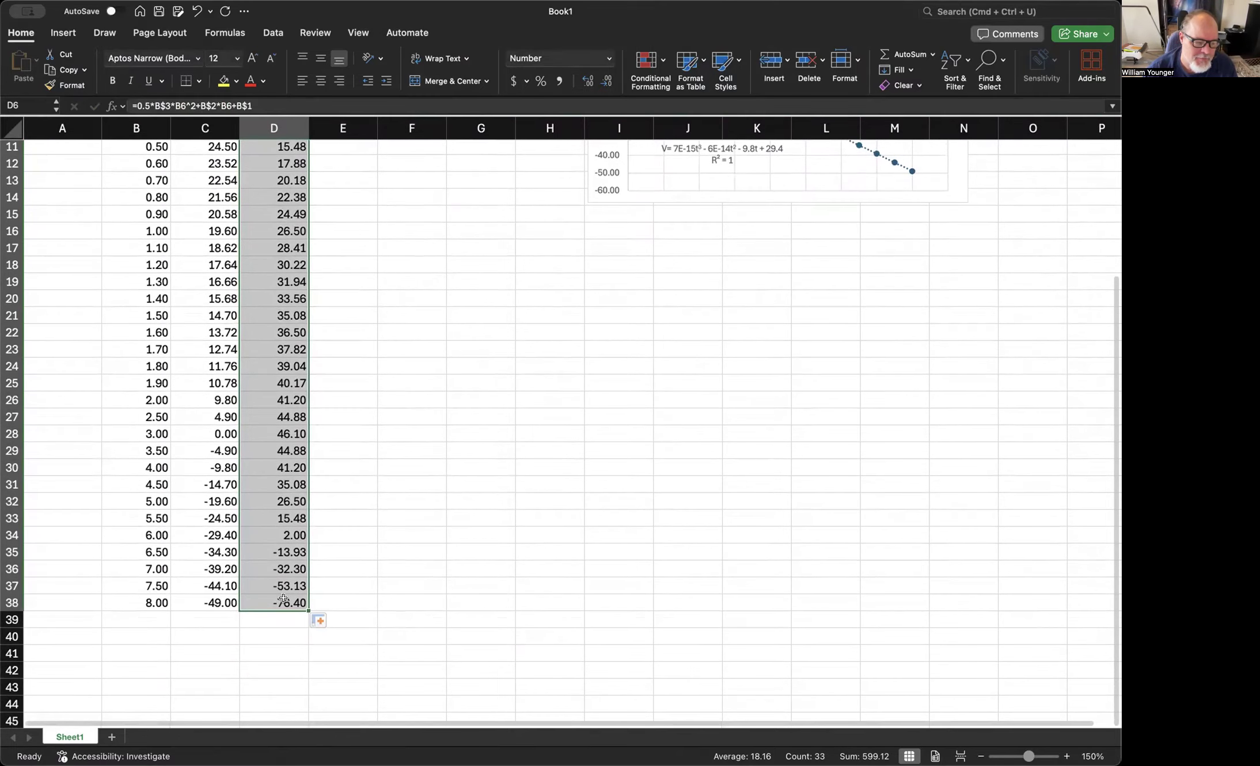
scroll(317, 348, "up", 4)
scroll(318, 348, "up", 1)
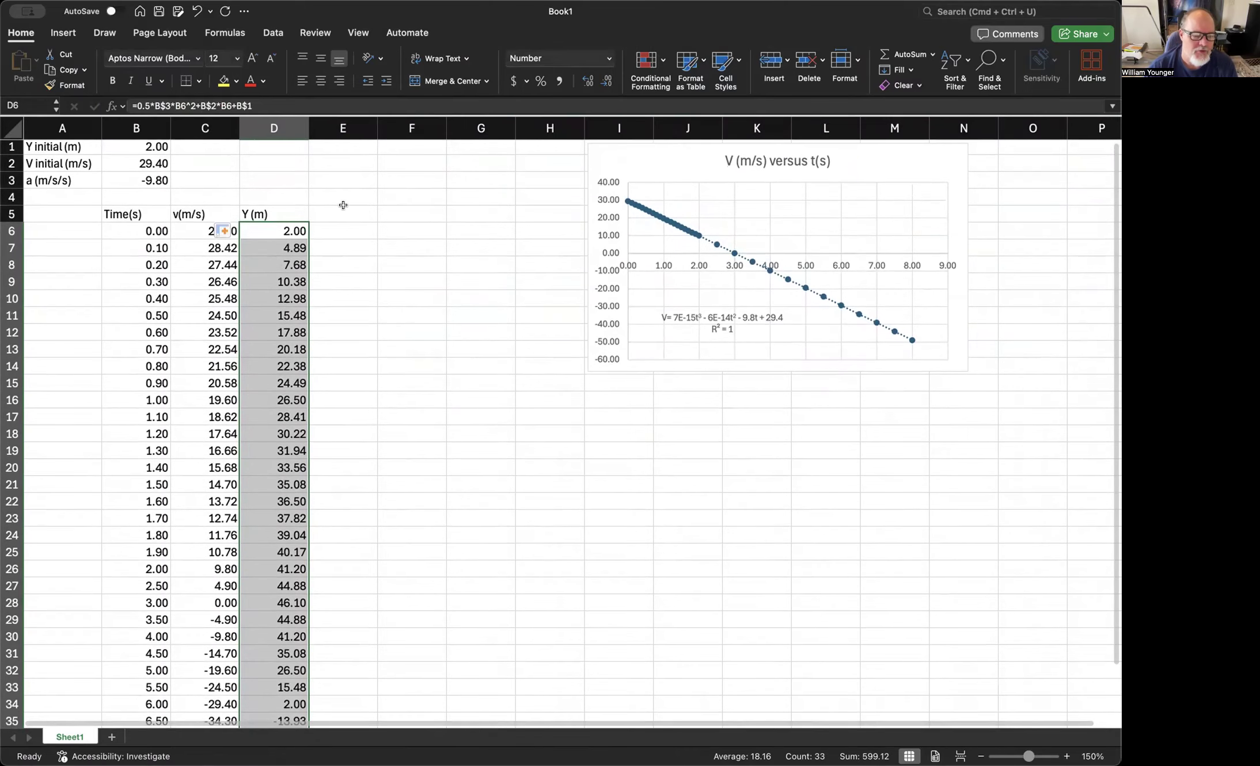
left_click(353, 296)
left_click_drag(130, 230, 142, 586)
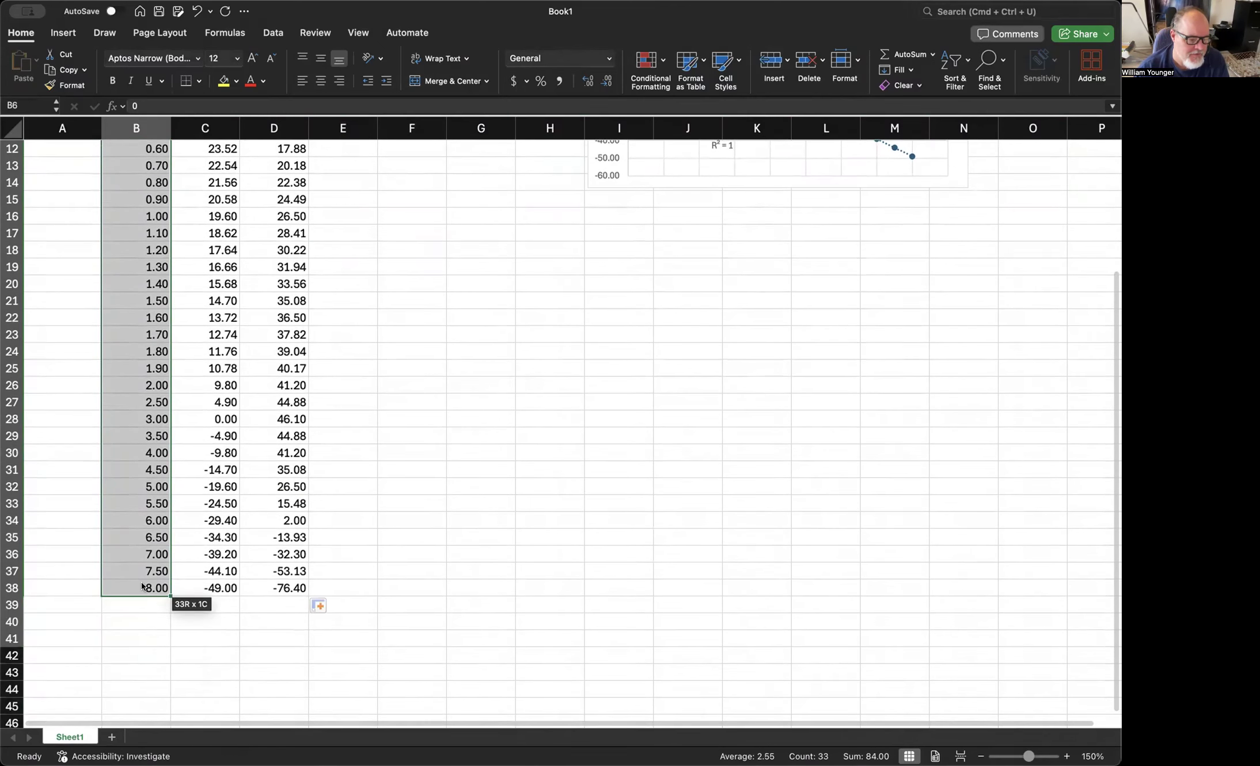
scroll(282, 440, "up", 6)
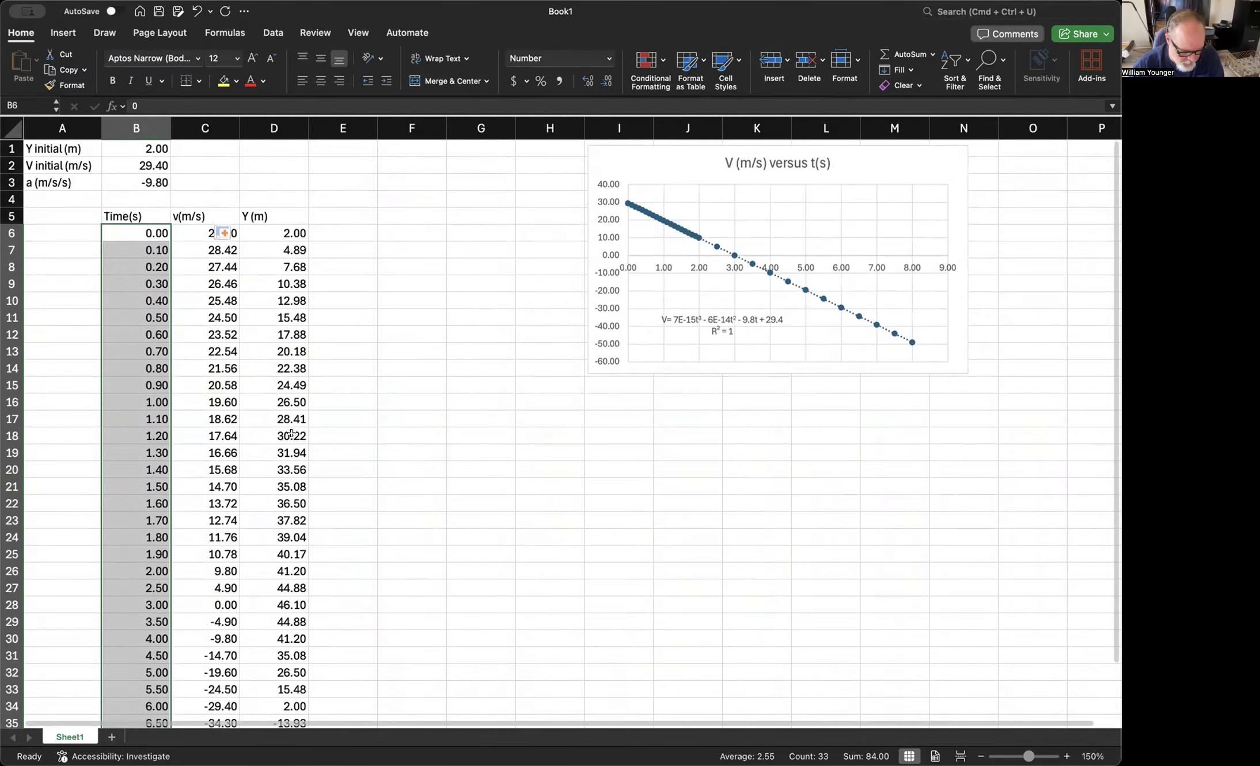
left_click(272, 227, "shift")
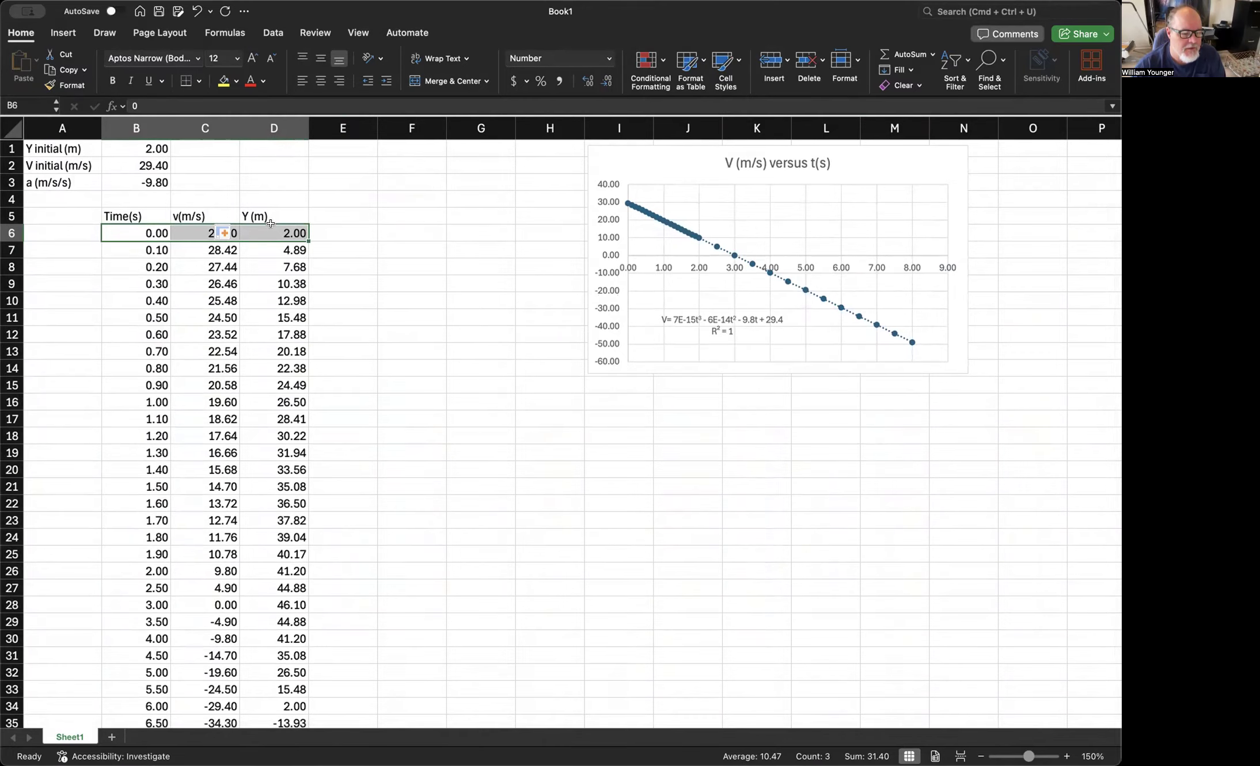
left_click(382, 214)
left_click_drag(147, 233, 121, 686)
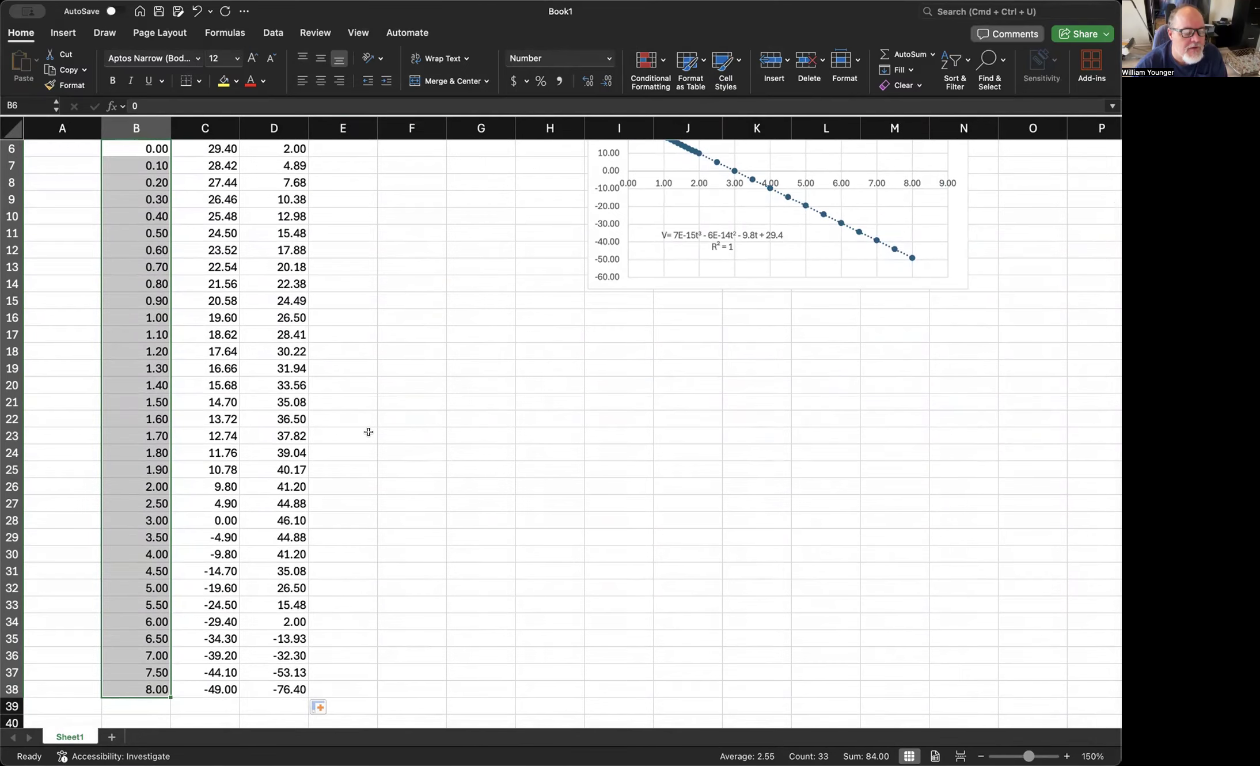
scroll(364, 430, "up", 3)
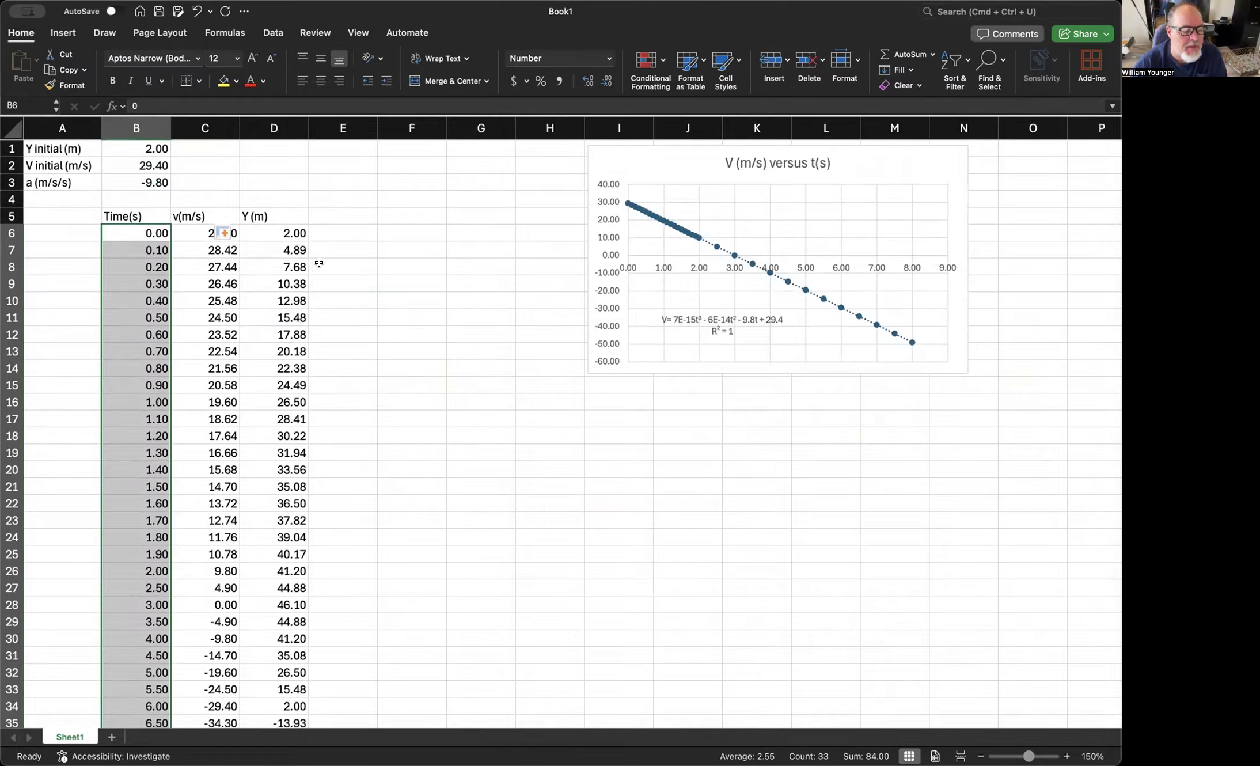
left_click_drag(281, 233, 295, 437)
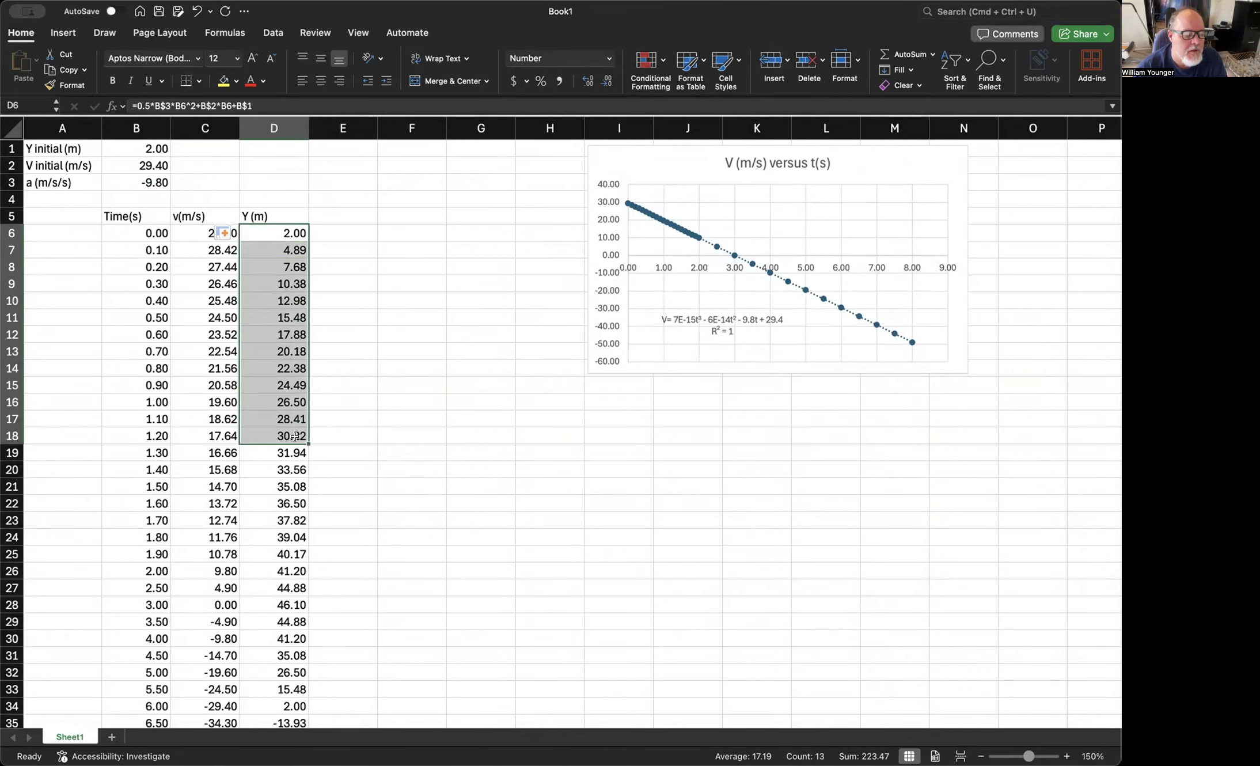
double_click(148, 230)
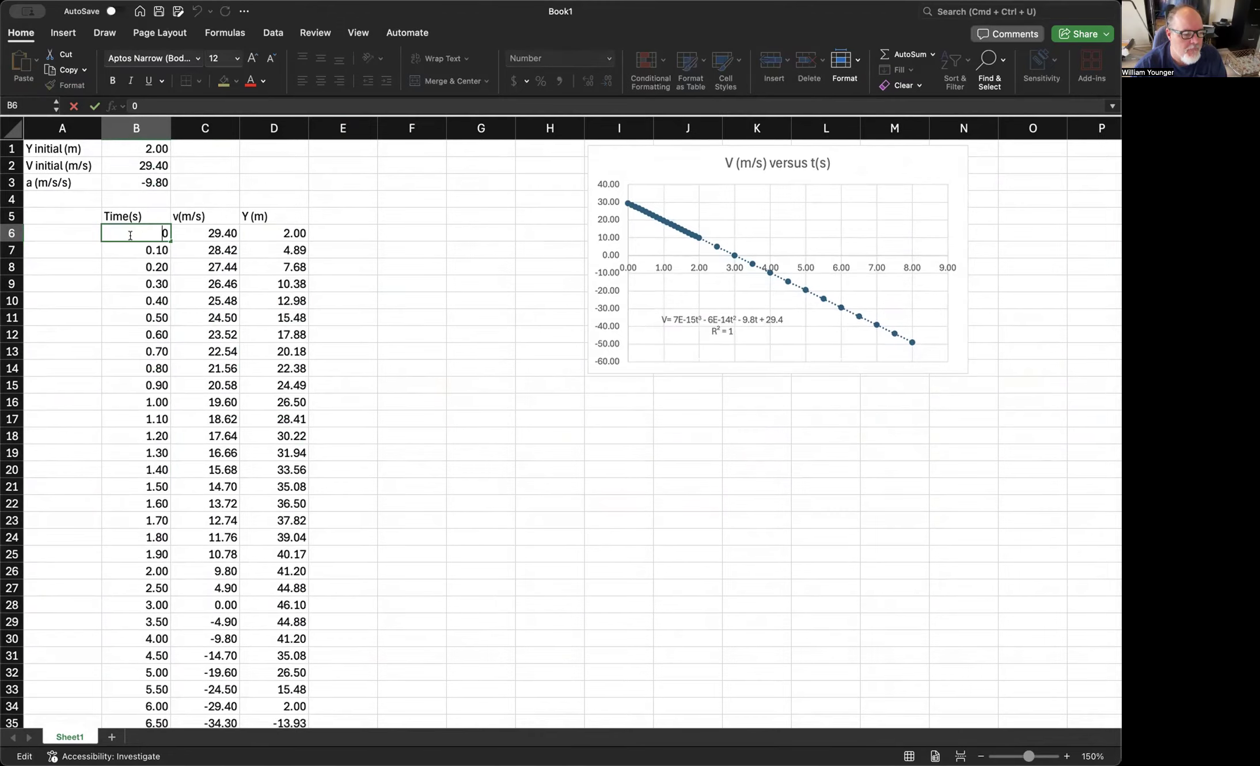
key("Return")
key("Return")
left_click_drag(151, 638, 132, 666)
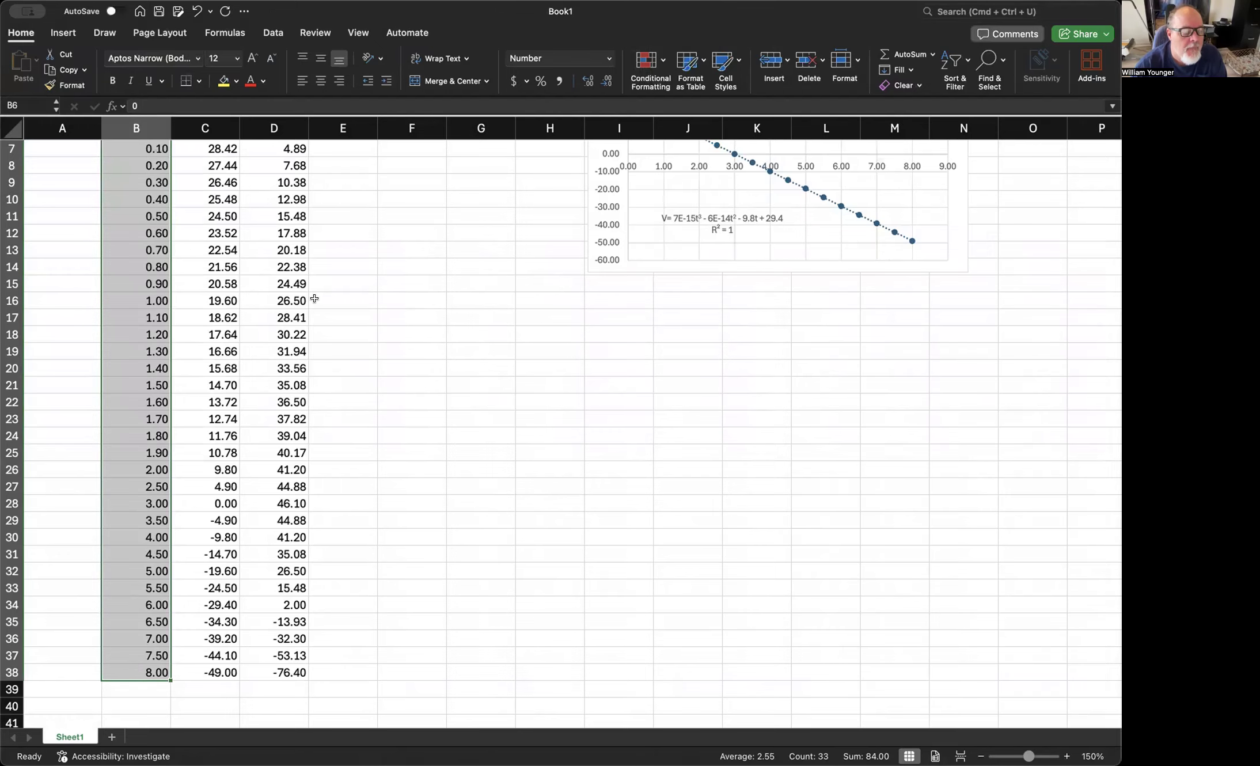
scroll(311, 300, "up", 3)
left_click(275, 214)
mouse_move(275, 214)
left_mouse_down()
mouse_move(276, 253)
mouse_move(288, 230)
left_mouse_up()
left_click(92, 263)
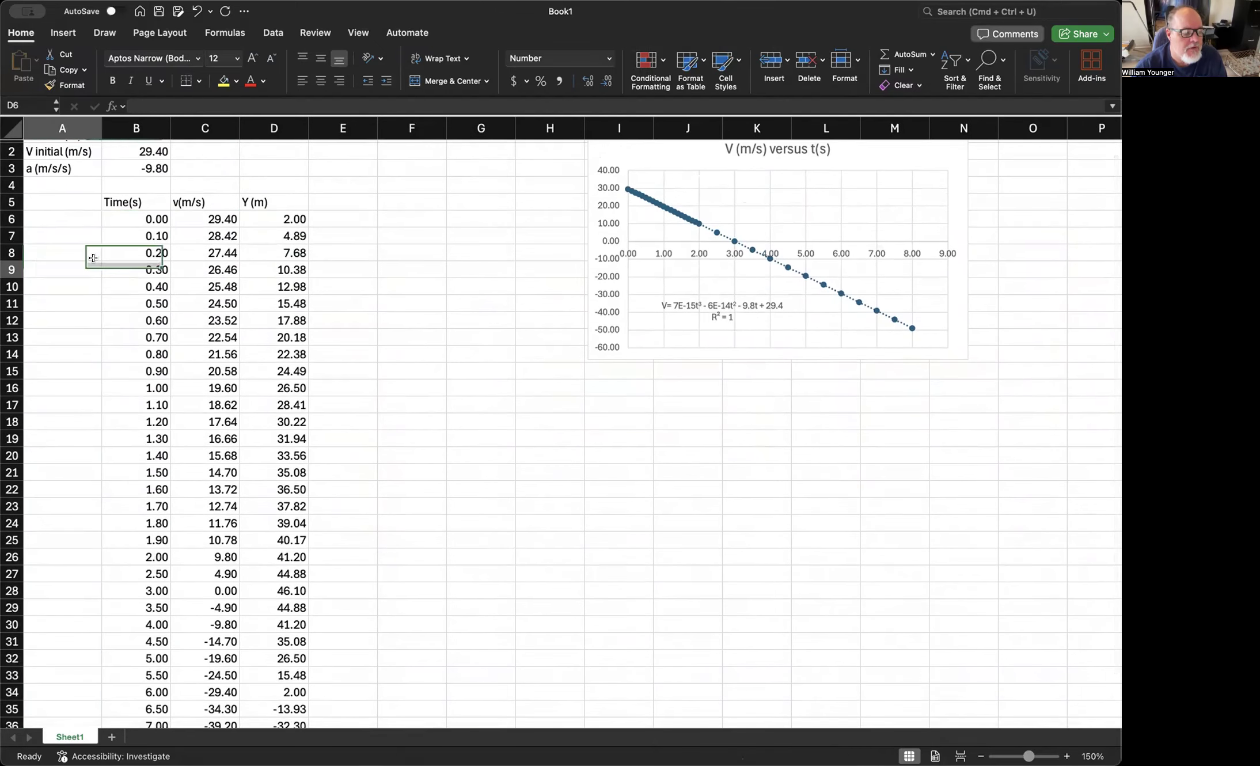
left_click_drag(149, 214, 137, 685)
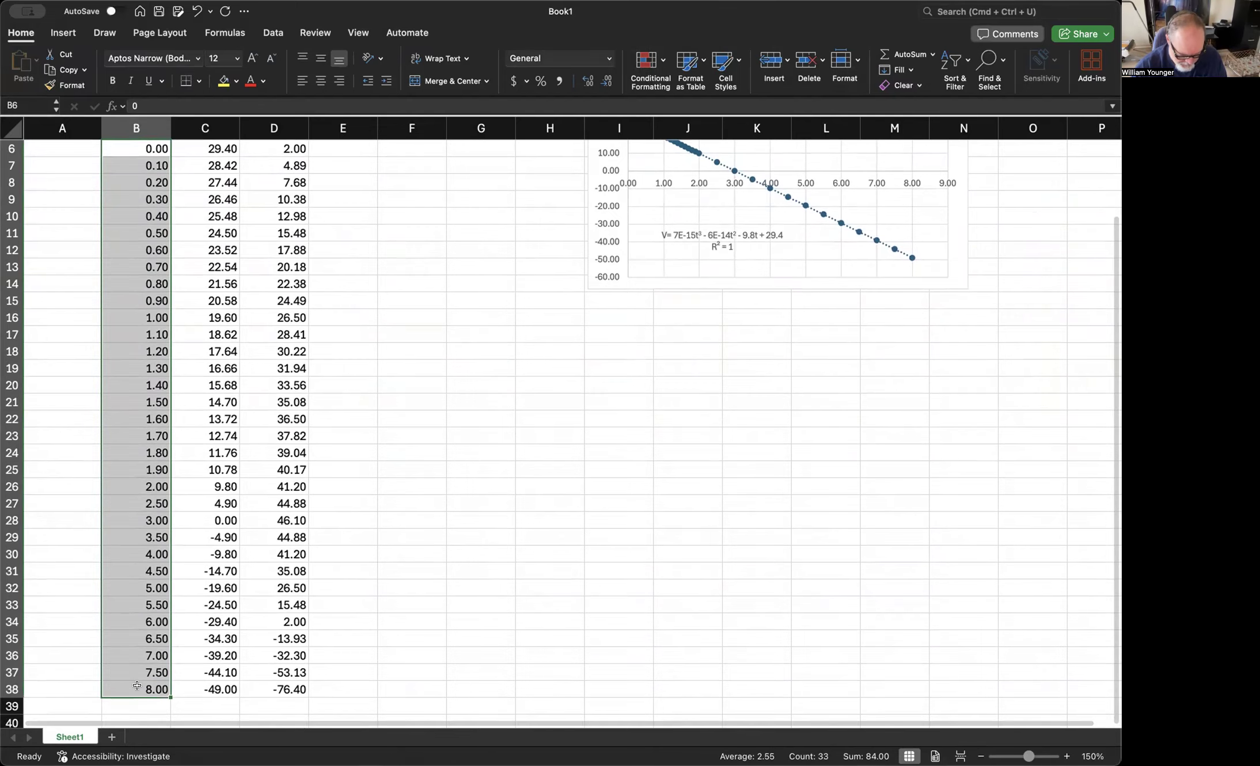
scroll(259, 448, "up", 3)
scroll(259, 448, "up", 1)
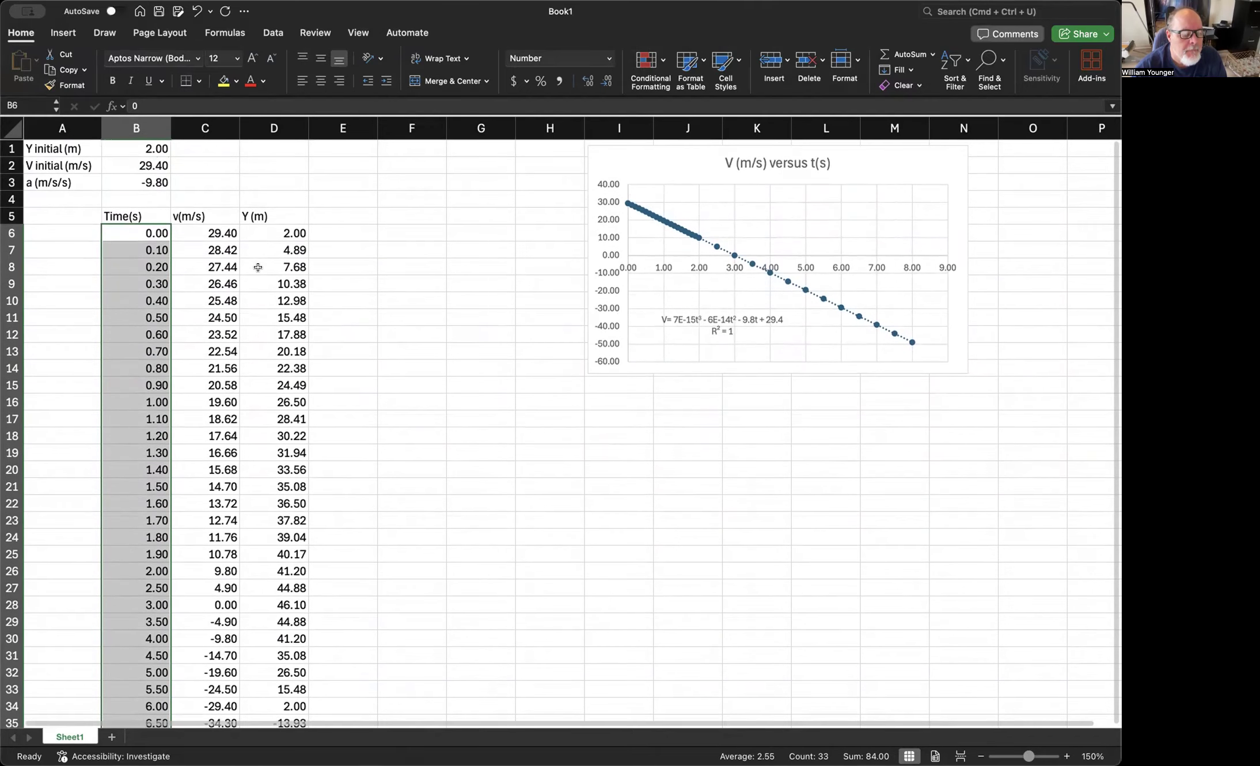
right_click(269, 232)
left_click(259, 429)
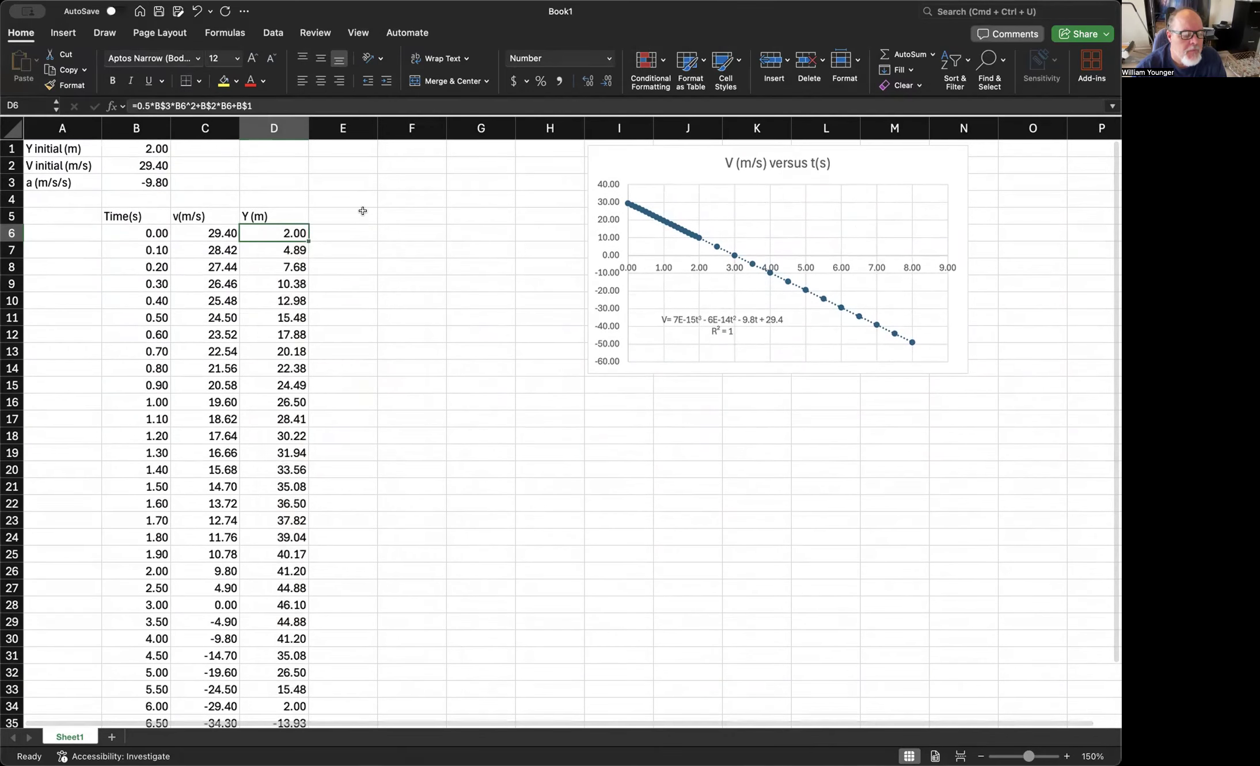
left_click(414, 147)
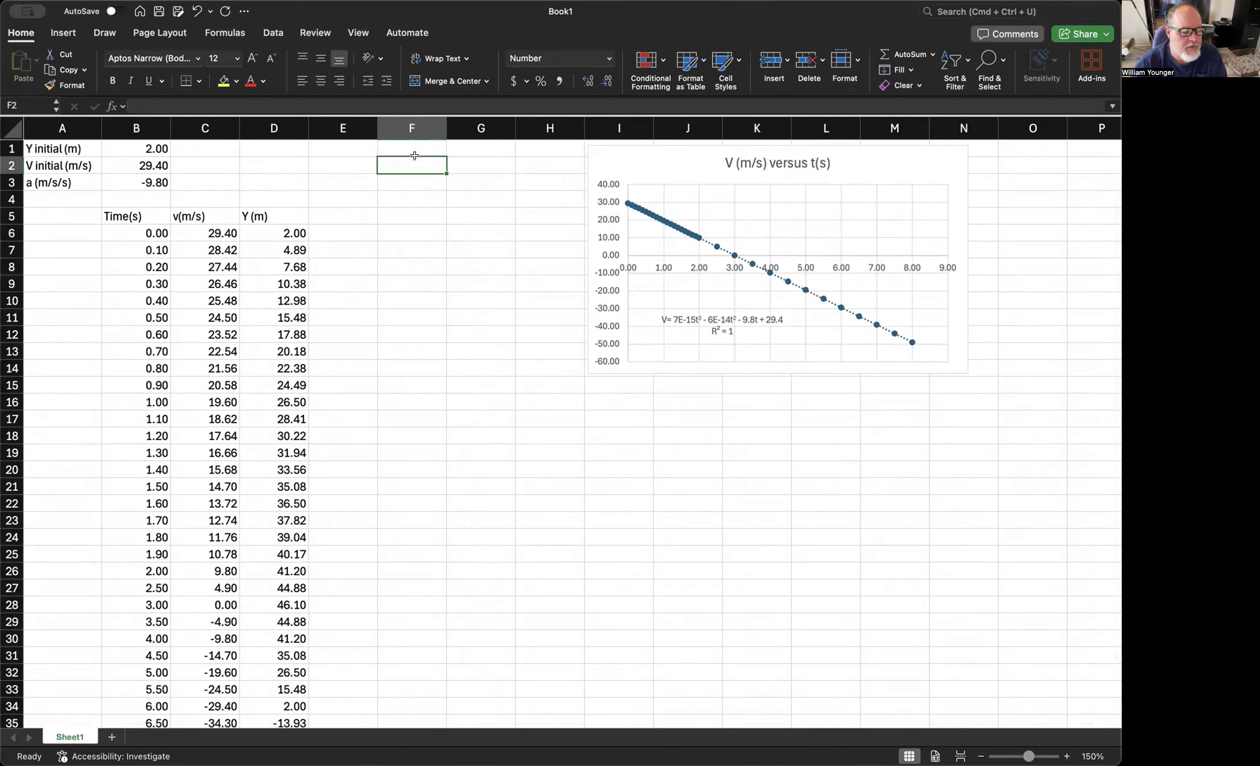
left_click_drag(146, 236, 138, 691)
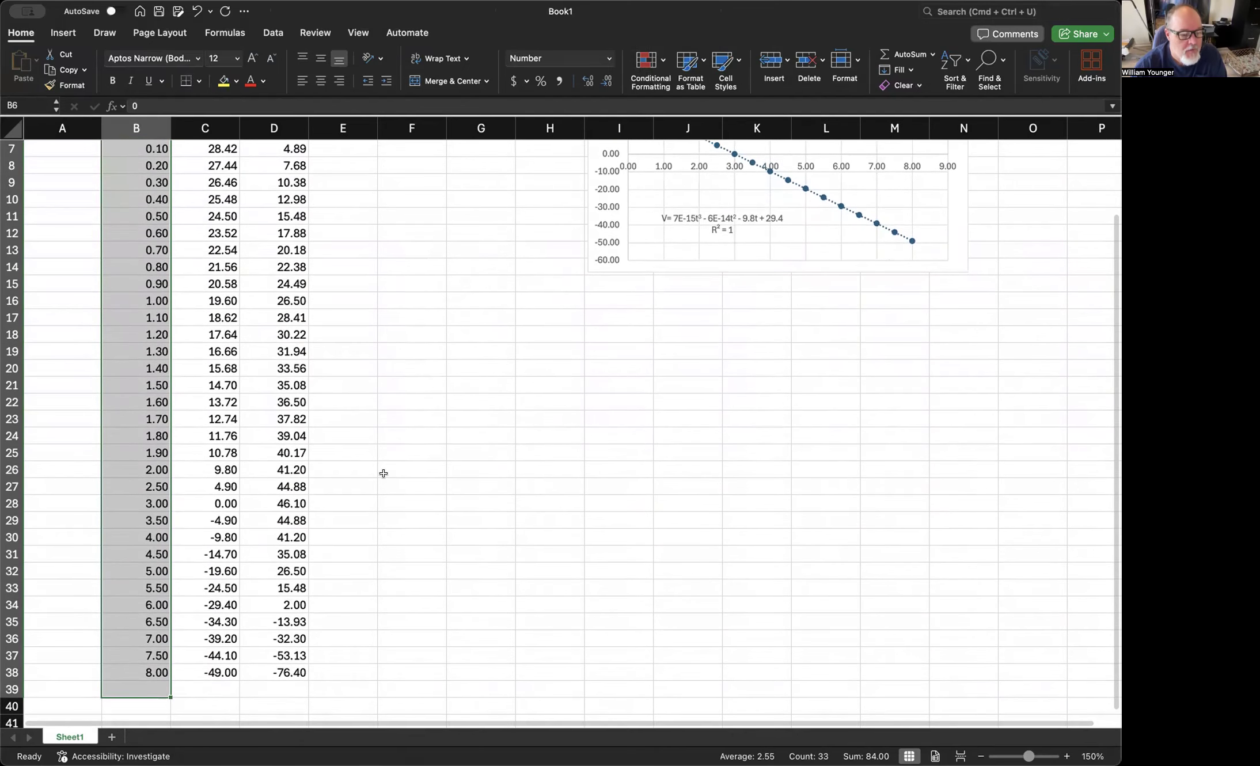
scroll(382, 471, "up", 3)
scroll(384, 473, "right", 1)
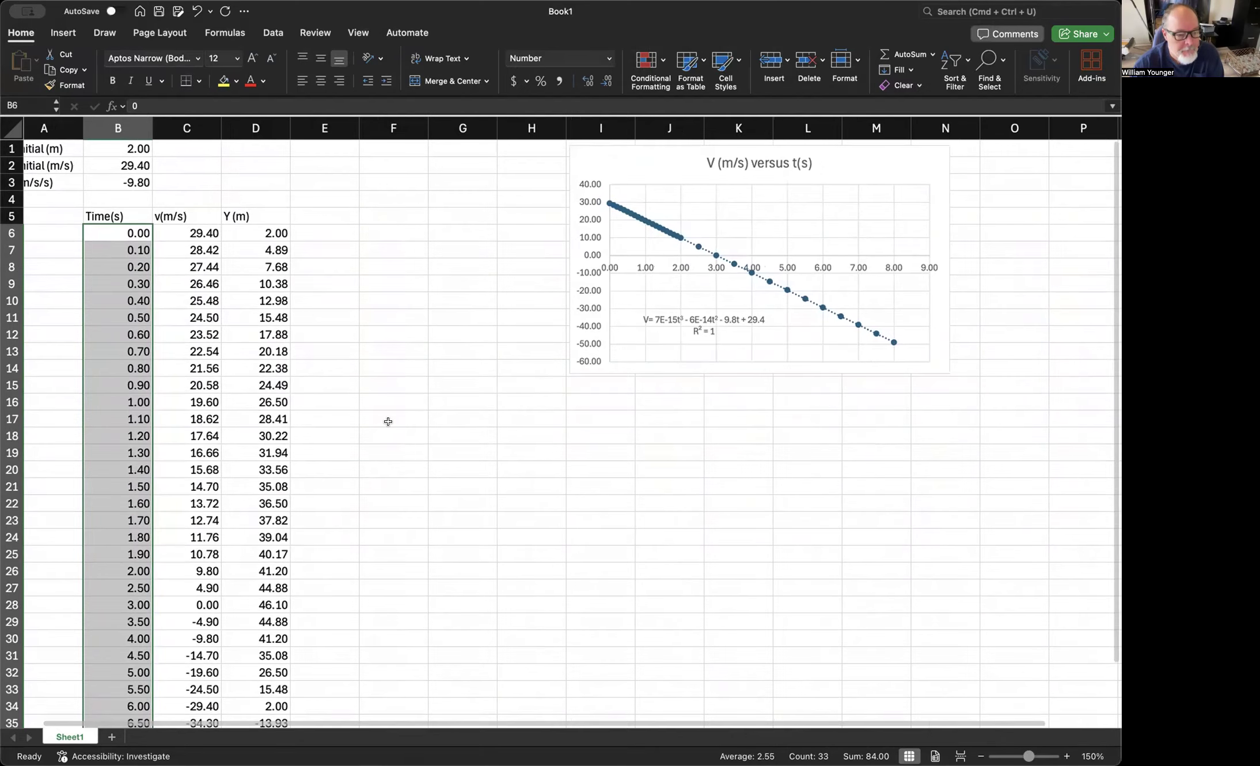
left_click(271, 232, "super")
left_click_drag(268, 297, 258, 695)
left_click(323, 689)
scroll(113, 206, "down", 2)
Step: Insert a scatter chart of the position values D6:D38 against the times in B6:B38
left_click_drag(131, 168, 139, 706)
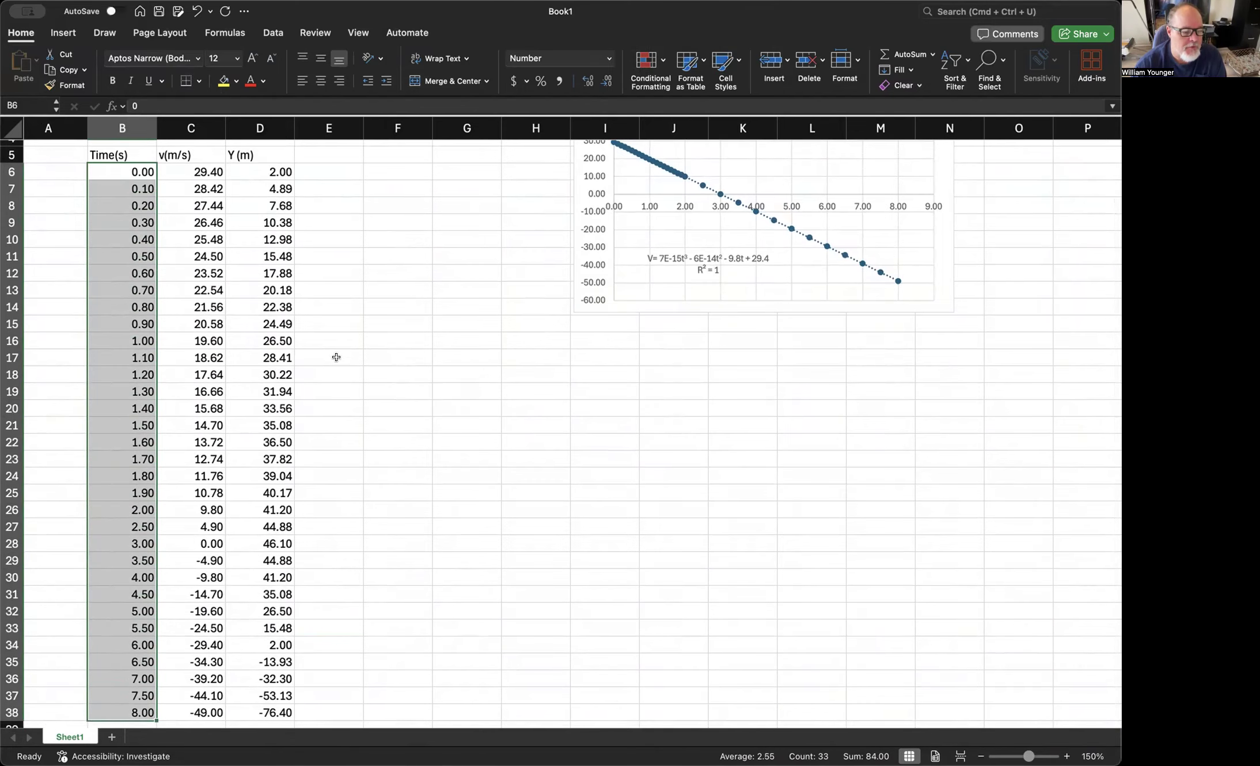
left_click_drag(257, 168, 284, 712)
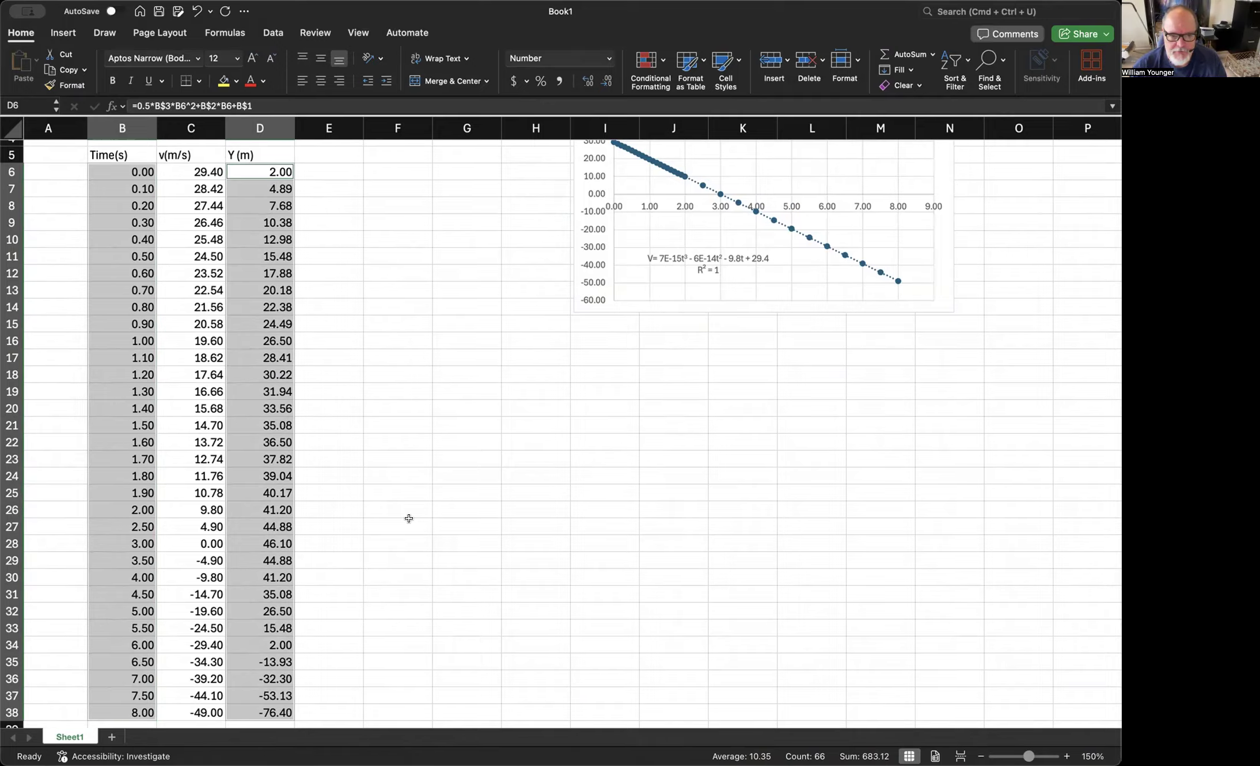
left_click(73, 35)
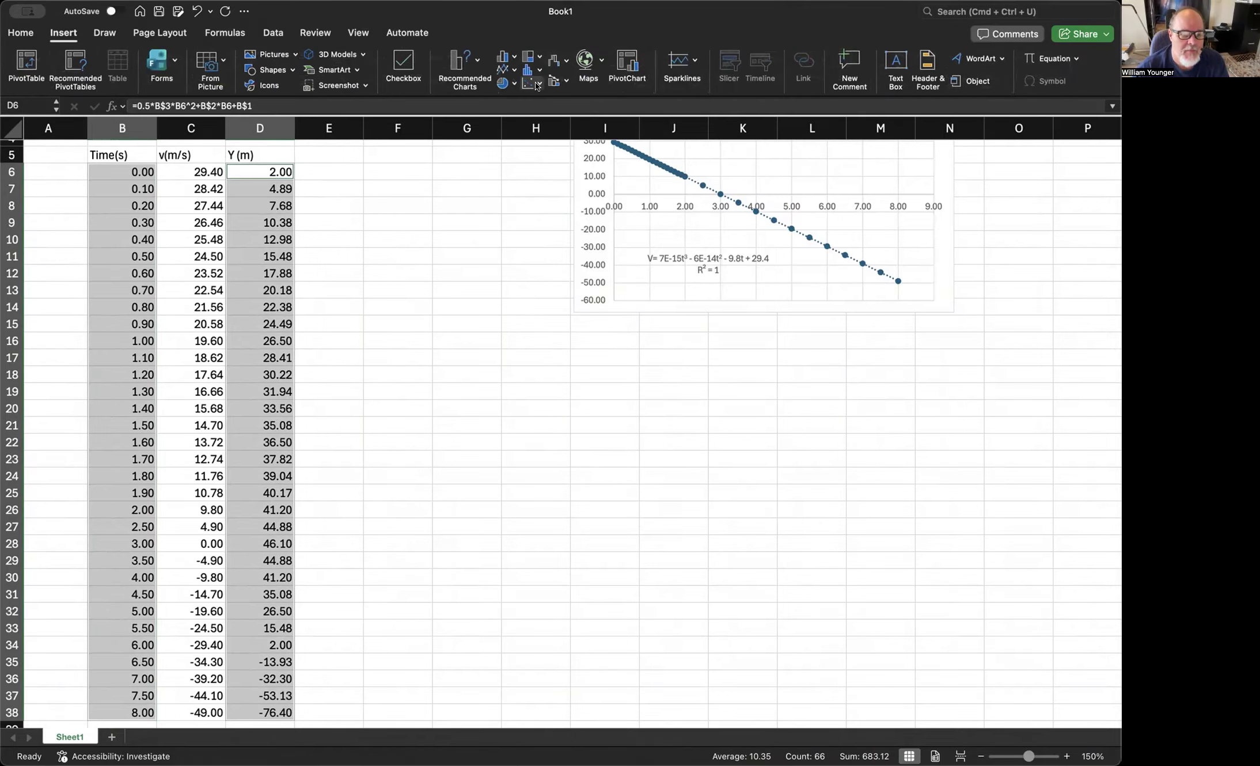
left_click(544, 144)
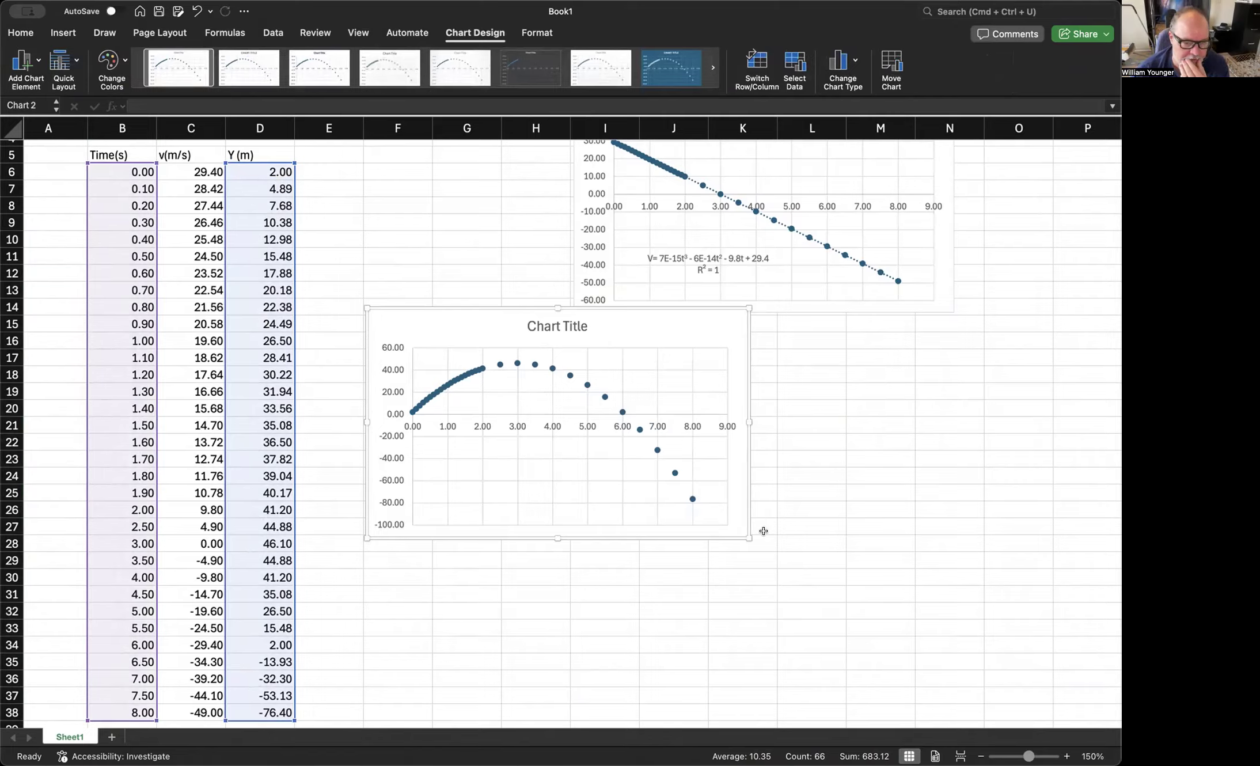
Step: Inspect the coordinates of the highest data point on the new position chart
left_click(515, 362)
left_click(512, 360)
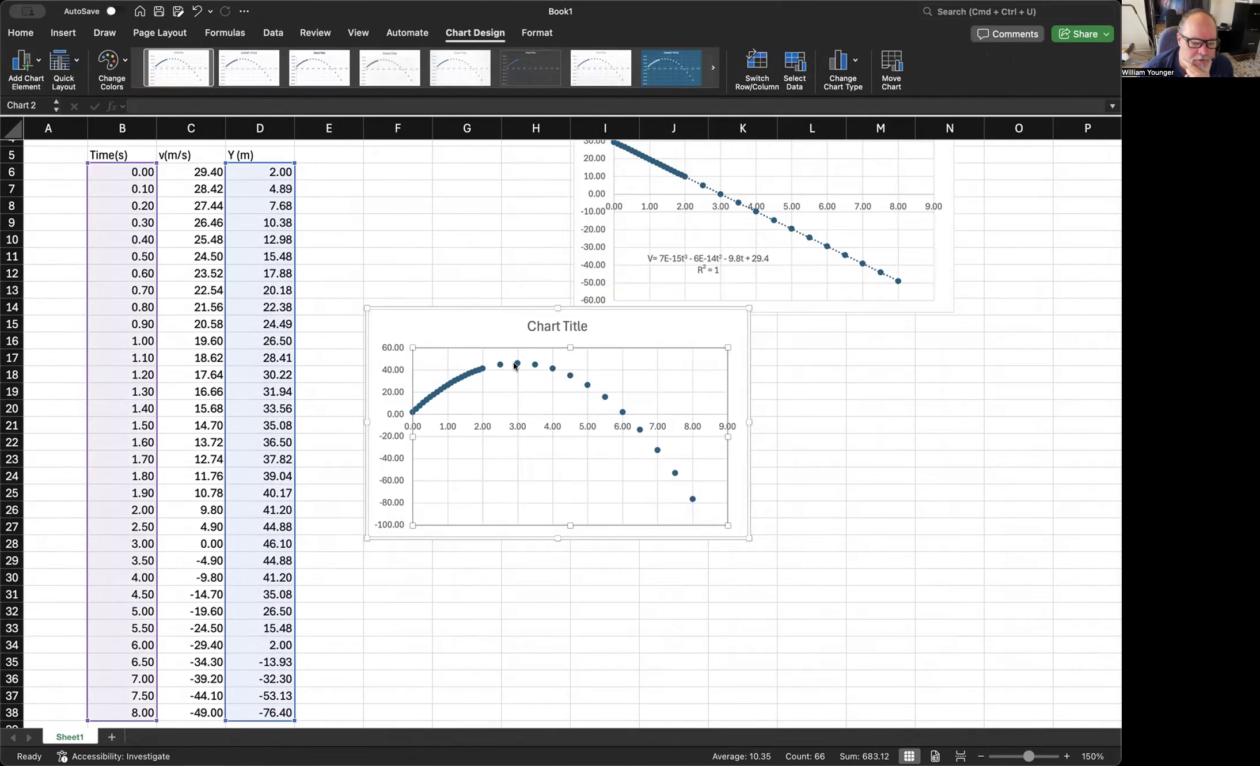
right_click(516, 364)
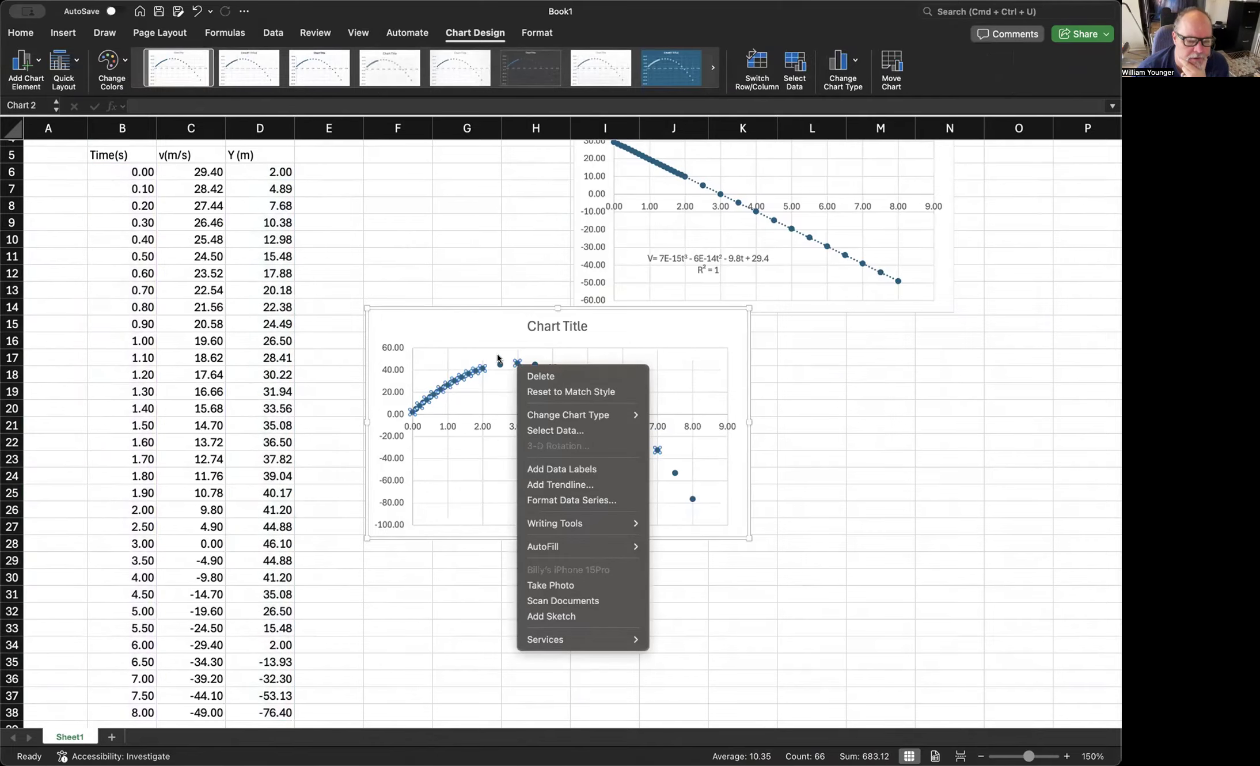
left_click(502, 345)
left_click(516, 362)
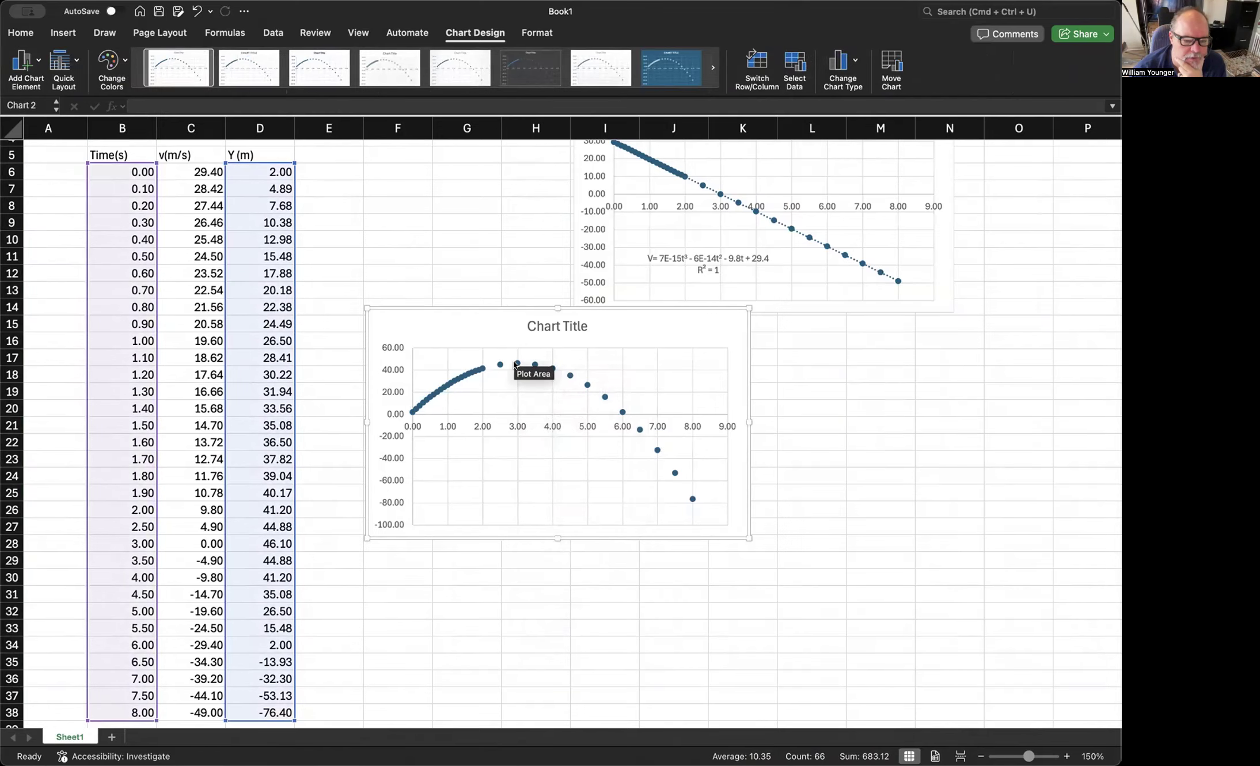
mouse_move(515, 364)
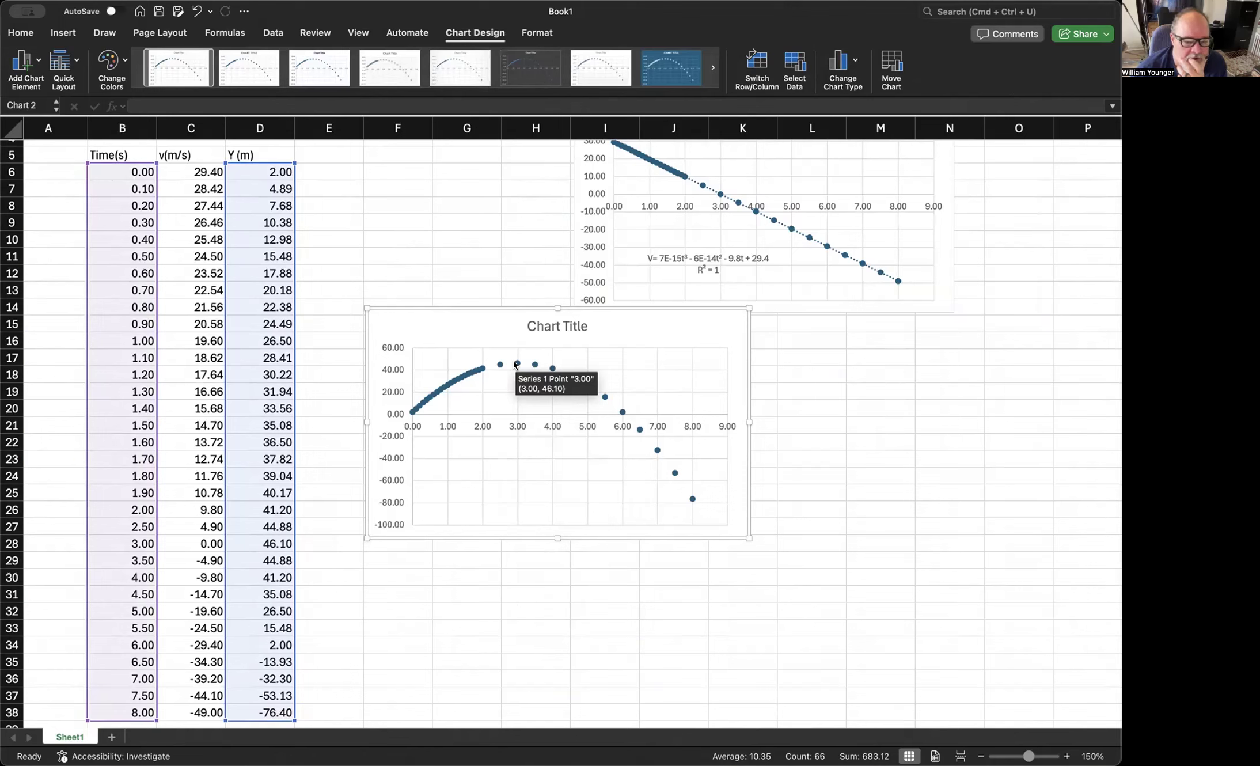
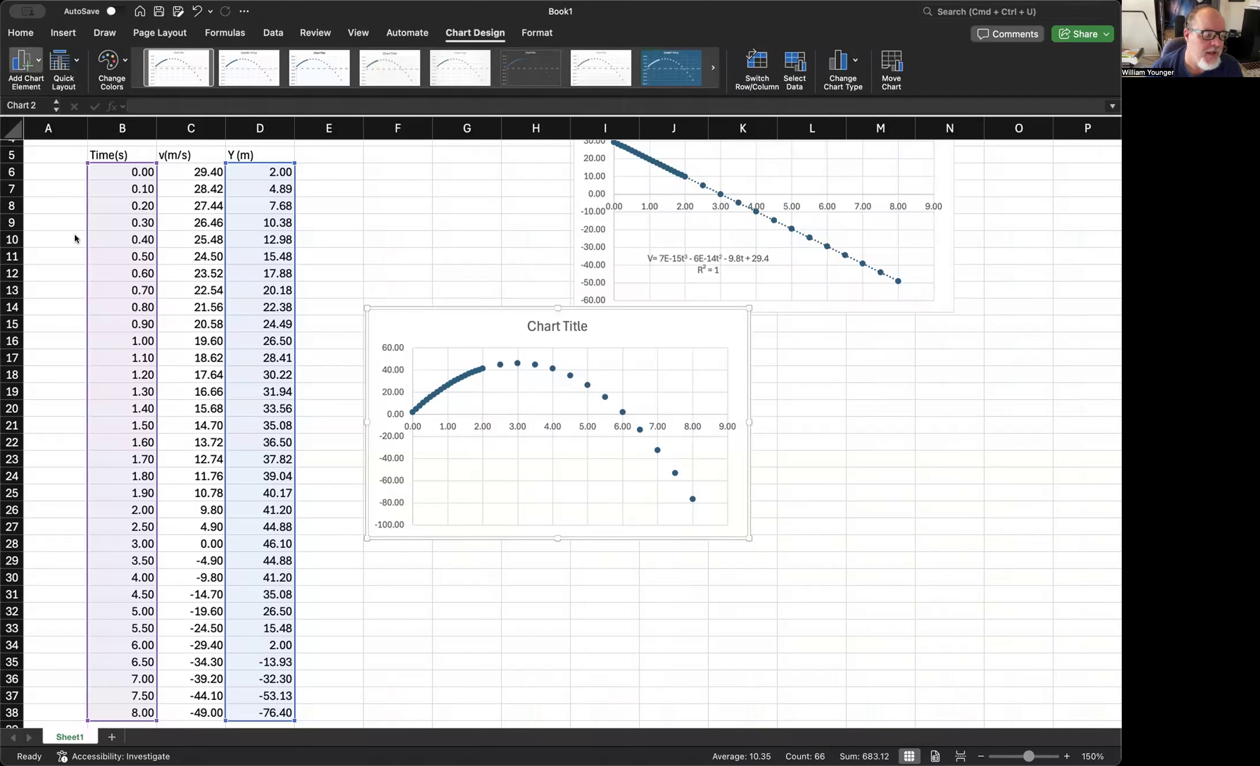
Step: Add a polynomial trendline of order 4 to the position chart and display its equation and R-squared value
left_click(228, 351)
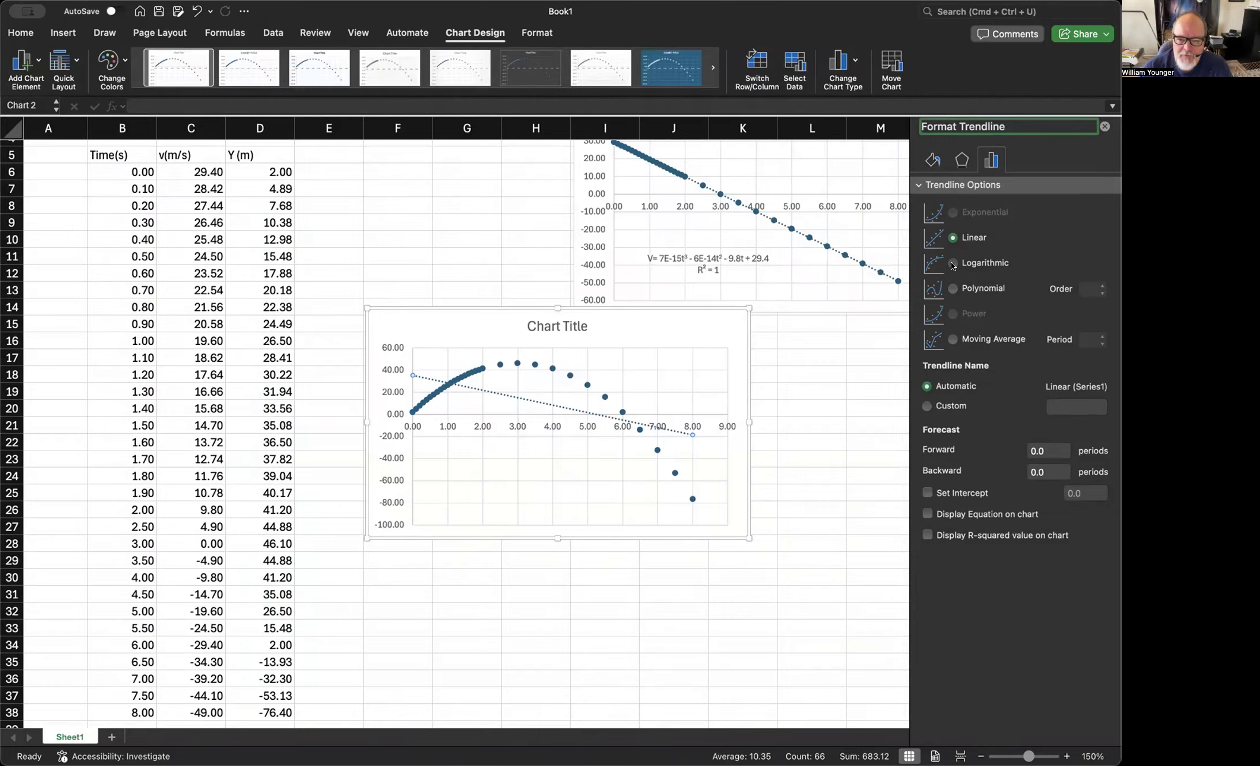
left_click(953, 289)
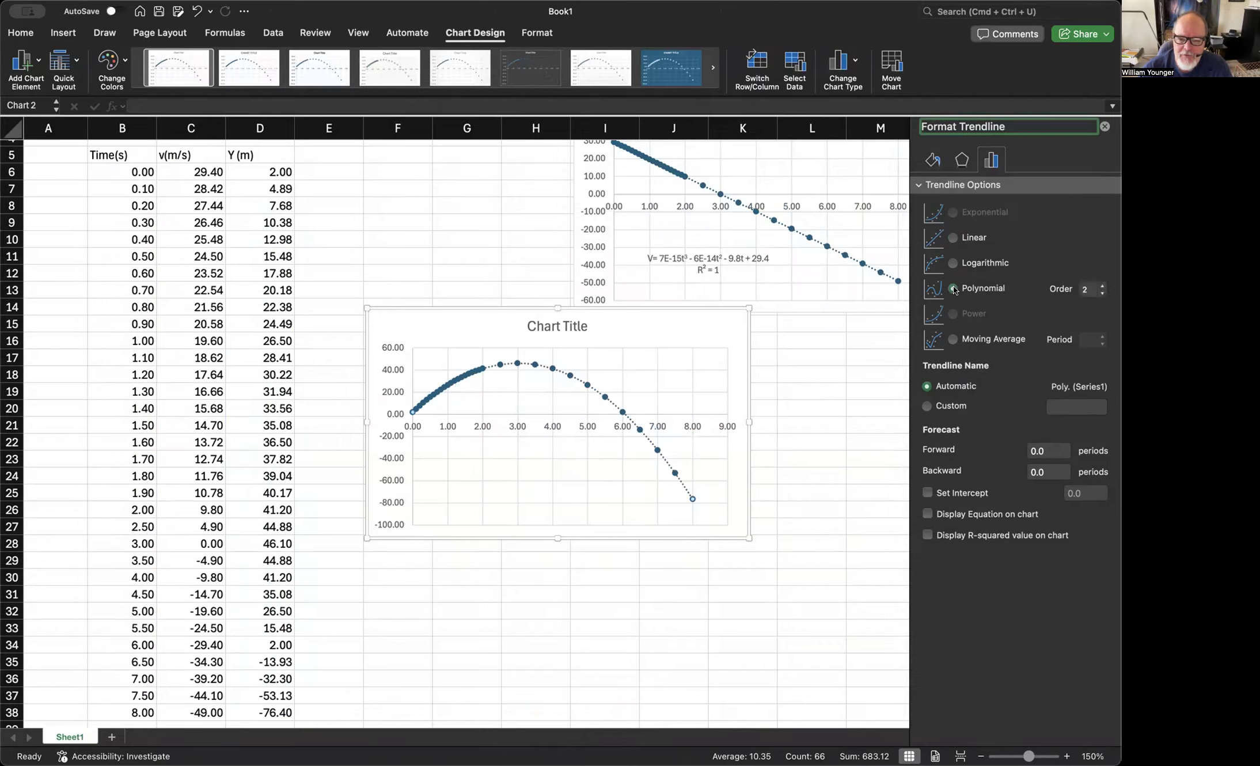
left_click(1101, 286)
left_click(1100, 286)
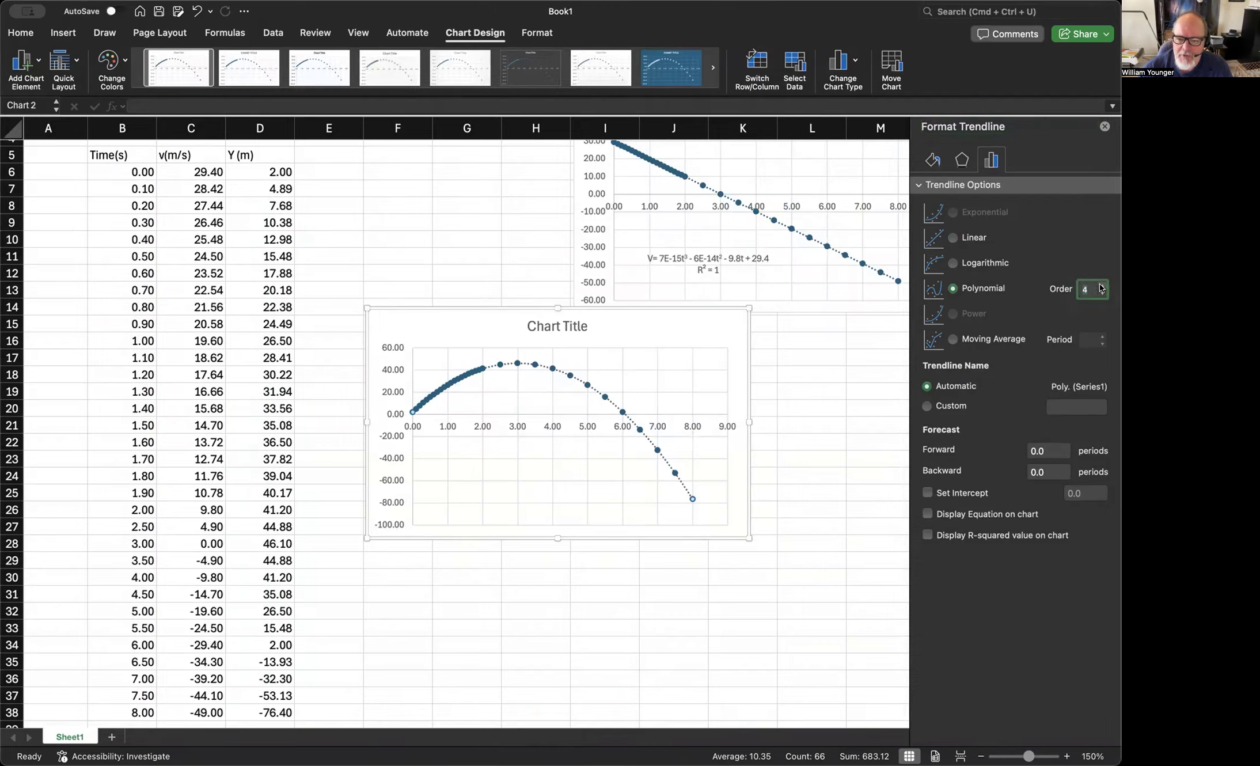
left_click(926, 513)
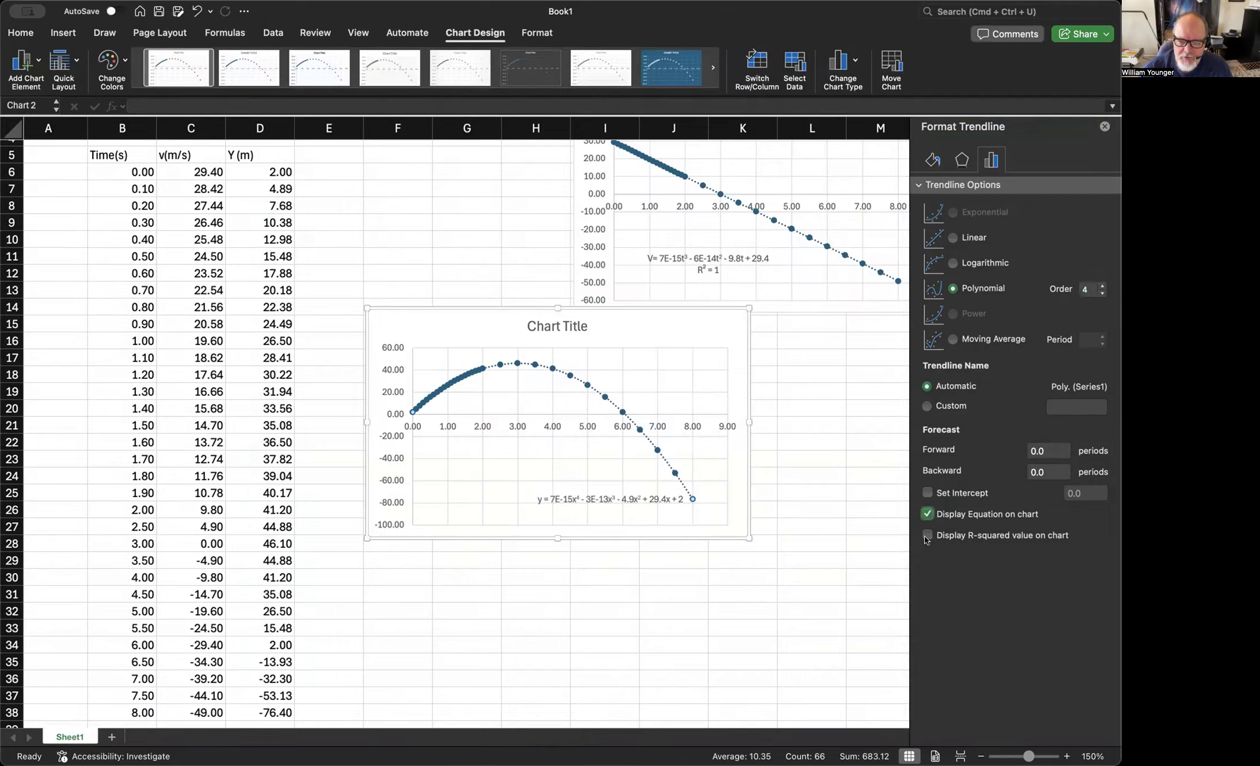
left_click(926, 534)
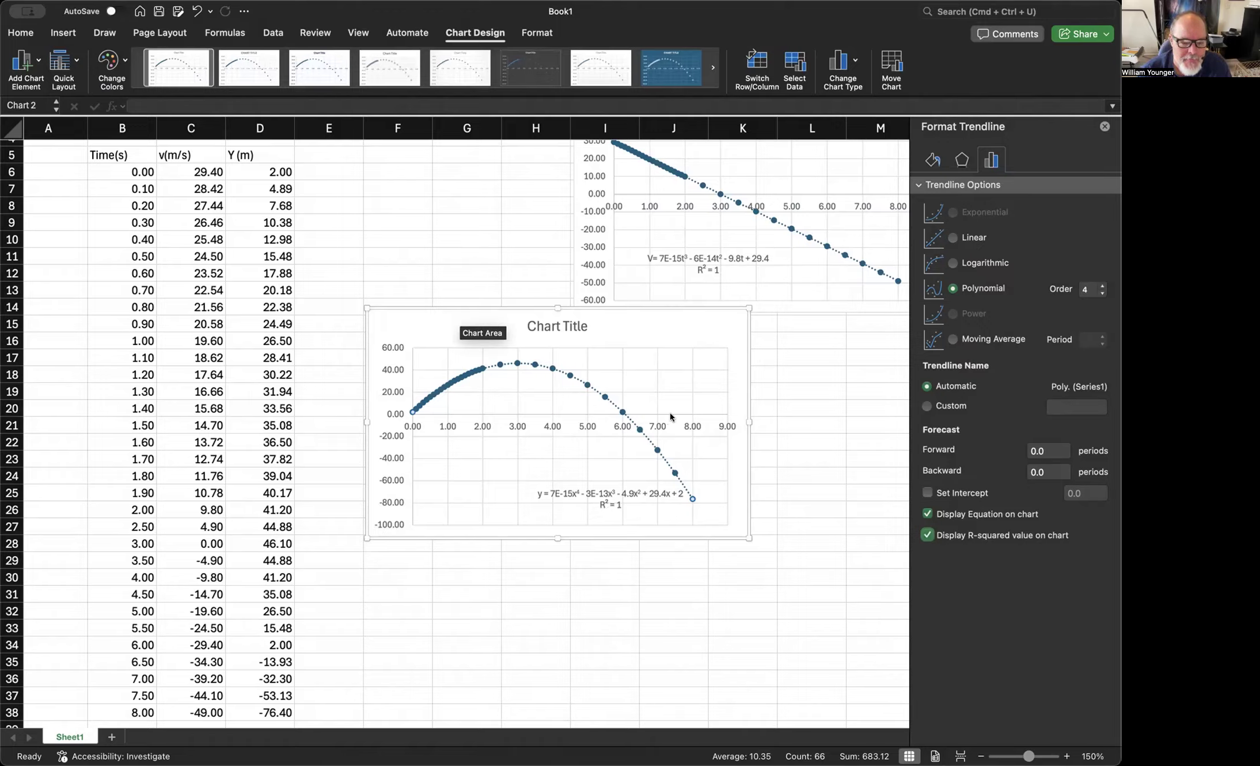
Step: Move the trendline equation label into the empty area beneath the position chart's curve
left_click(605, 507)
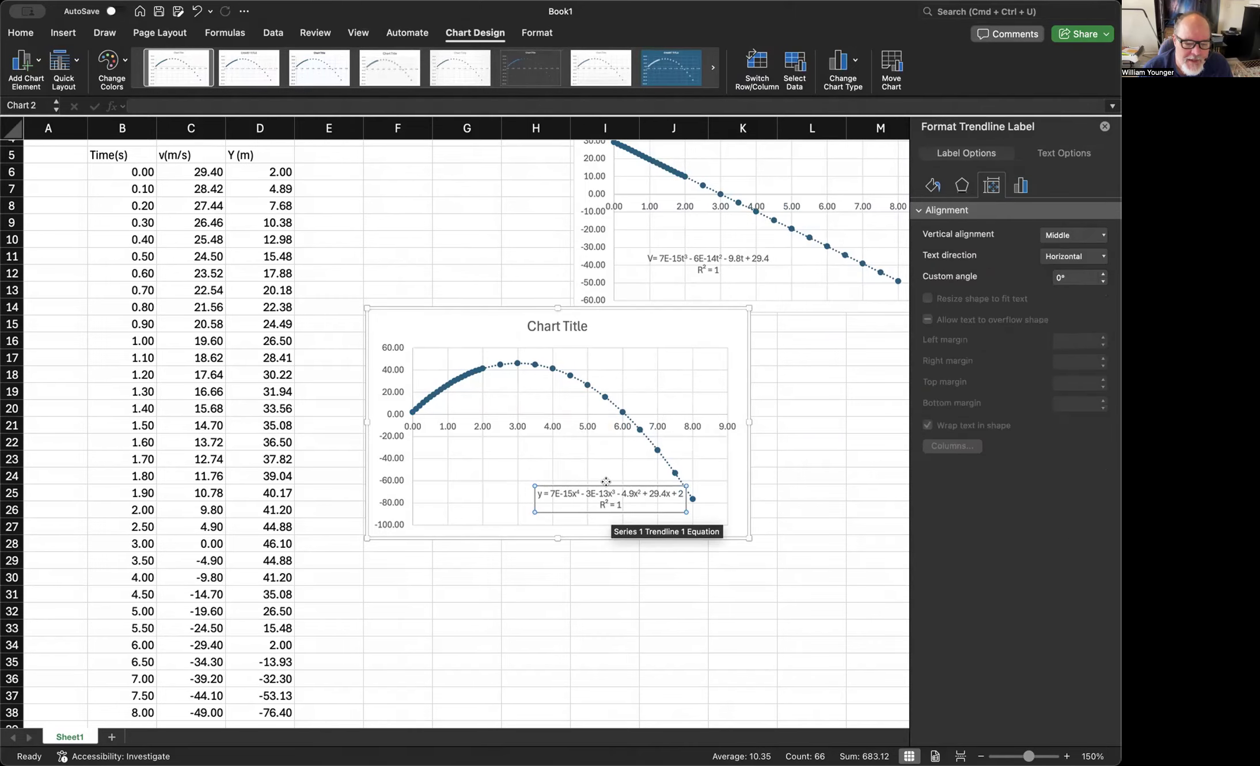
left_click_drag(564, 486, 469, 474)
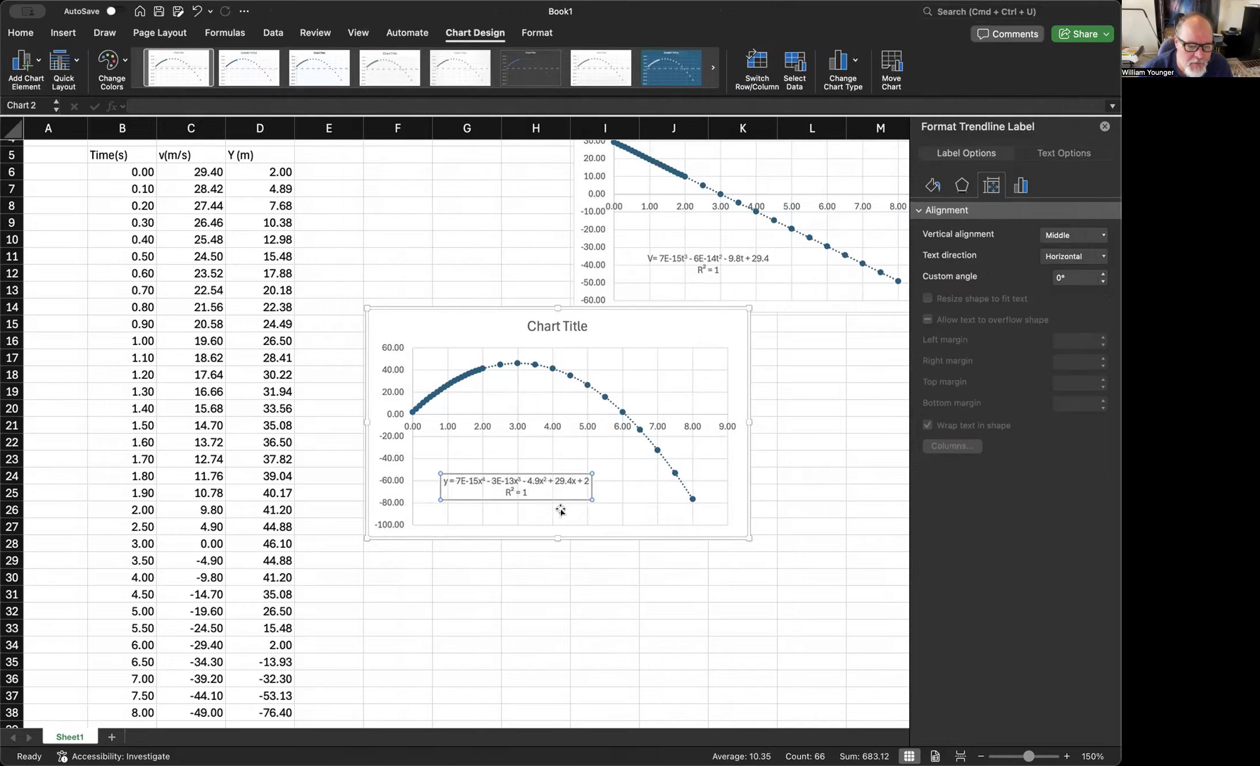
left_click(445, 477)
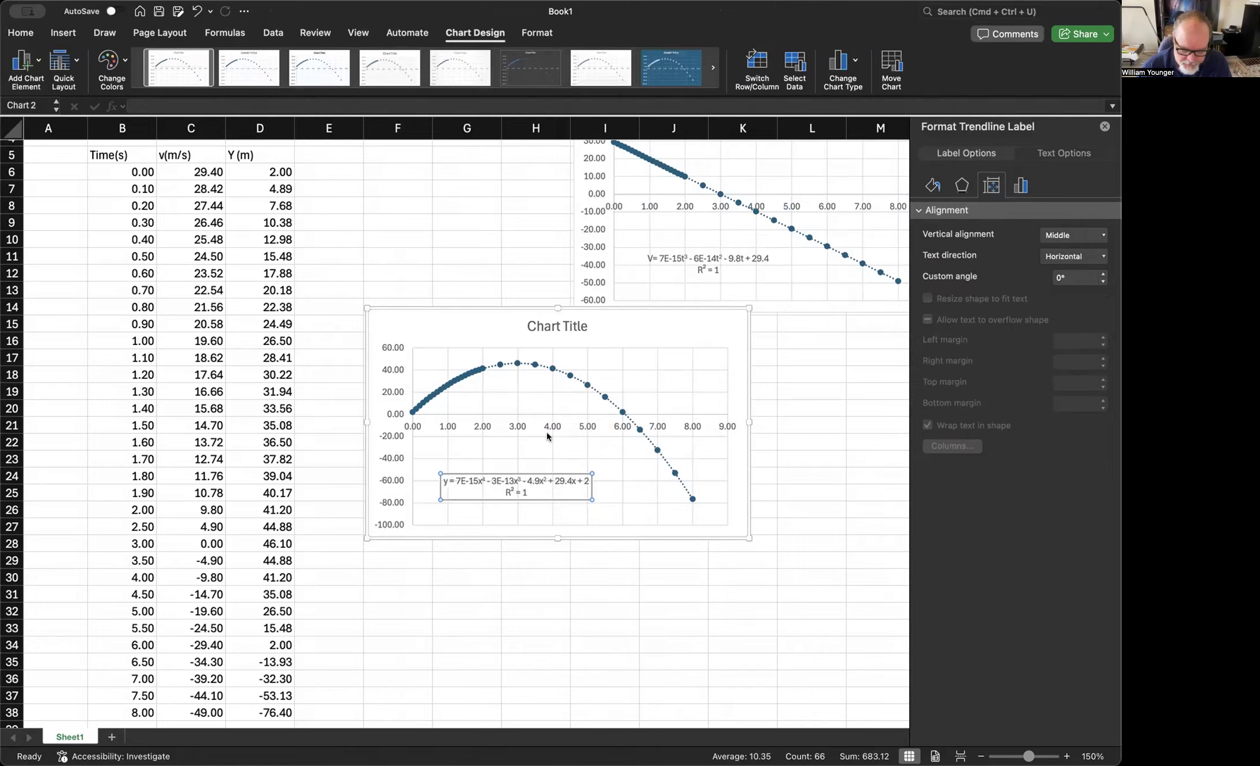
Step: Replace x with t in the fourth-power and cubic terms of the position chart's trendline equation
left_click(481, 480)
key("BackSpace")
type("t")
key("Right")
key("Right")
key("Right")
key("Right")
key("Right")
key("Right")
key("Right")
key("Right")
key("Right")
key("Right")
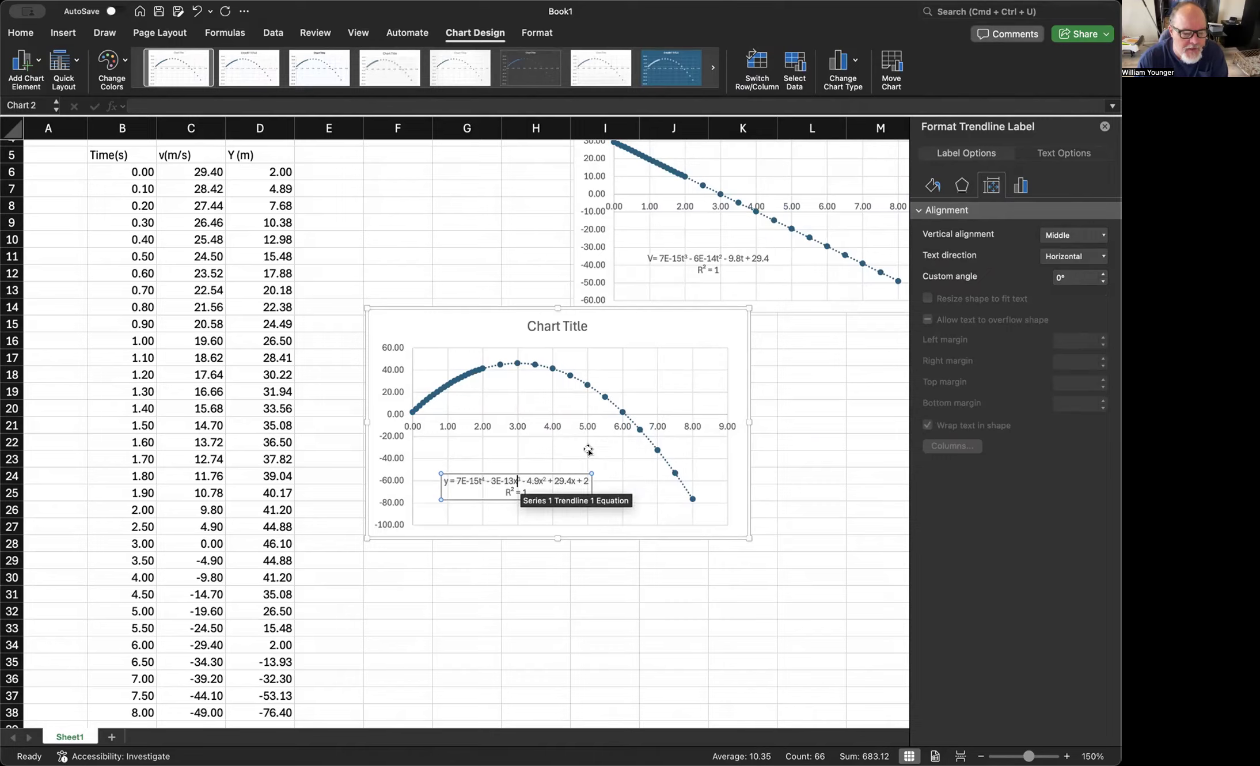
key("BackSpace")
type("t")
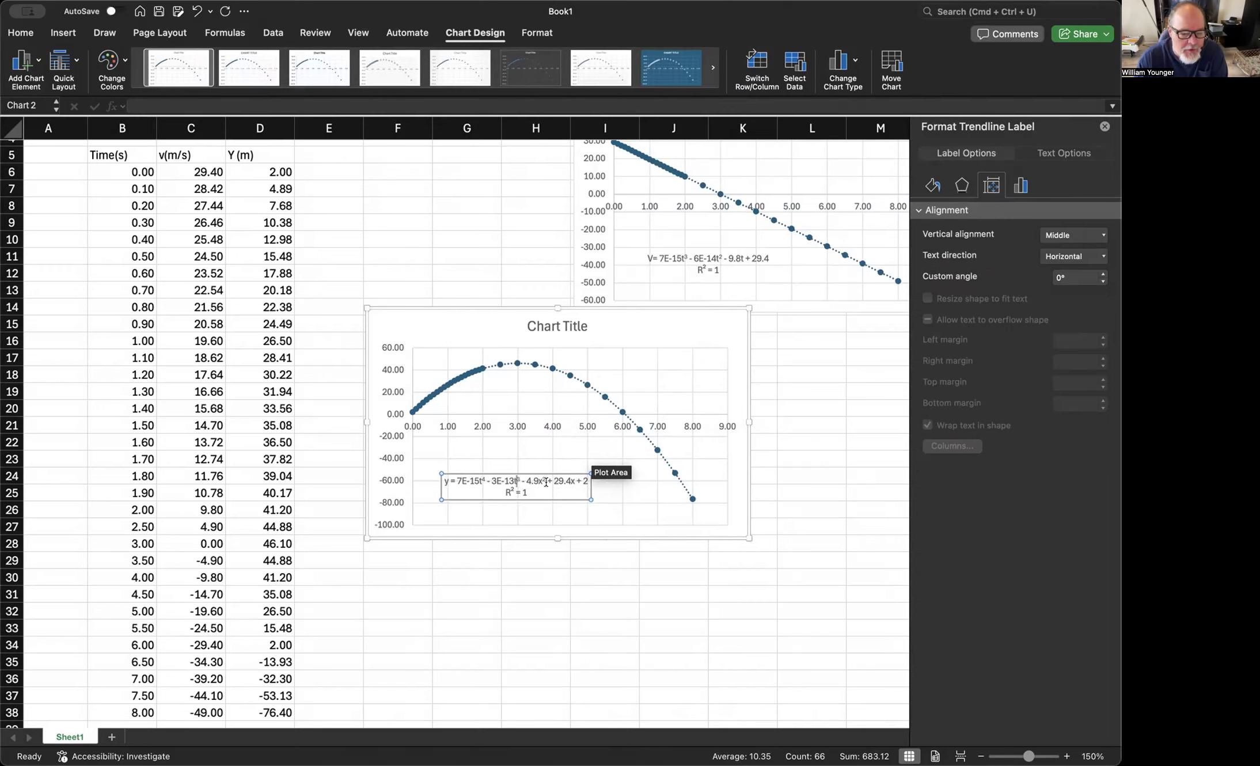
Step: Replace x with t in the squared and linear terms of the position chart's trendline equation
key("BackSpace")
type("t")
key("Right")
key("Right")
key("Right")
key("Right")
key("Right")
key("Right")
key("Right")
key("Right")
key("Right")
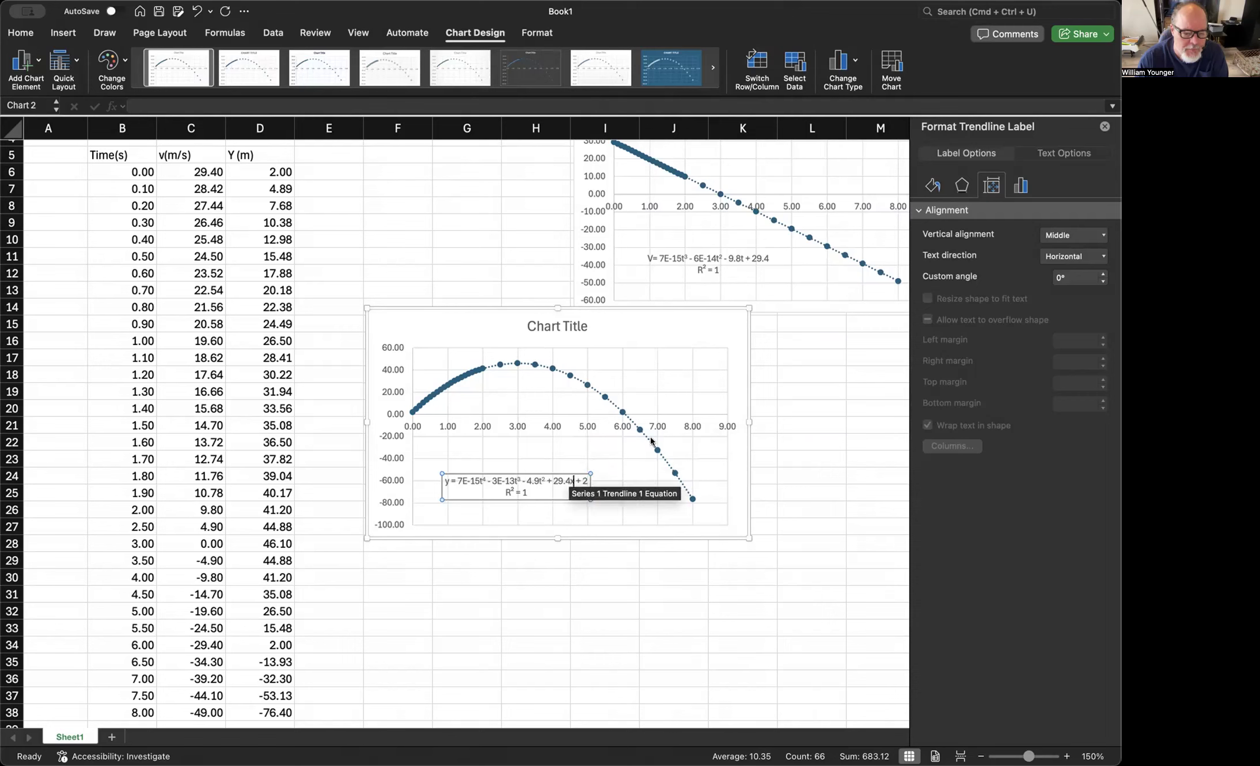
key("BackSpace")
type("t")
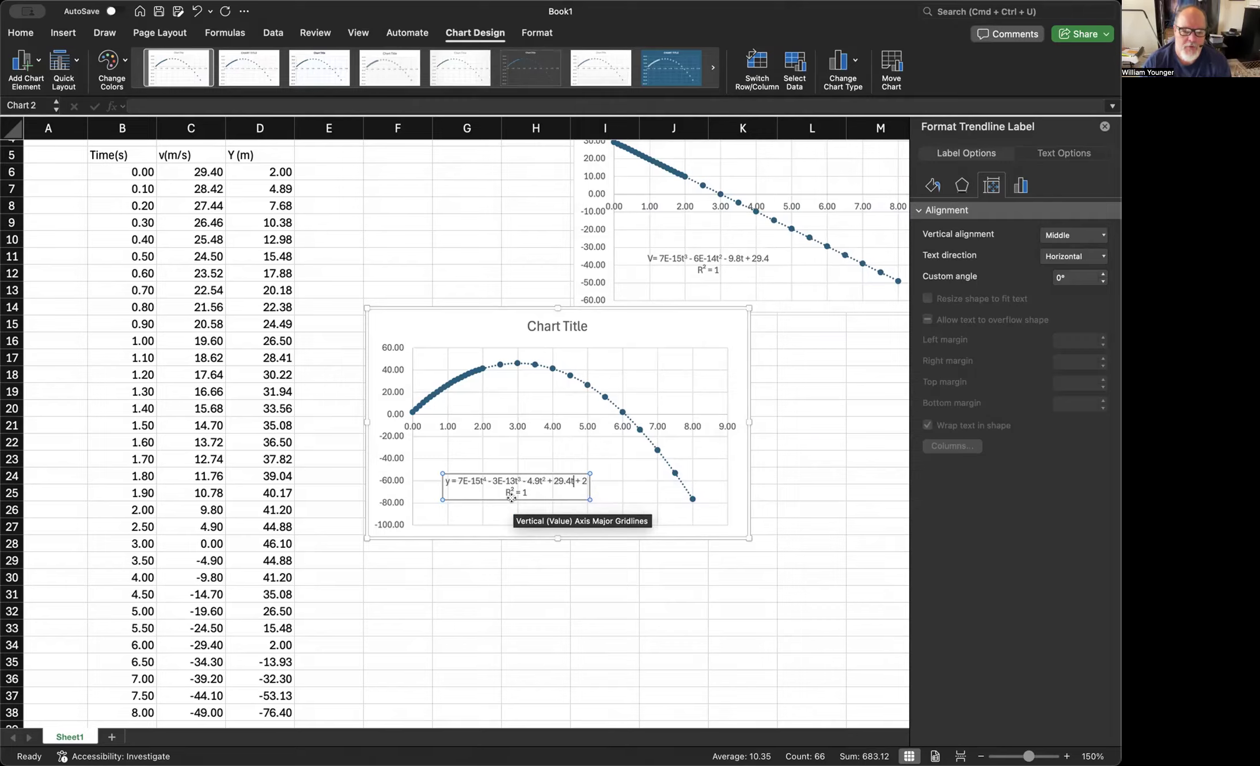
Step: Move the position chart slightly down, farther from the velocity chart, and close the chart formatting options
left_click_drag(427, 315, 437, 357)
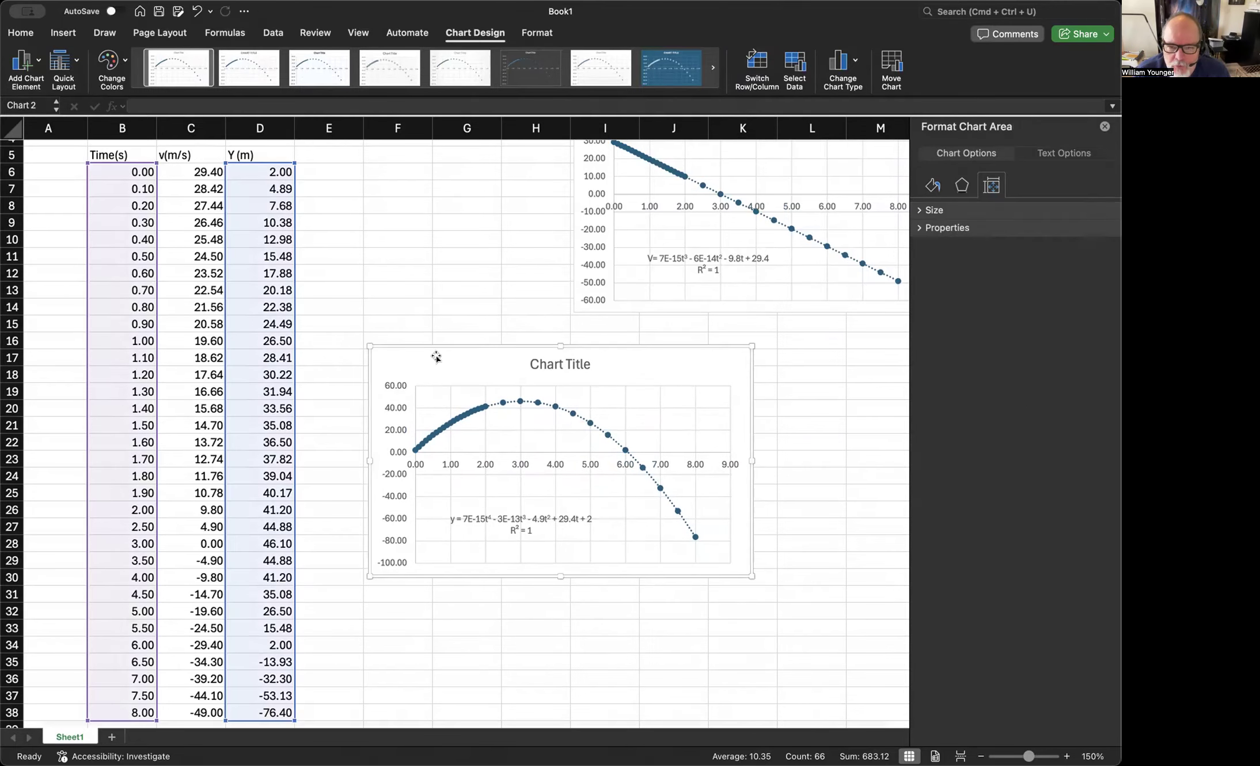
left_click(1104, 125)
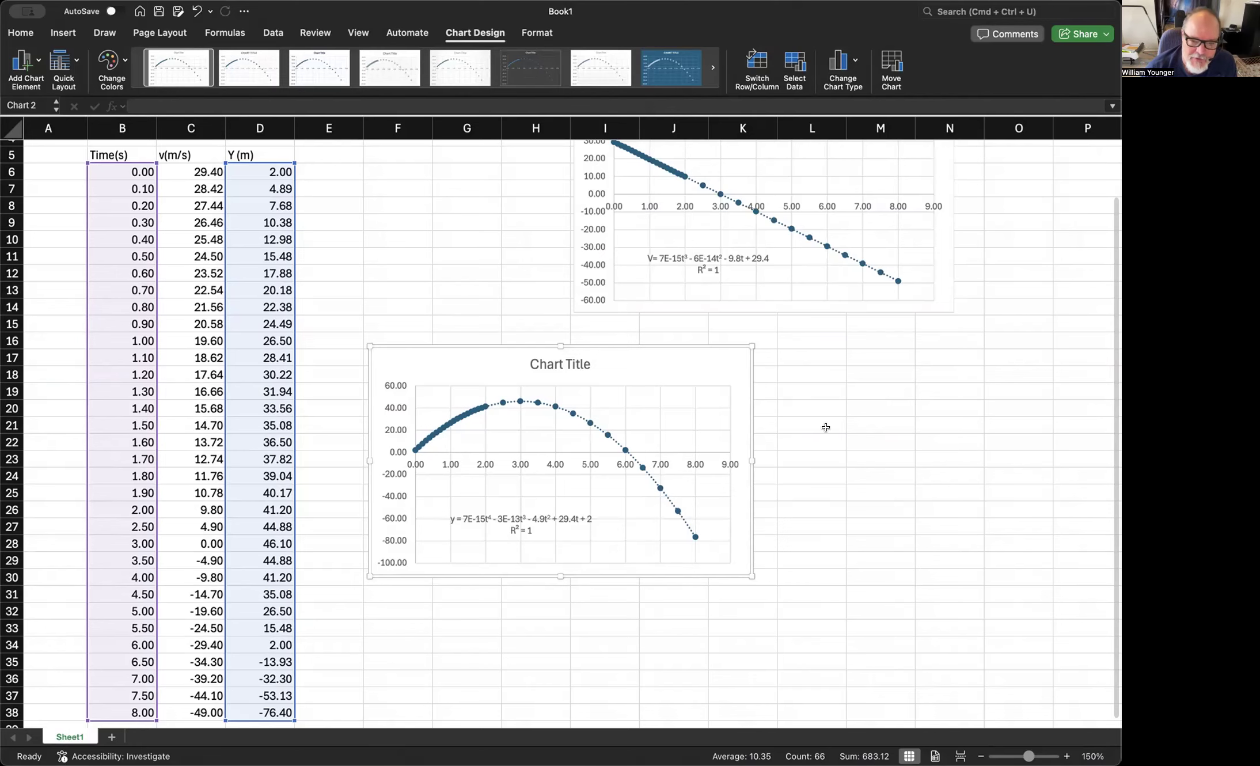
scroll(823, 429, "up", 3)
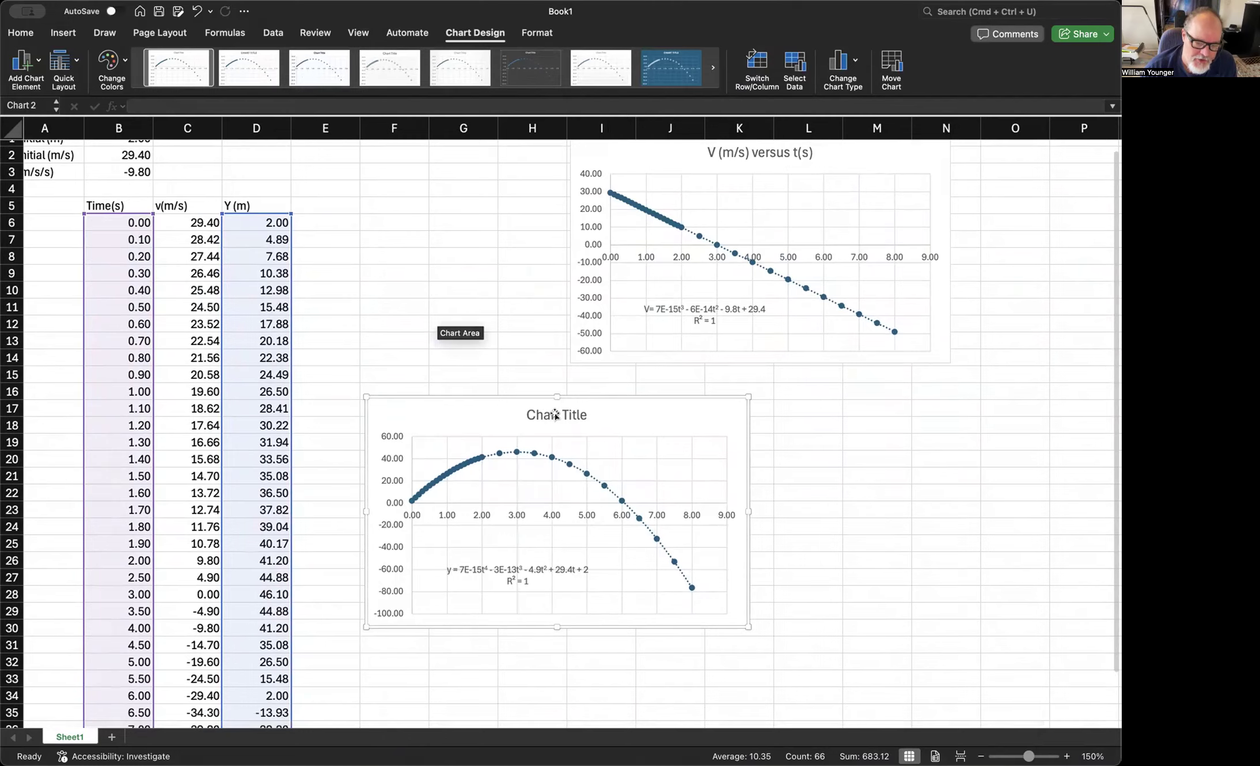
left_click(444, 514)
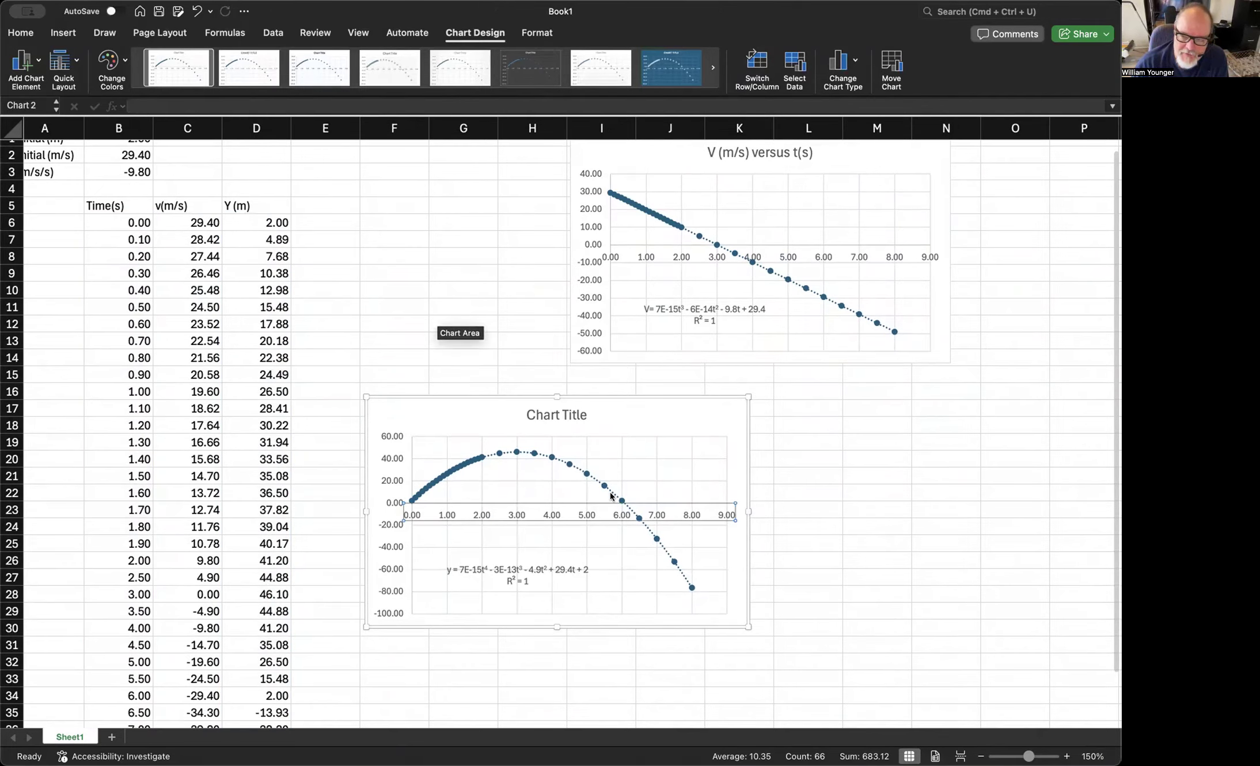
left_click(378, 449)
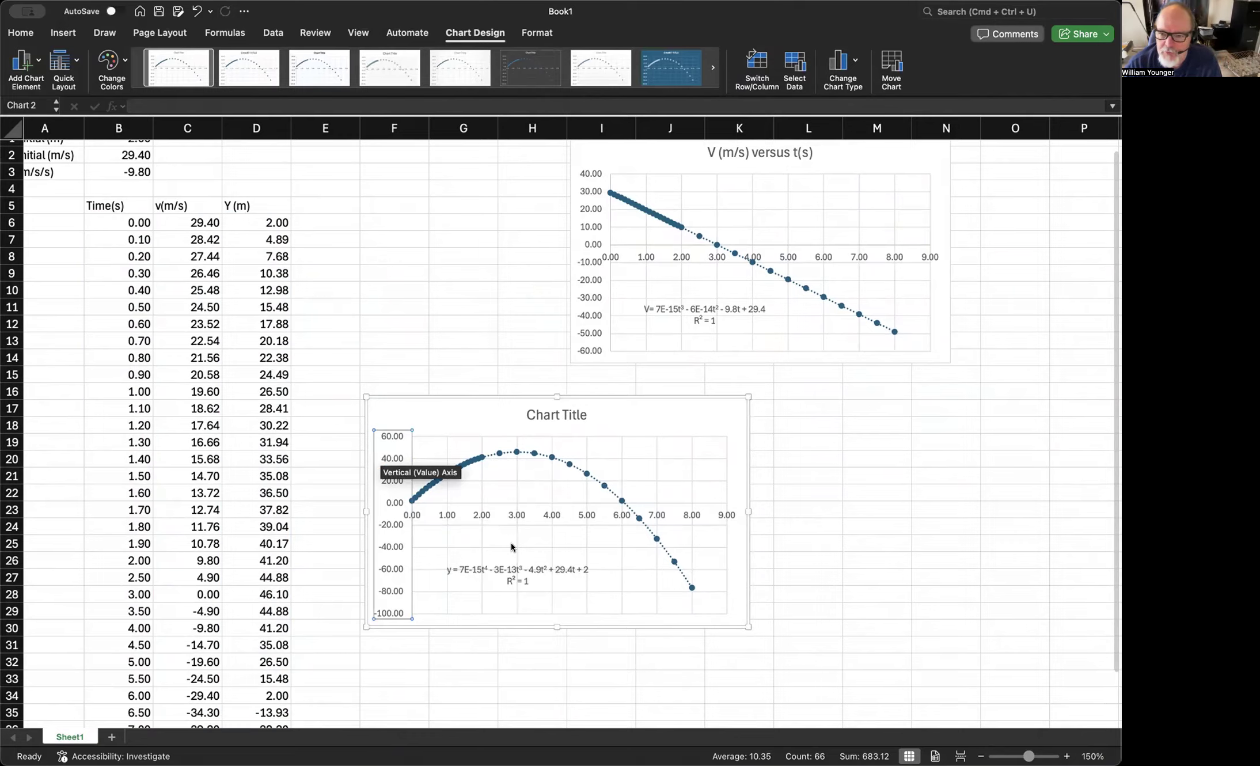
left_click(506, 371)
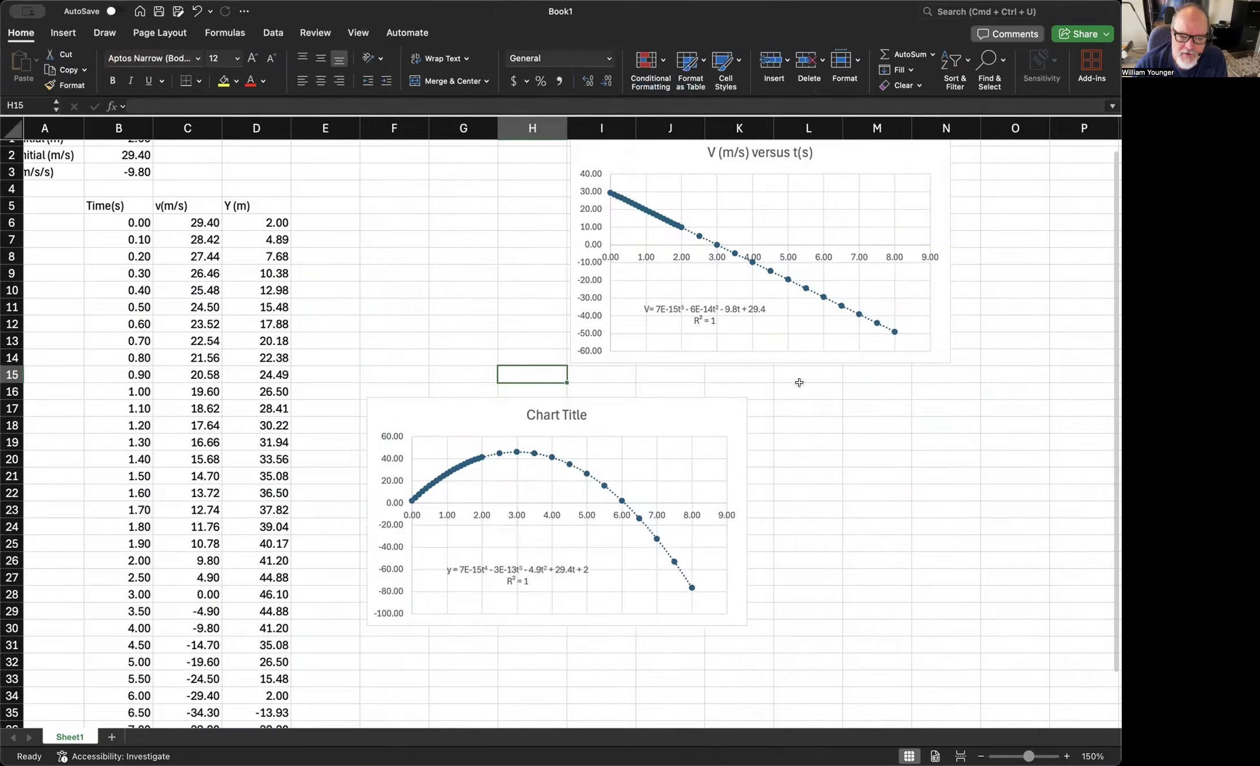
left_click(789, 459)
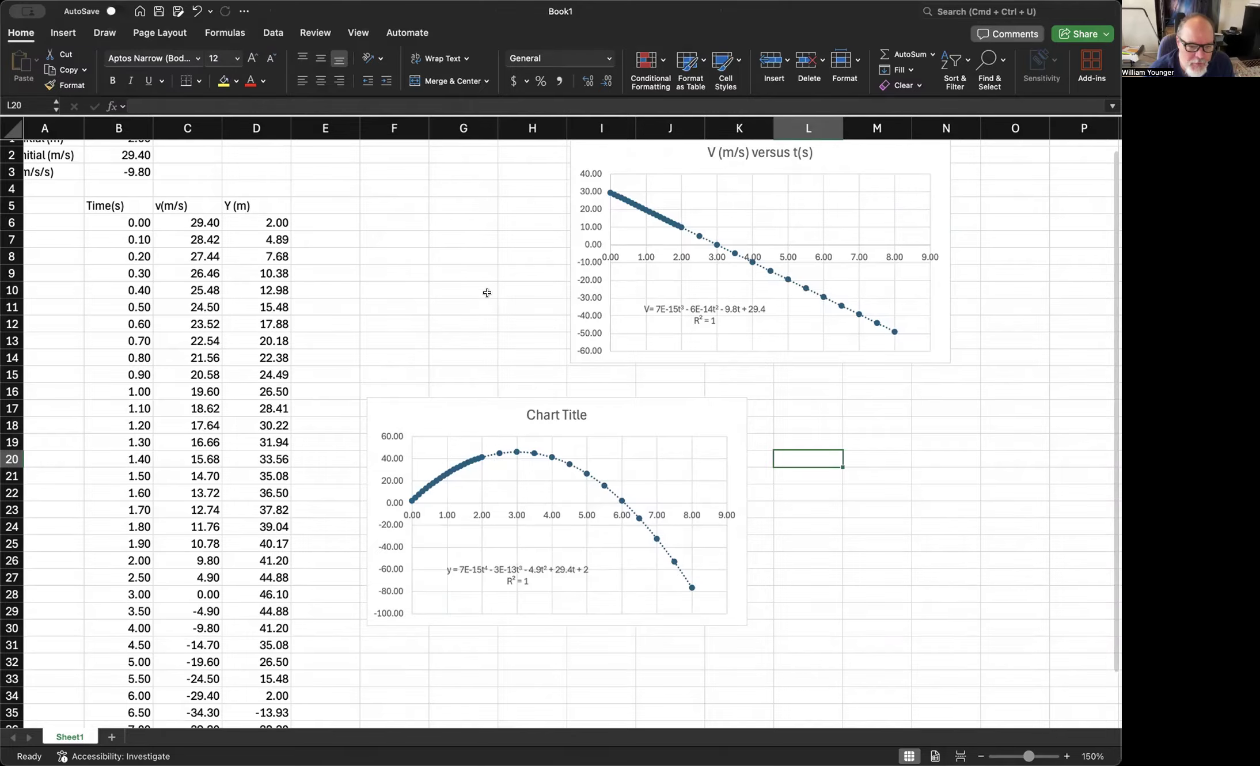
left_click(463, 286)
scroll(463, 287, "up", 1)
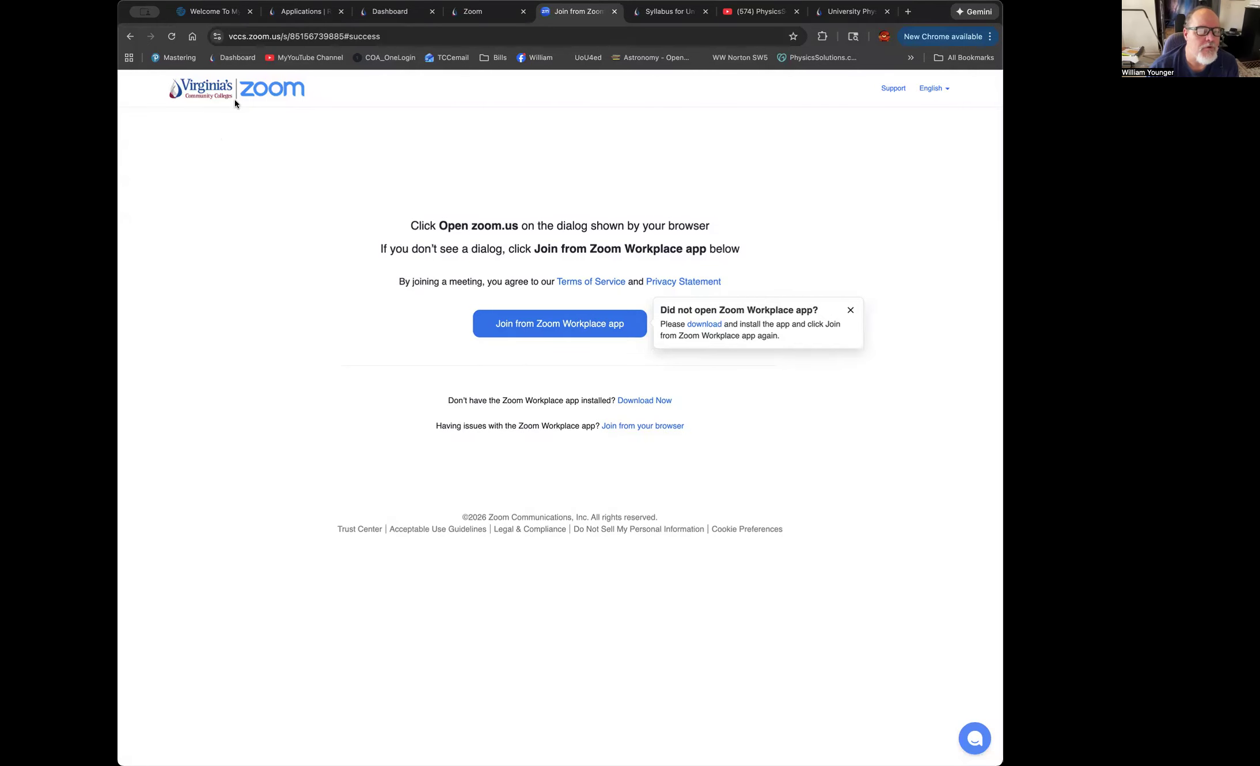
Step: Switch to Chrome and open the University Physics I course TC295.PHY.241.N02B.SP26 from the course dashboard
left_click(478, 12)
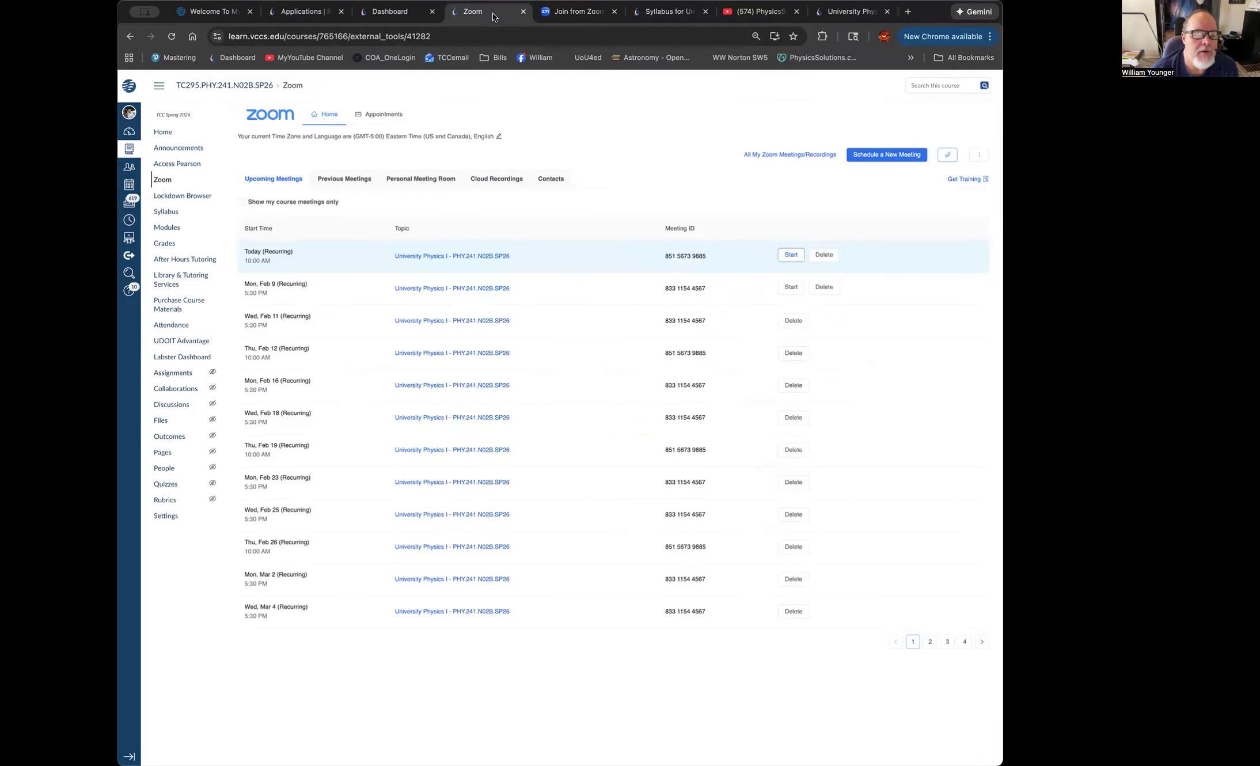
left_click(397, 11)
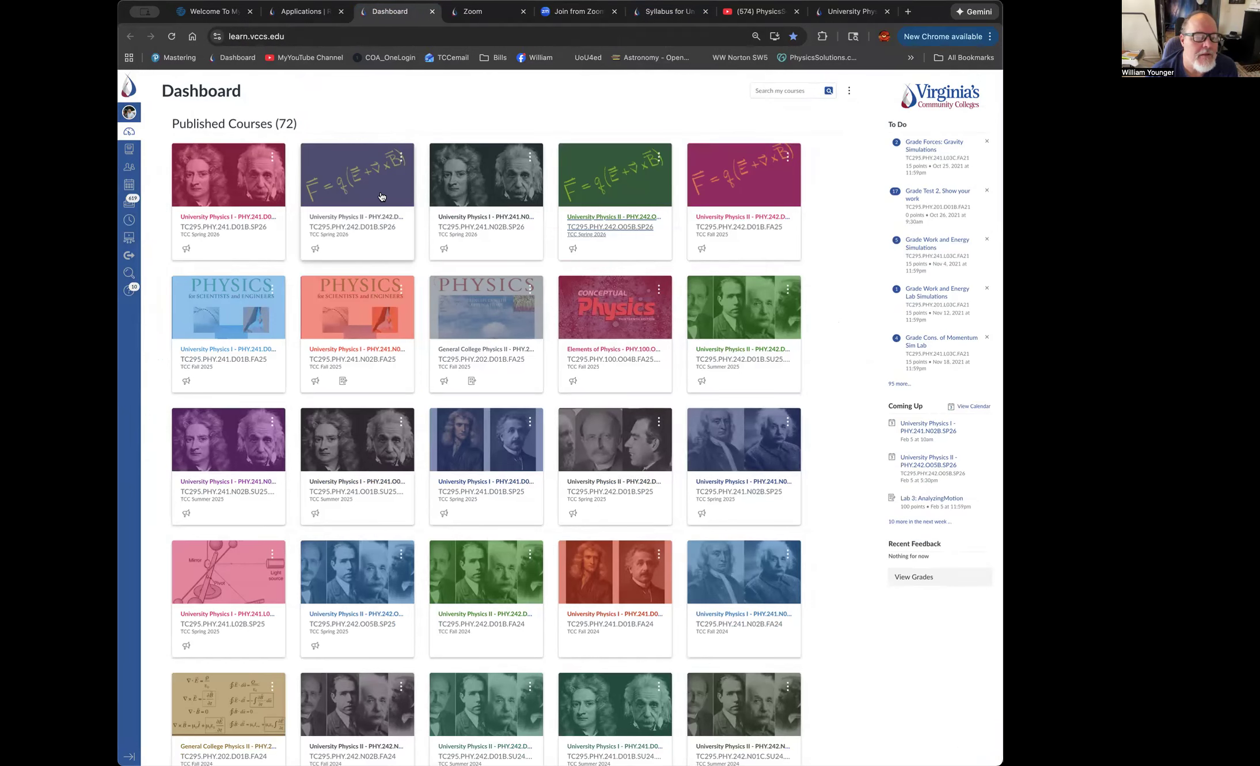
left_click(498, 226)
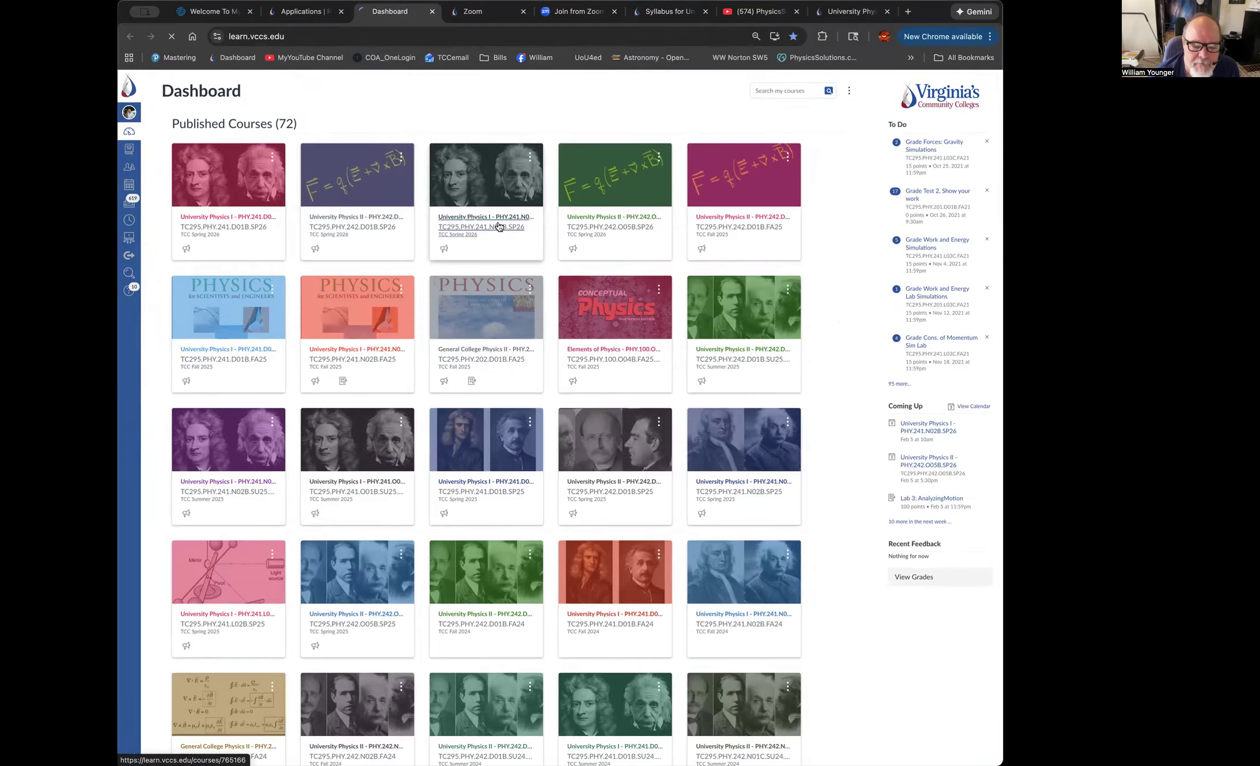
Step: Find the Week 4 lab module in the course and open Seq 1 Lab 4 Introduction to Excel 2019.doc
scroll(330, 546, "down", 20)
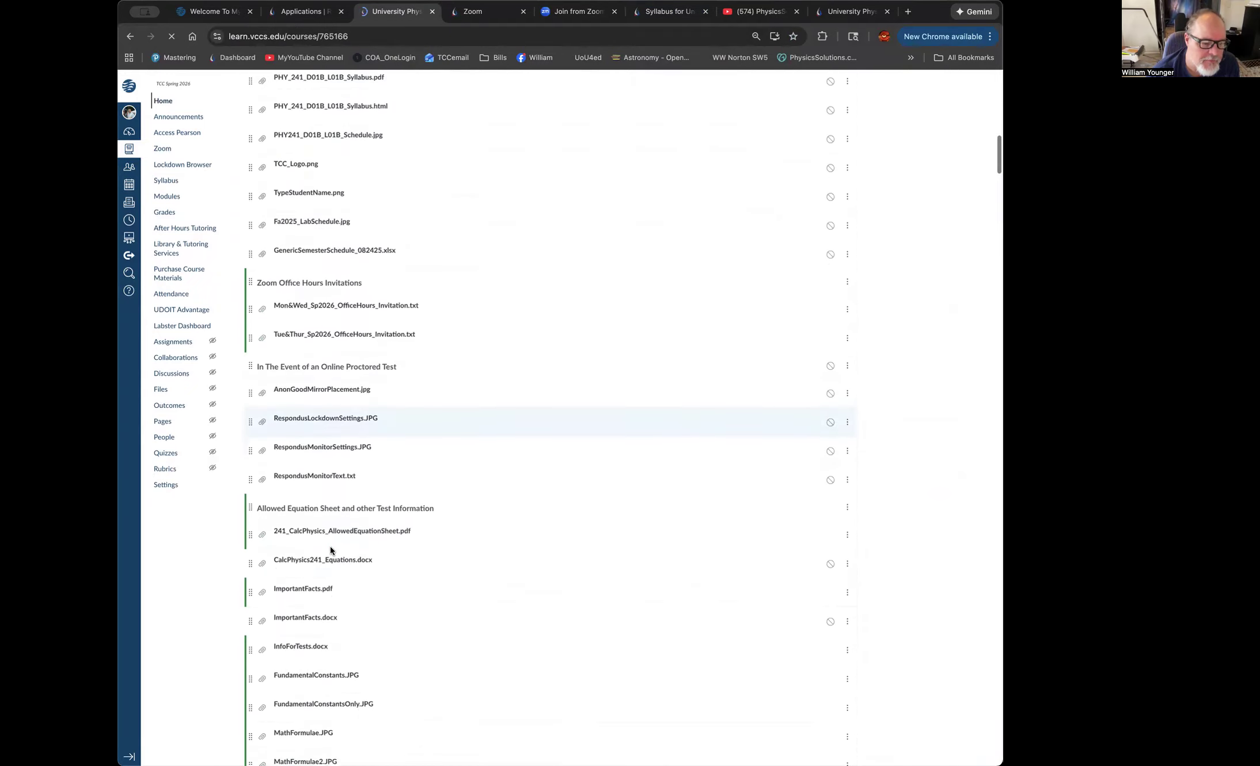
scroll(330, 546, "down", 20)
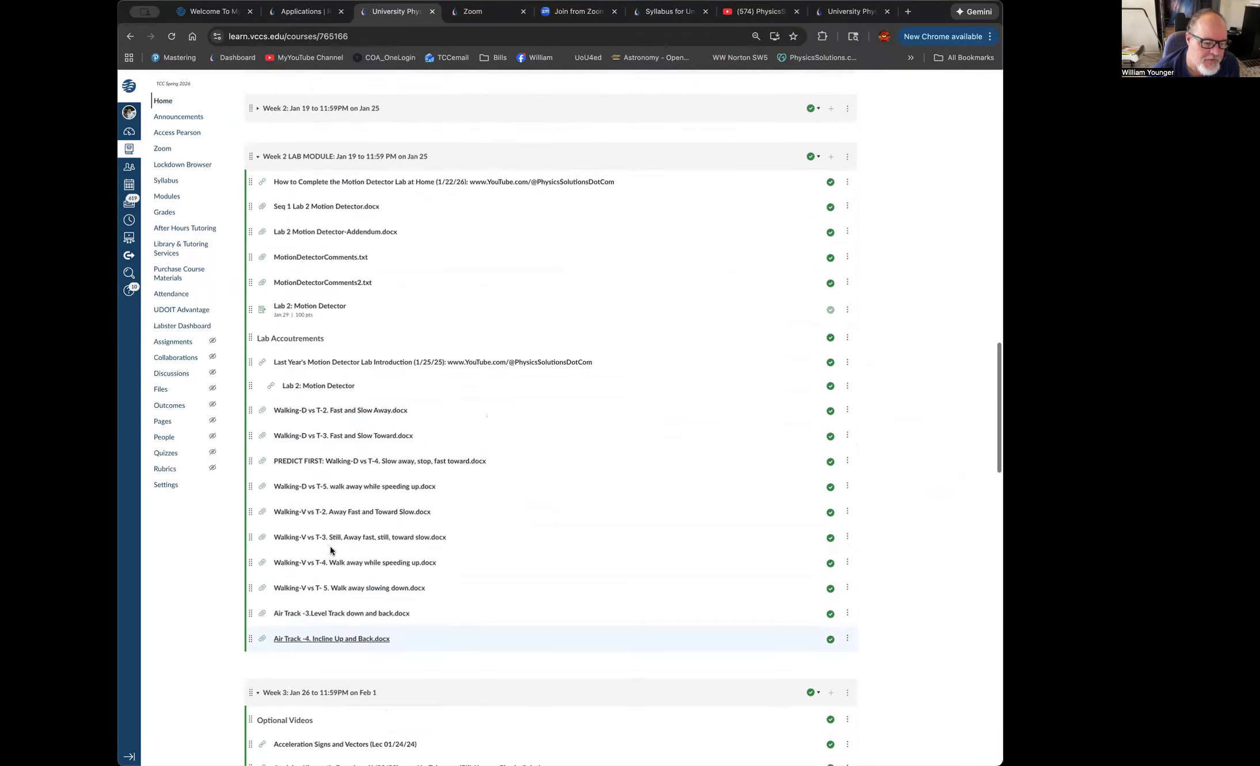
scroll(330, 549, "up", 20)
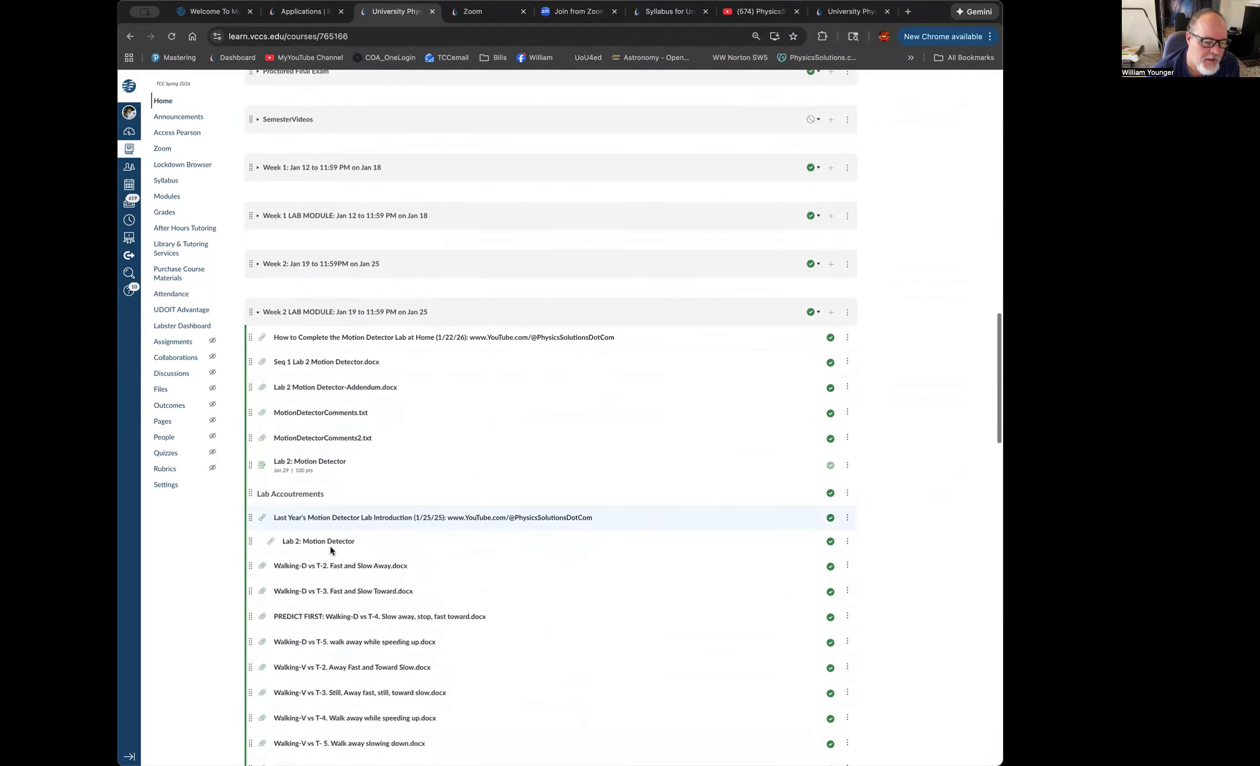
scroll(331, 549, "down", 20)
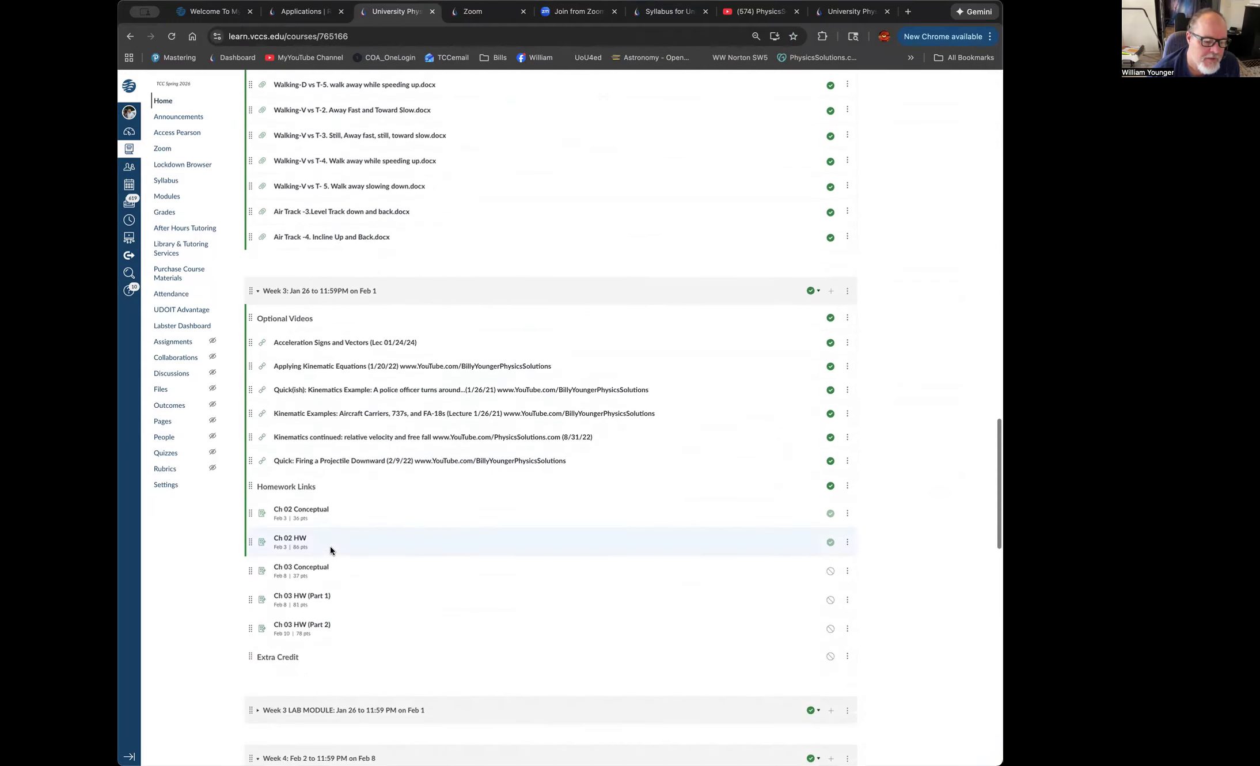
scroll(330, 546, "down", 3)
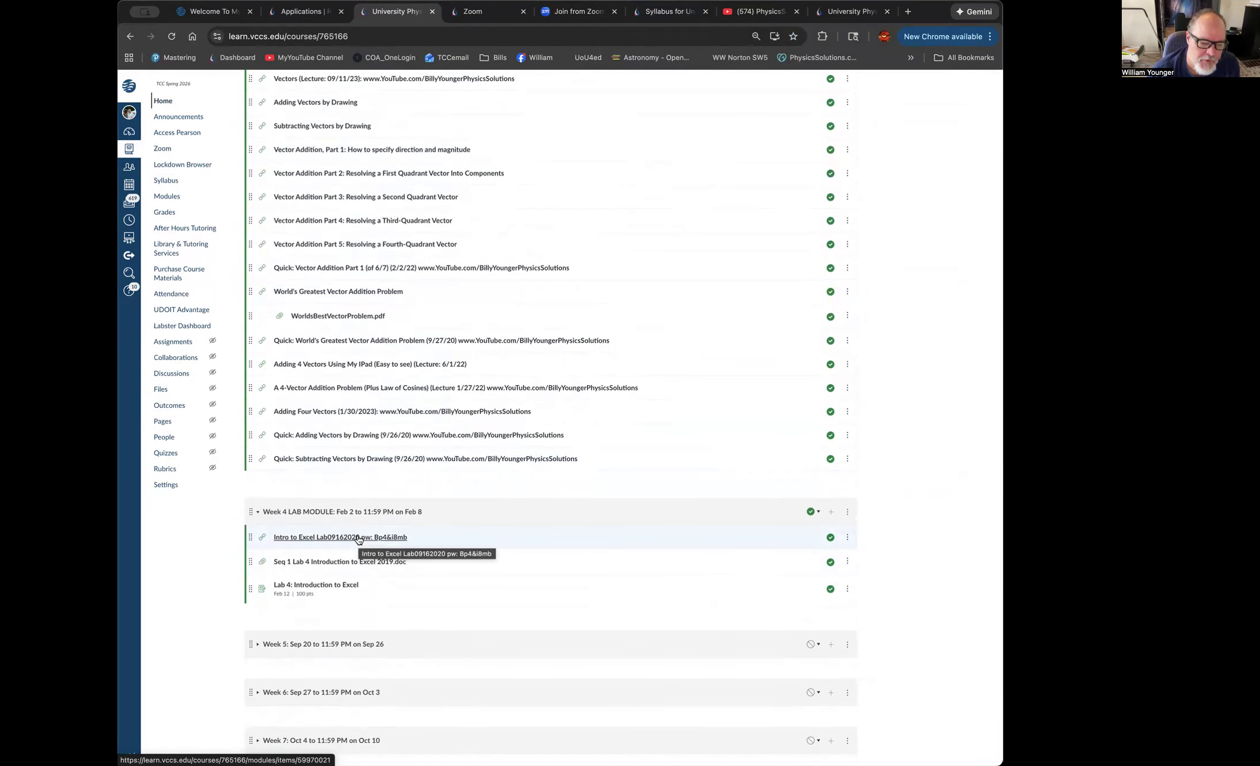
left_click(342, 562)
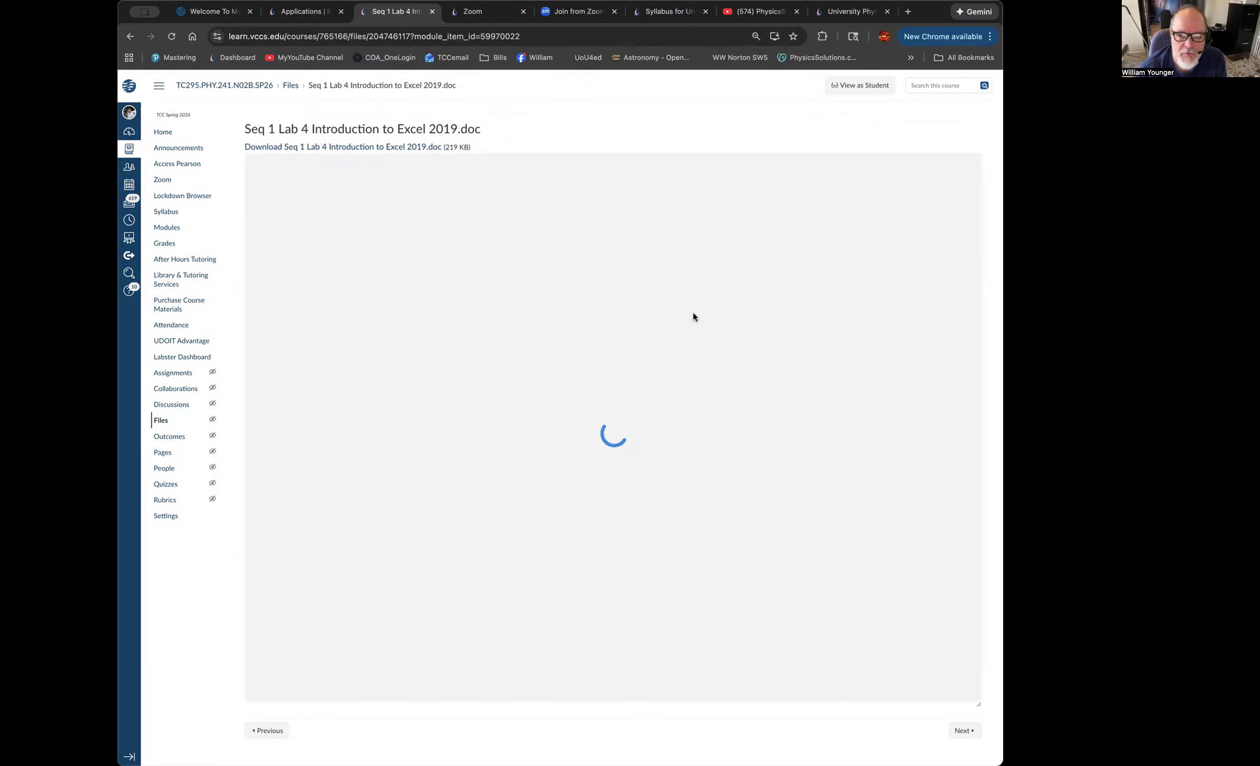
Step: Enlarge the lab document preview and read pages 1 to 3 on equations, fill series, absolute references and the accelerating car example
left_click(926, 164)
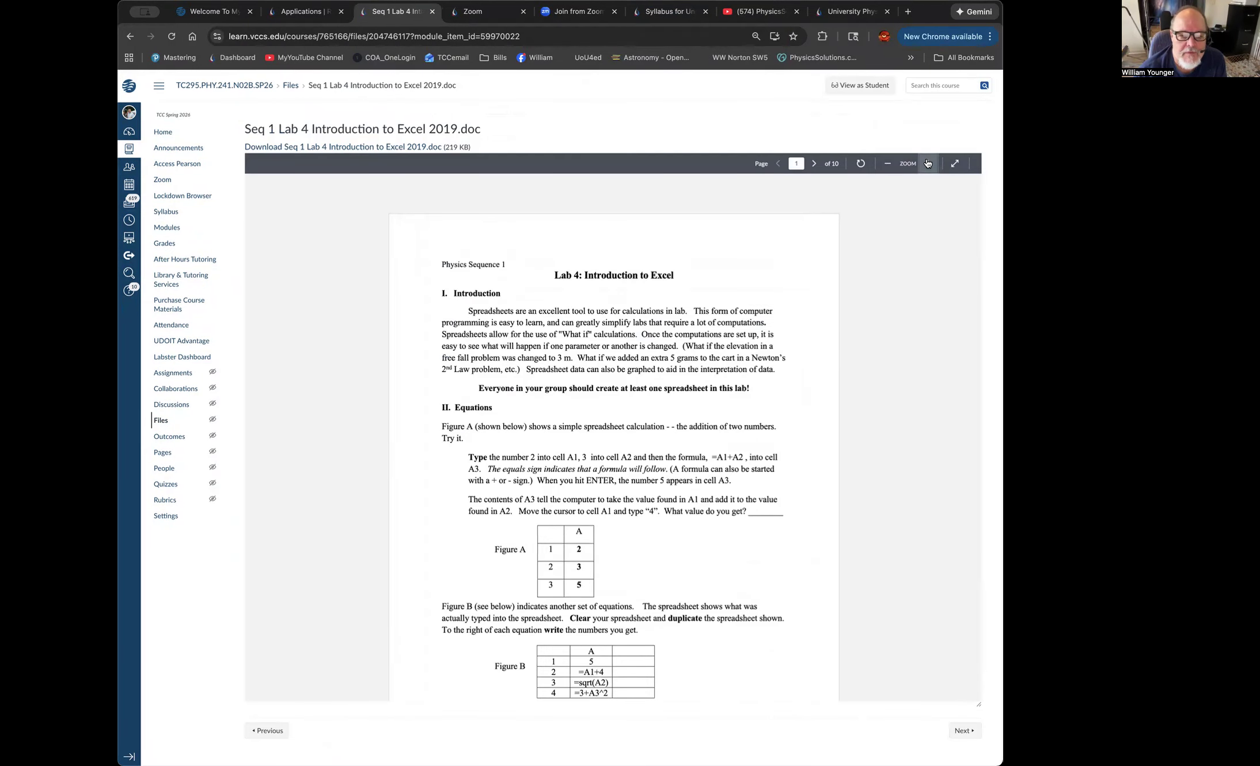
left_click(926, 164)
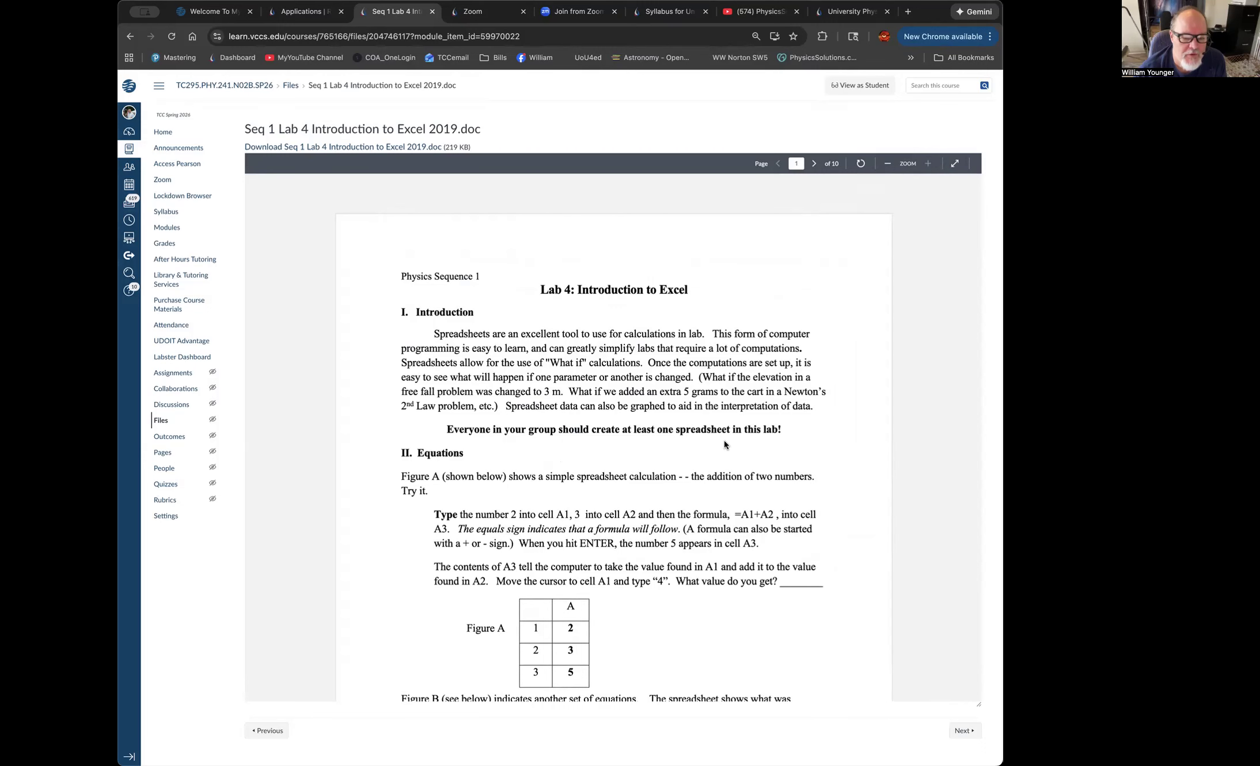
scroll(723, 439, "down", 3)
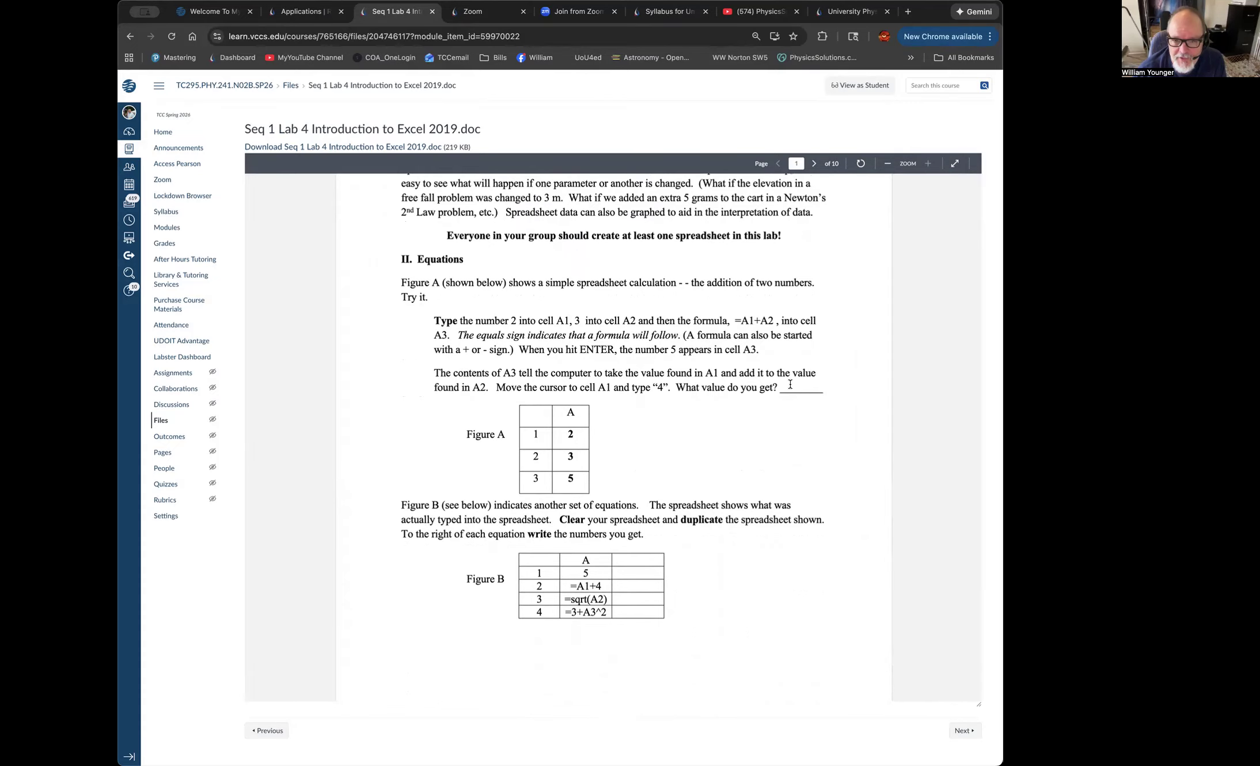
scroll(682, 504, "down", 2)
scroll(681, 504, "down", 2)
scroll(682, 503, "up", 5)
scroll(681, 505, "down", 8)
scroll(681, 506, "down", 4)
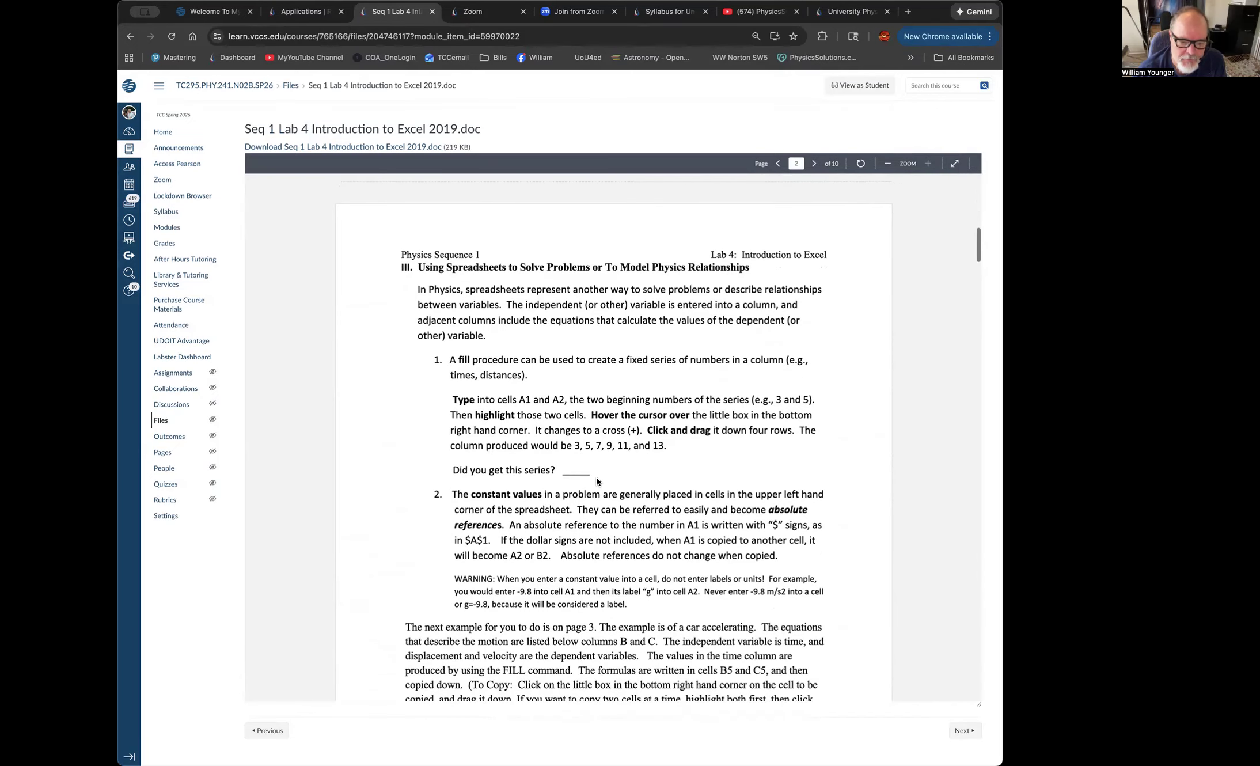
scroll(595, 476, "down", 6)
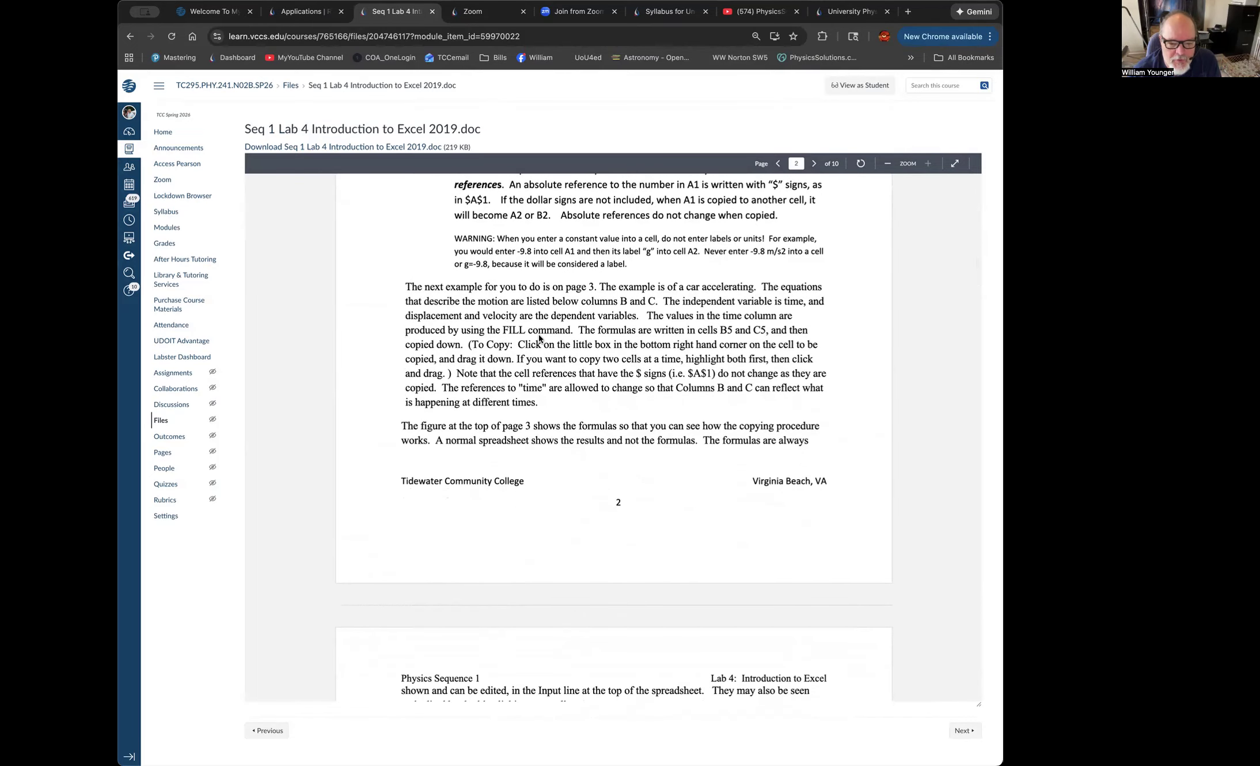
scroll(538, 334, "down", 3)
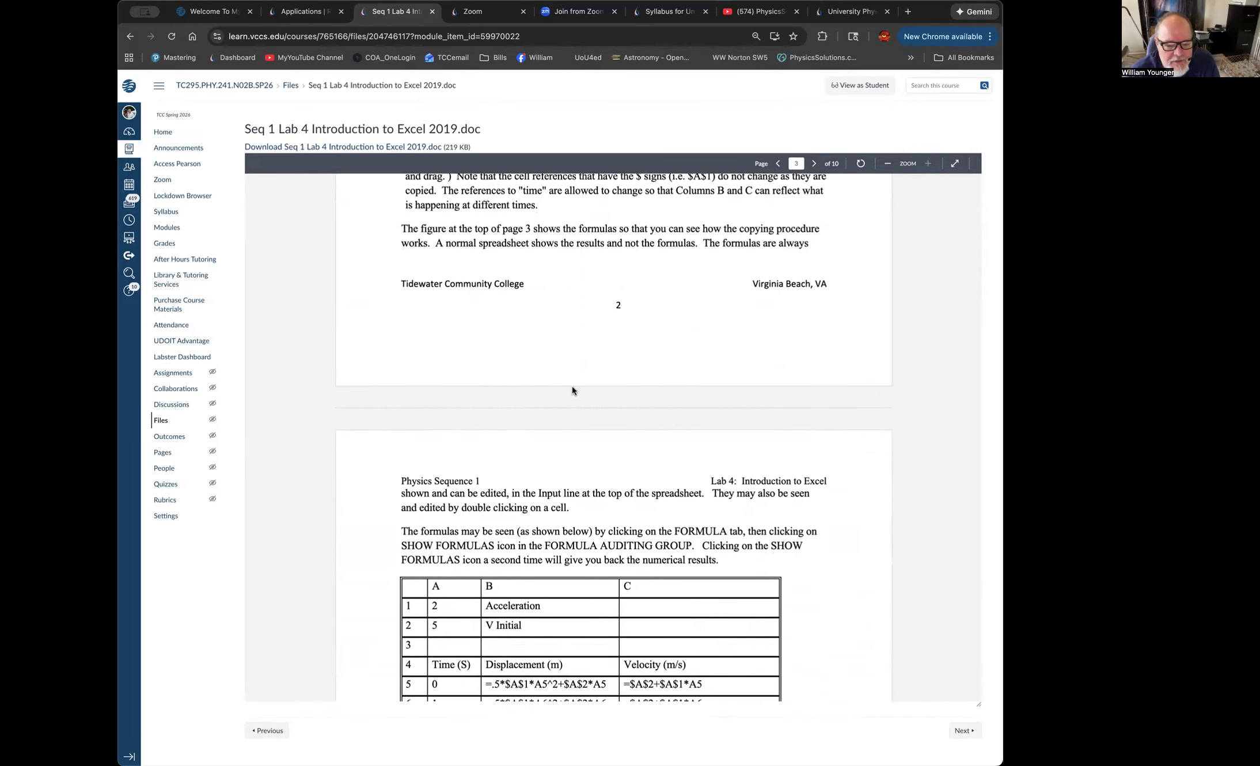
scroll(572, 387, "down", 2)
scroll(571, 390, "down", 5)
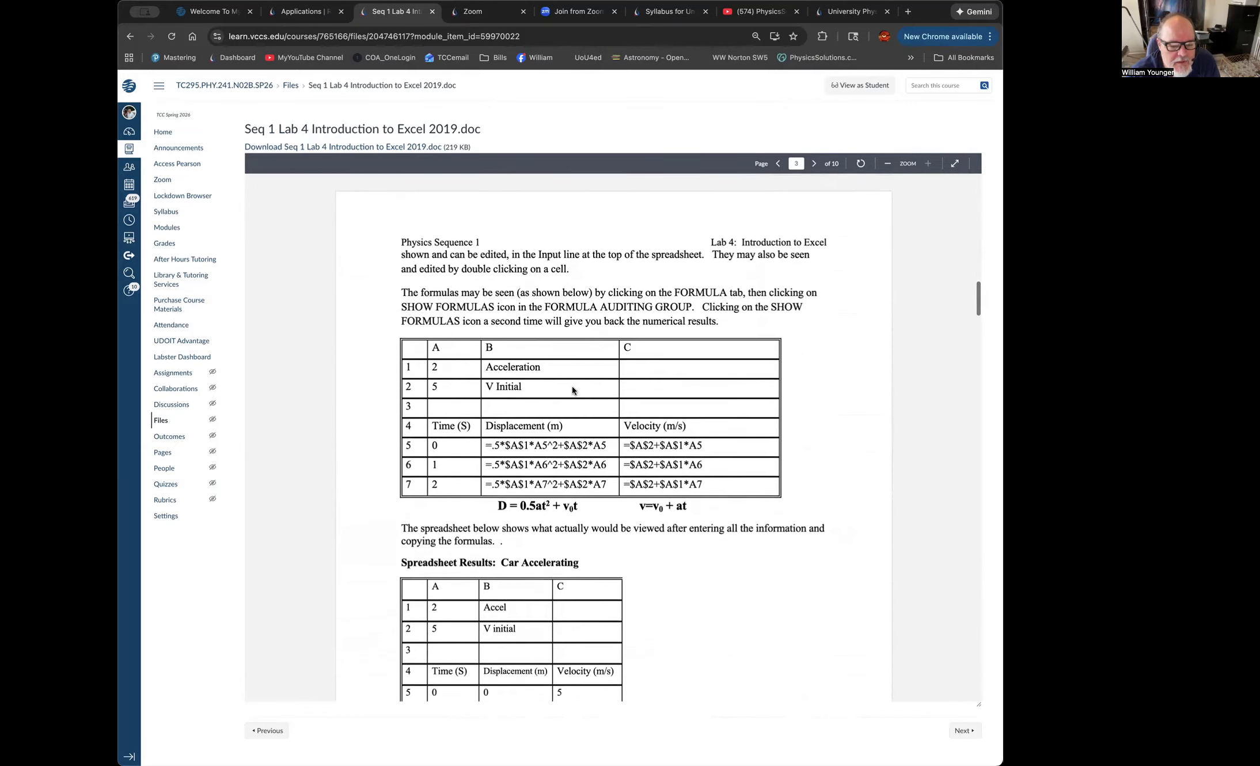
scroll(572, 387, "down", 1)
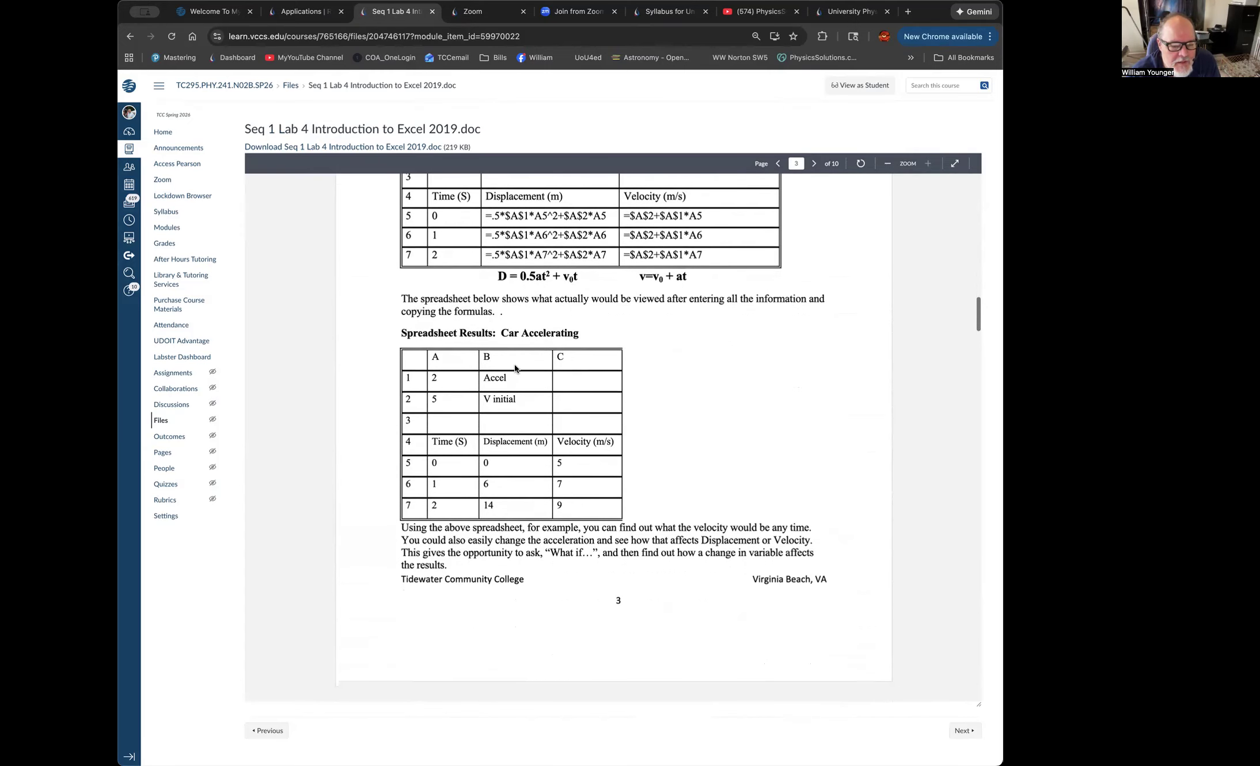
Step: Read pages 4 and 5 of the lab handout on the accelerating object procedure, scatter graphs, axis titles, gridlines and trendlines
scroll(574, 360, "down", 7)
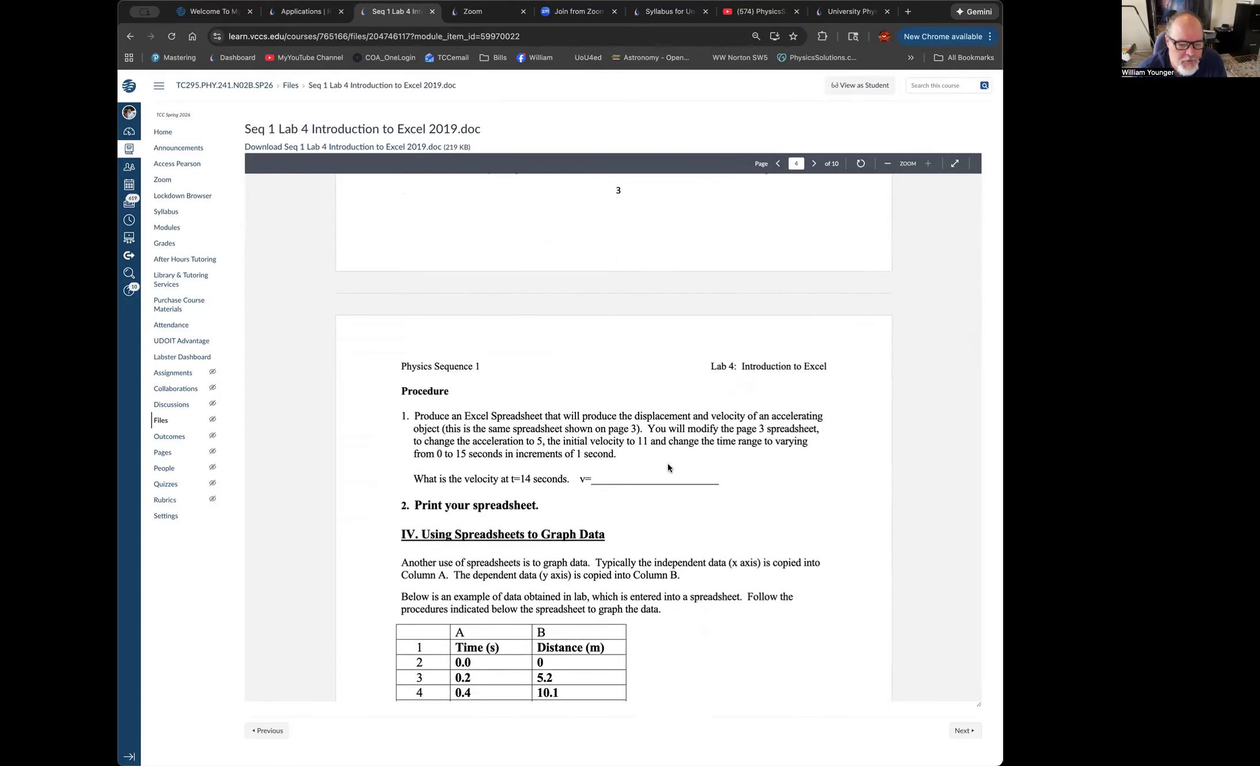
scroll(668, 463, "down", 2)
scroll(667, 466, "down", 9)
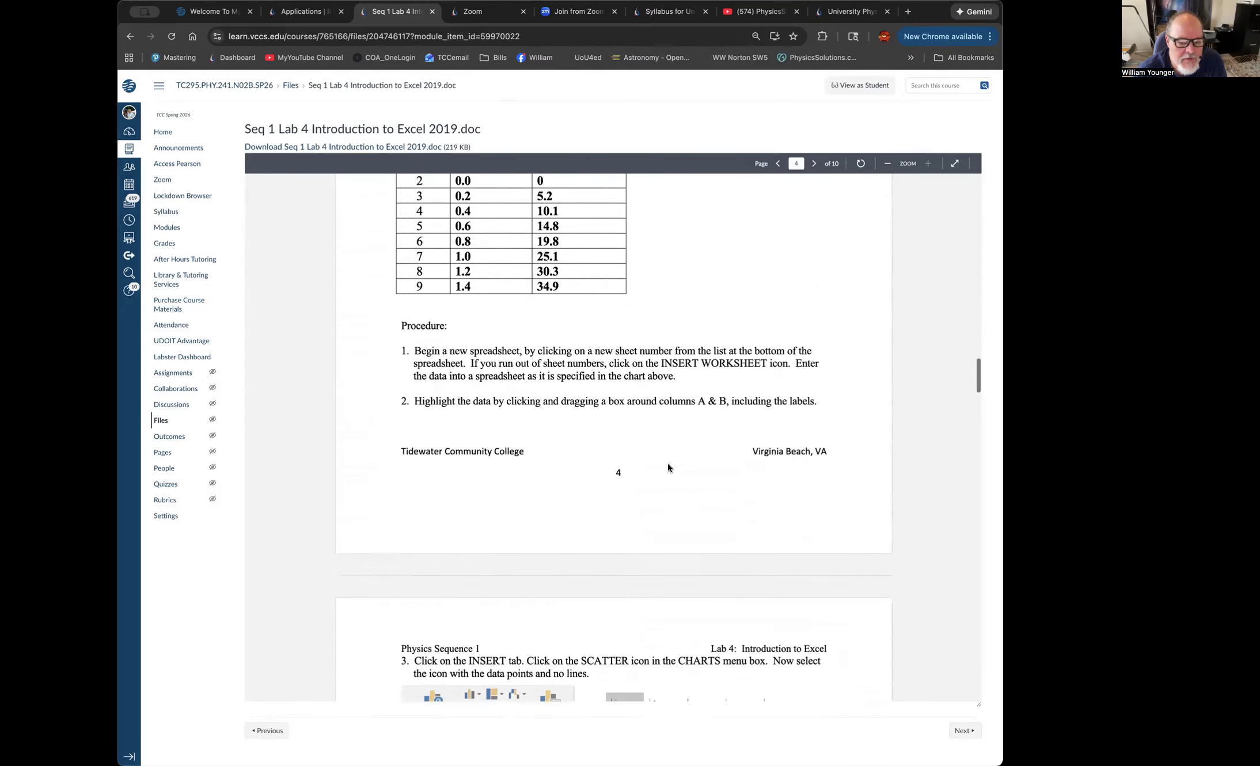
scroll(668, 466, "down", 7)
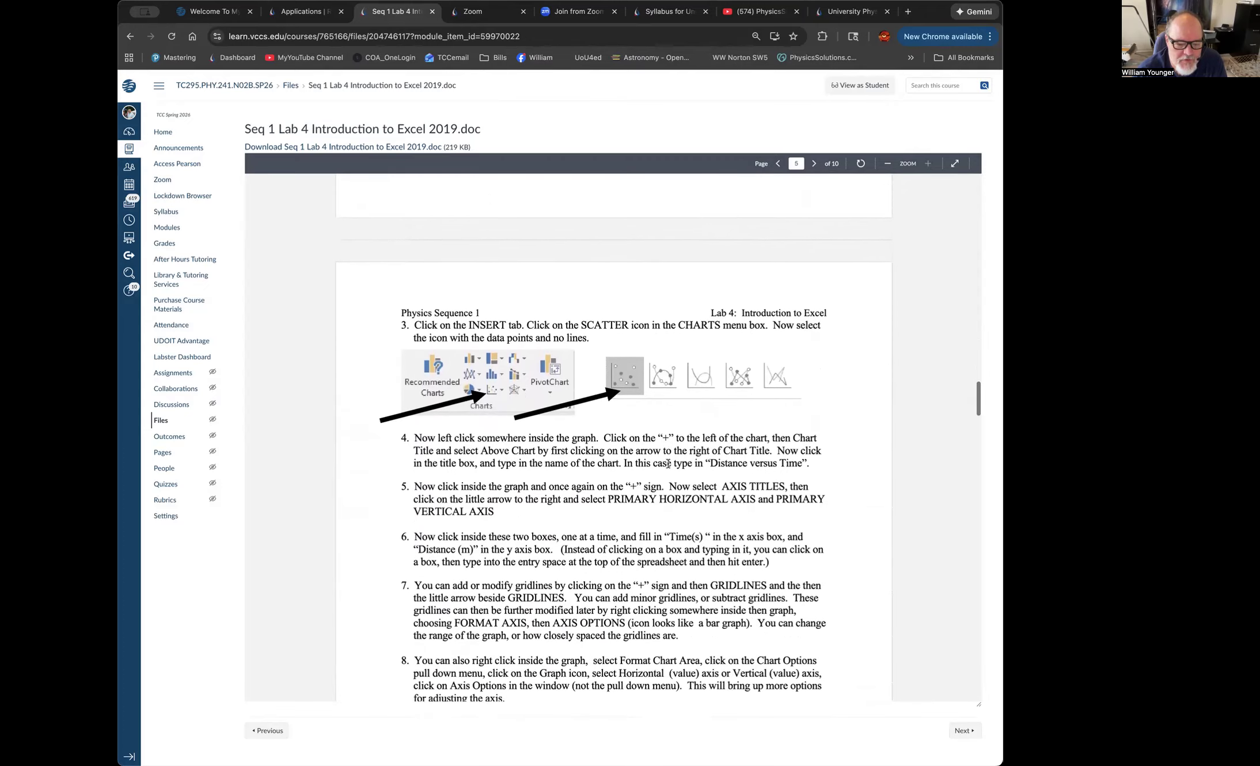
scroll(668, 463, "down", 3)
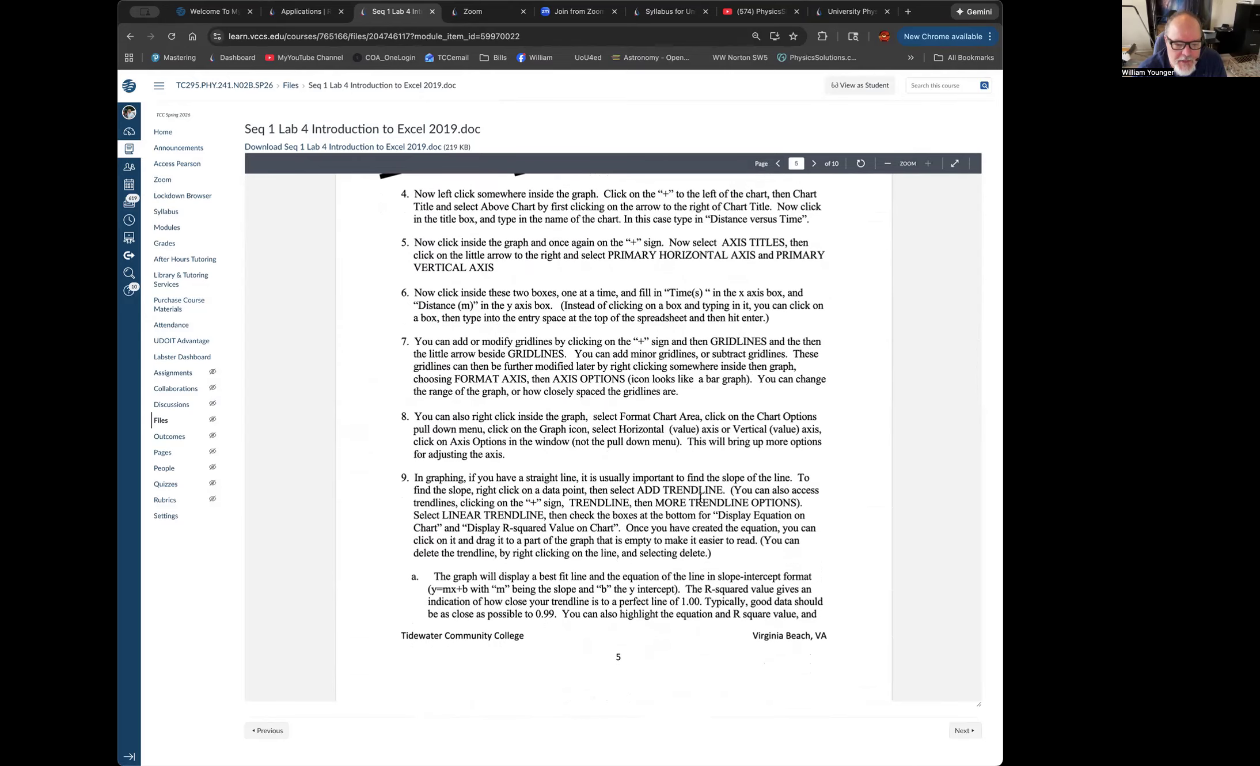
scroll(563, 501, "down", 5)
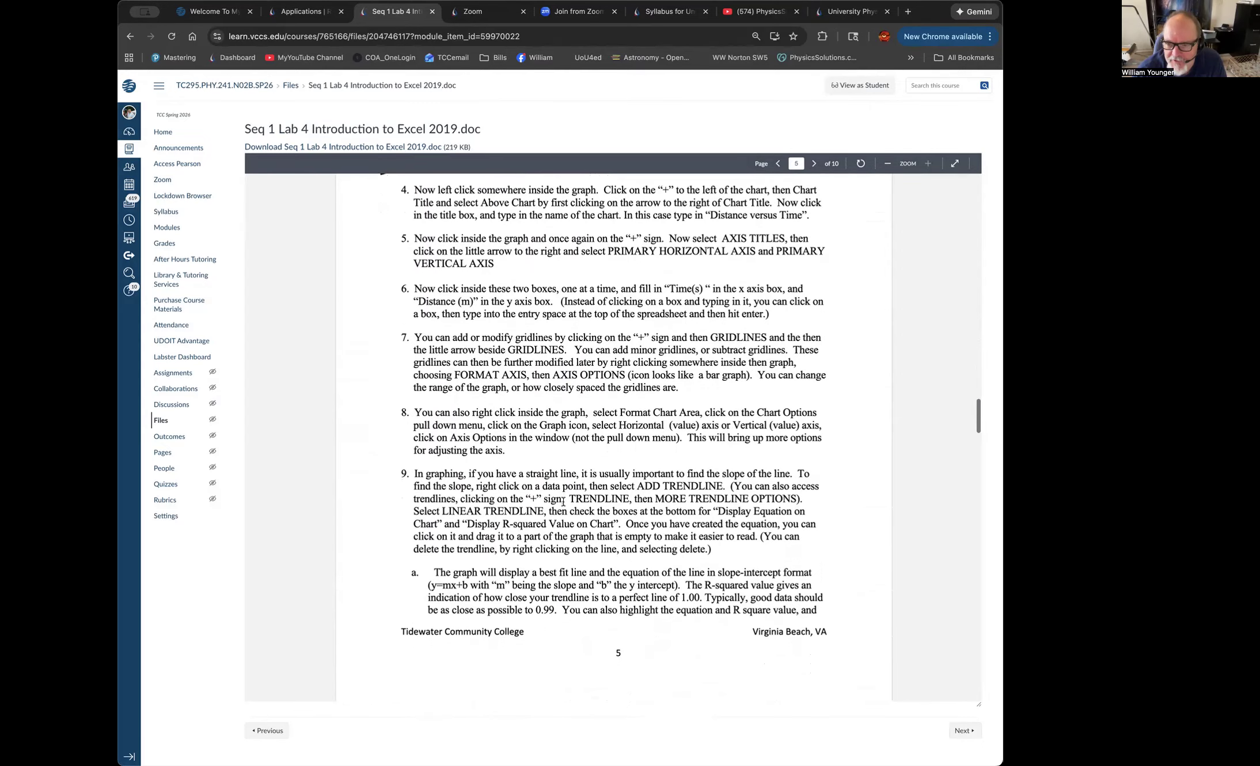
scroll(563, 501, "down", 8)
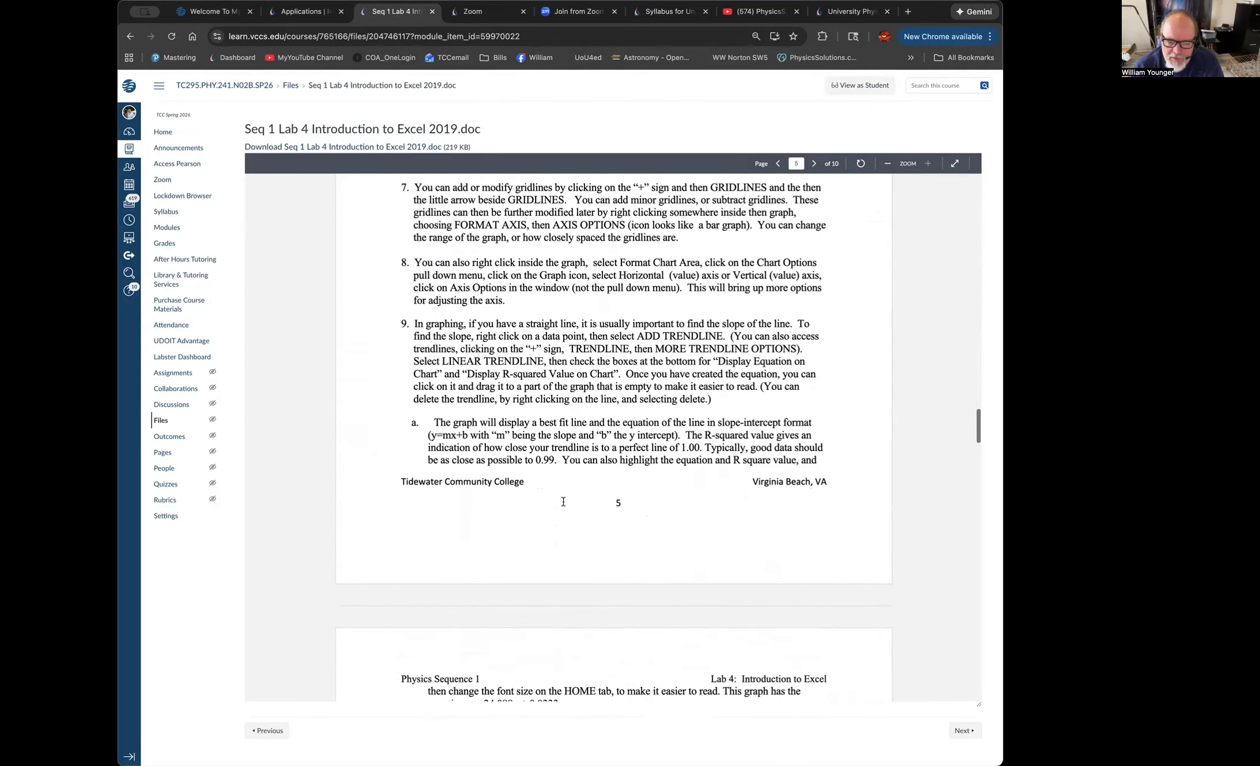
Step: Review page 6 of the handout on renaming equation variables, printing, and the sample Distance versus Time graph
scroll(563, 501, "down", 6)
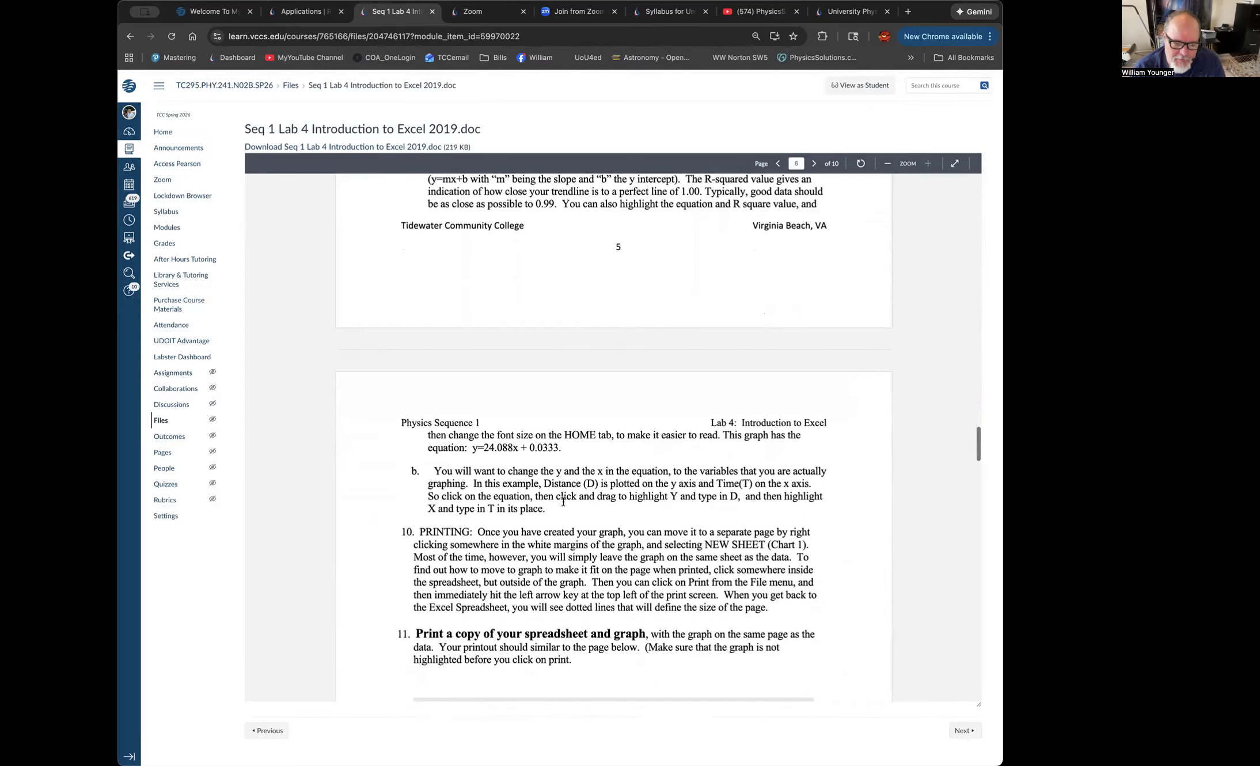
scroll(563, 501, "down", 3)
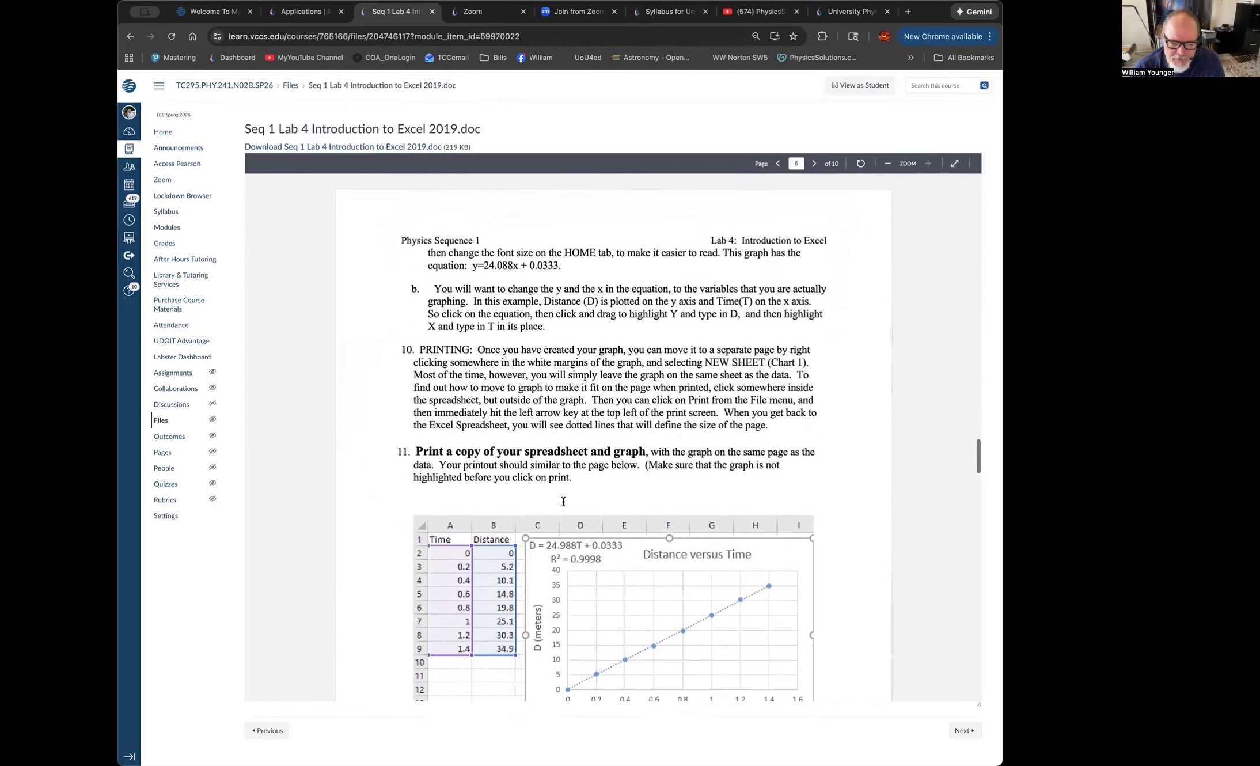
scroll(563, 501, "down", 1)
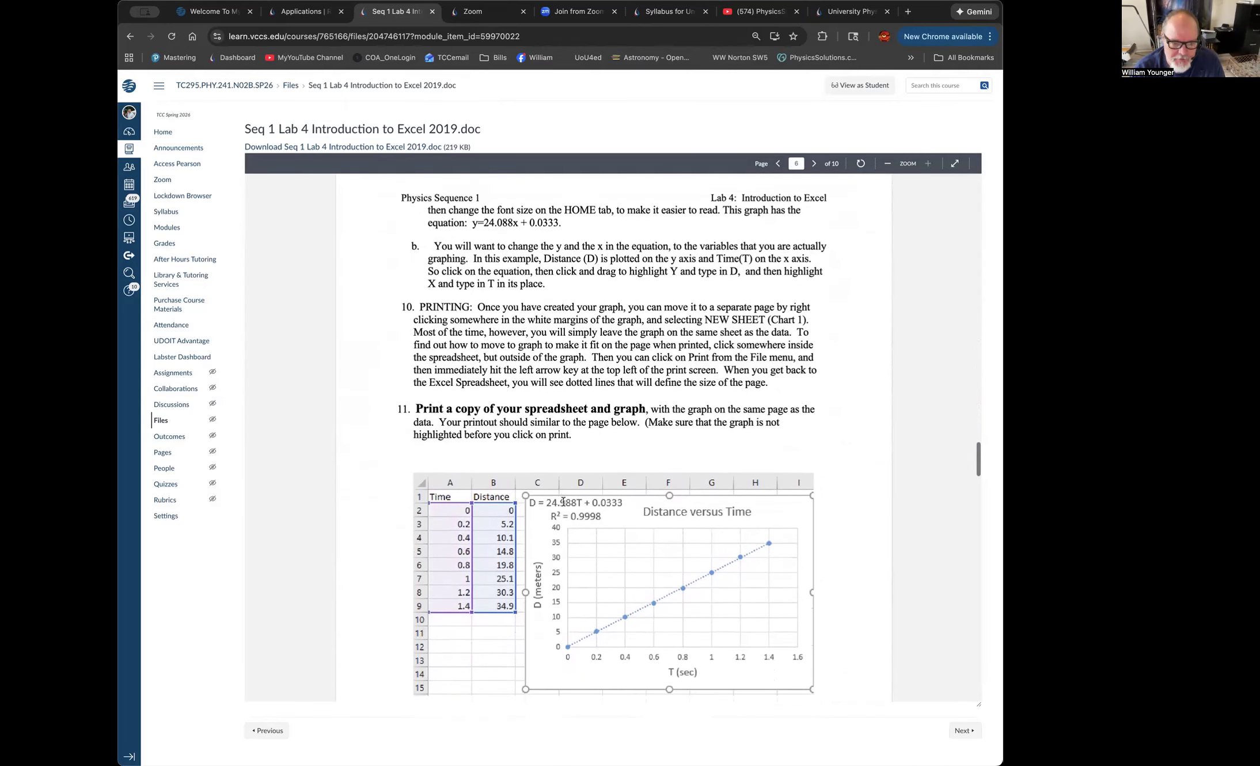
scroll(563, 501, "down", 1)
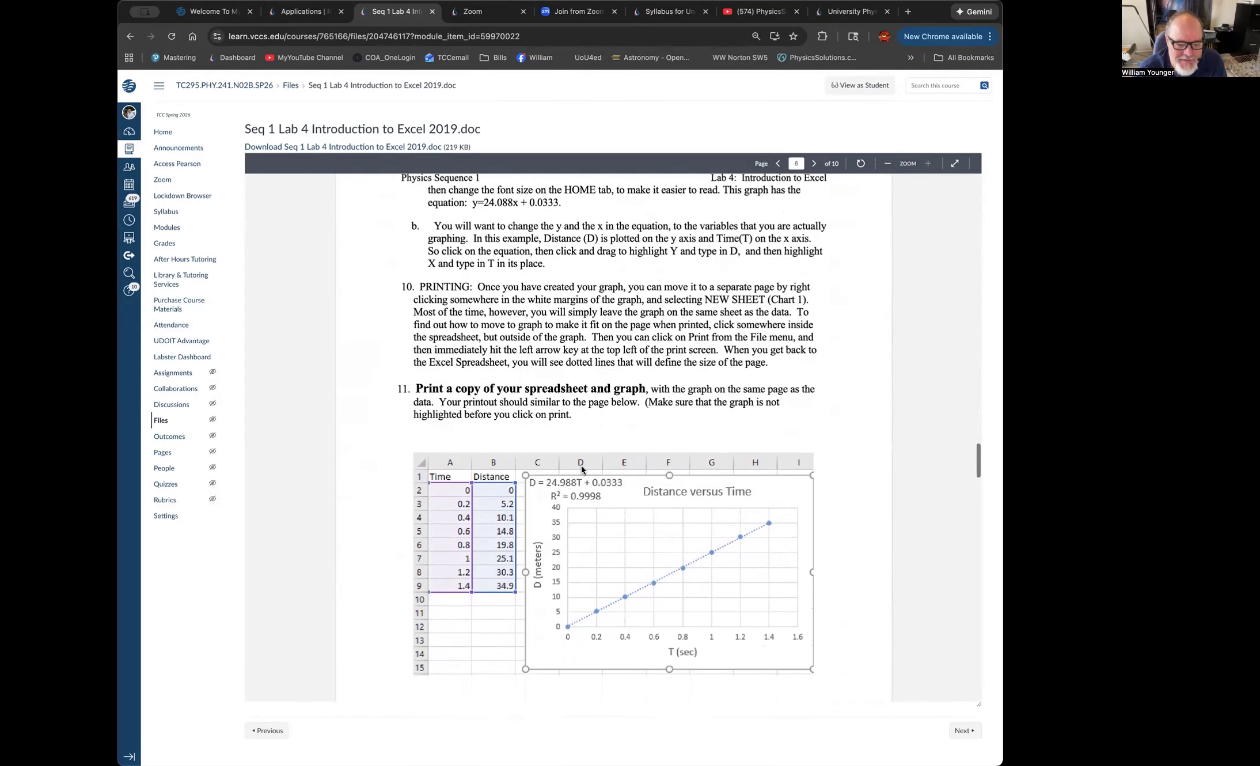
scroll(582, 469, "down", 5)
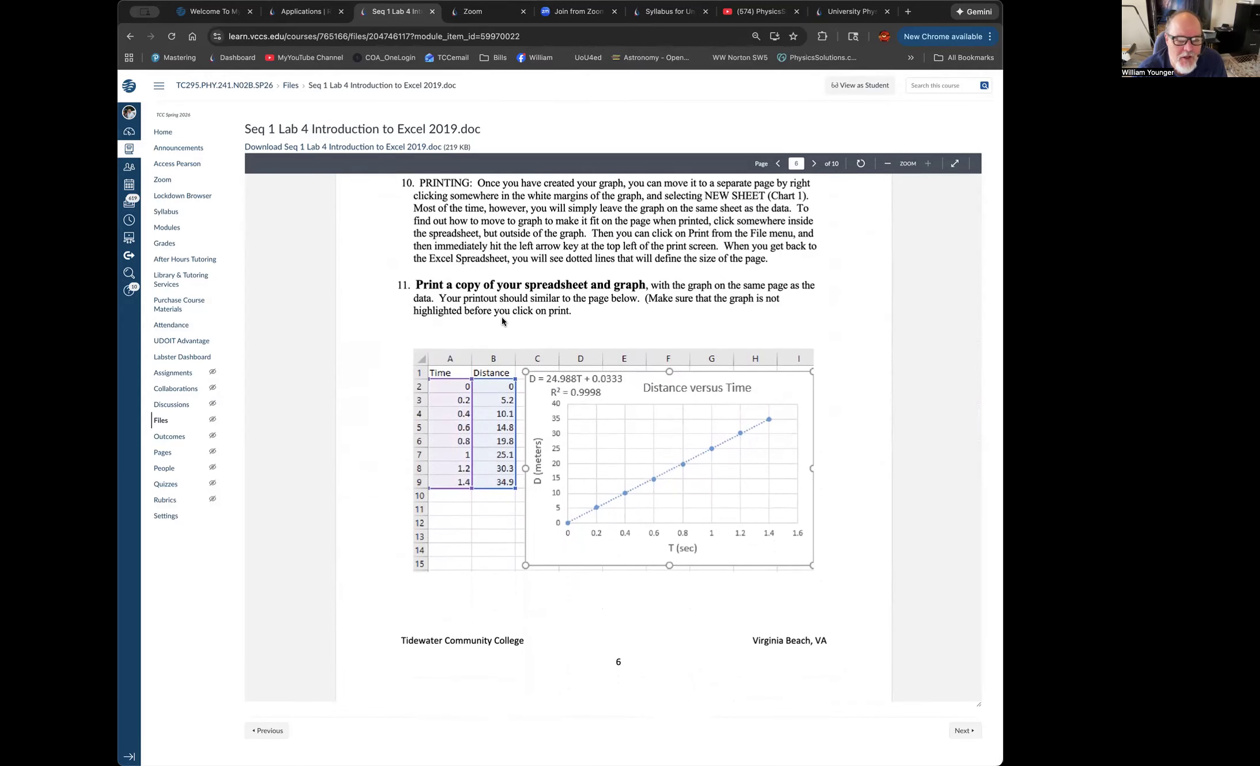
scroll(502, 319, "up", 5)
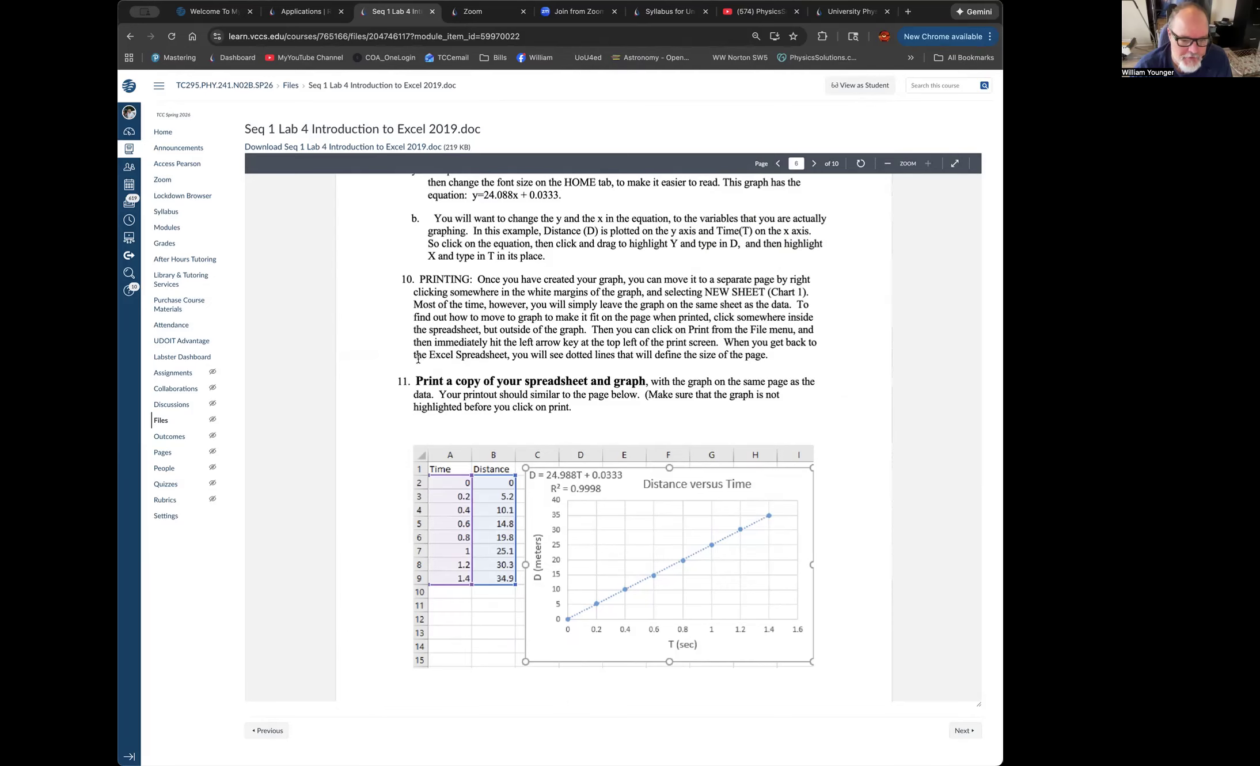
Step: Skim the exercises on pages 7 to 10 covering gravitational force, two-data-set graphs and data compared to theory
scroll(539, 436, "down", 7)
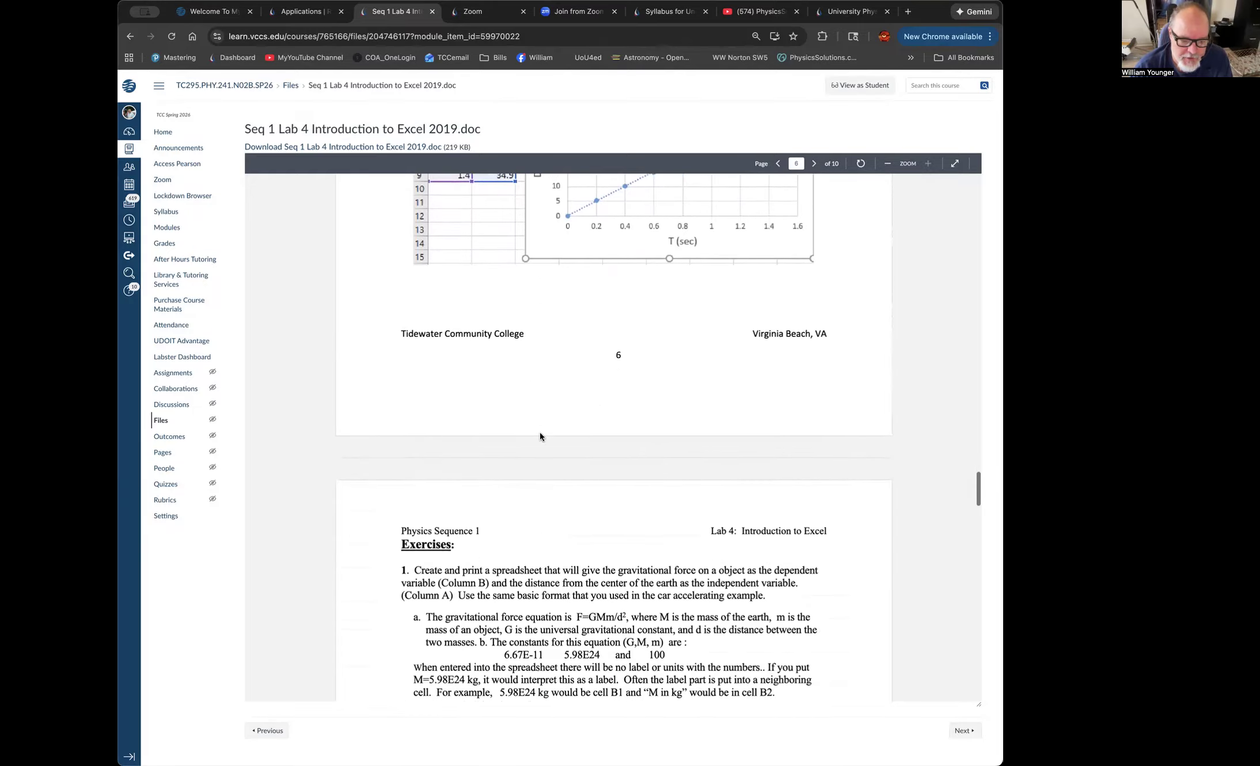
scroll(539, 436, "down", 5)
scroll(539, 436, "down", 13)
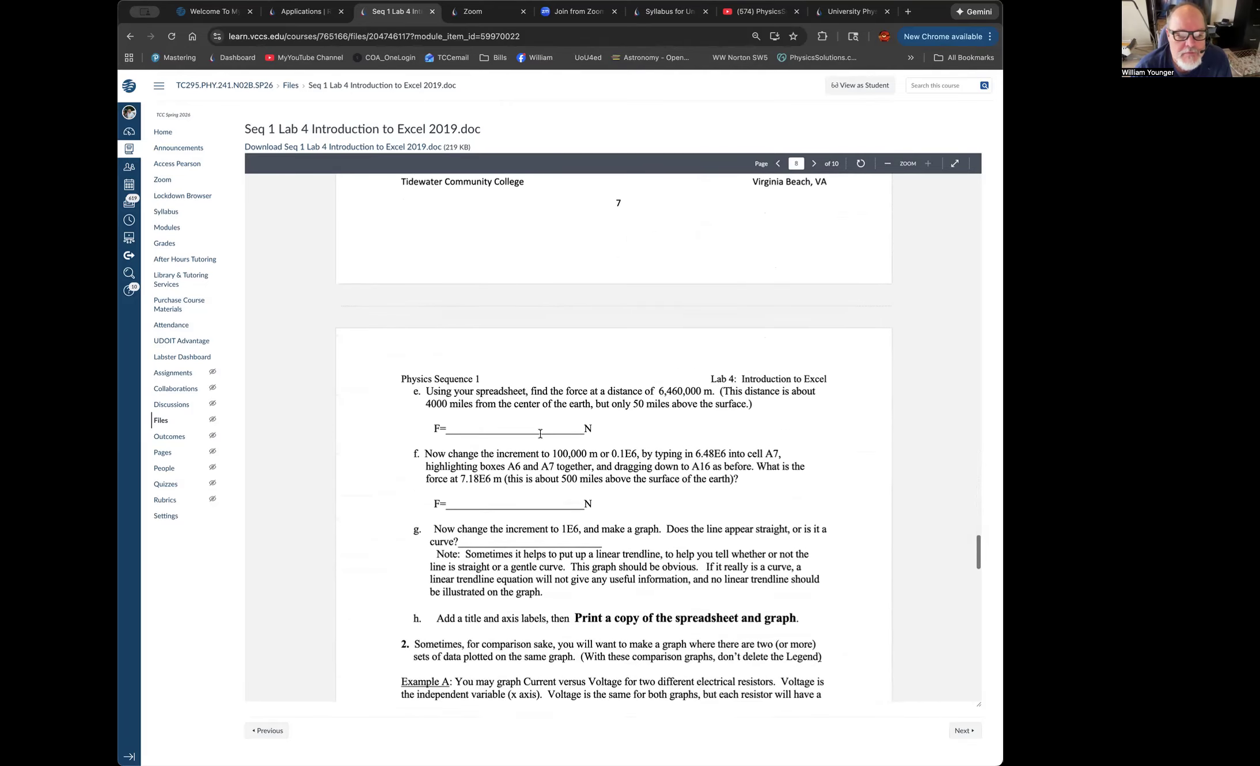
scroll(539, 433, "down", 1)
scroll(540, 434, "down", 20)
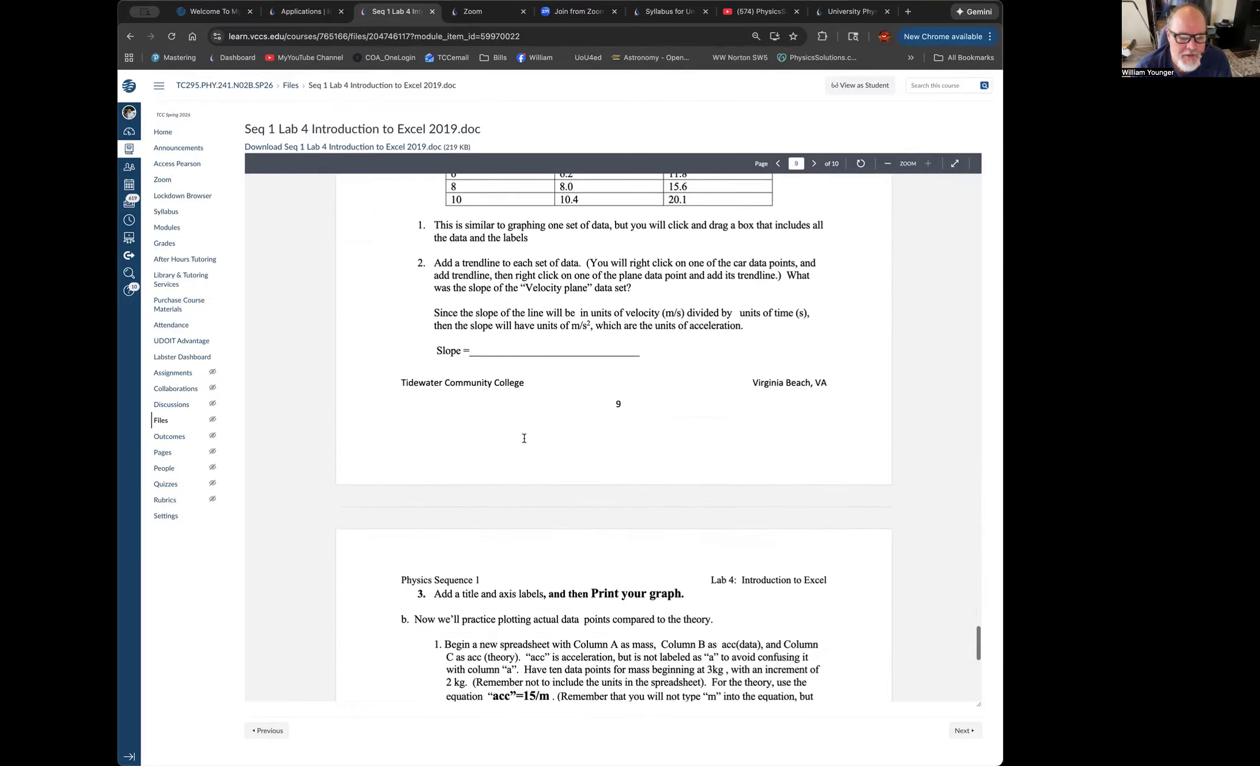
scroll(529, 415, "down", 7)
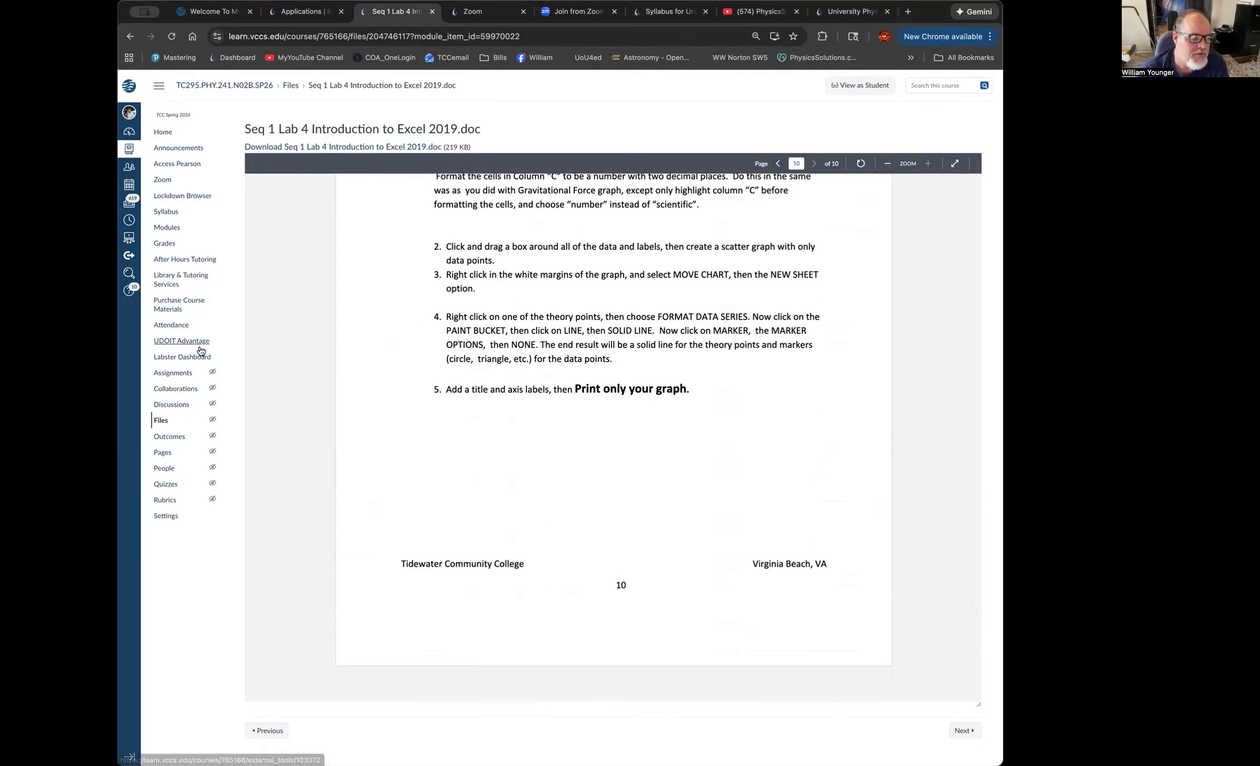
Step: Return to the course modules and locate the Lab 4: Introduction to Excel assignment in the Week 4 LAB MODULE
left_click(167, 228)
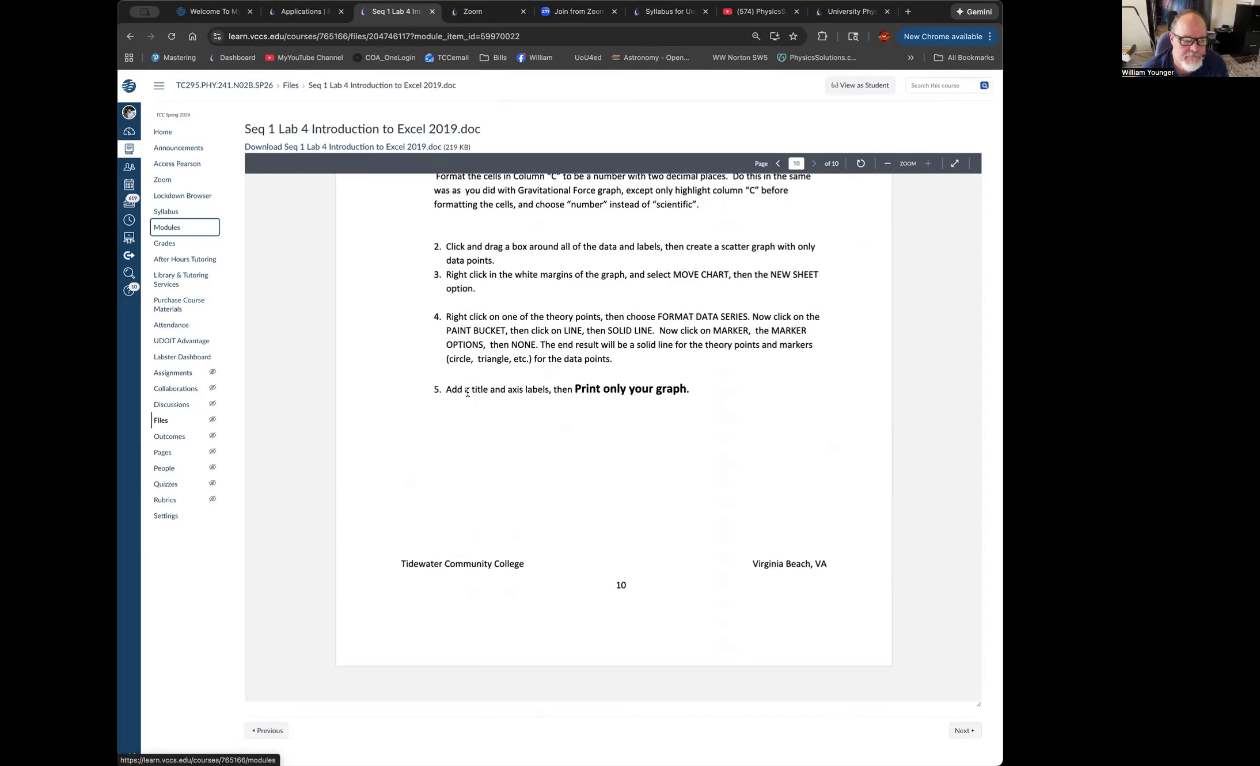
left_click(168, 229)
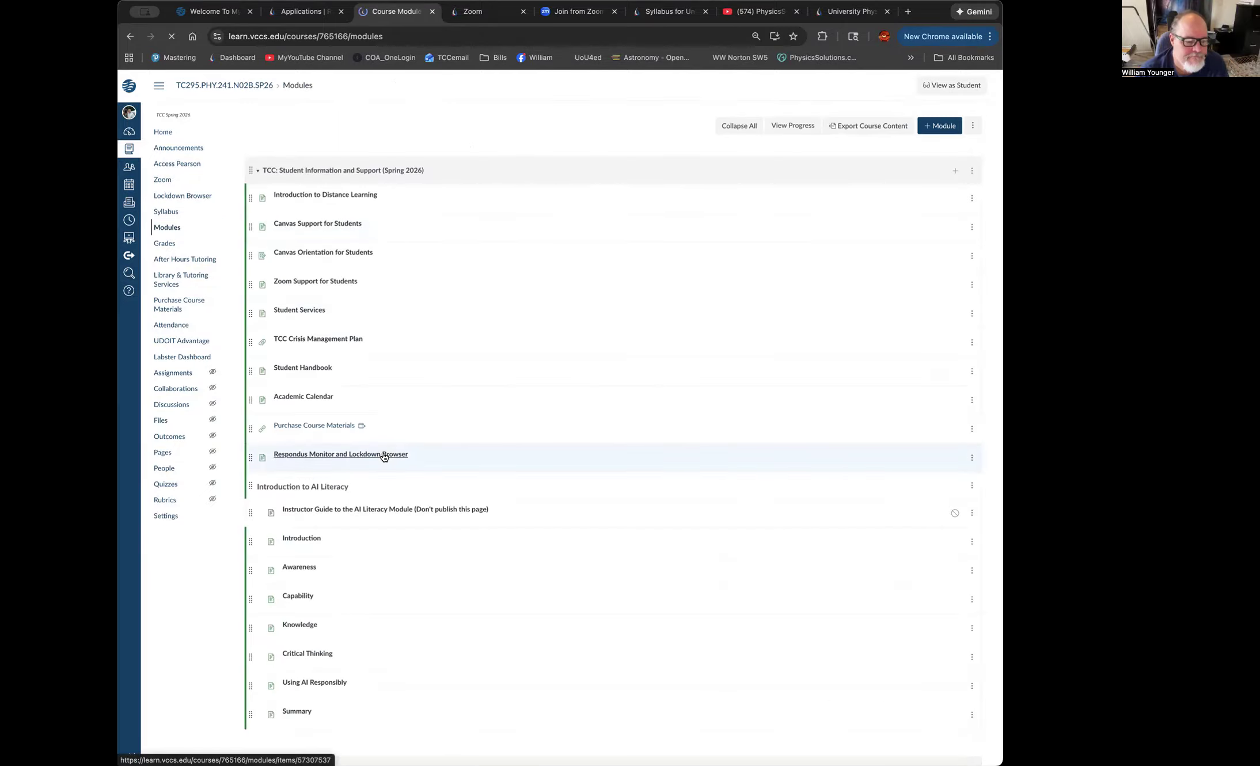
scroll(383, 454, "down", 15)
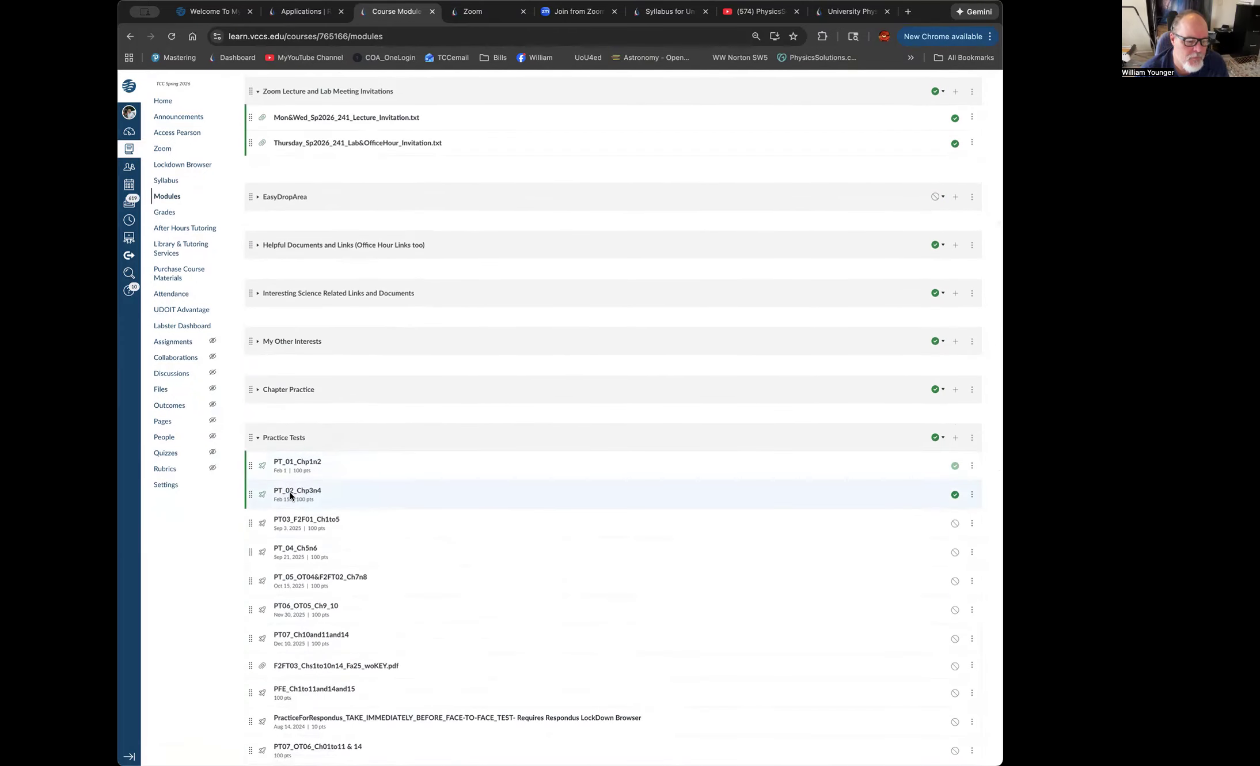
scroll(299, 490, "down", 15)
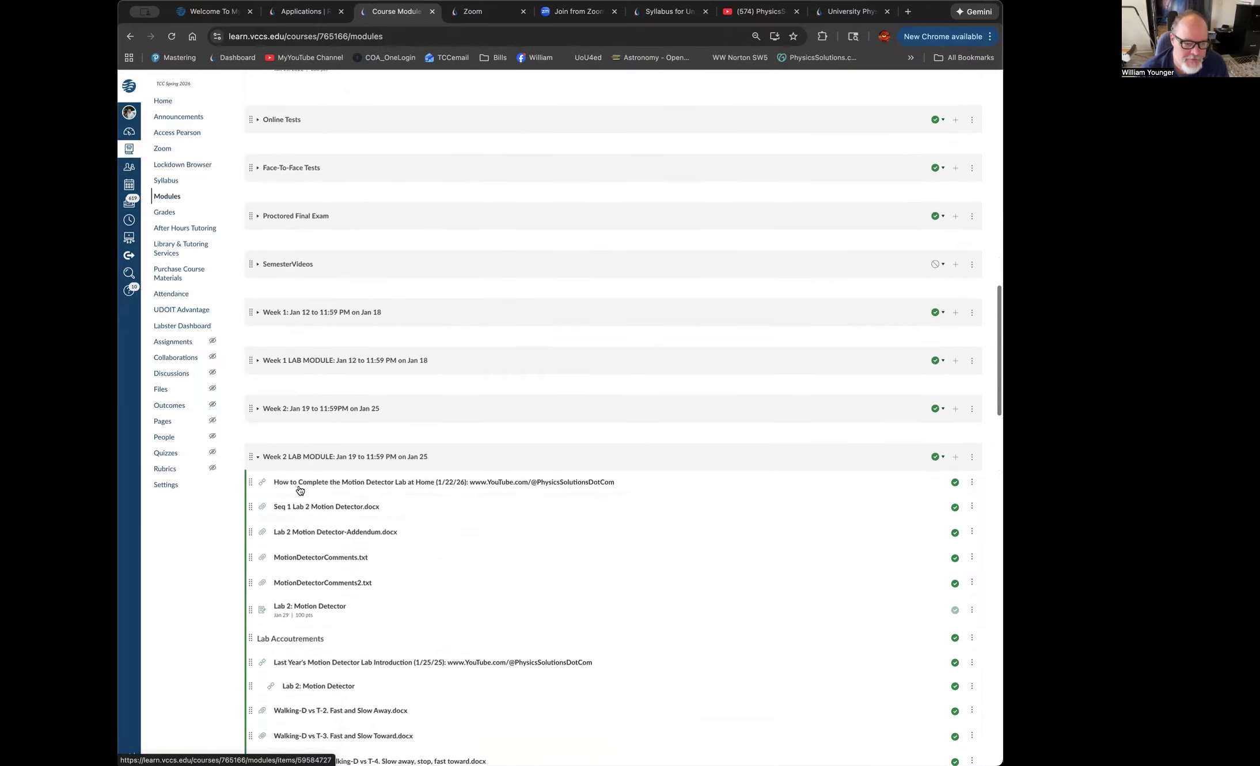
scroll(299, 489, "down", 5)
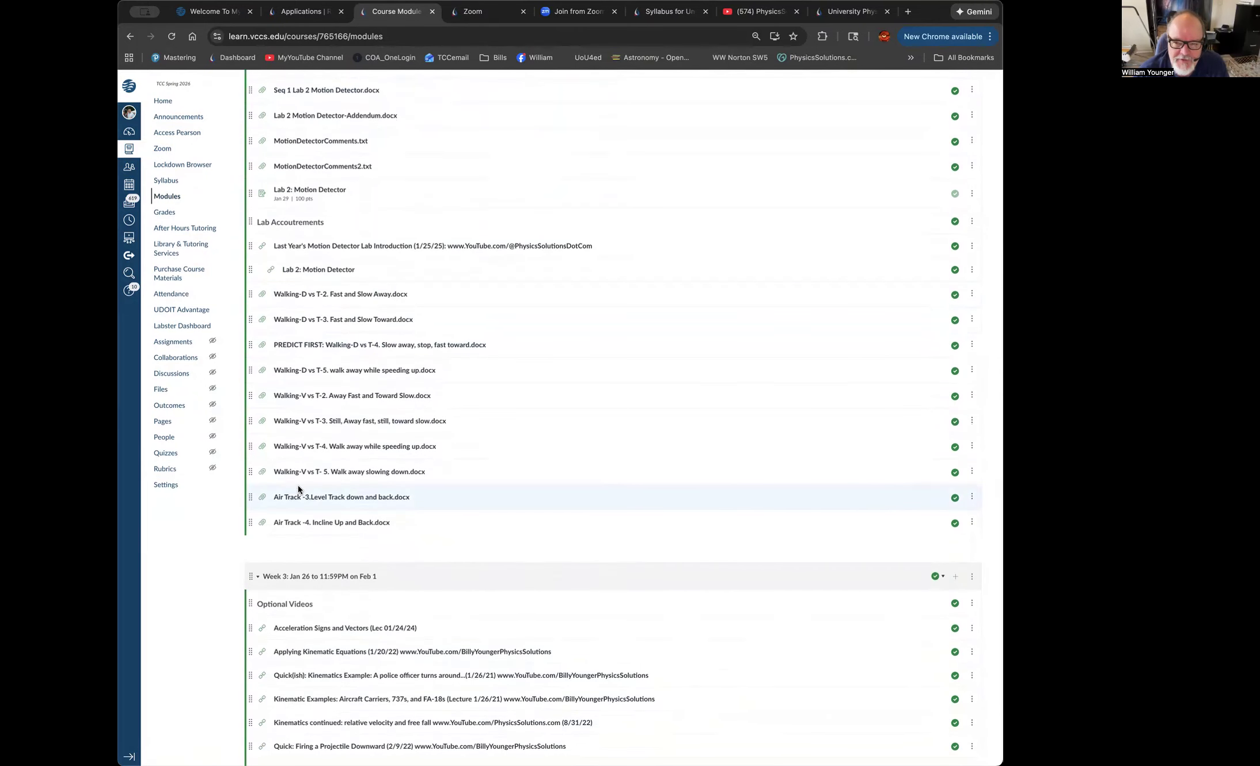
scroll(297, 485, "down", 1)
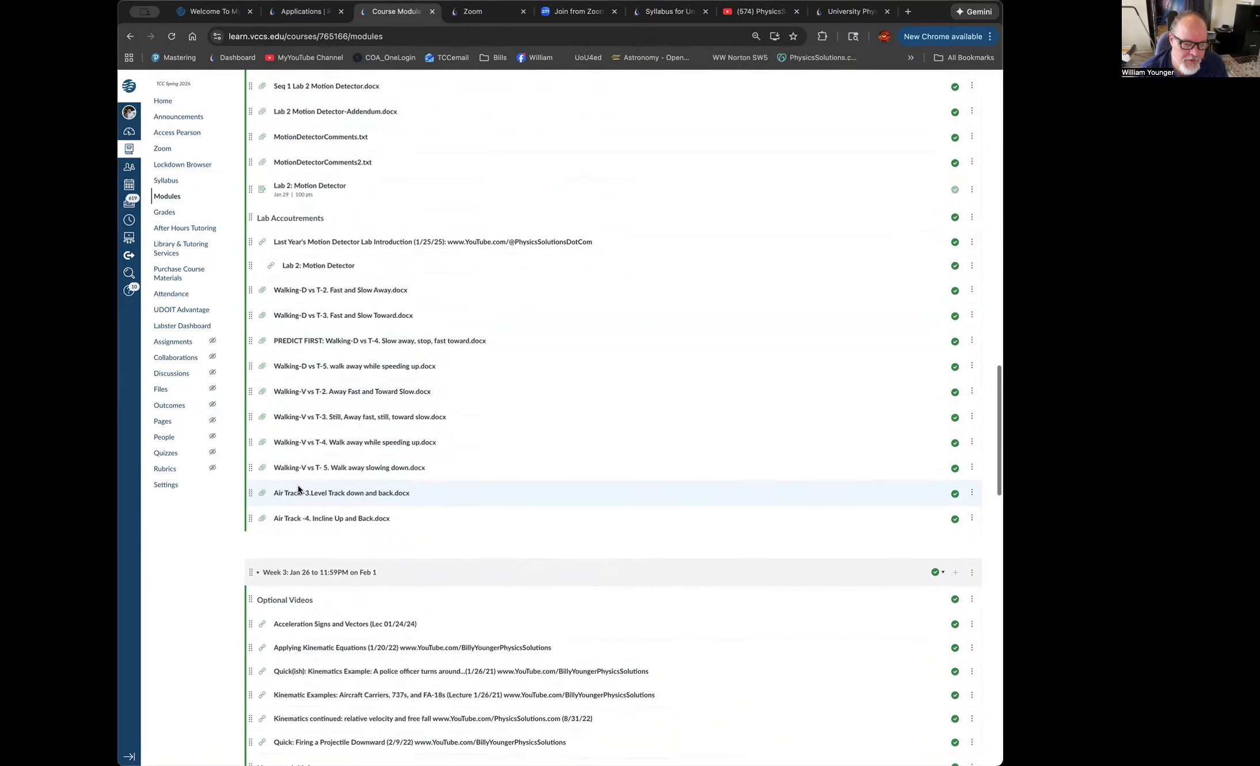
scroll(297, 486, "down", 7)
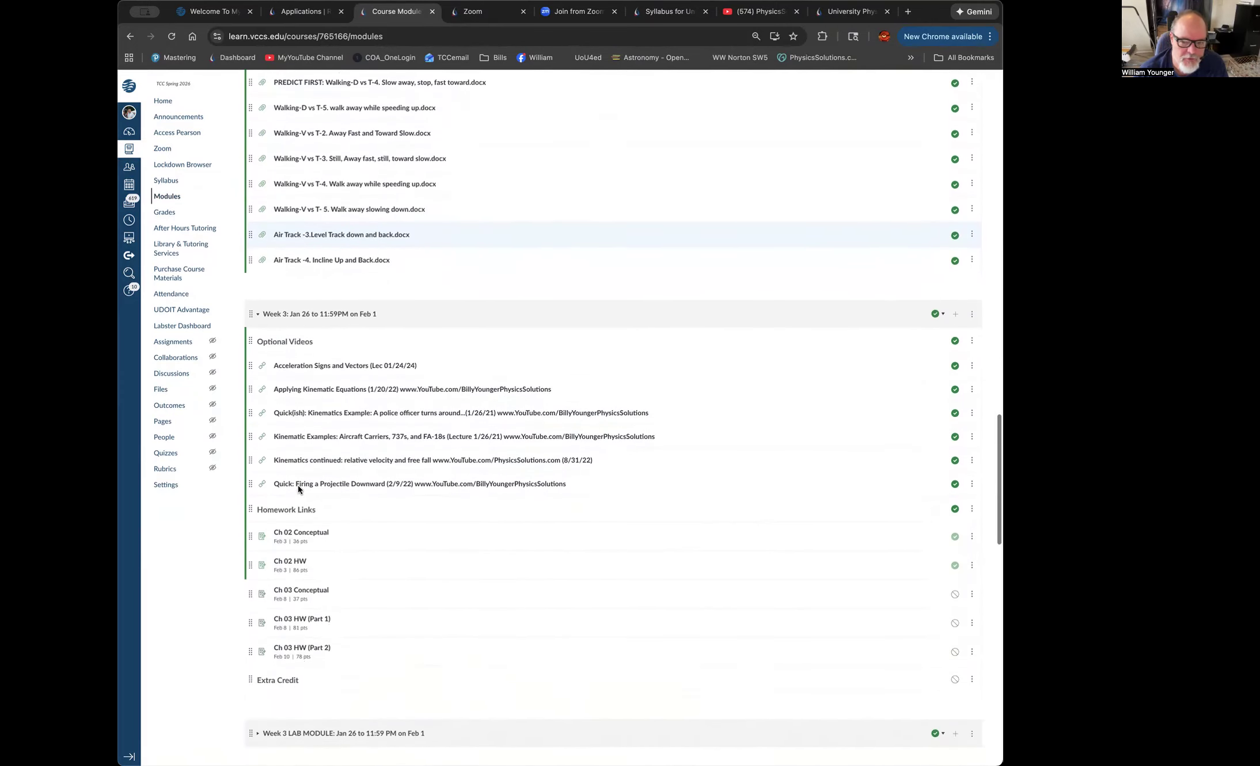
scroll(299, 485, "down", 5)
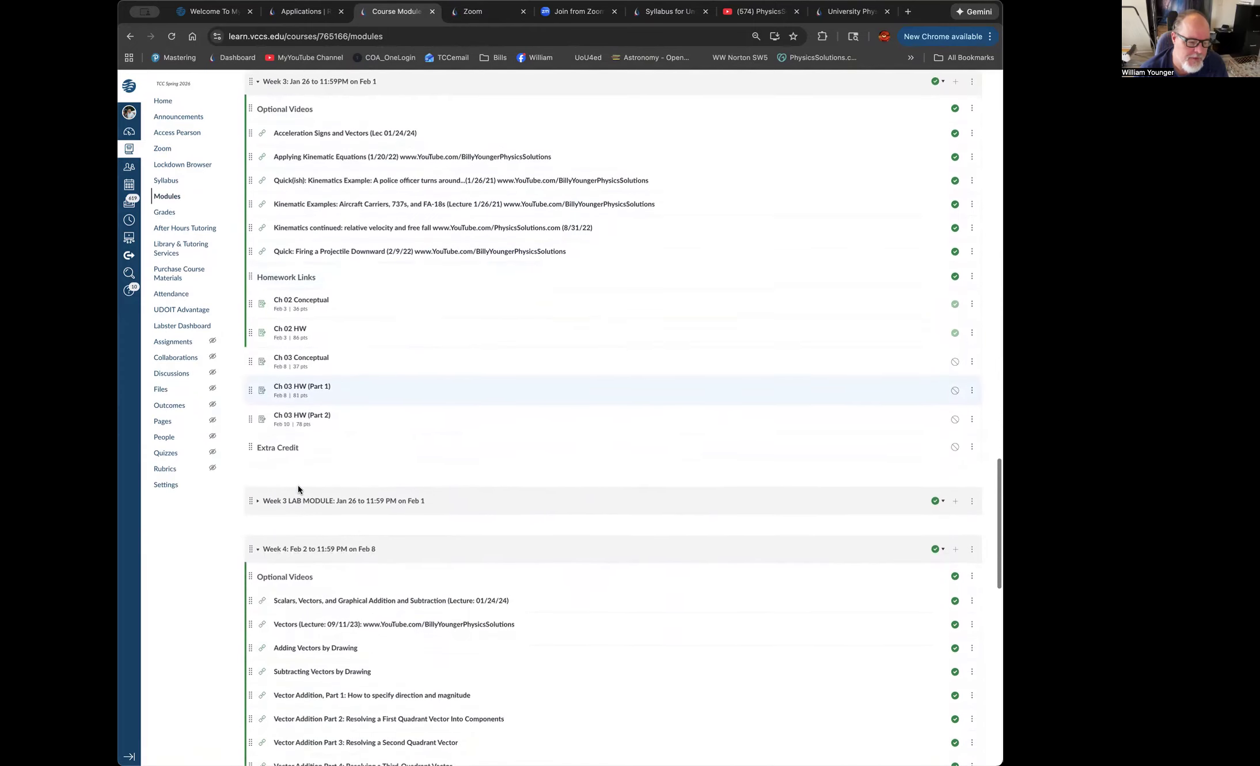
scroll(297, 485, "down", 2)
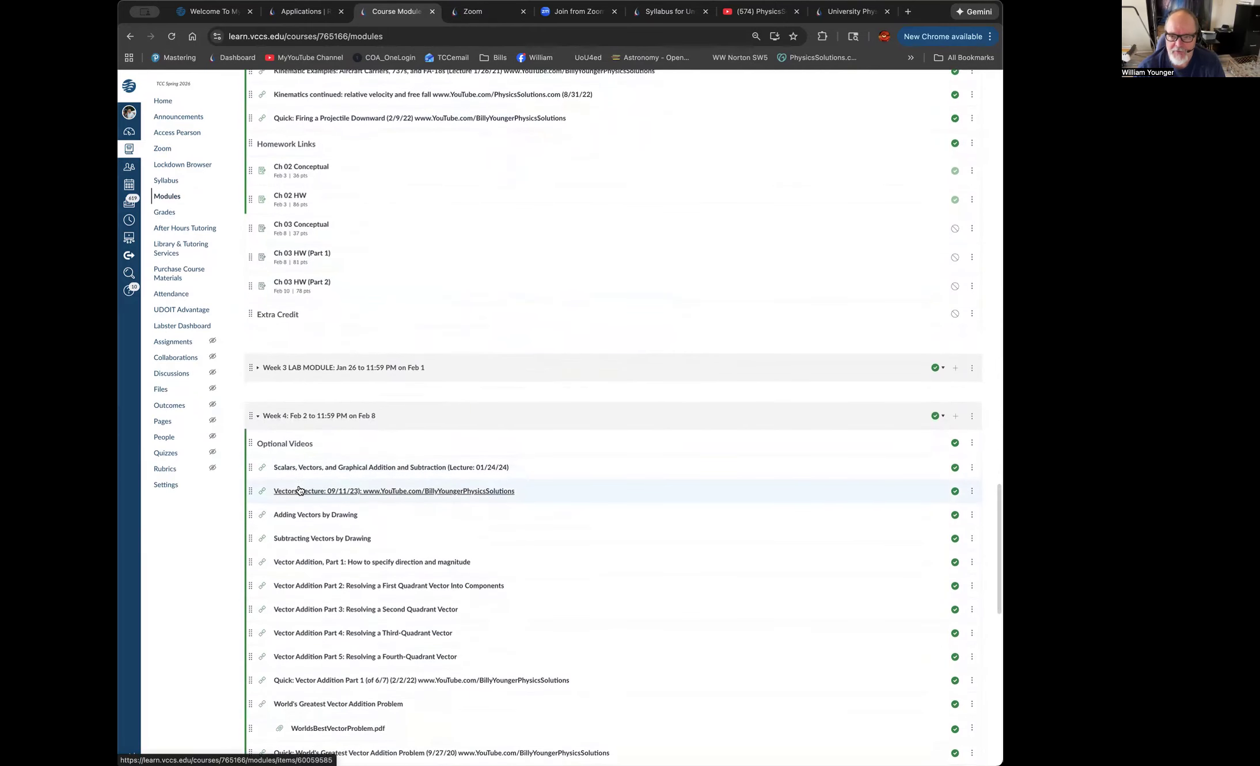
scroll(298, 487, "down", 3)
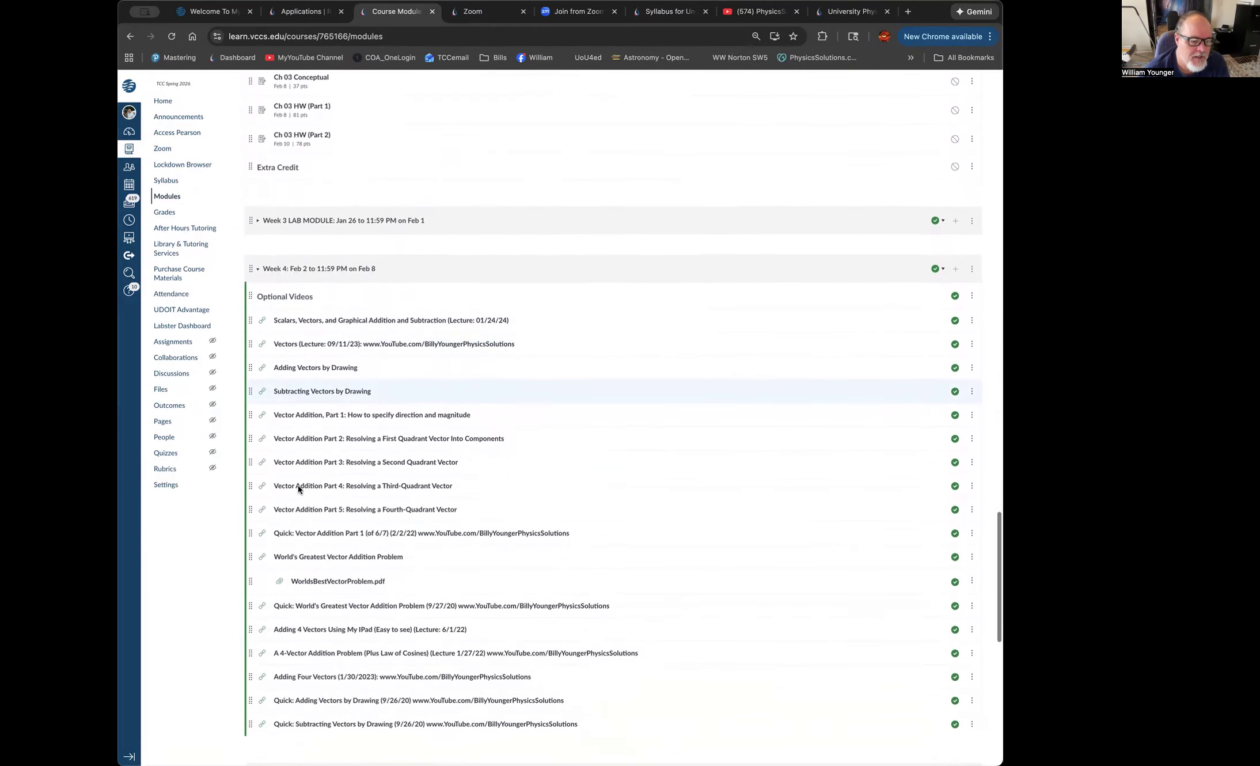
scroll(297, 486, "down", 5)
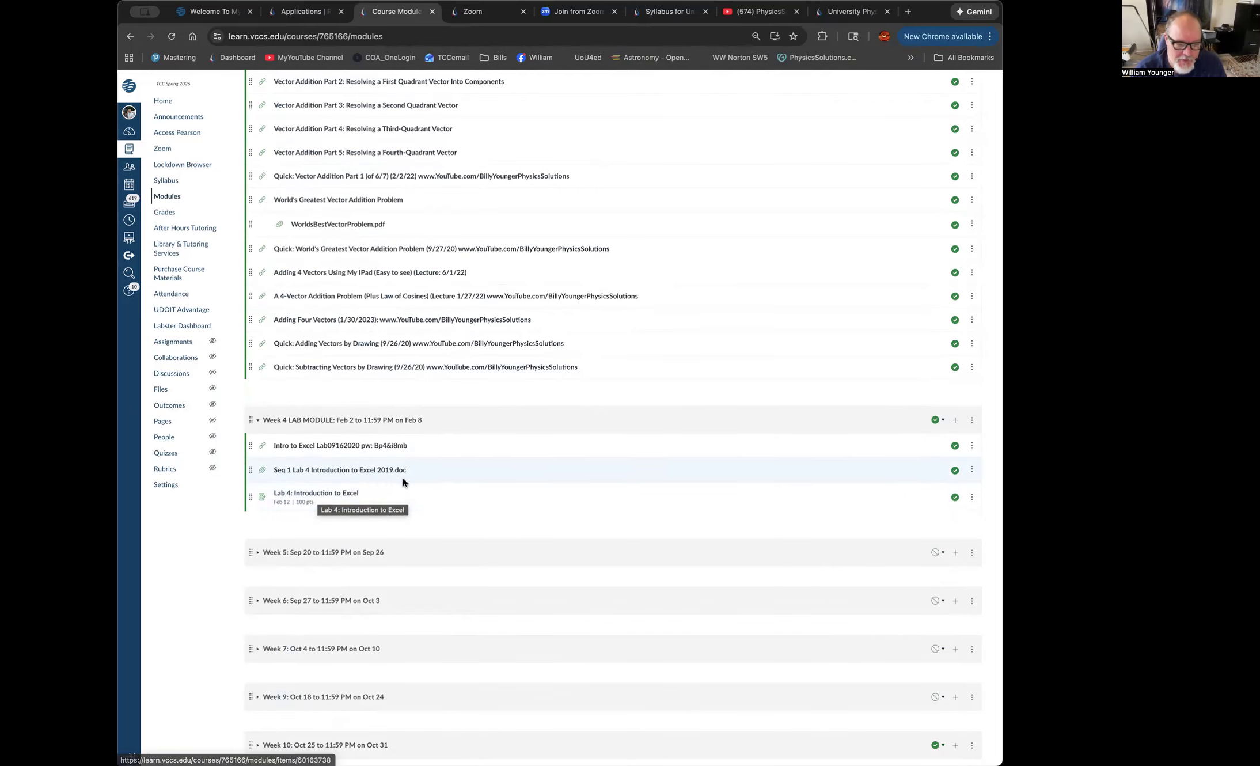
Step: Look over the remaining weekly modules through Week 15, then go back up to the Week 1 and Week 2 modules
scroll(423, 502, "down", 1)
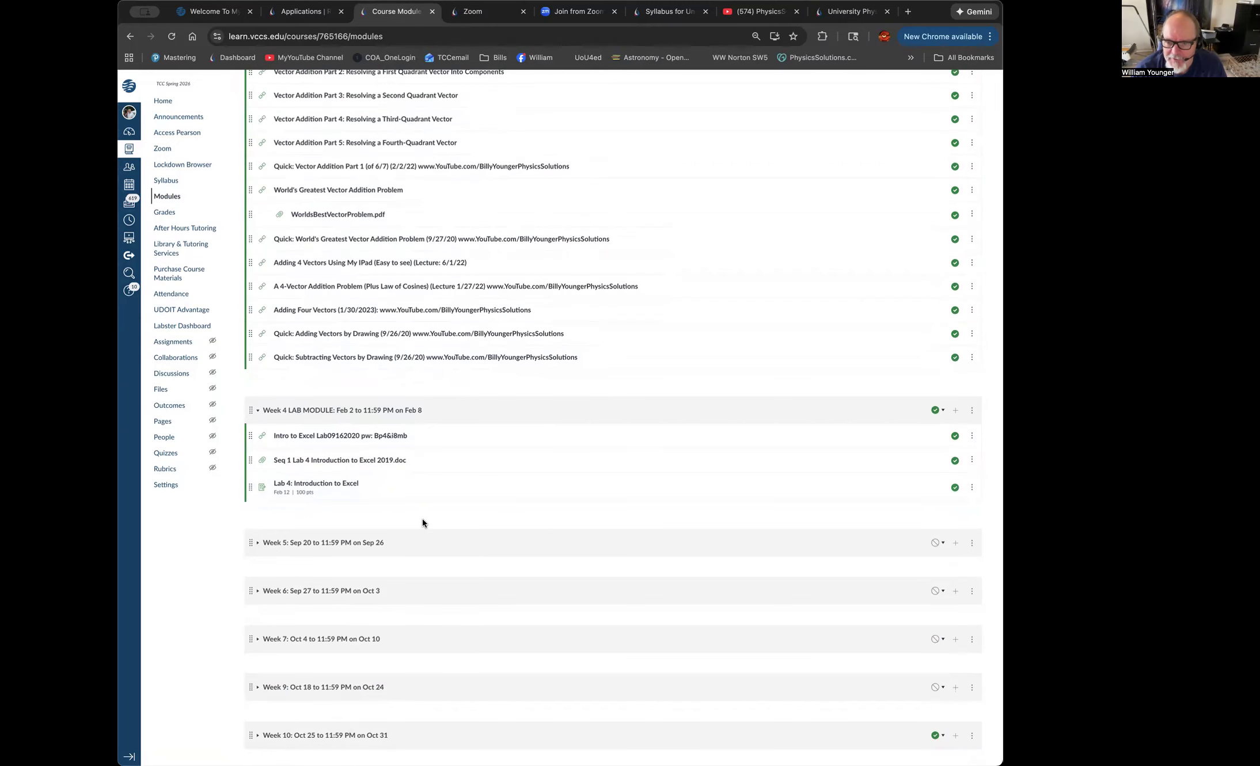
scroll(422, 521, "down", 1)
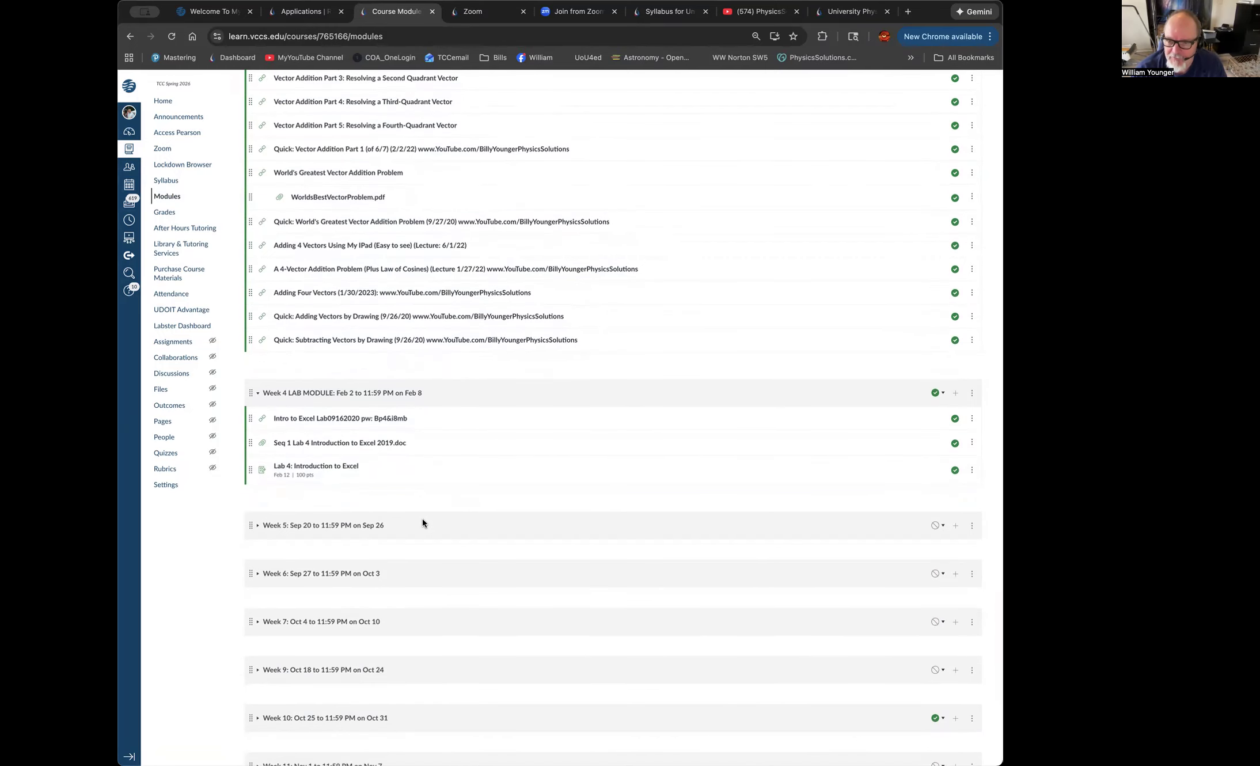
scroll(422, 521, "down", 1)
scroll(422, 521, "down", 5)
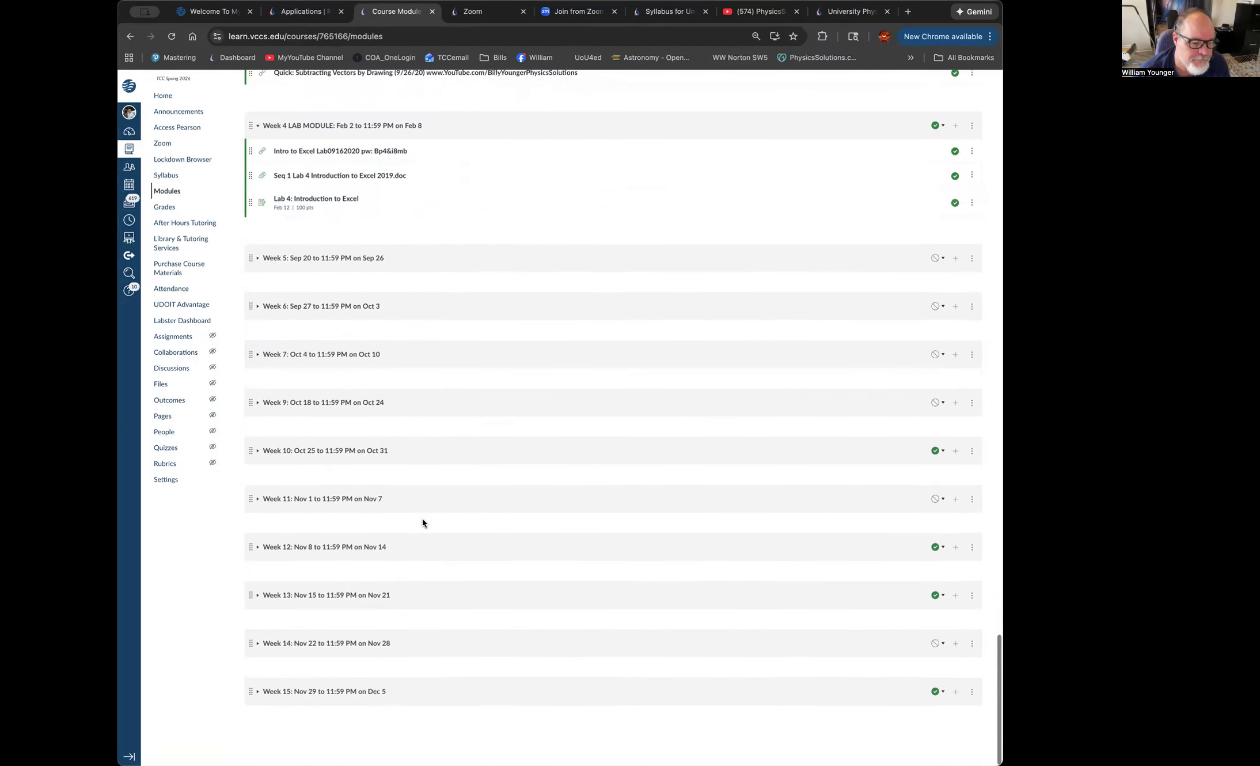
scroll(421, 521, "up", 15)
scroll(421, 519, "up", 20)
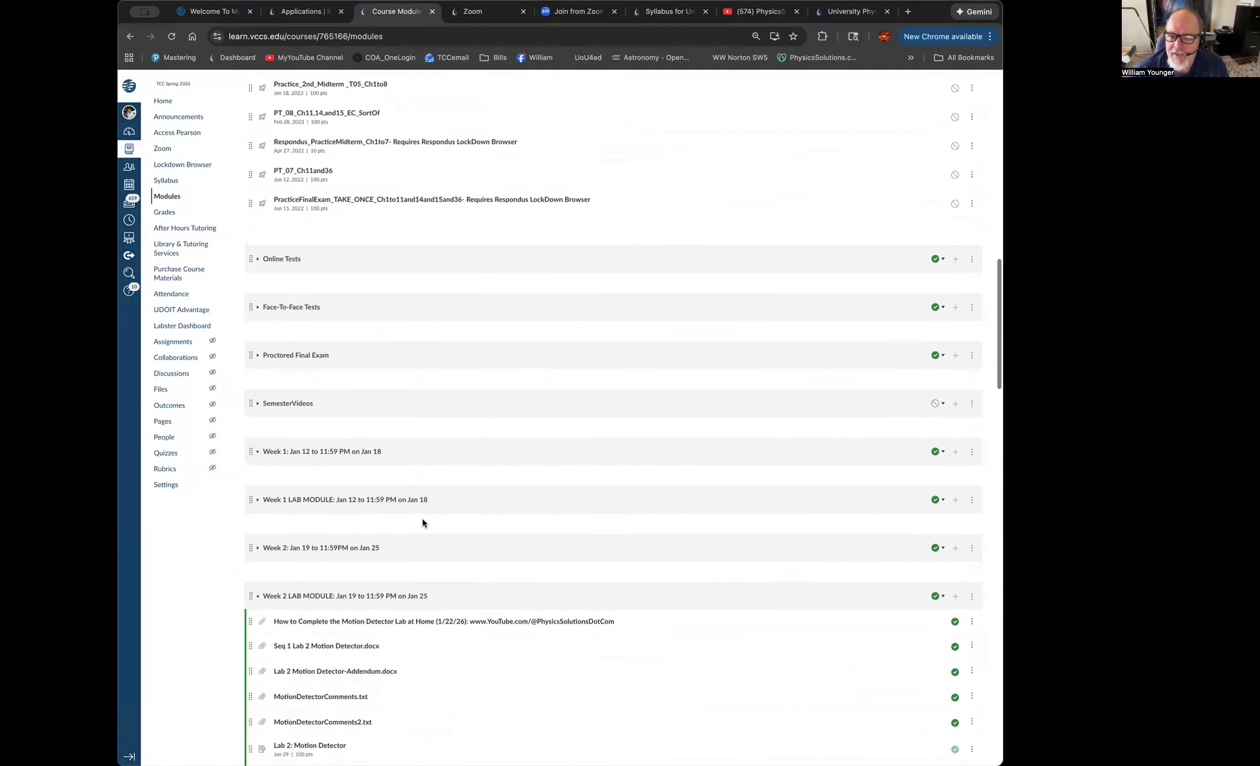